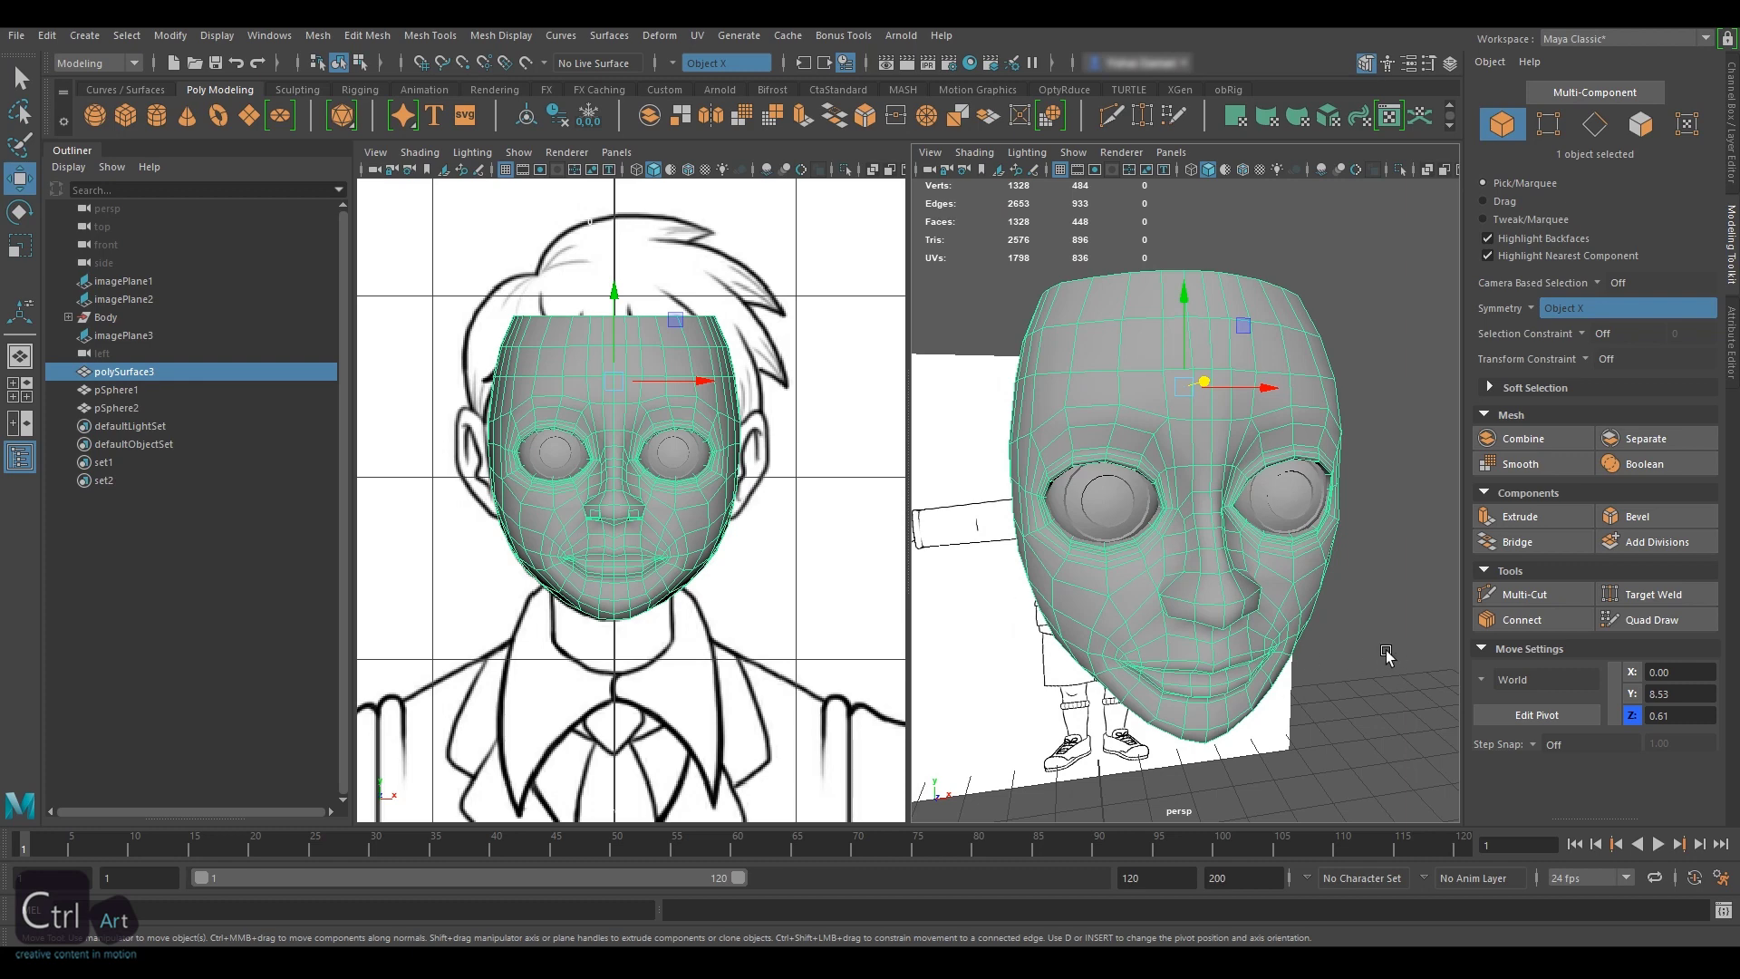
- Move the symmetric pair of lower jaw vertices upward in the side view to follow the jawline reference
alt+drag(1385, 662, 1262, 454)
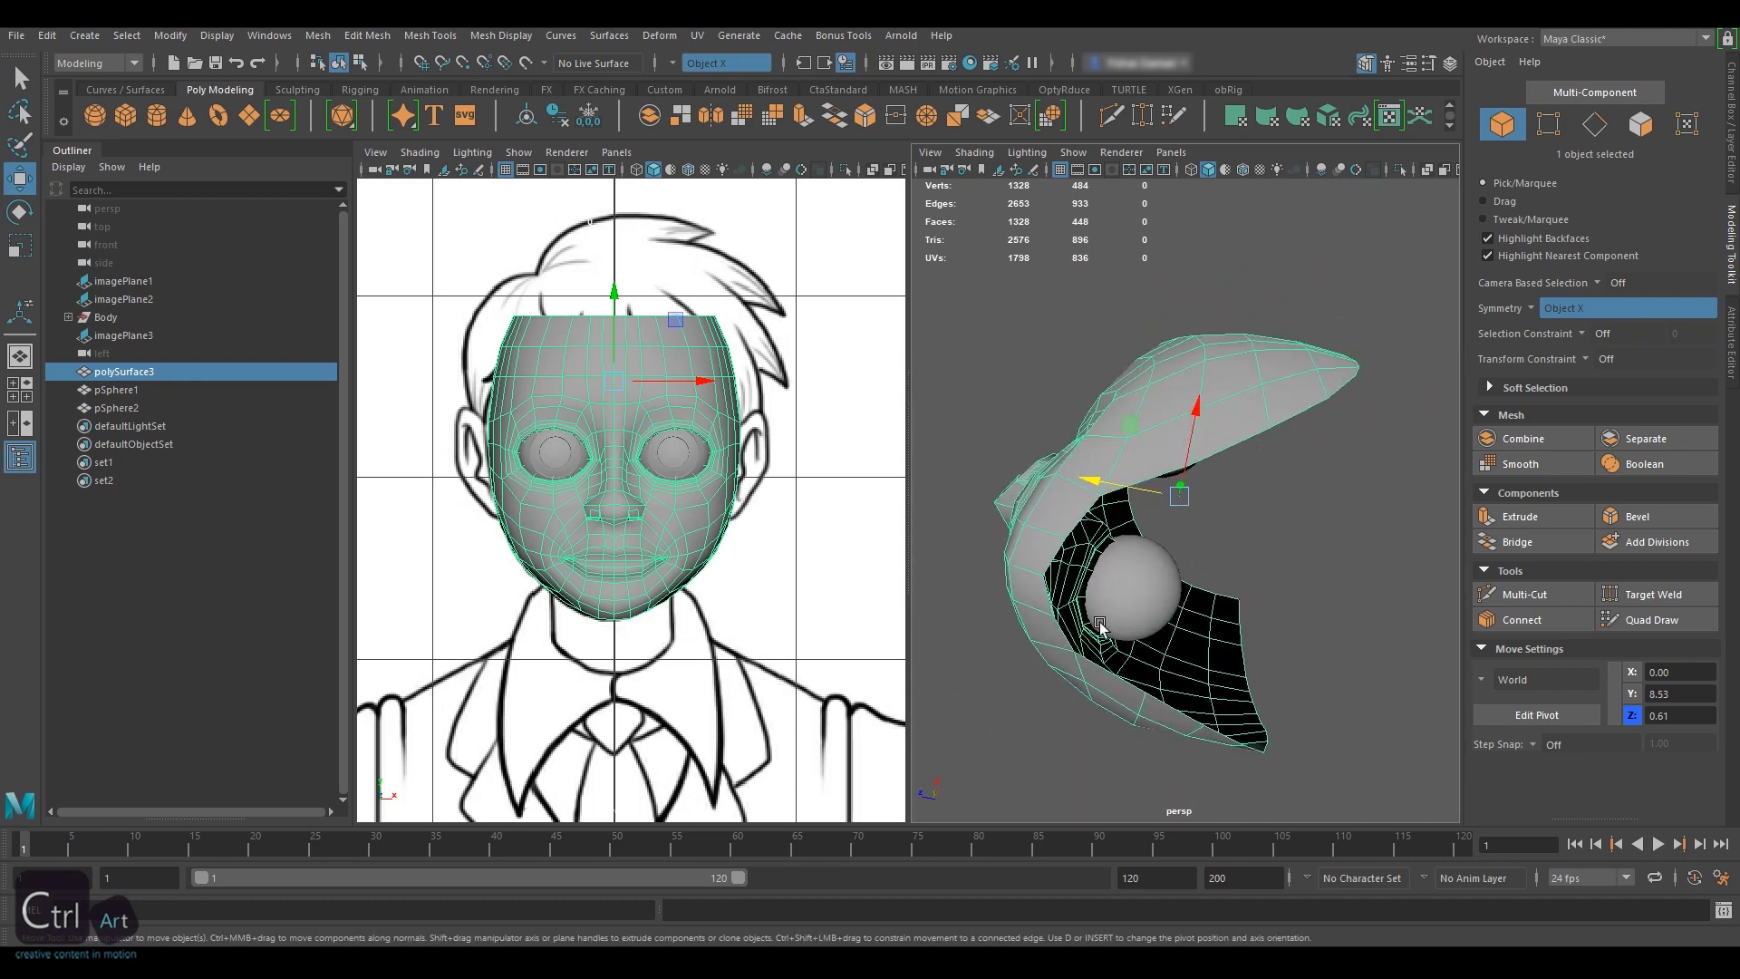
key(space)
drag(616, 459, 712, 464)
alt+right_drag(710, 473, 694, 535)
key(F8)
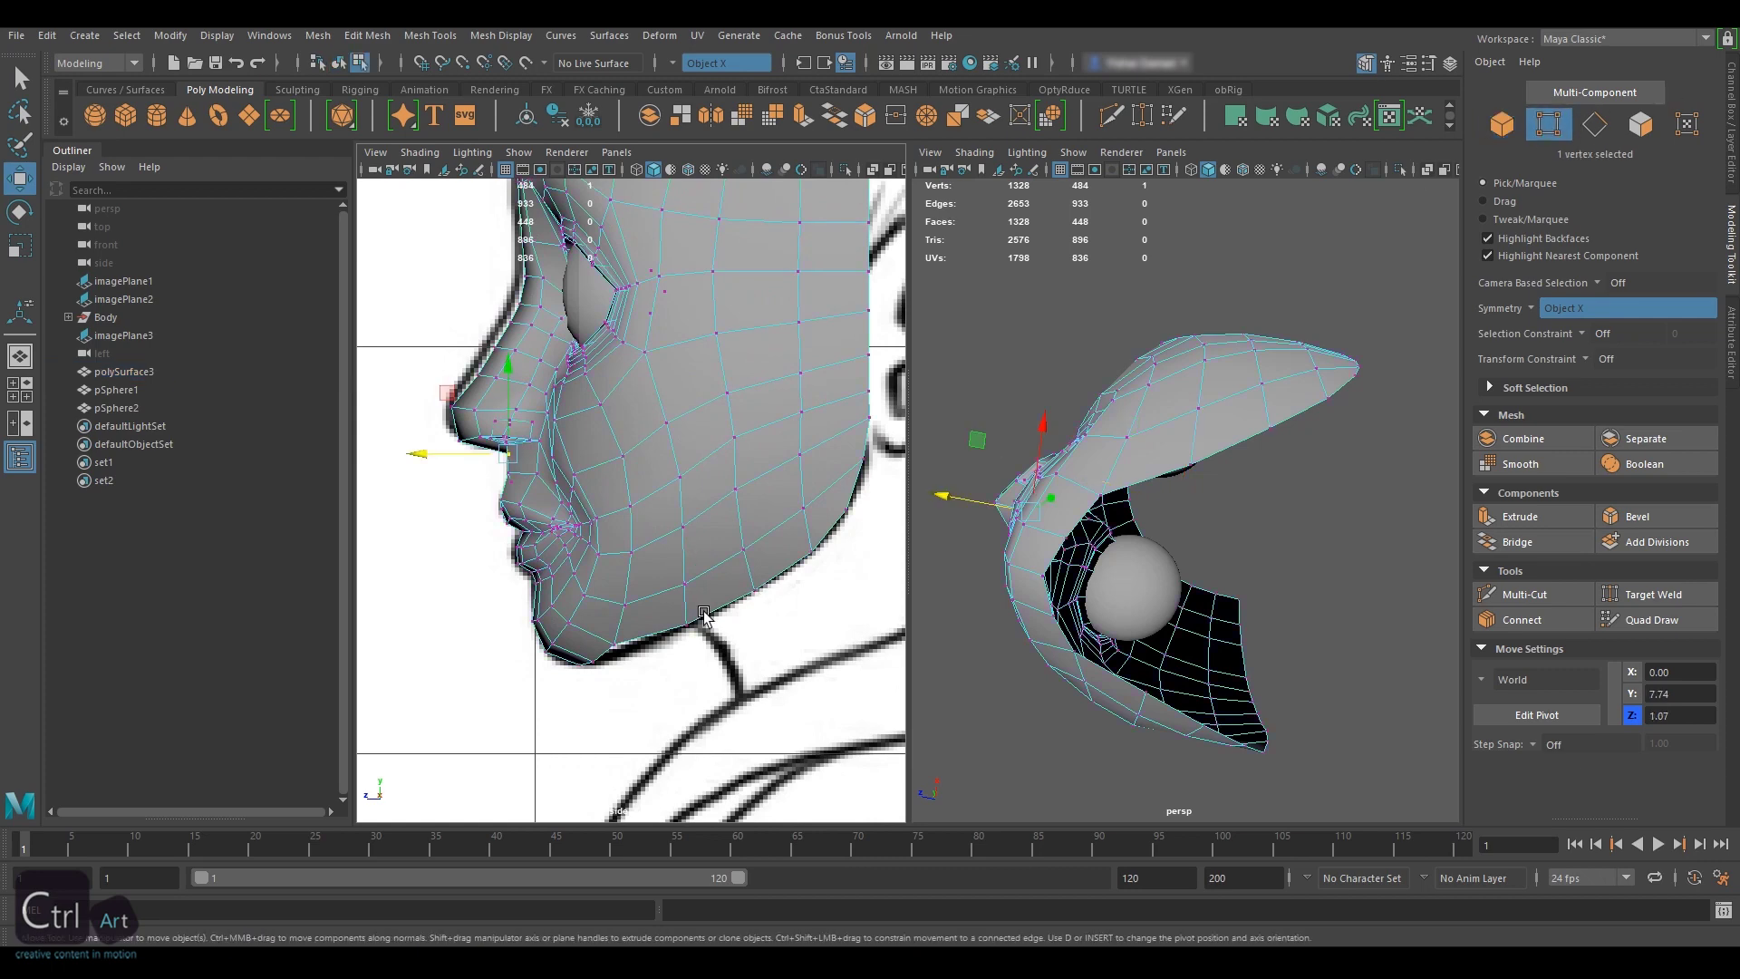
click(682, 617)
drag(682, 536, 682, 502)
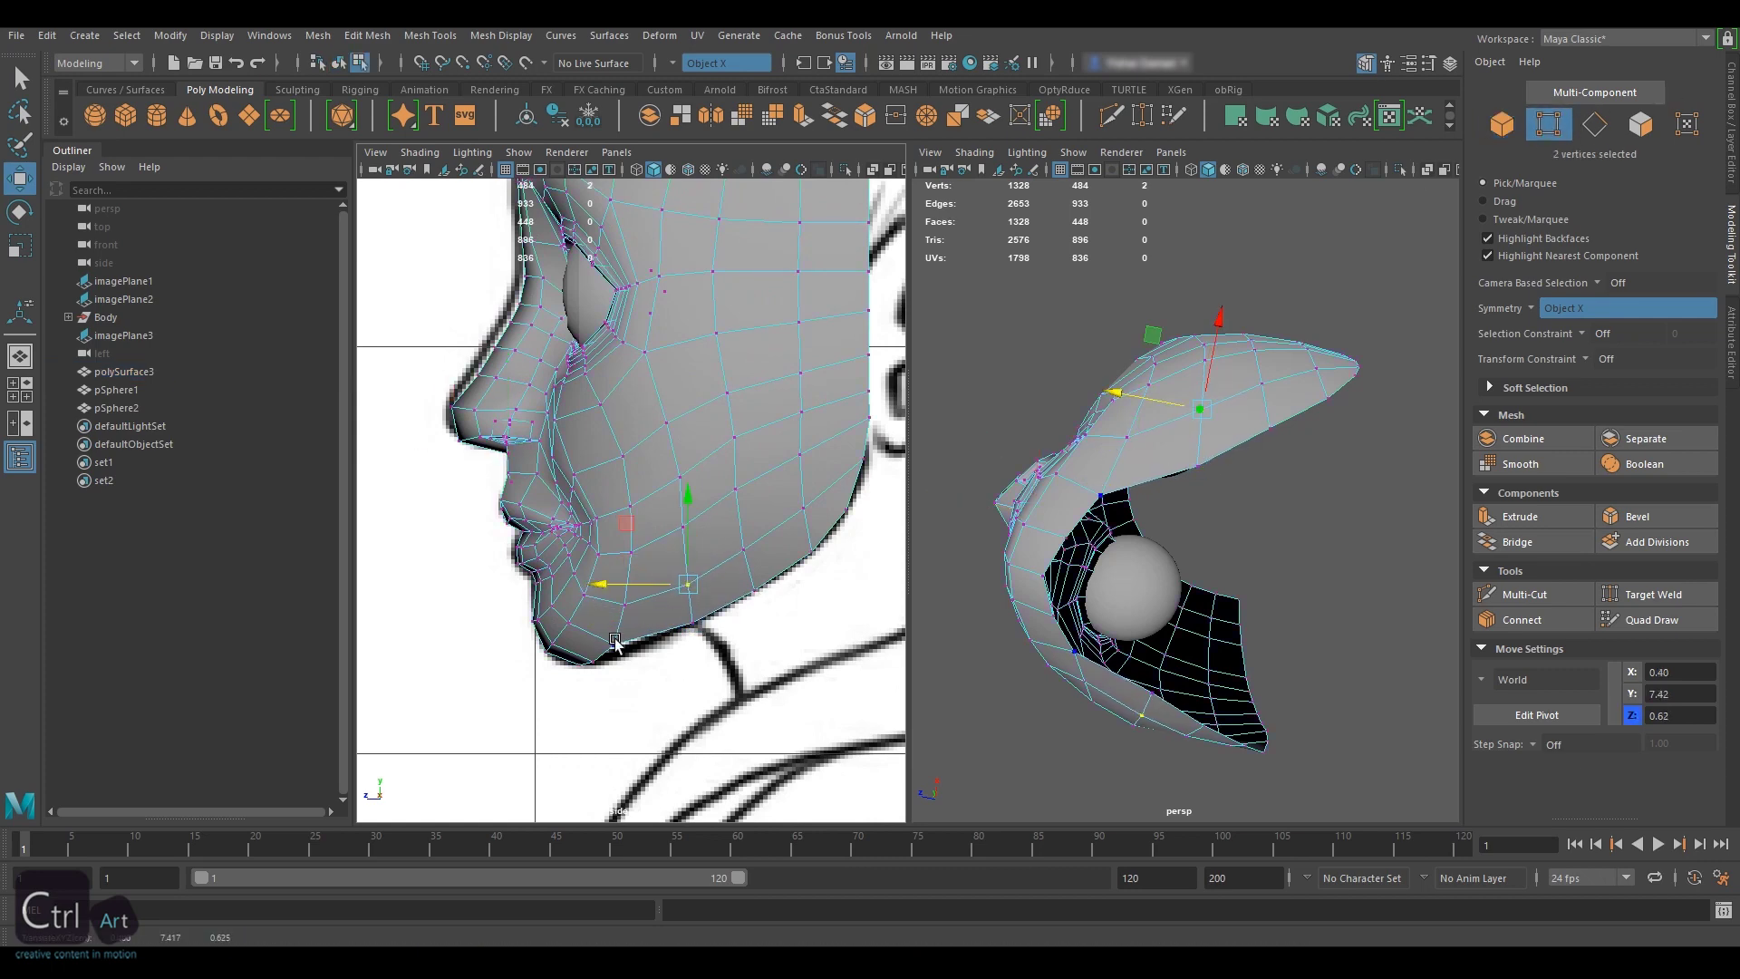
- With symmetry off, bridge the border edges beneath the chin and divide the new strip with Multi-Cut
click(1148, 480)
click(1552, 310)
click(1567, 321)
alt+drag(1206, 453, 1267, 389)
click(1517, 542)
click(1525, 595)
shift+click(1159, 558)
shift+click(1156, 480)
- Merge the under-chin strip's vertices with the adjoining vertices of the face mesh
key(q)
alt+drag(1212, 478, 1273, 553)
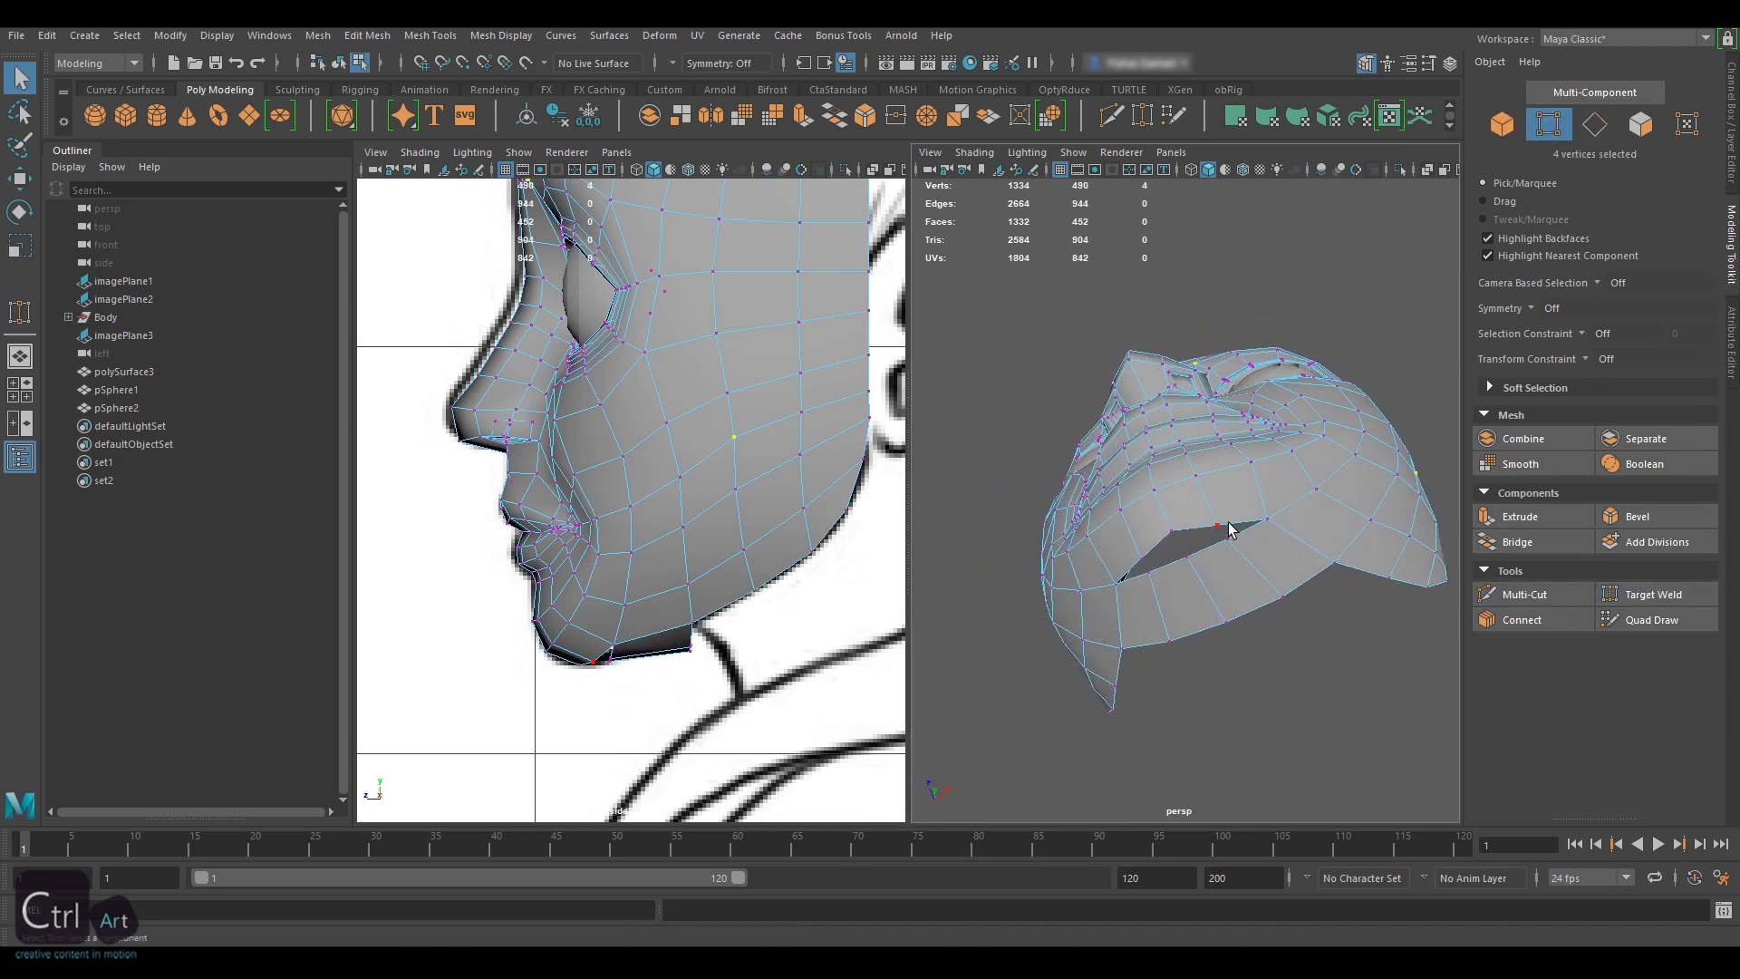
click(368, 36)
click(482, 248)
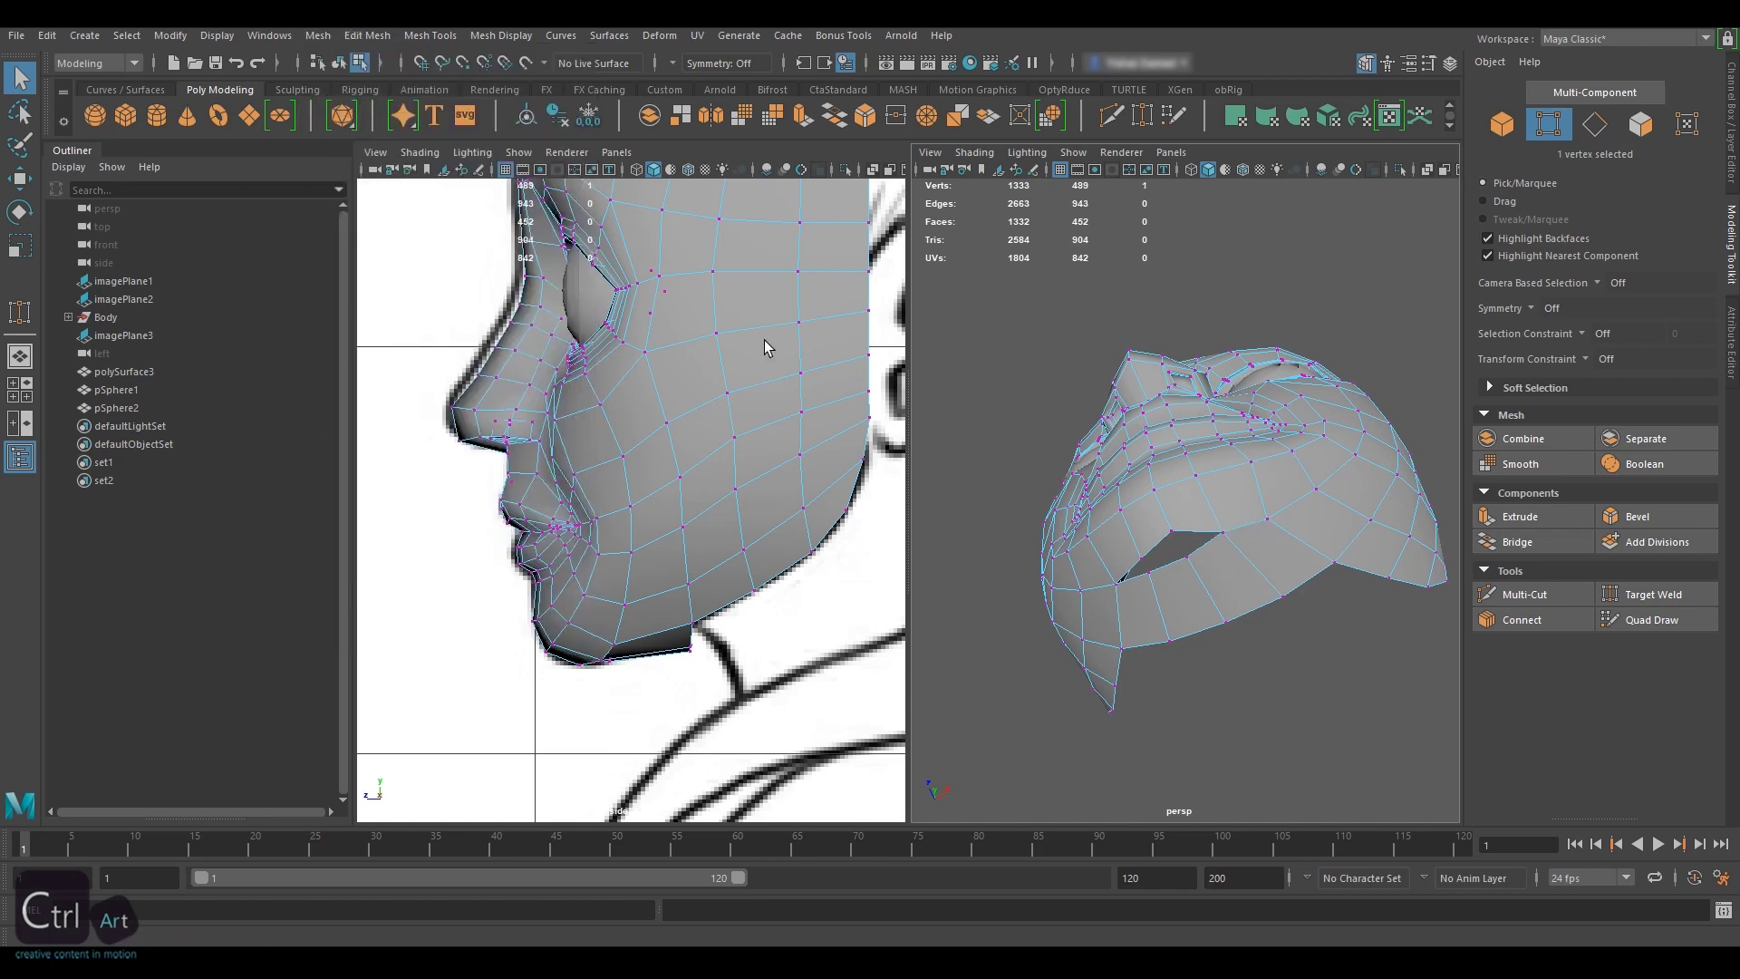
shift+click(1272, 587)
- Reposition the merged vertices on the jaw's underside to follow the side-view jawline
key(w)
alt+drag(1197, 536, 1178, 502)
drag(1199, 414, 1198, 408)
alt+drag(1287, 435, 1356, 519)
click(1360, 525)
alt+drag(1351, 539, 1163, 549)
click(693, 624)
drag(692, 533, 692, 525)
- Lower an under-chin vertex against the side reference, with the side view in wireframe
alt+drag(1342, 562, 1175, 434)
key(4)
scroll(692, 563, up, 1)
alt+drag(1179, 454, 1144, 562)
drag(1166, 473, 1168, 494)
alt+drag(1168, 535, 1242, 490)
- Return the face mesh to object mode and soften its edges
key(F8)
click(1359, 408)
alt+drag(1223, 411, 1323, 299)
click(1270, 363)
click(501, 35)
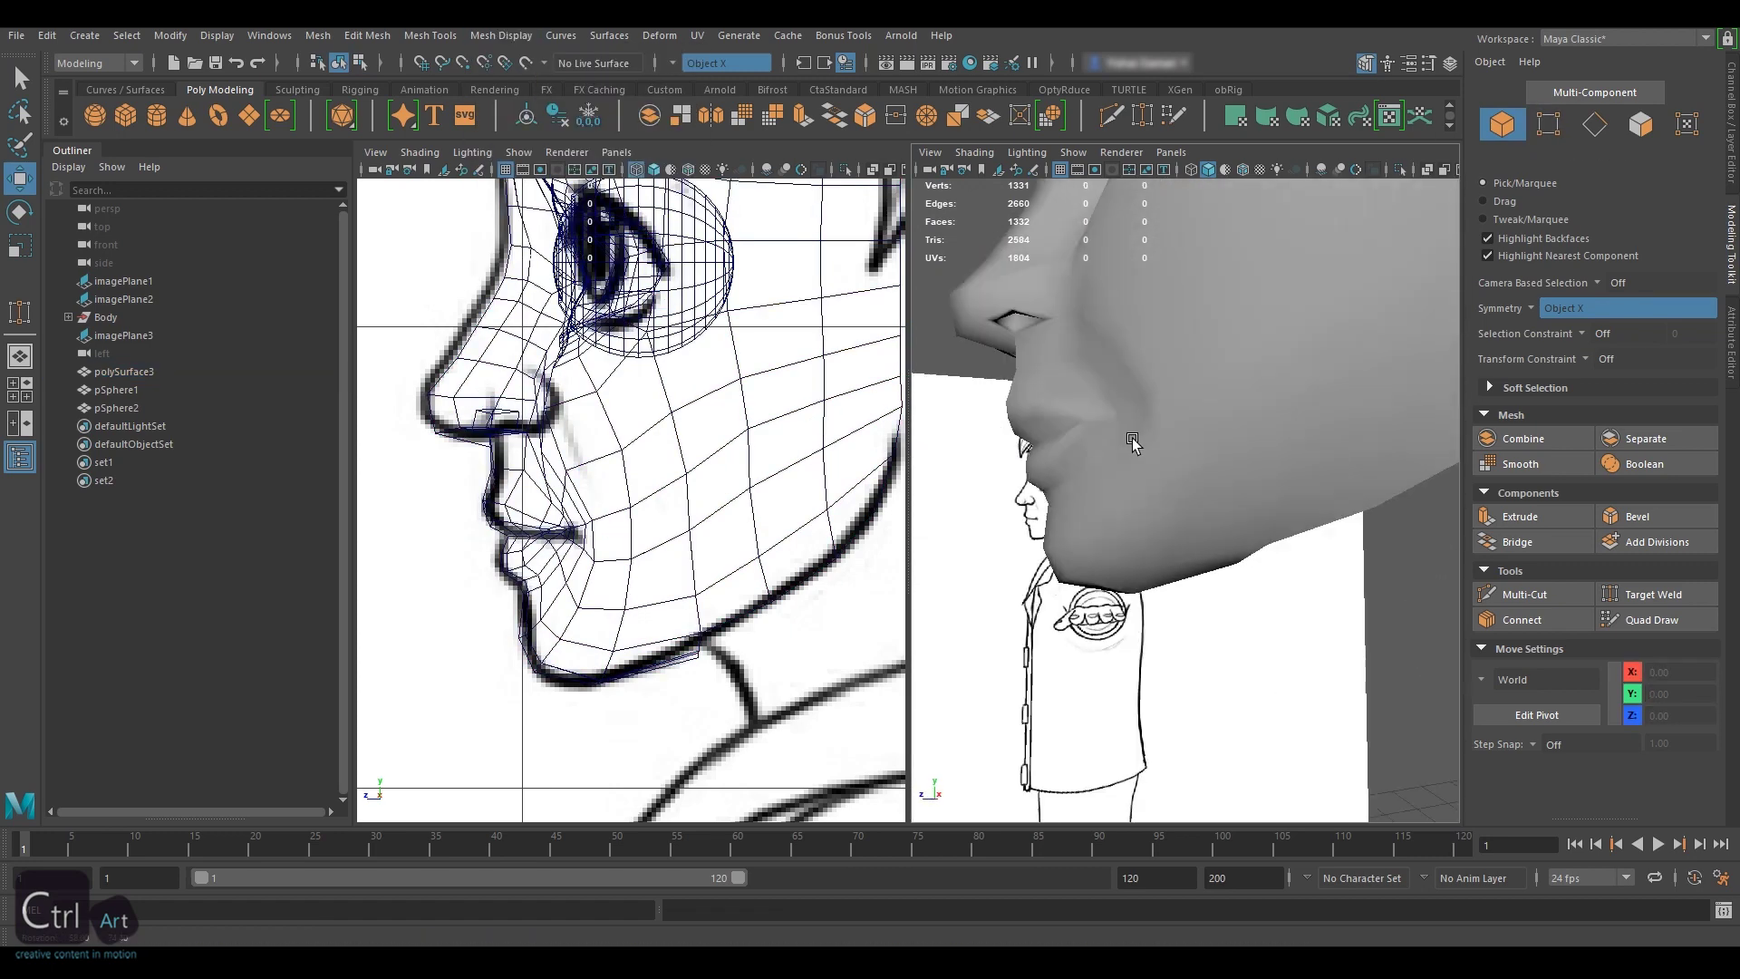
alt+drag(1124, 507, 1172, 505)
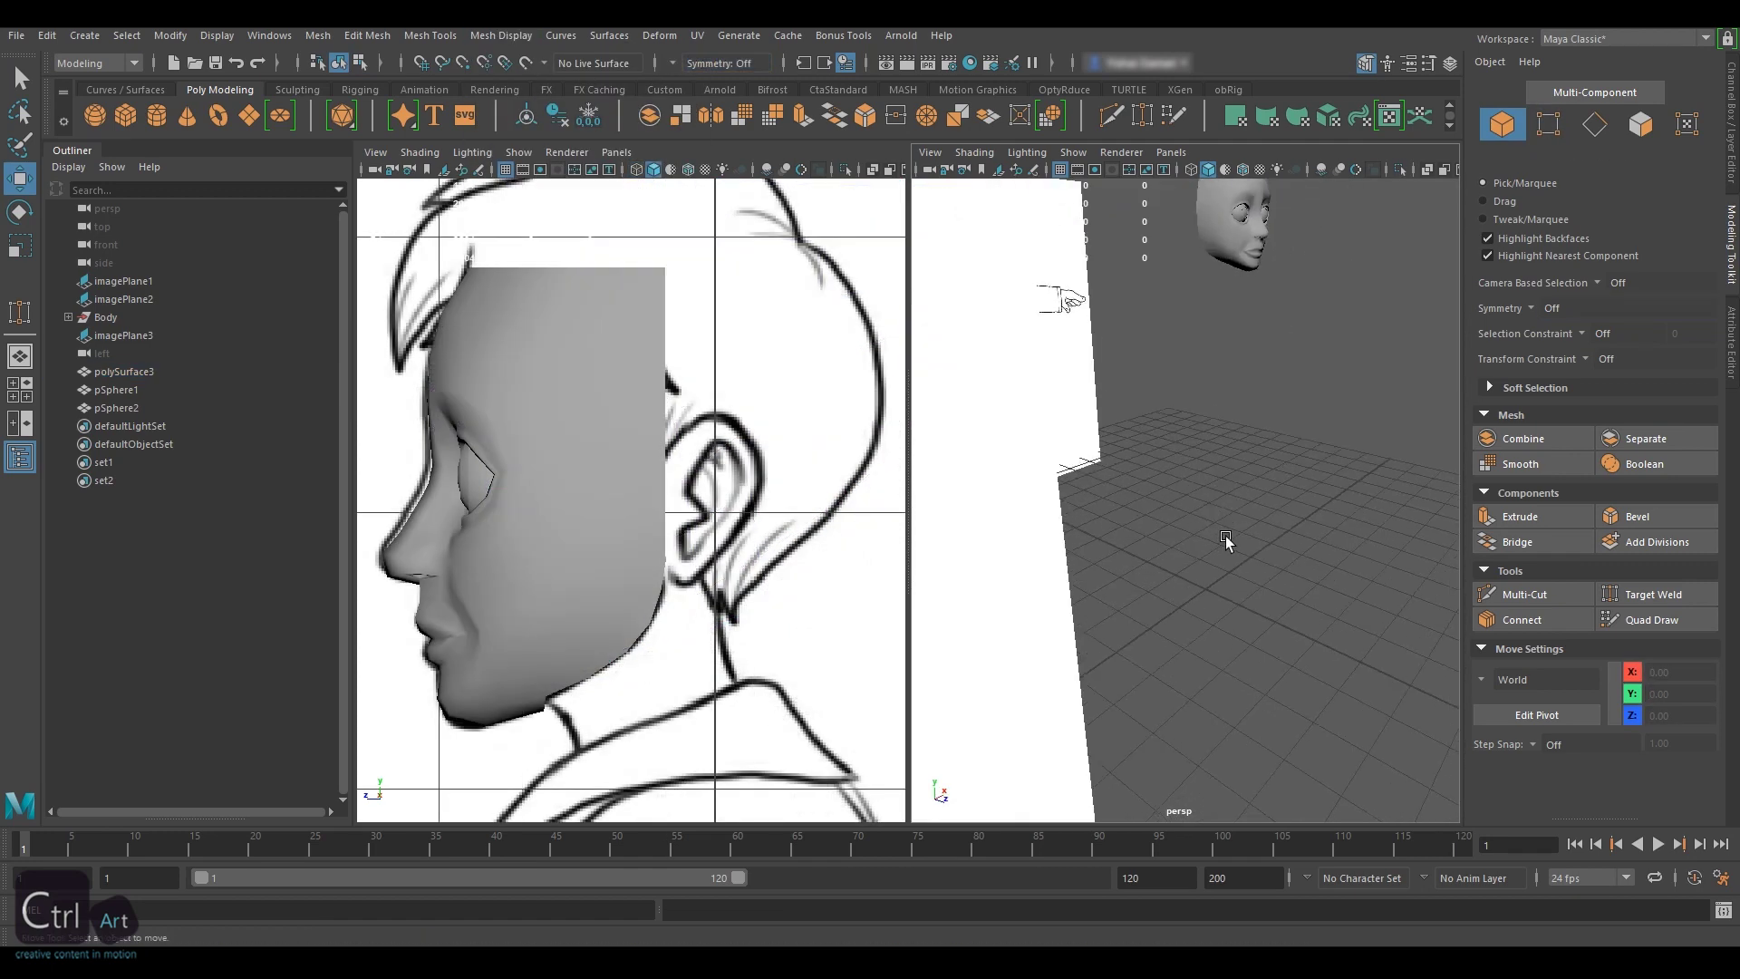
- Create a polygon cube with smooth mesh preview and convert the preview to polygons
scroll(1113, 426, up, 5)
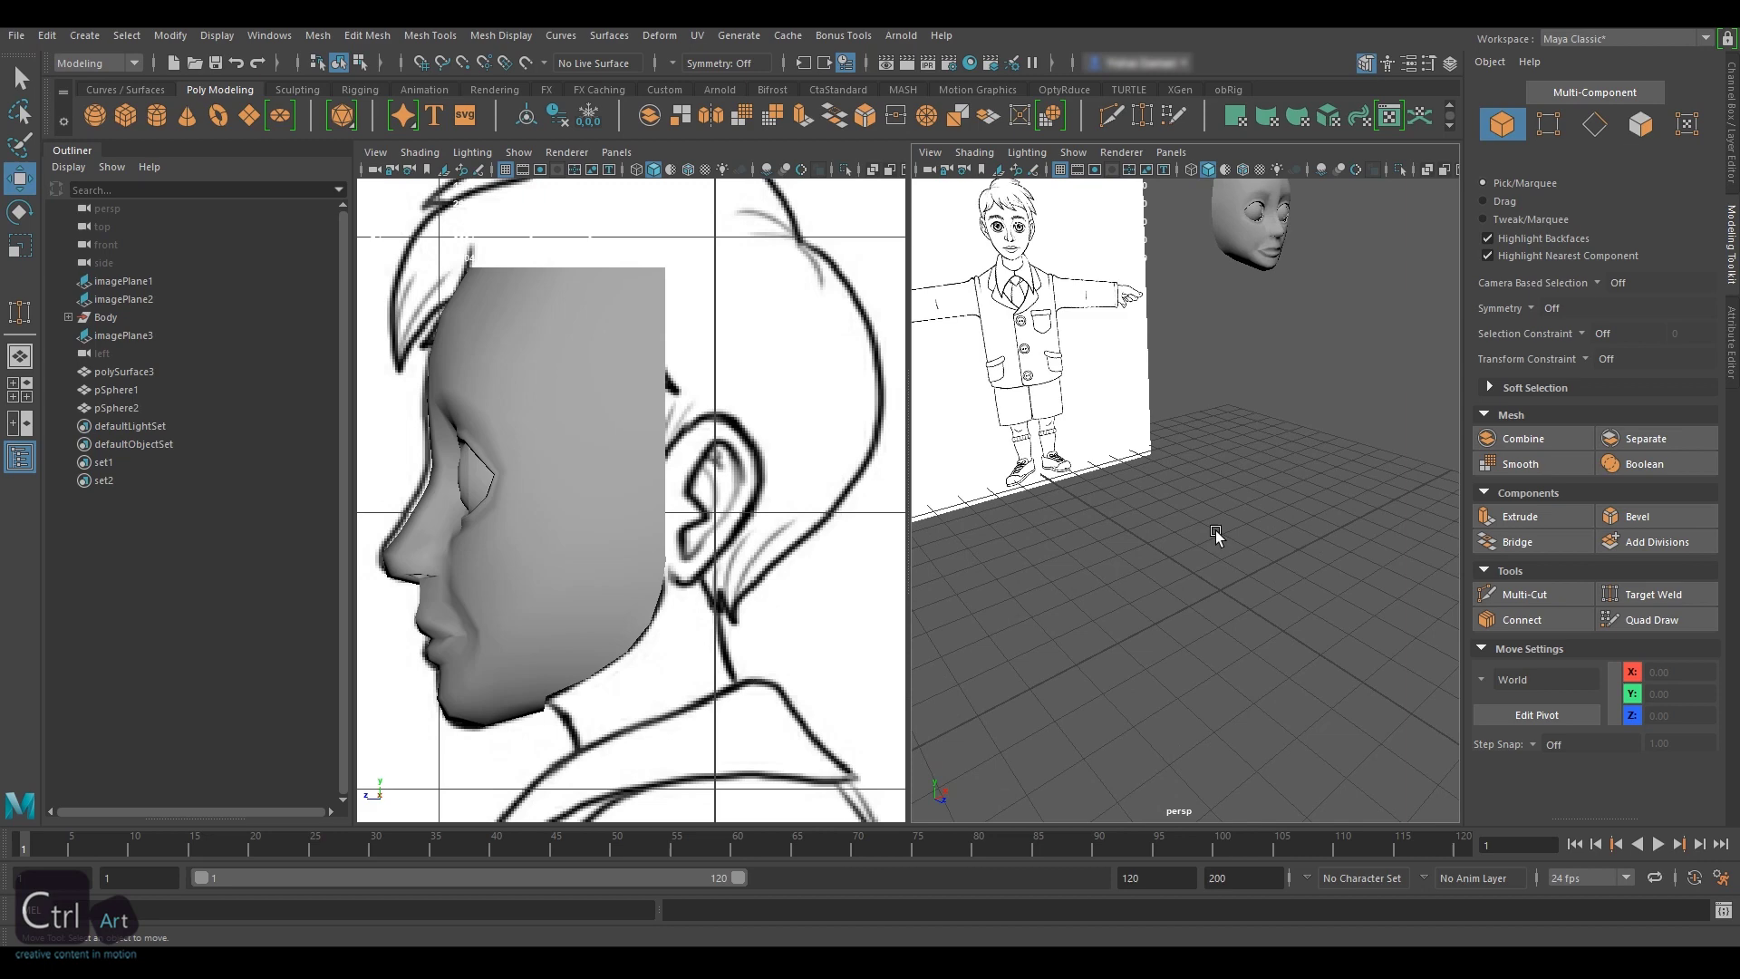
click(125, 112)
key(3)
key(f)
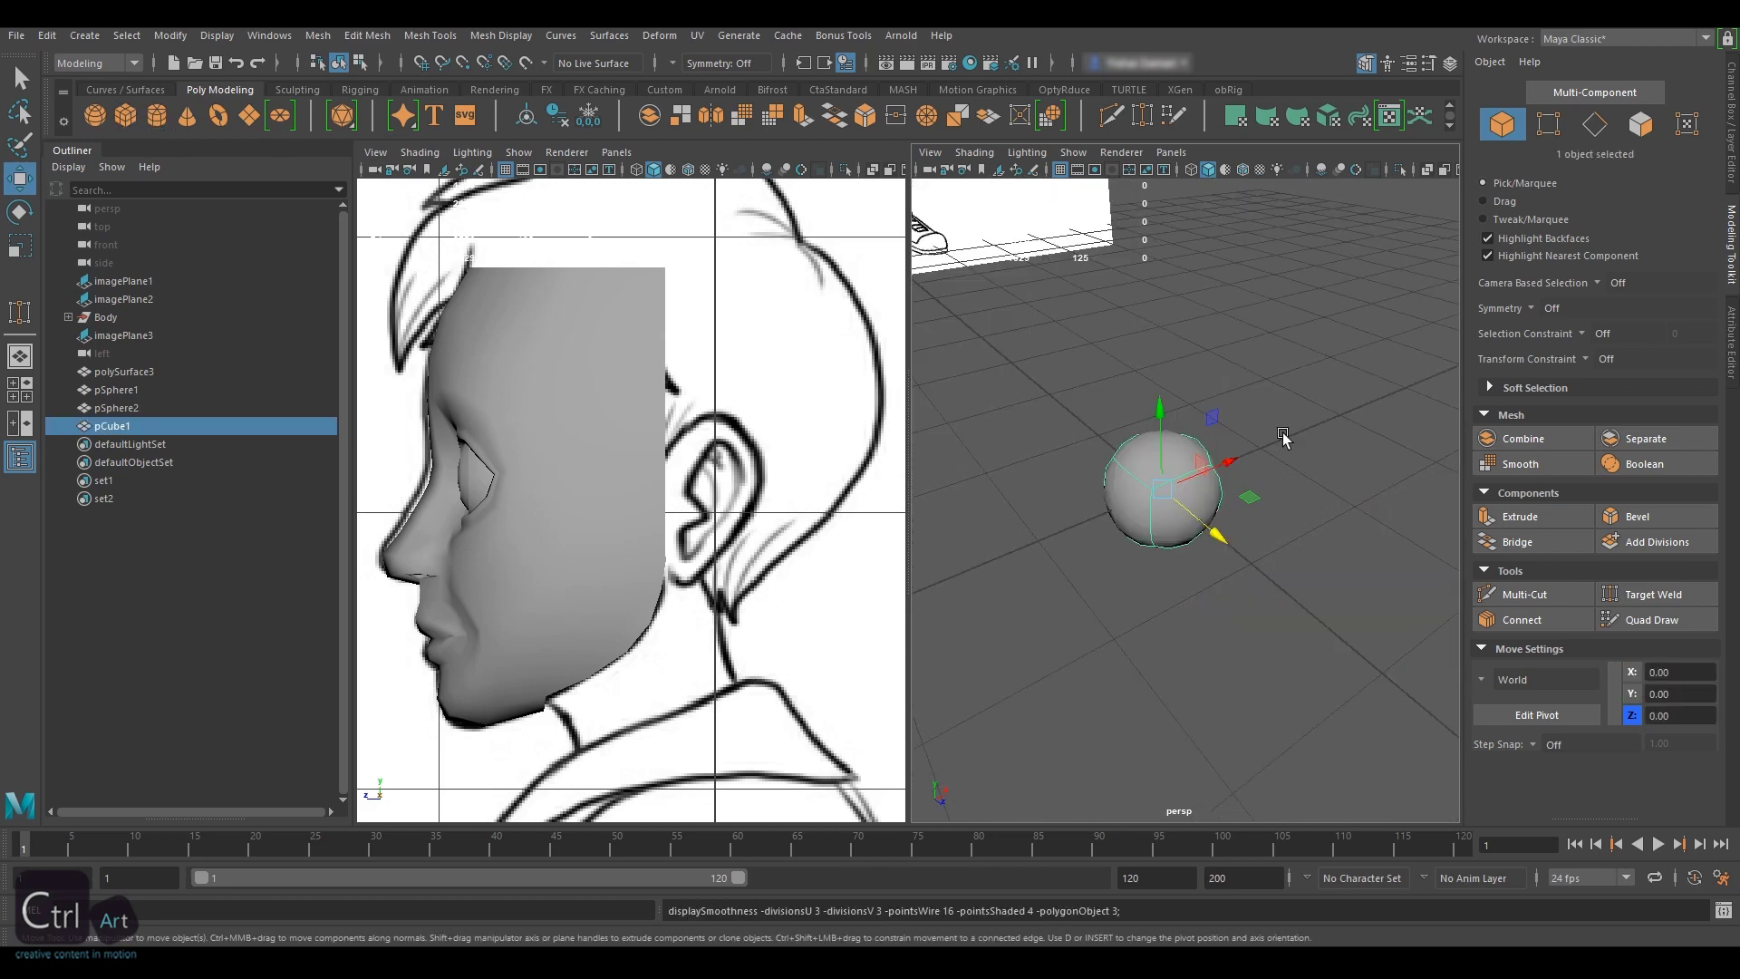
click(170, 35)
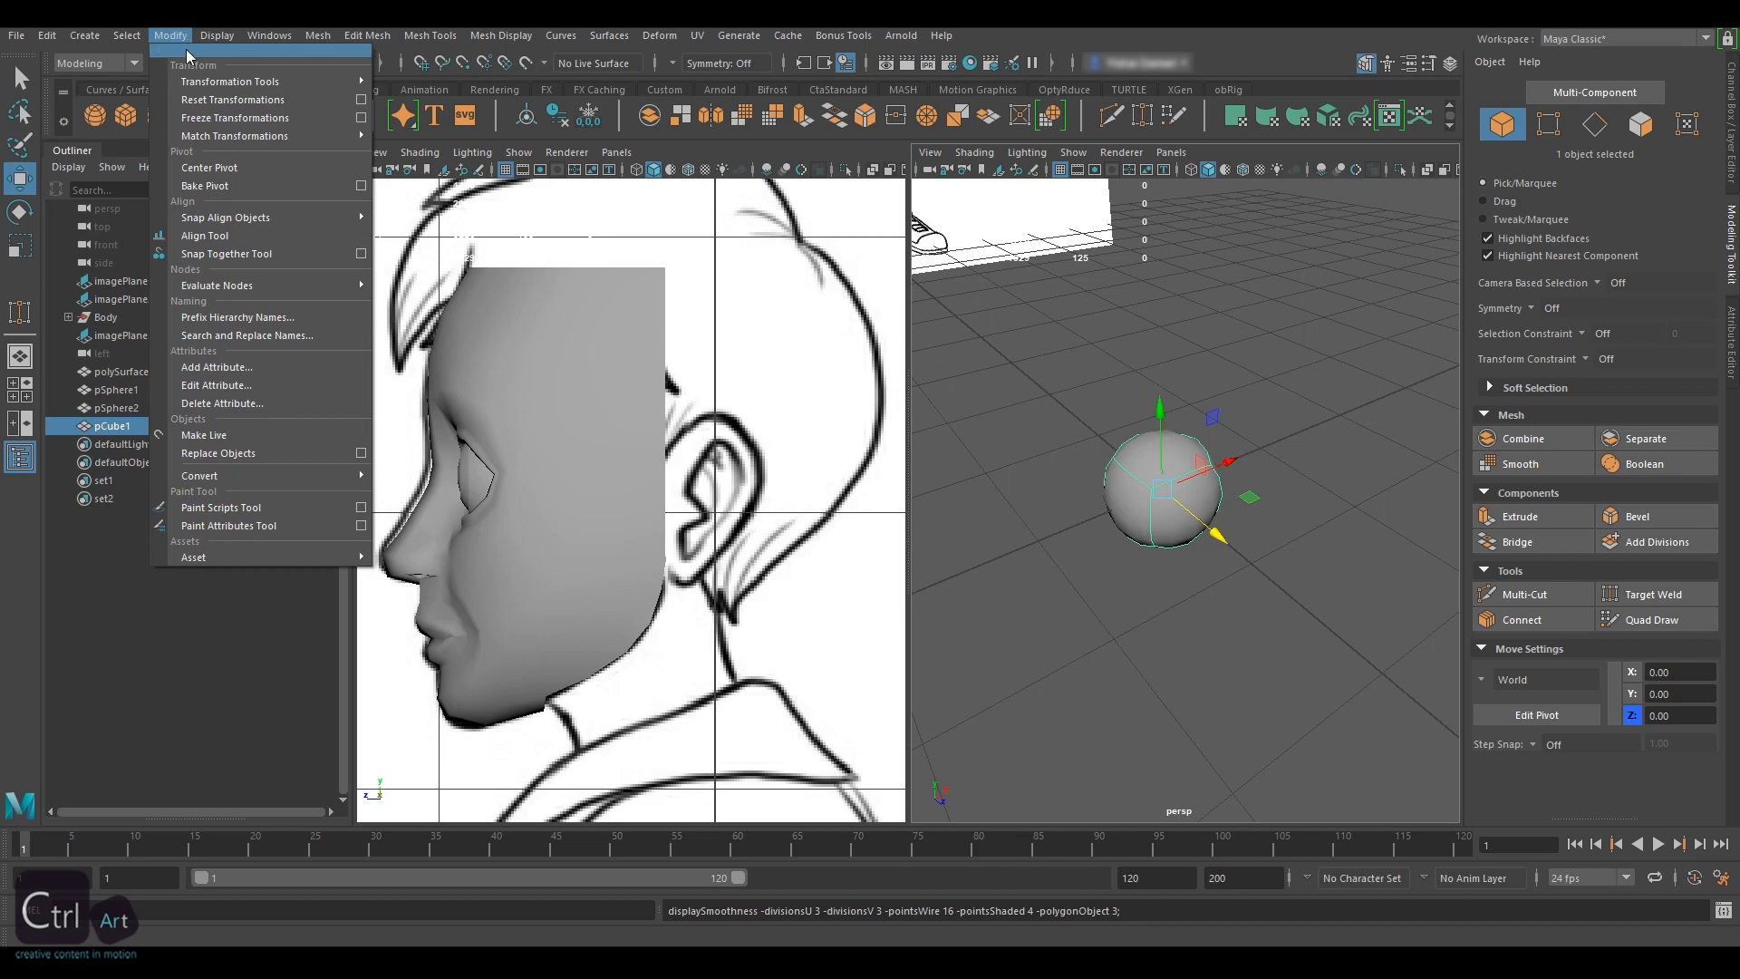
mouse_move(279, 477)
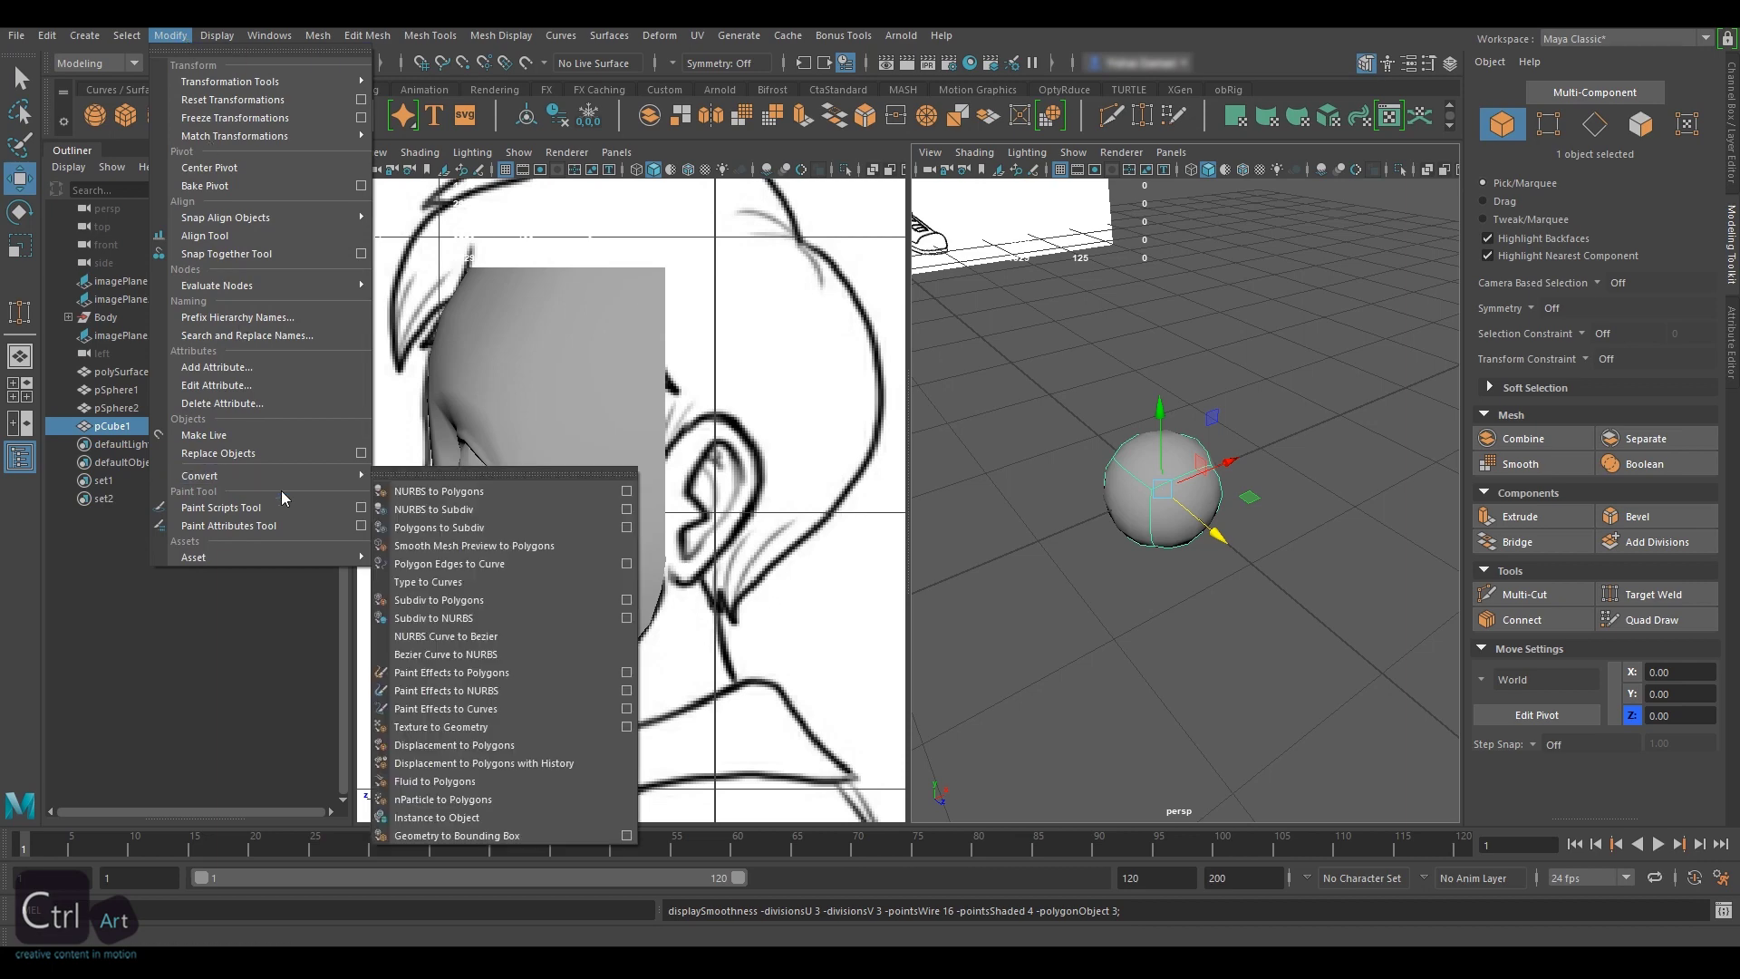
click(541, 546)
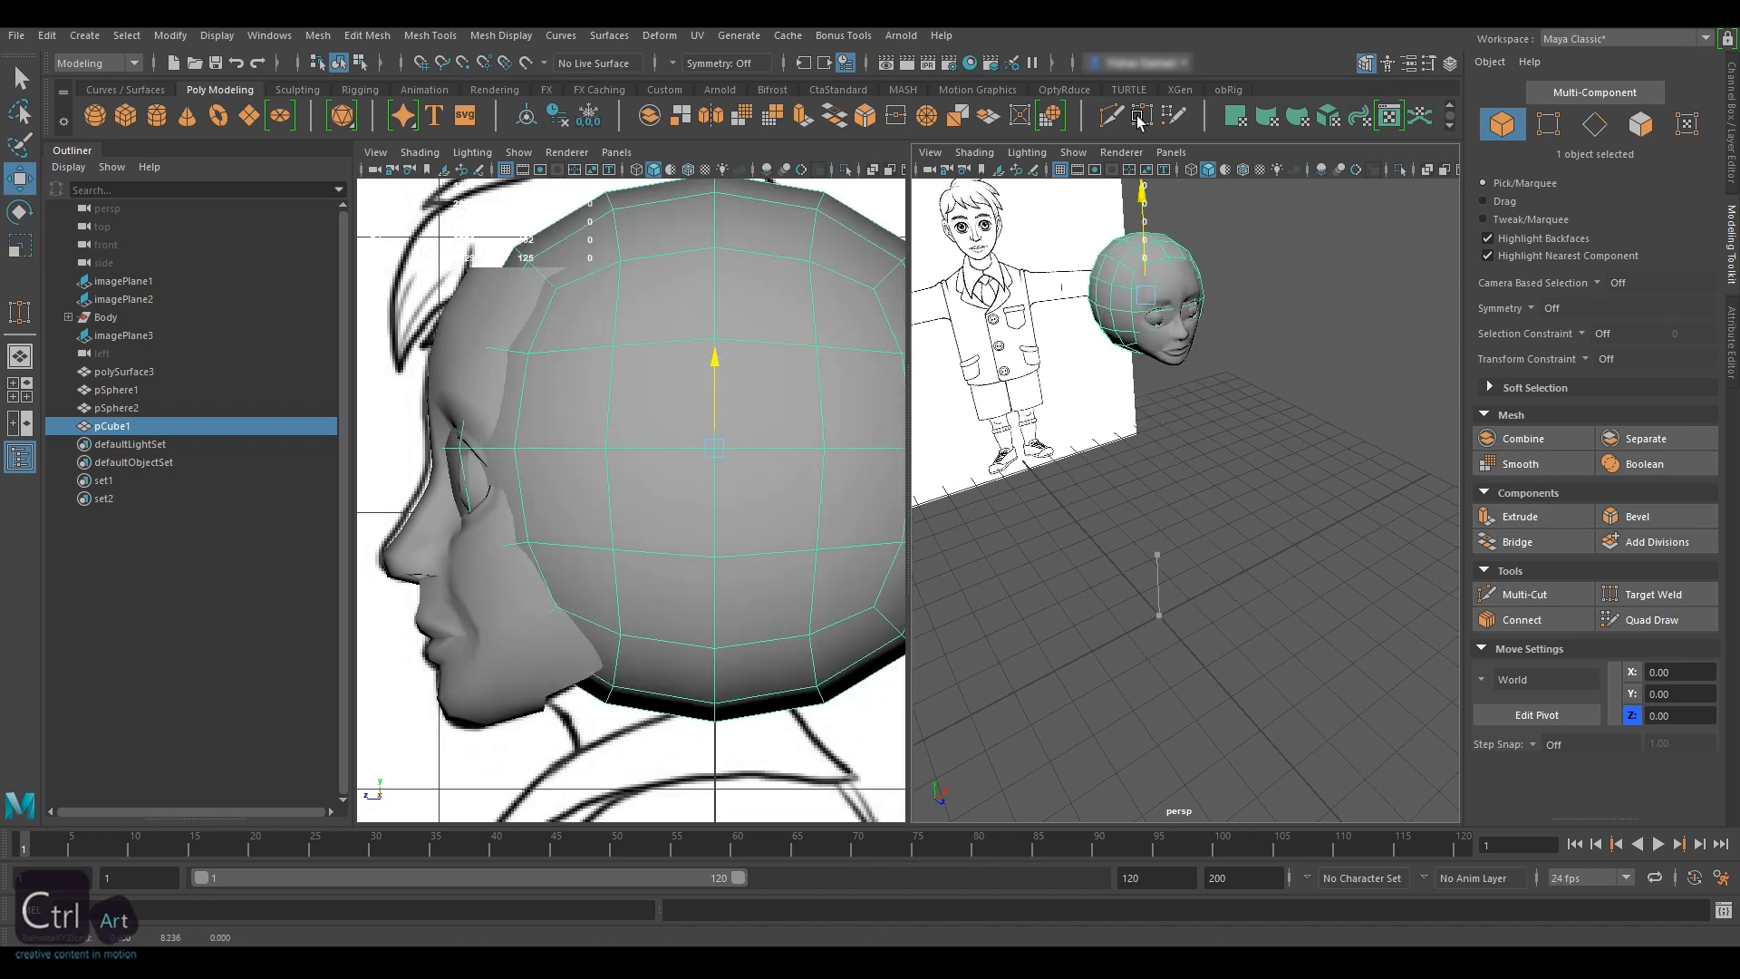
- Scale the rounded cube down and move it over the skull area of the side reference
scroll(695, 471, down, 3)
key(r)
drag(695, 471, 669, 472)
key(4)
key(w)
mouse_move(595, 463)
mouse_down()
mouse_move(552, 462)
mouse_move(629, 454)
mouse_up()
scroll(644, 439, up, 3)
- Refine the rounded cube's height, depth and position to fit the back of the head in the side view
key(5)
key(4)
key(r)
key(w)
drag(643, 365, 643, 376)
key(r)
drag(561, 465, 553, 465)
drag(643, 381, 643, 388)
key(w)
drag(555, 478, 548, 478)
- Lower the bottom faces of the skull shape slightly using soft selection
click(1642, 125)
alt+drag(1206, 435, 1214, 467)
drag(815, 702, 489, 639)
key(b)
drag(635, 538, 635, 549)
- Raise the skull shape's top faces toward the crown of the side reference
drag(877, 454, 812, 494)
drag(435, 258, 830, 367)
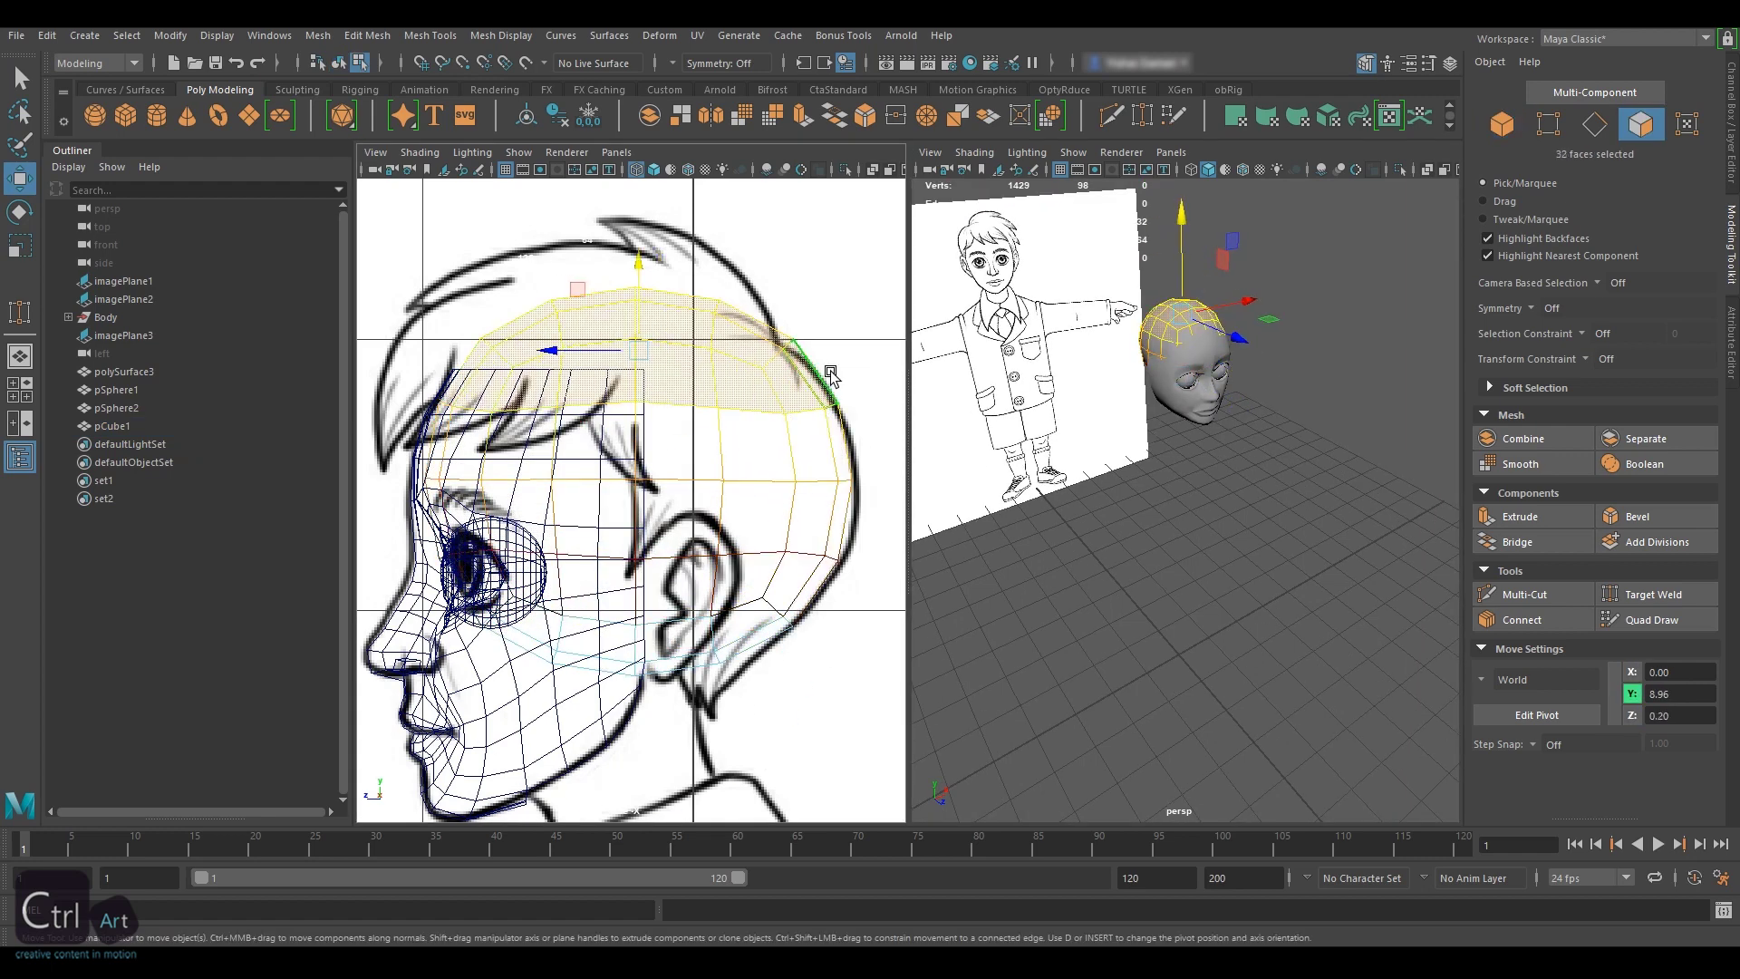
drag(635, 263, 636, 240)
alt+drag(1215, 435, 1124, 413)
- Scale and nudge the top faces to flatten the crown, and place the pivot at its topmost point
key(r)
drag(638, 242, 638, 248)
drag(553, 326, 563, 326)
key(w)
drag(638, 242, 638, 249)
key(d)
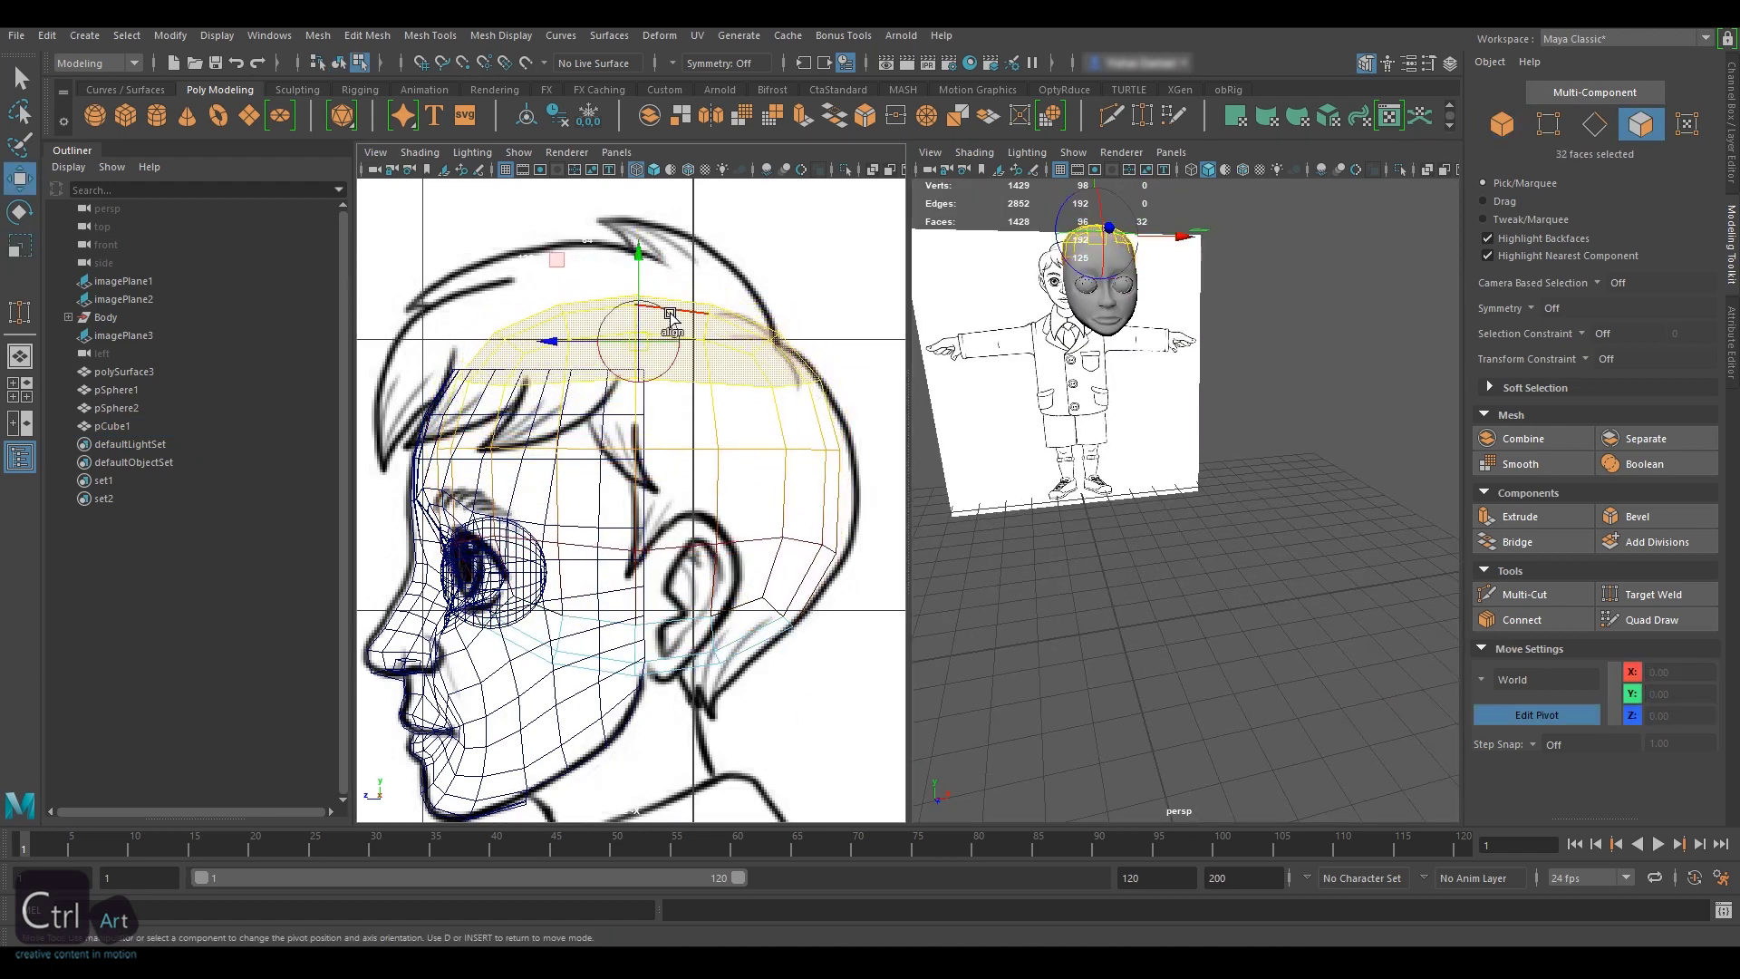
click(638, 298)
key(r)
key(w)
- With Object X symmetry on, push the rear faces of the skull backward to match the reference outline
drag(852, 394, 812, 419)
click(727, 63)
drag(535, 300, 539, 300)
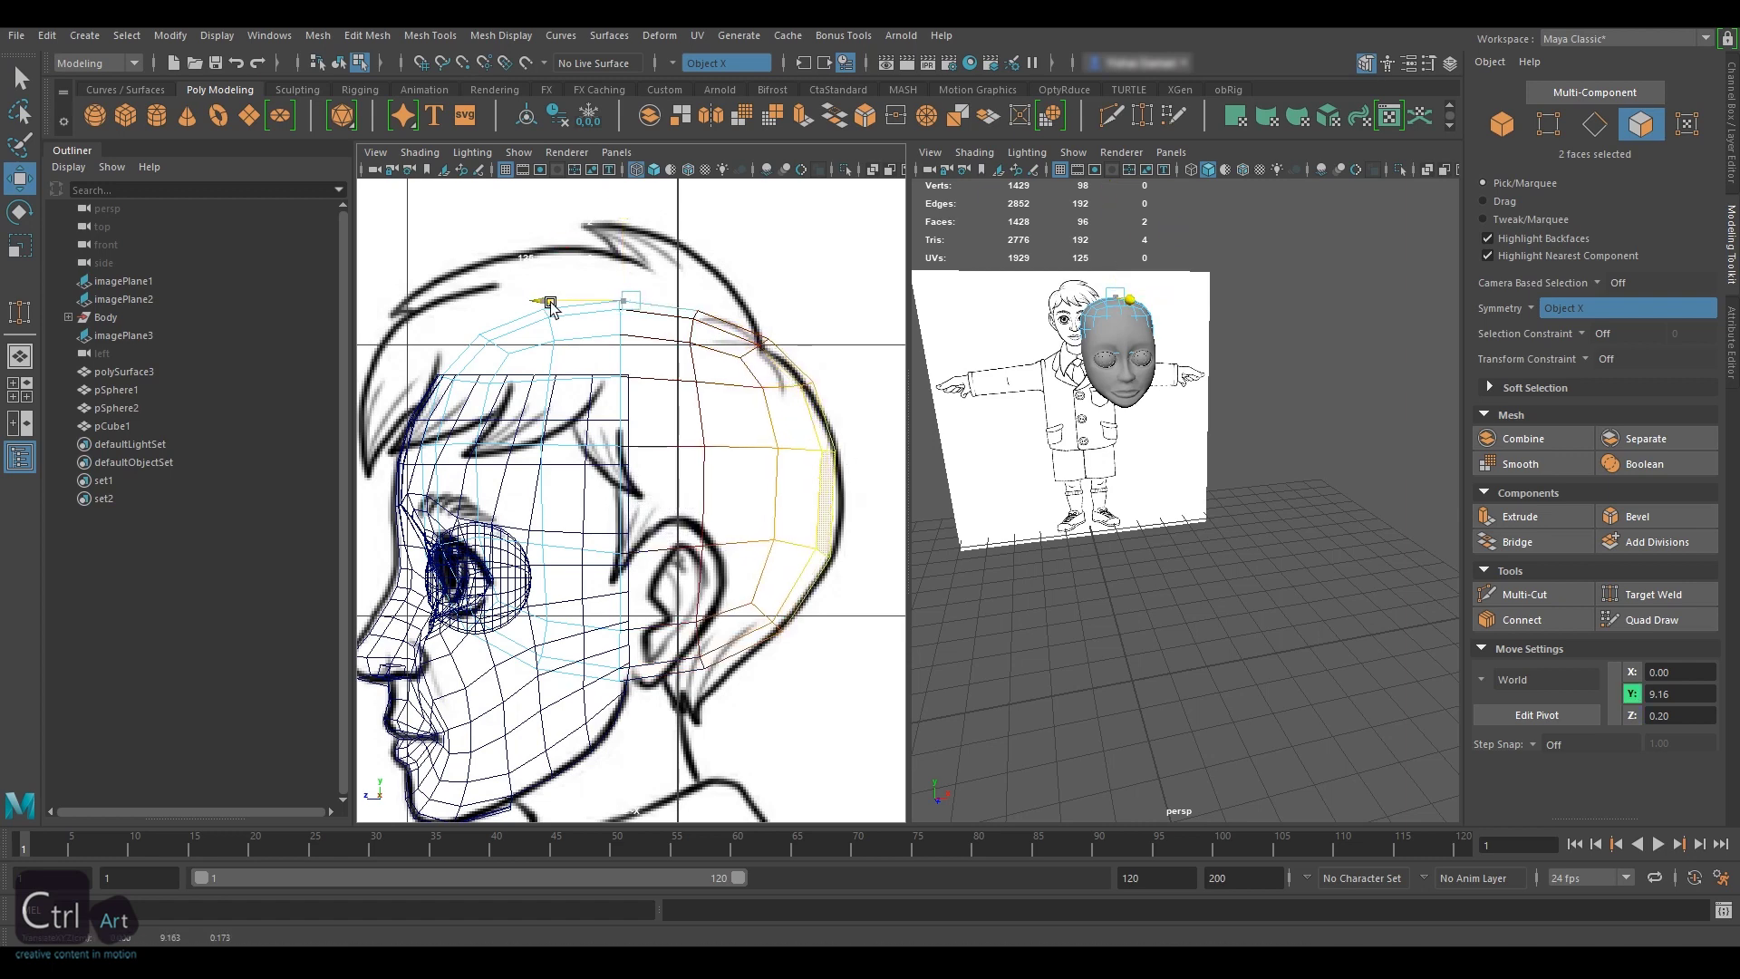
drag(838, 625, 791, 581)
drag(537, 300, 544, 300)
- Raise the lower faces of the skull shape behind the jaw and below the ear
alt+middle_drag(671, 544, 697, 509)
drag(626, 680, 594, 630)
drag(653, 219, 653, 214)
drag(712, 675, 676, 634)
alt+middle_drag(698, 544, 705, 577)
drag(649, 215, 648, 210)
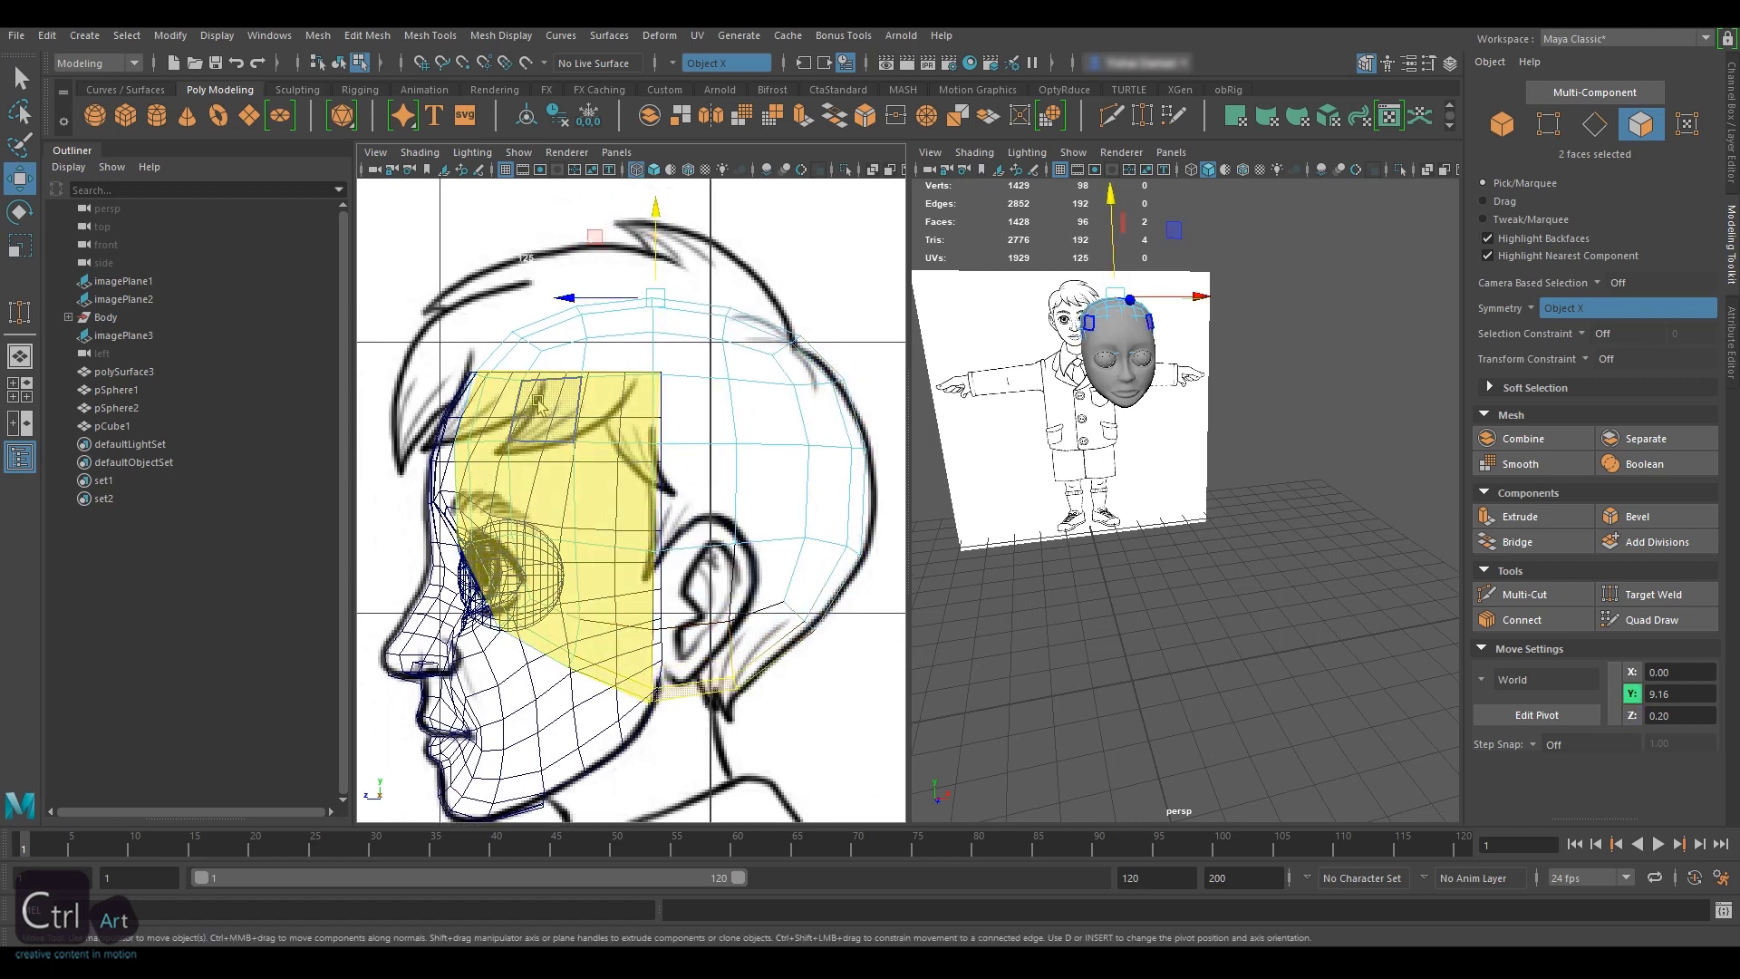
- Scale the skull's top faces horizontally in the front view to fit the head's width
key(space)
alt+middle_drag(802, 283, 829, 369)
key(5)
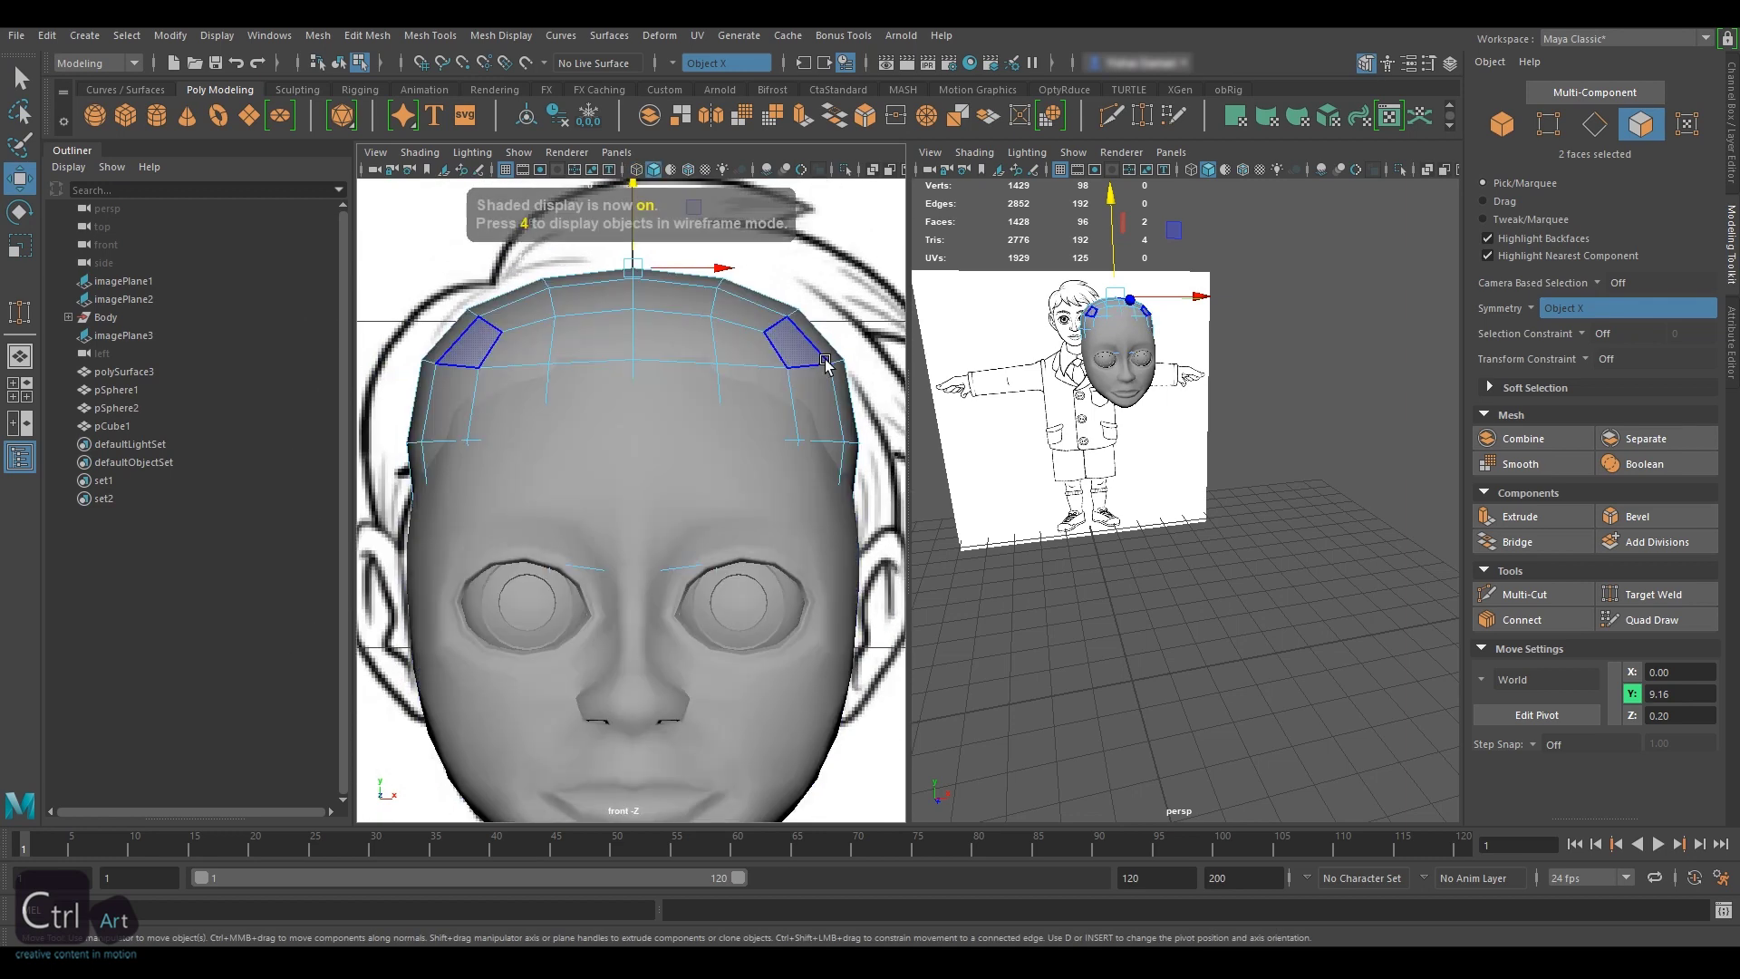
key(4)
drag(832, 367, 472, 226)
scroll(838, 351, down, 3)
scroll(725, 291, up, 3)
key(r)
key(5)
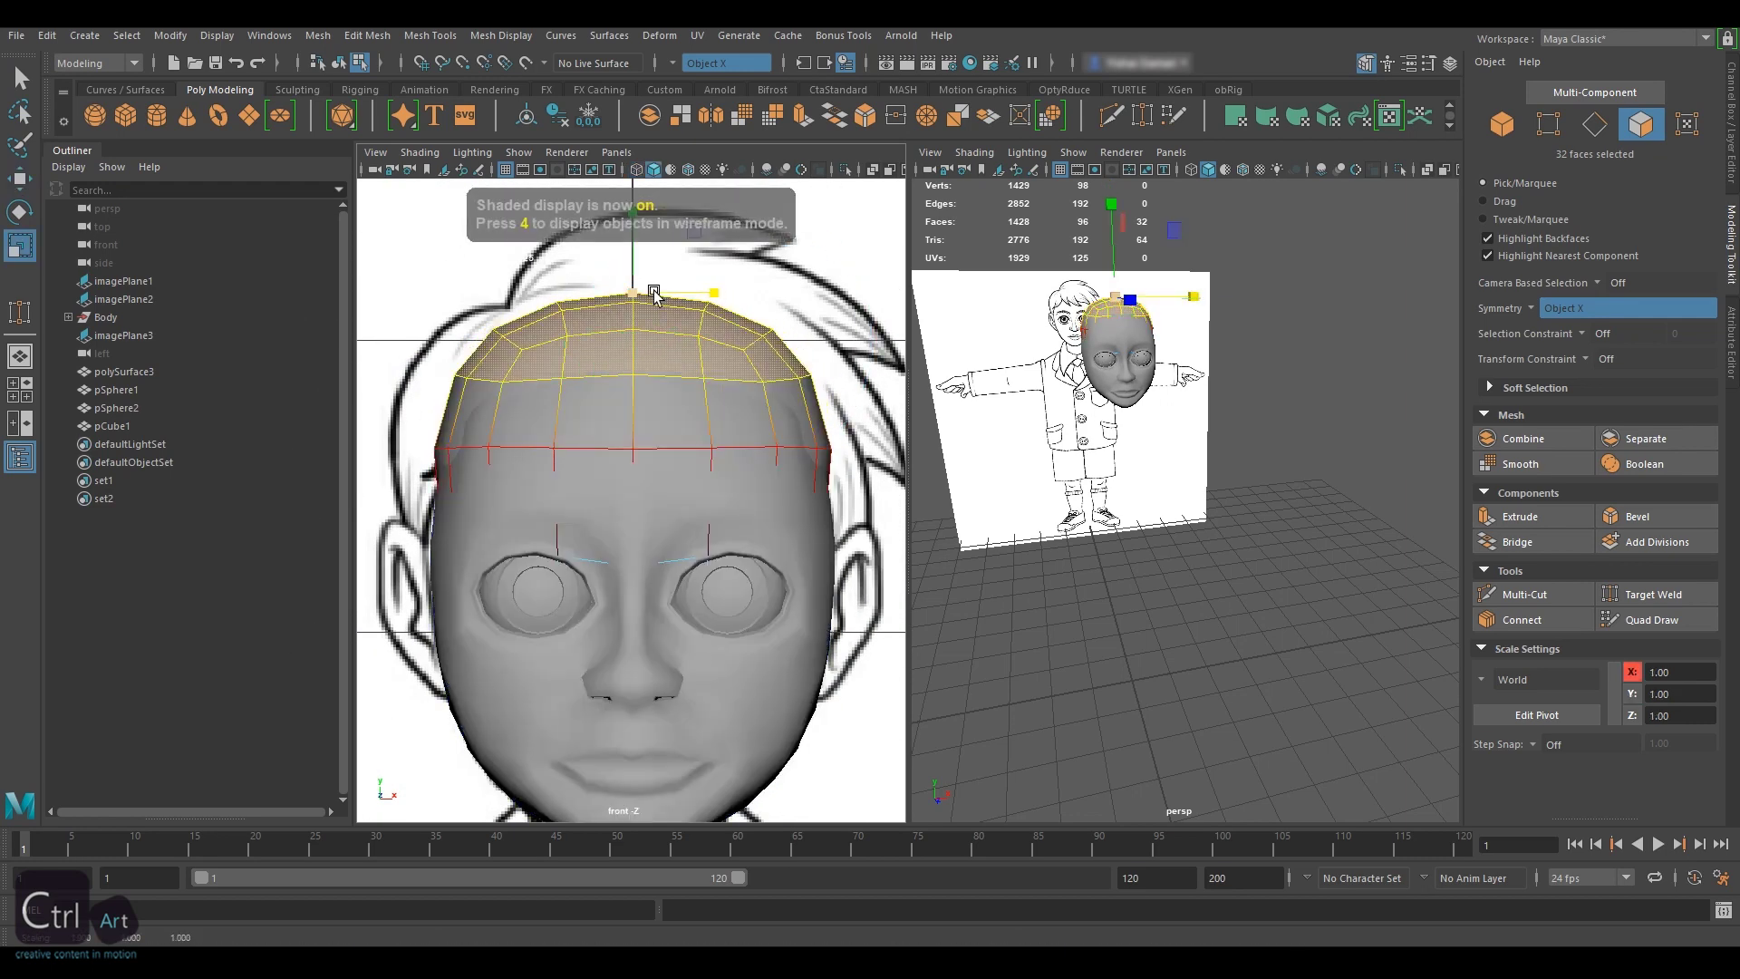
- Select the skull's edge loop above the forehead and scale it along X in World orientation
key(4)
double_click(735, 447)
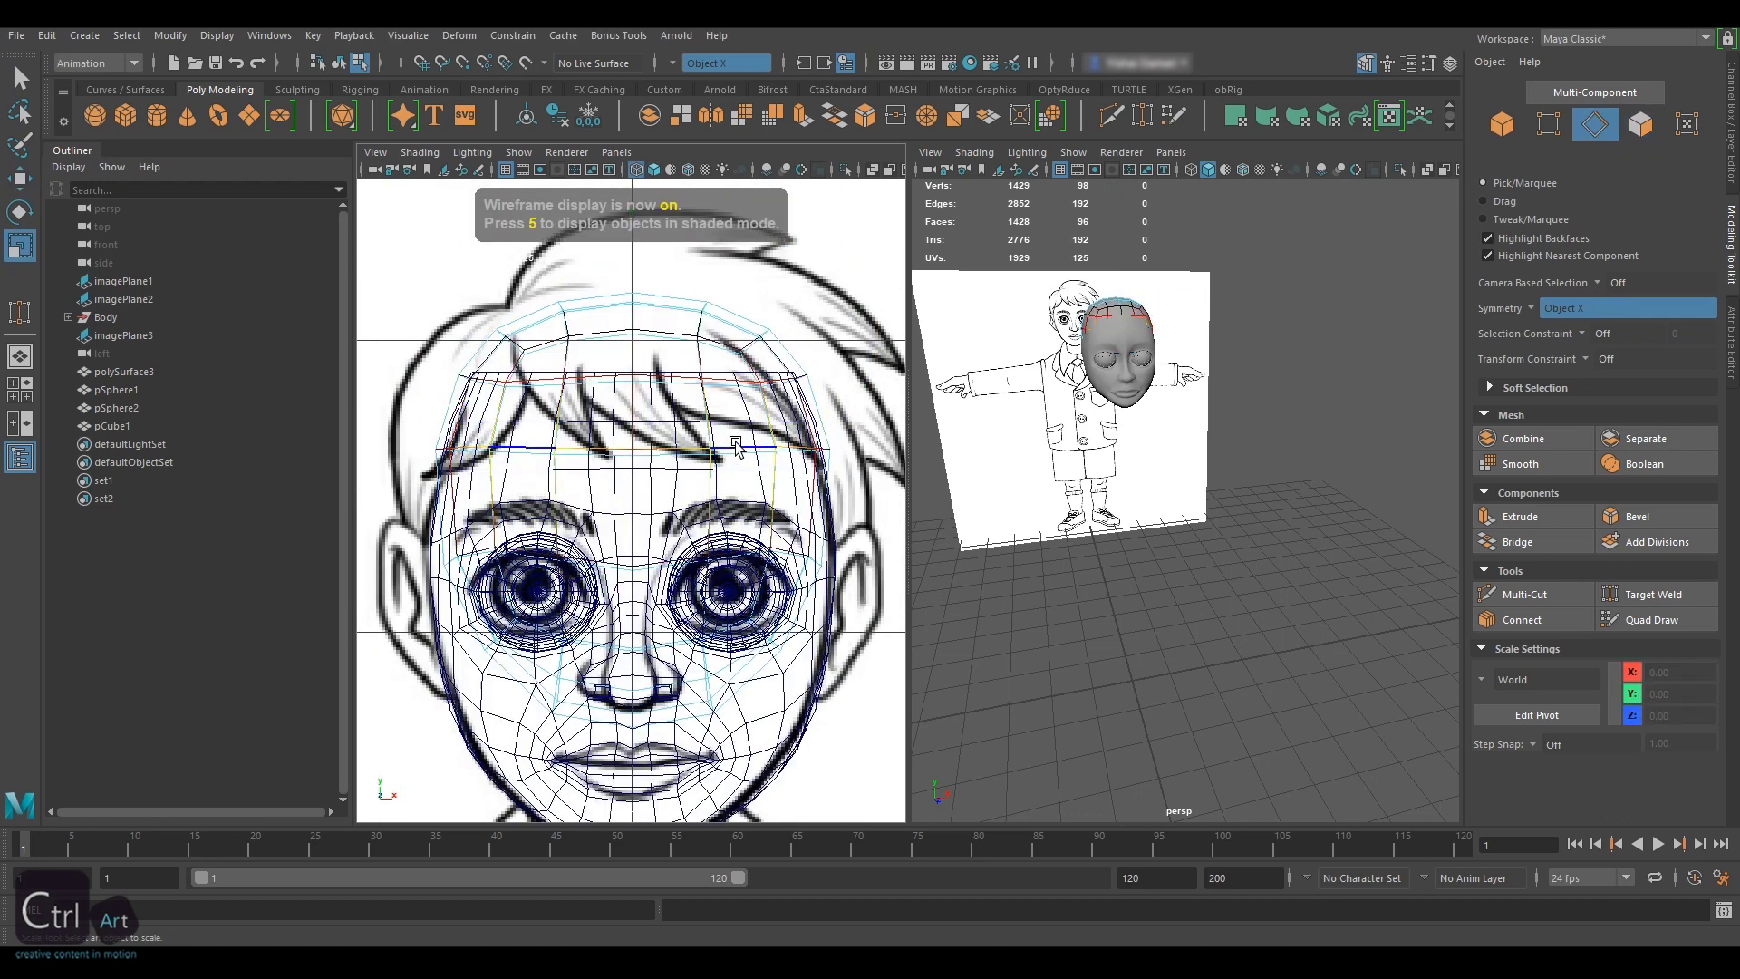
click(1525, 682)
click(1523, 709)
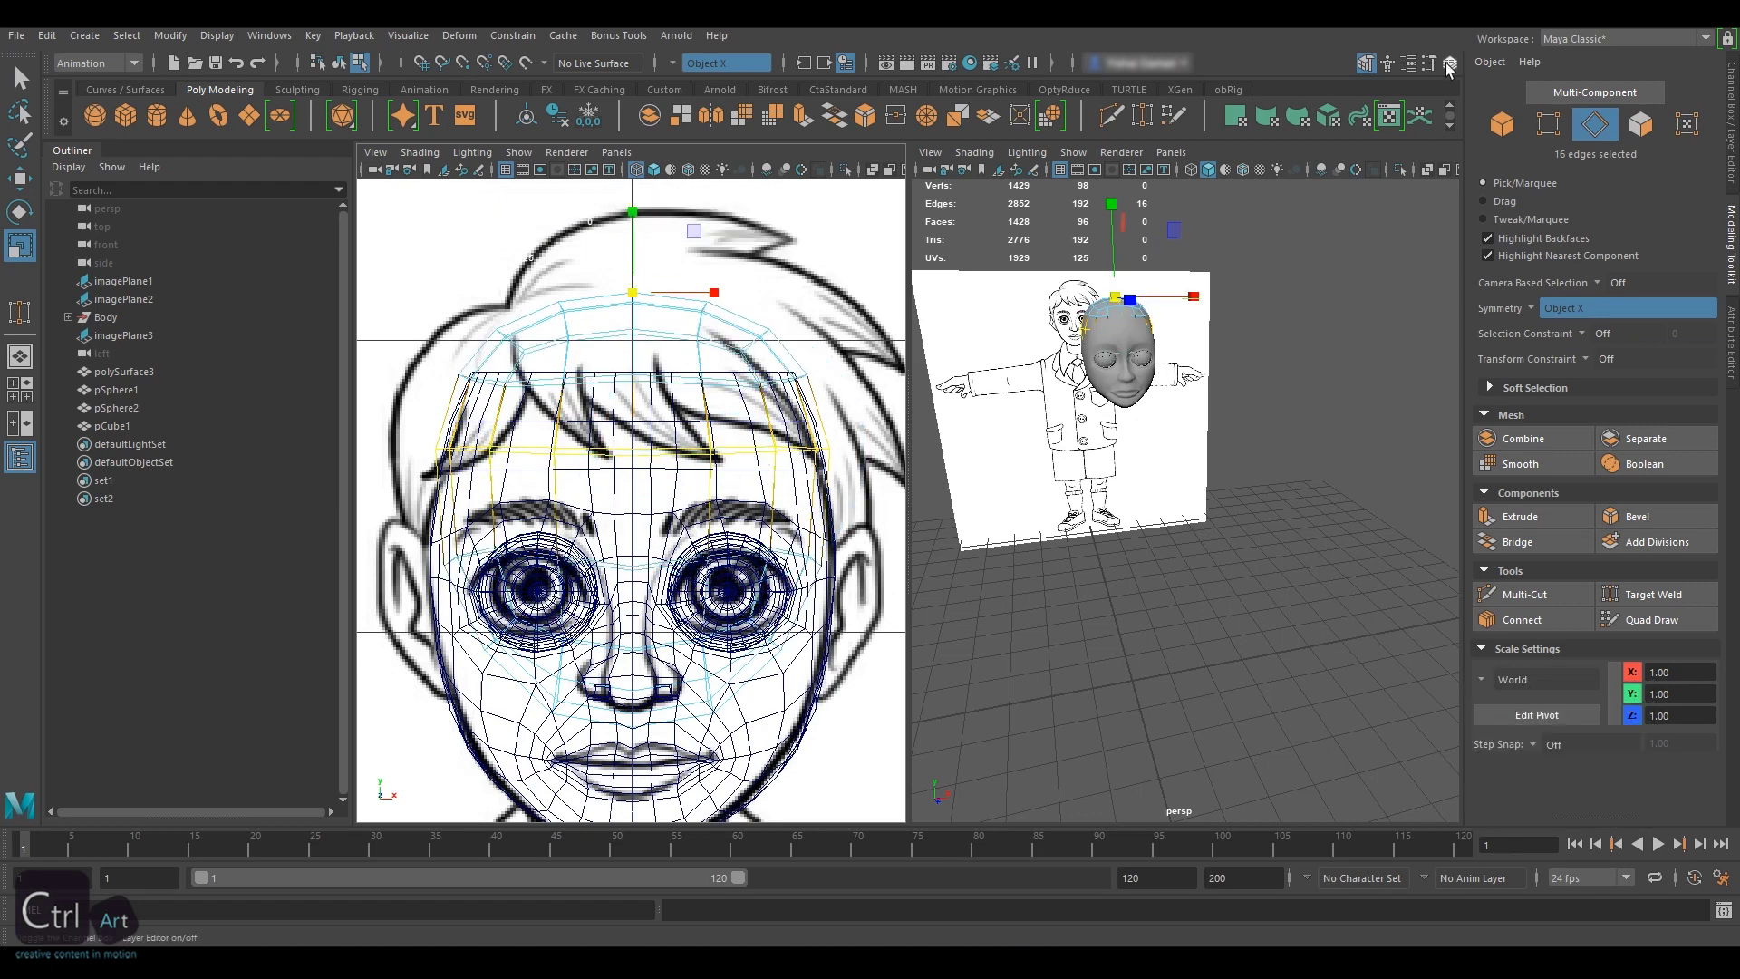
key(5)
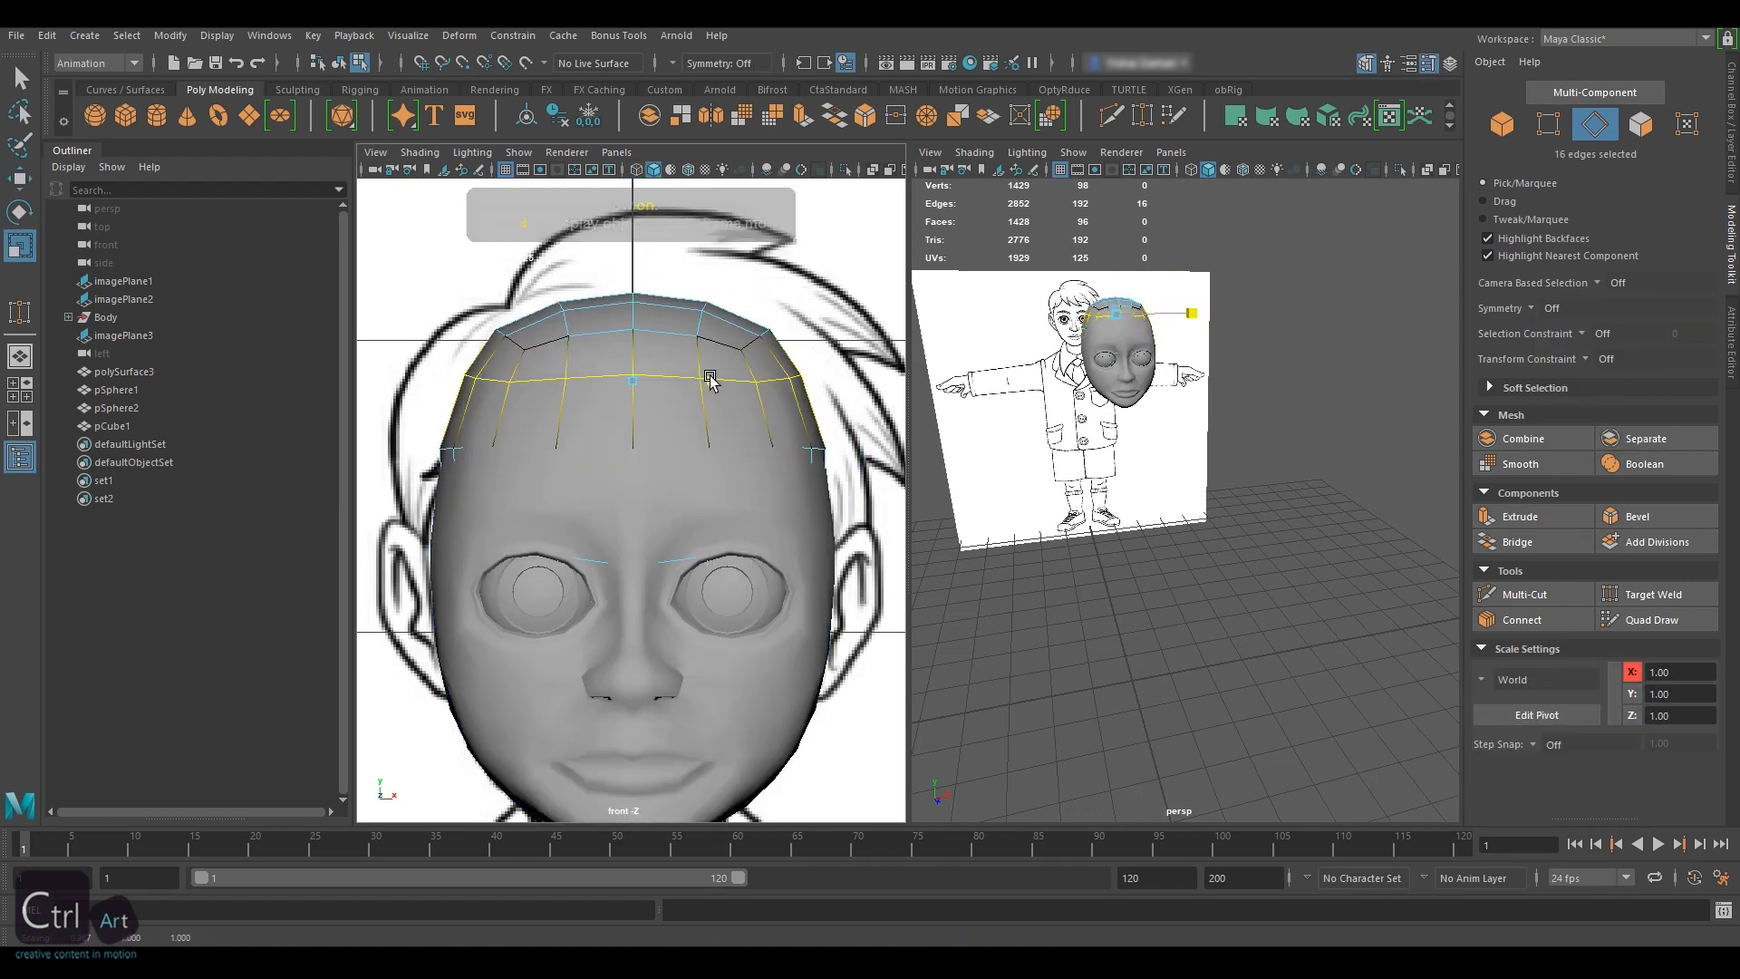
- Scale the face mesh's forehead edge loops along X to match the skull's width
key(F8)
key(F8)
double_click(678, 419)
double_click(715, 470)
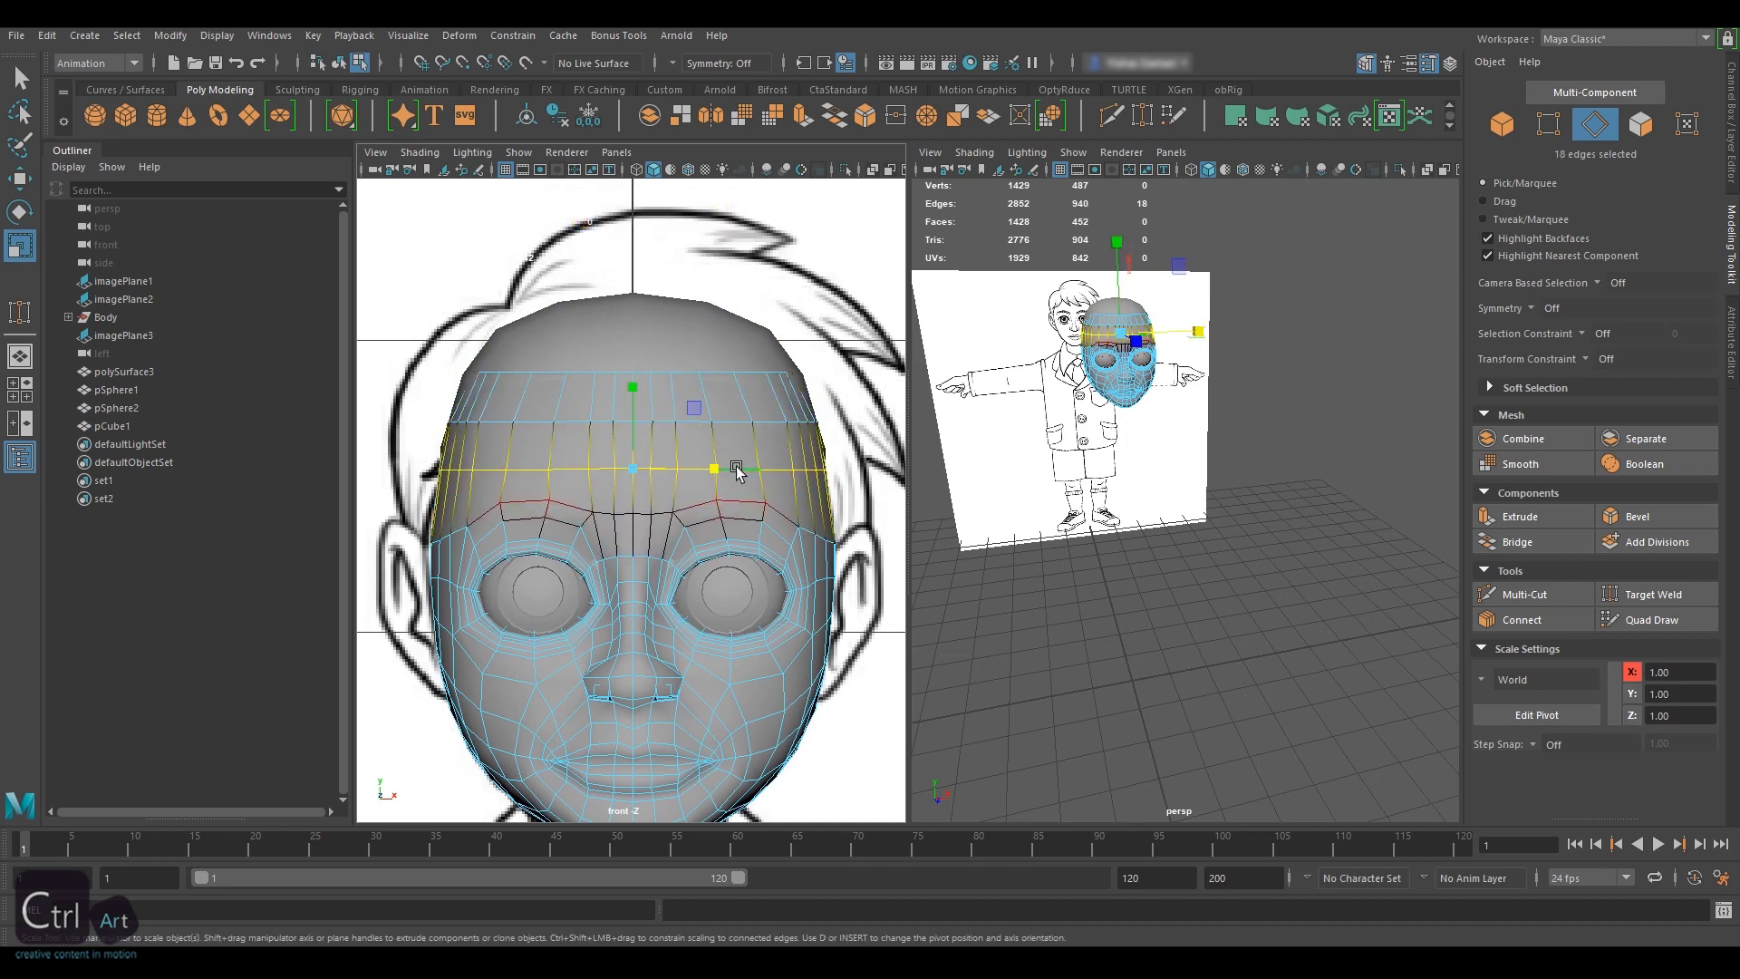
- Widen the face mesh's top border edge loop slightly along X and leave component mode
double_click(801, 377)
key(f)
alt+drag(1346, 369, 1169, 390)
click(1305, 288)
shift+double_click(1052, 311)
drag(1263, 306, 1270, 306)
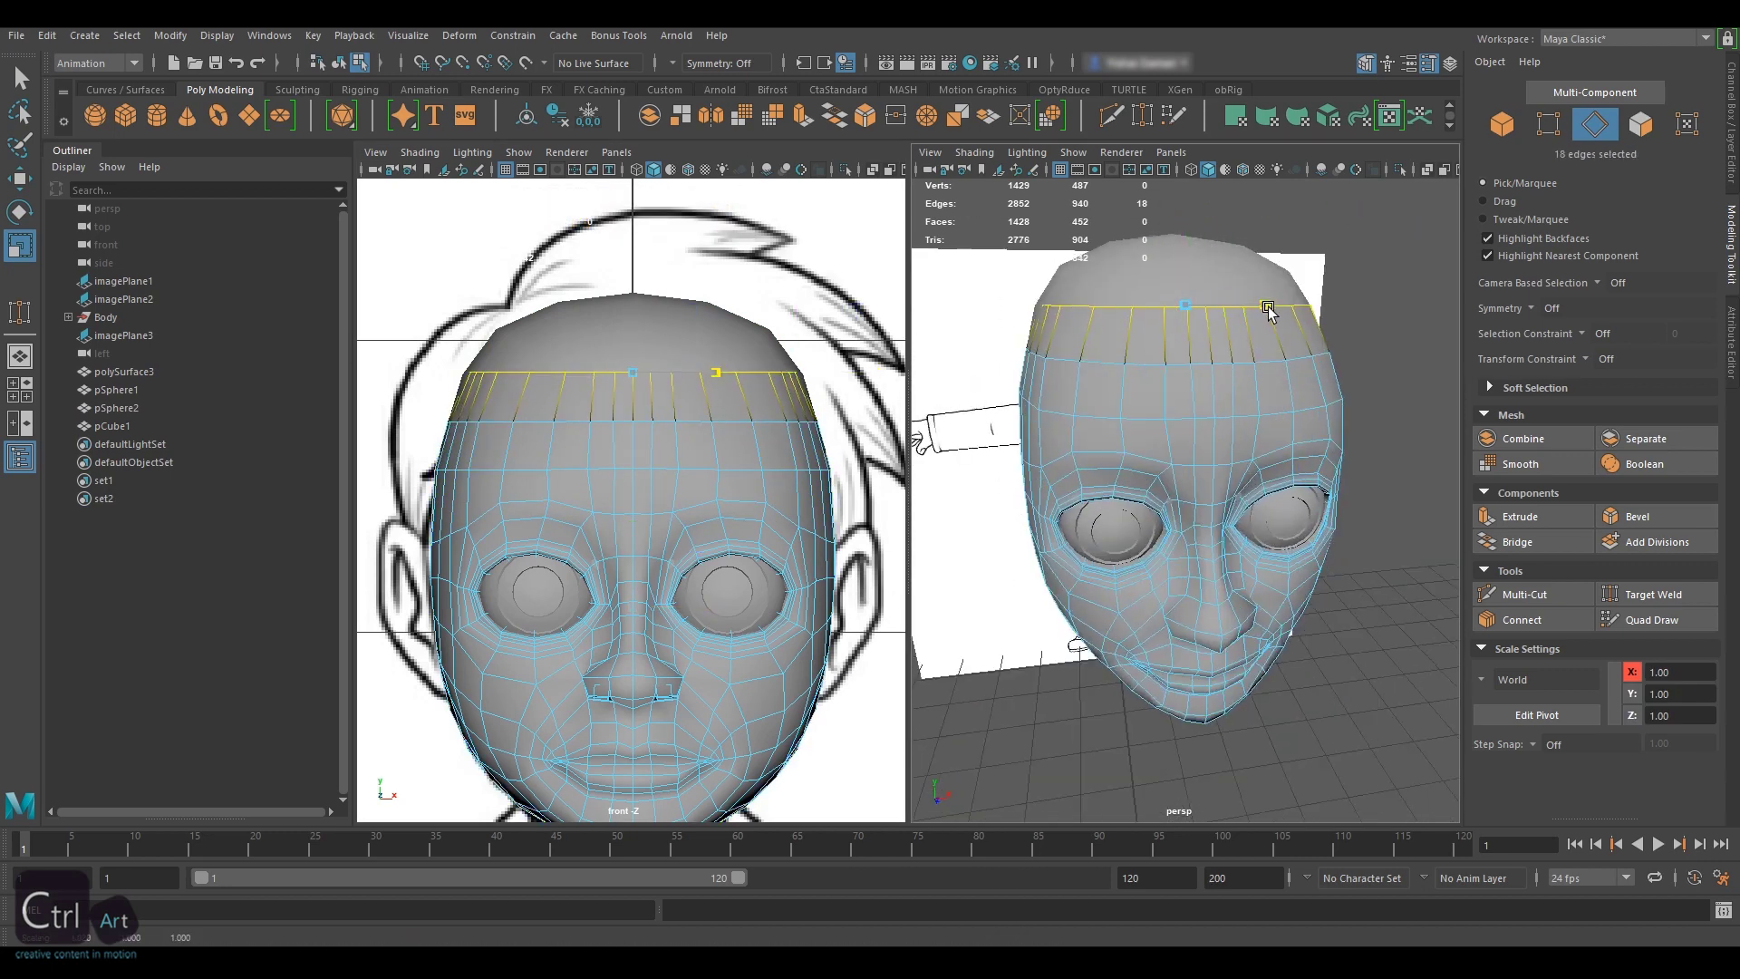
key(F8)
- Delete the front faces of the skull shape that overlap the face mesh, selecting them in the side view
alt+drag(1359, 358, 1129, 367)
alt+middle_drag(743, 453, 720, 361)
key(space)
drag(722, 372, 761, 388)
alt+middle_drag(761, 388, 773, 319)
click(793, 323)
key(F11)
drag(420, 377, 611, 725)
key(4)
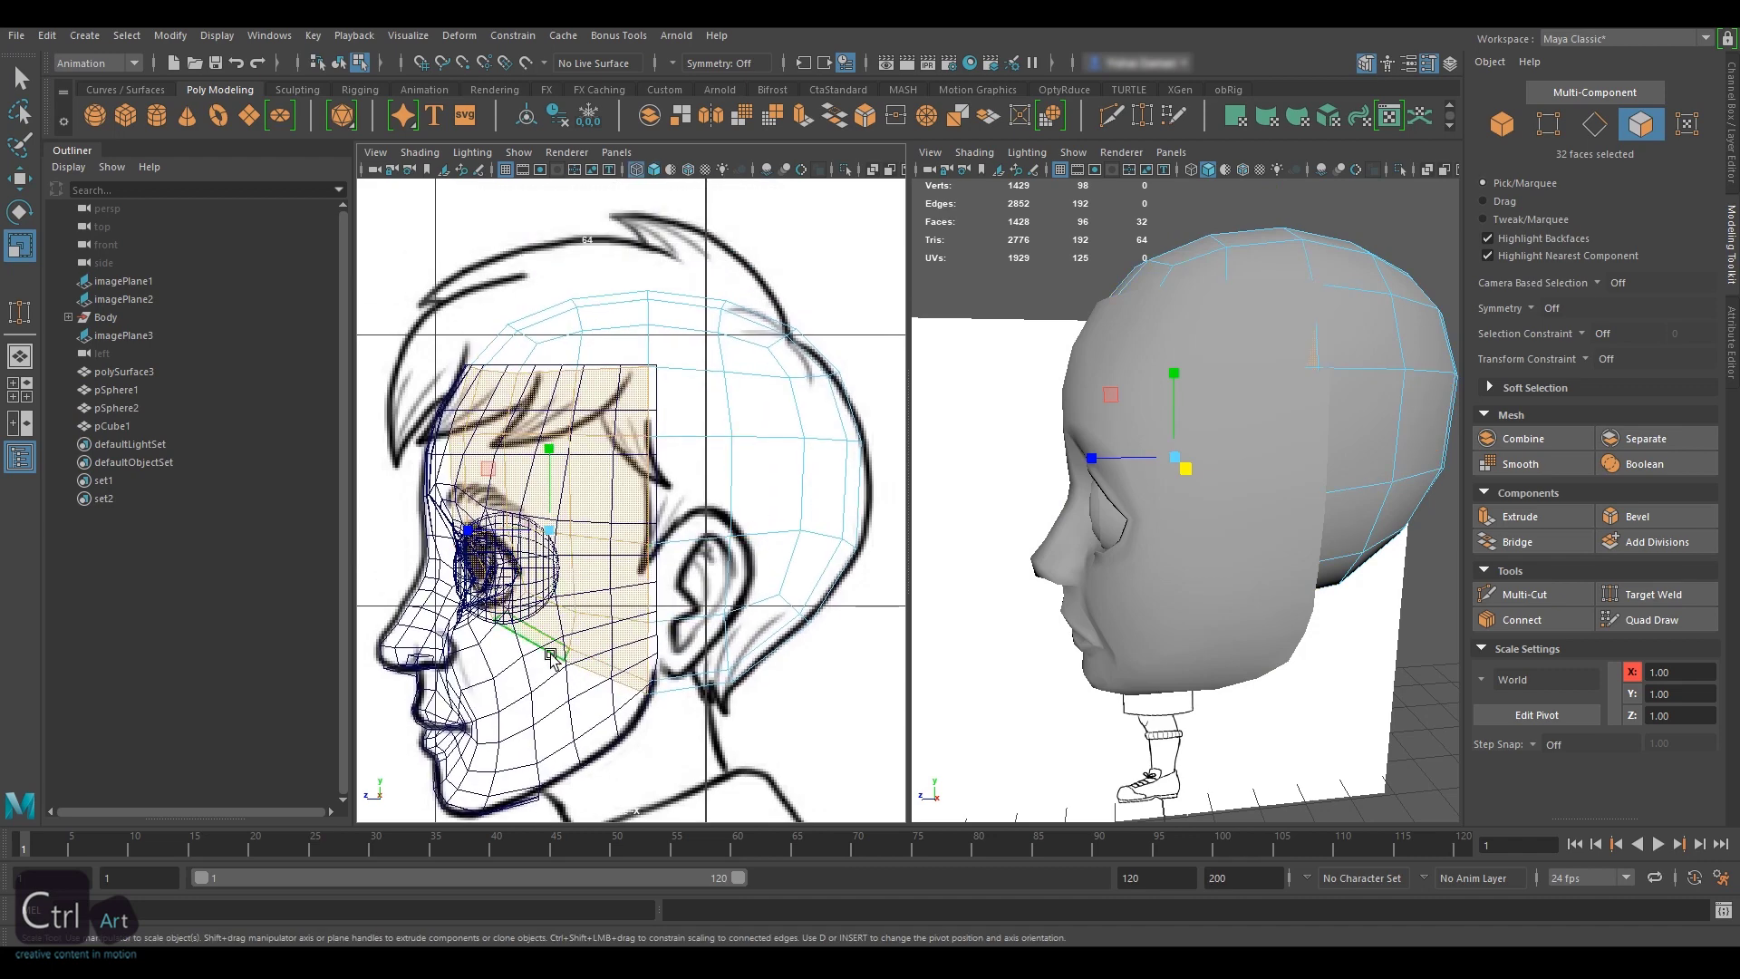
key(Delete)
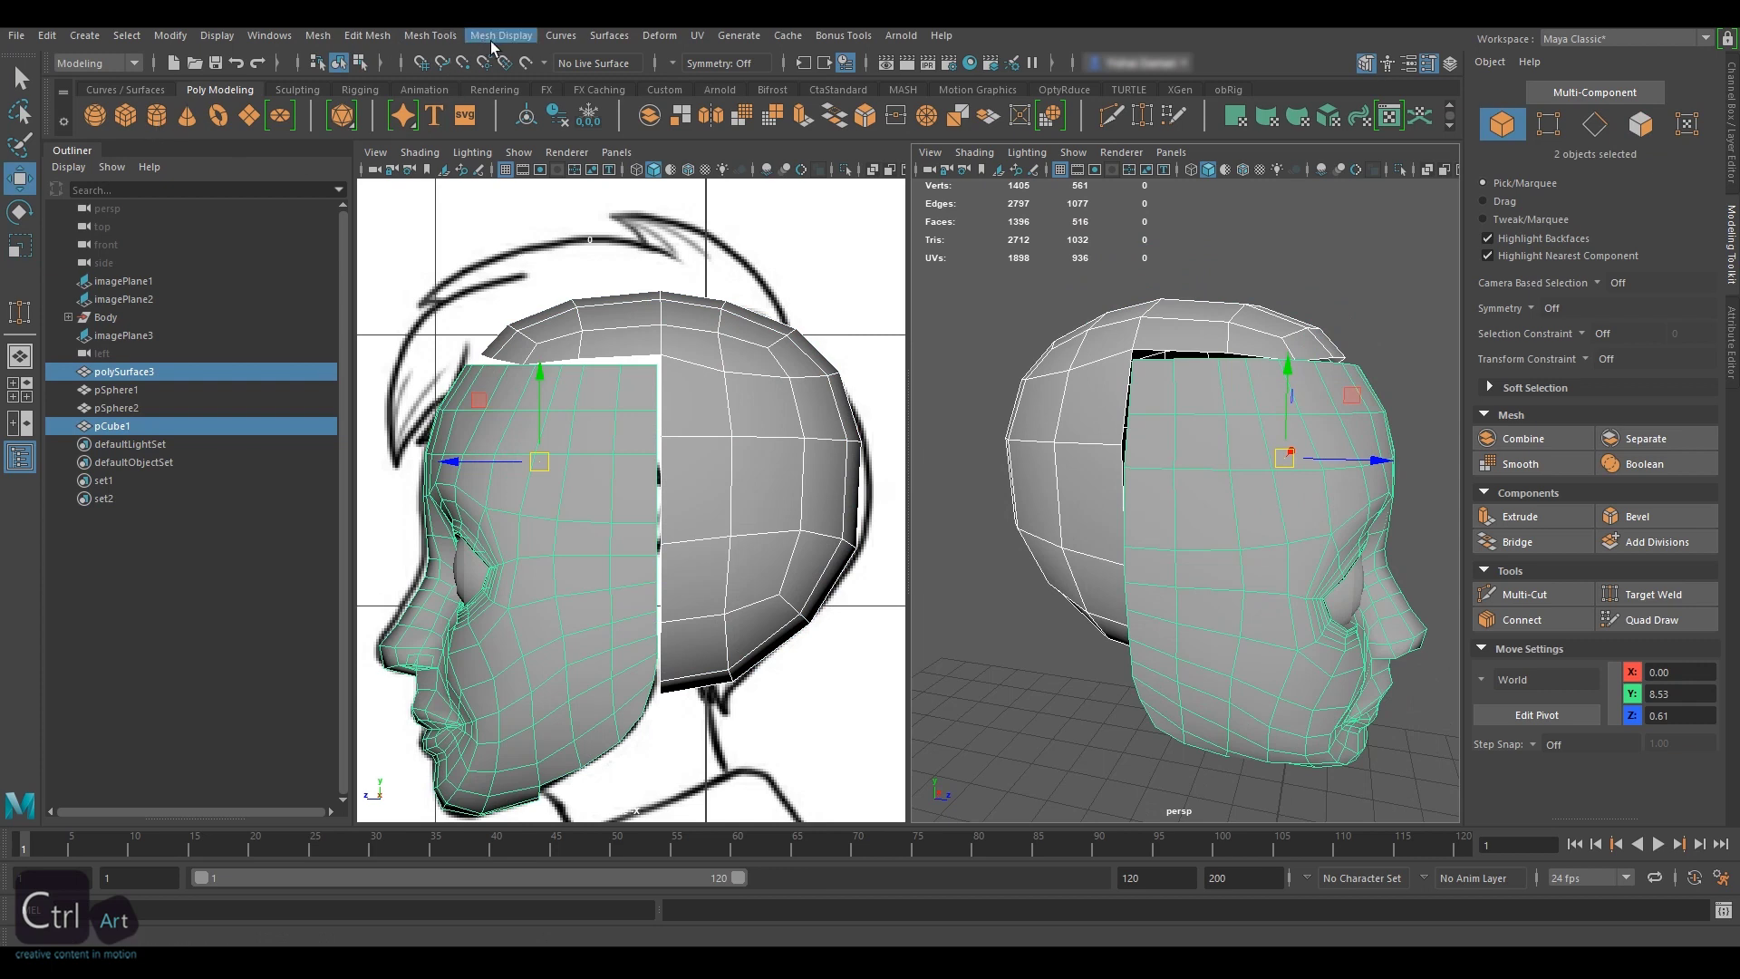
- Combine the face mesh and the skull mesh into one object
click(368, 37)
click(318, 36)
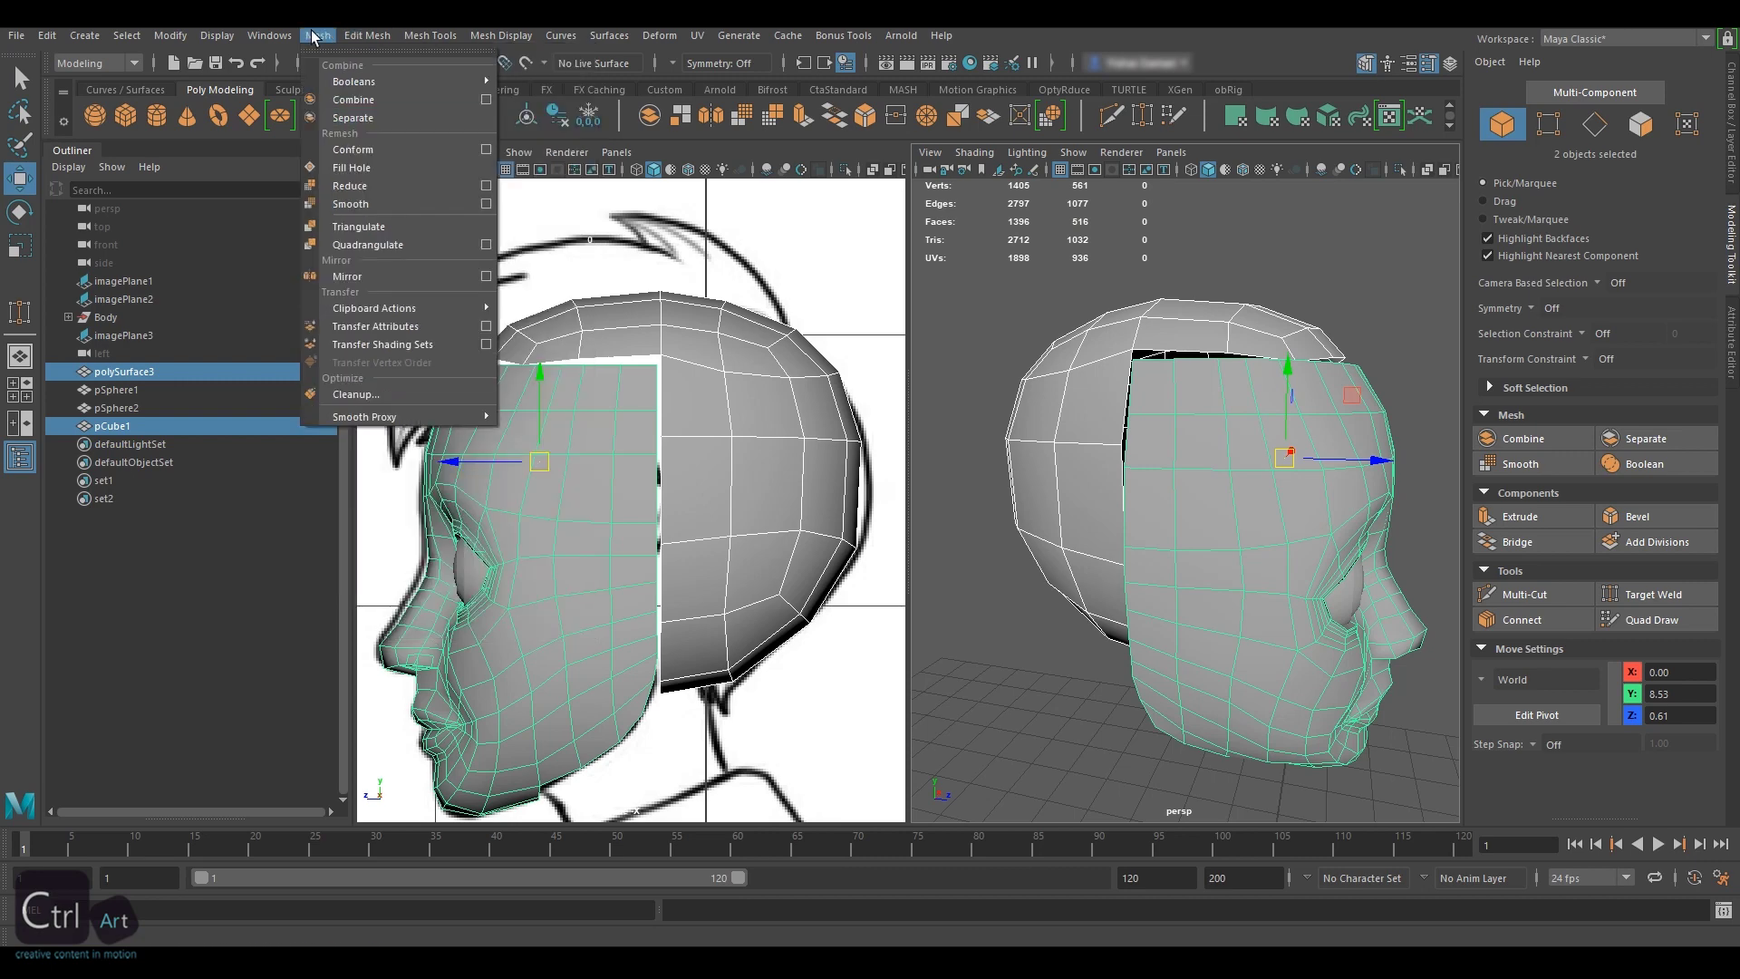
click(352, 100)
- Insert an edge loop across the crown with Multi-Cut, starting from its lower border above the face
alt+drag(1295, 314, 1165, 350)
click(1530, 596)
alt+middle_drag(533, 339, 541, 368)
click(592, 355)
alt+right_drag(632, 362, 693, 350)
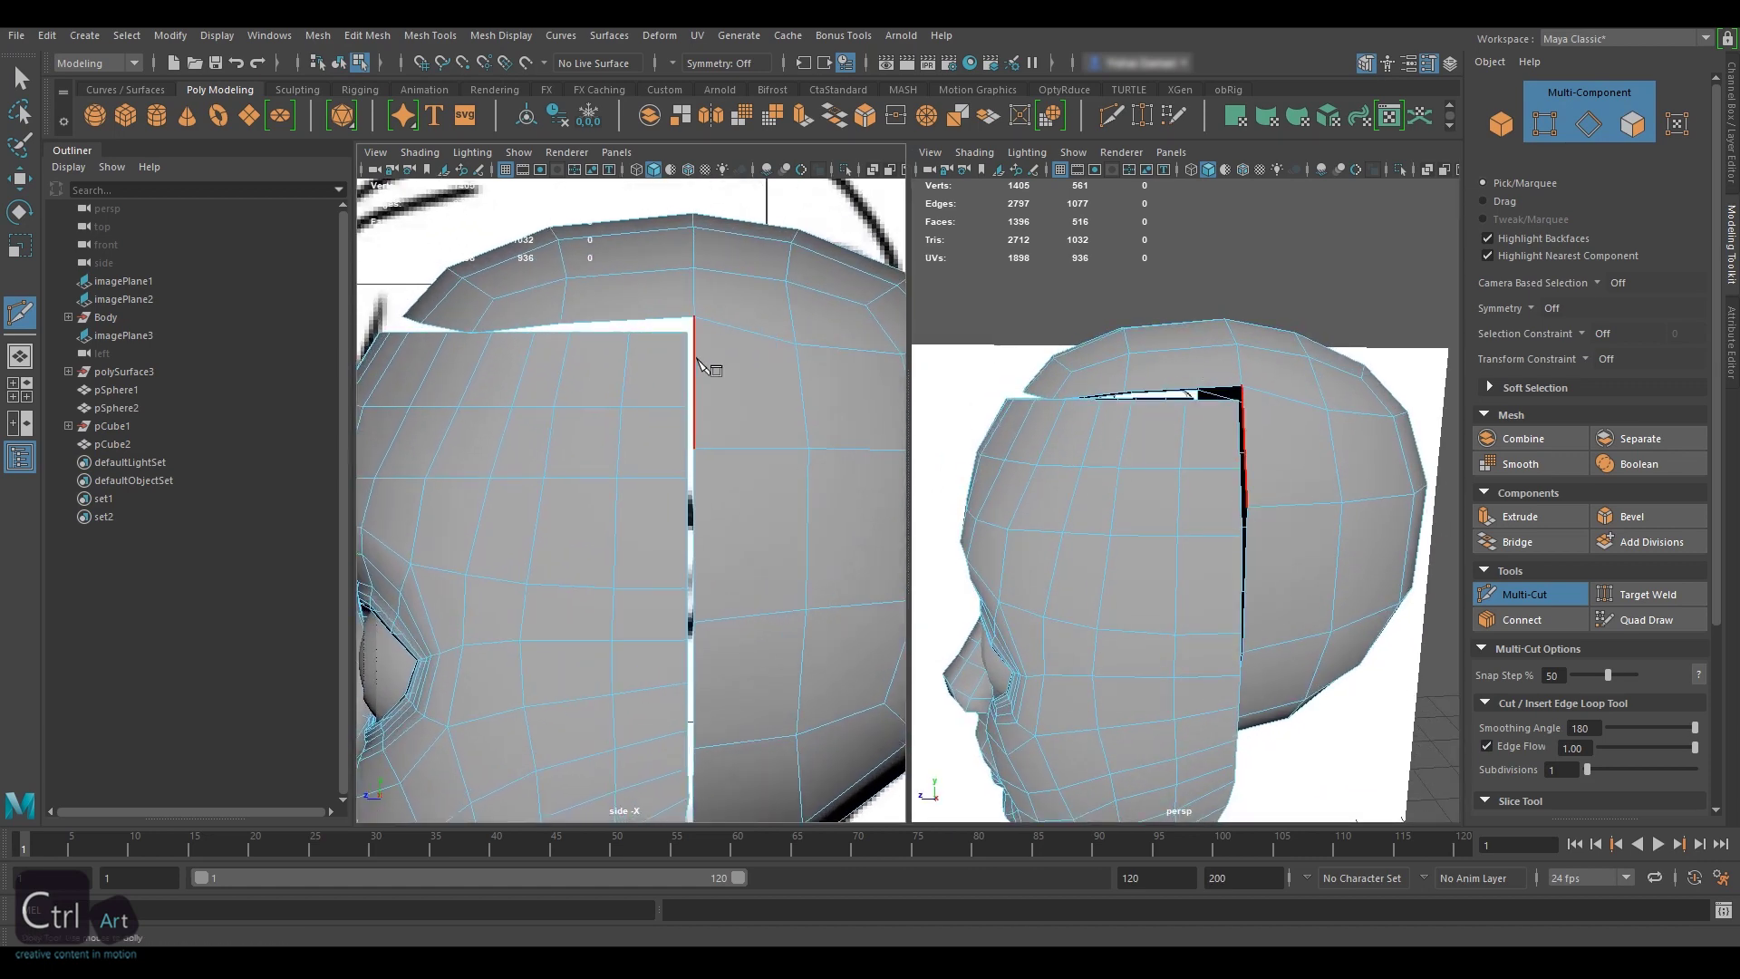
alt+middle_drag(692, 350, 719, 387)
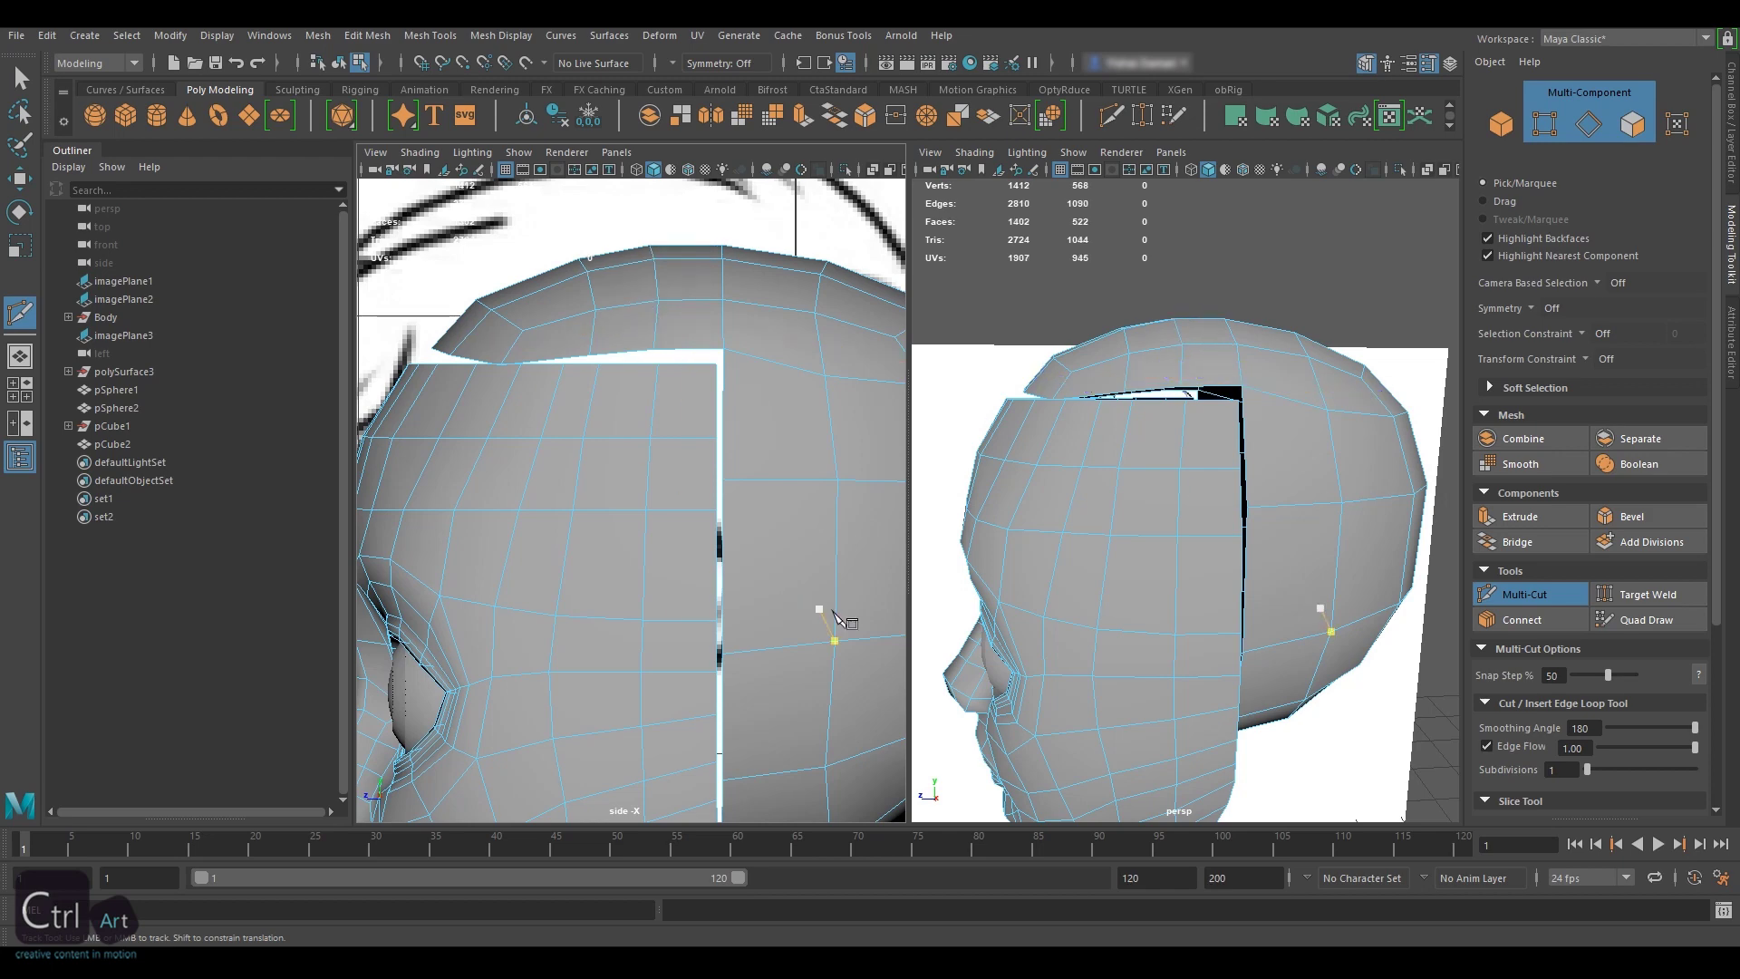
- With Object X symmetry on, target-weld the crown's border vertices to the face mesh's upper rear edge
click(1648, 595)
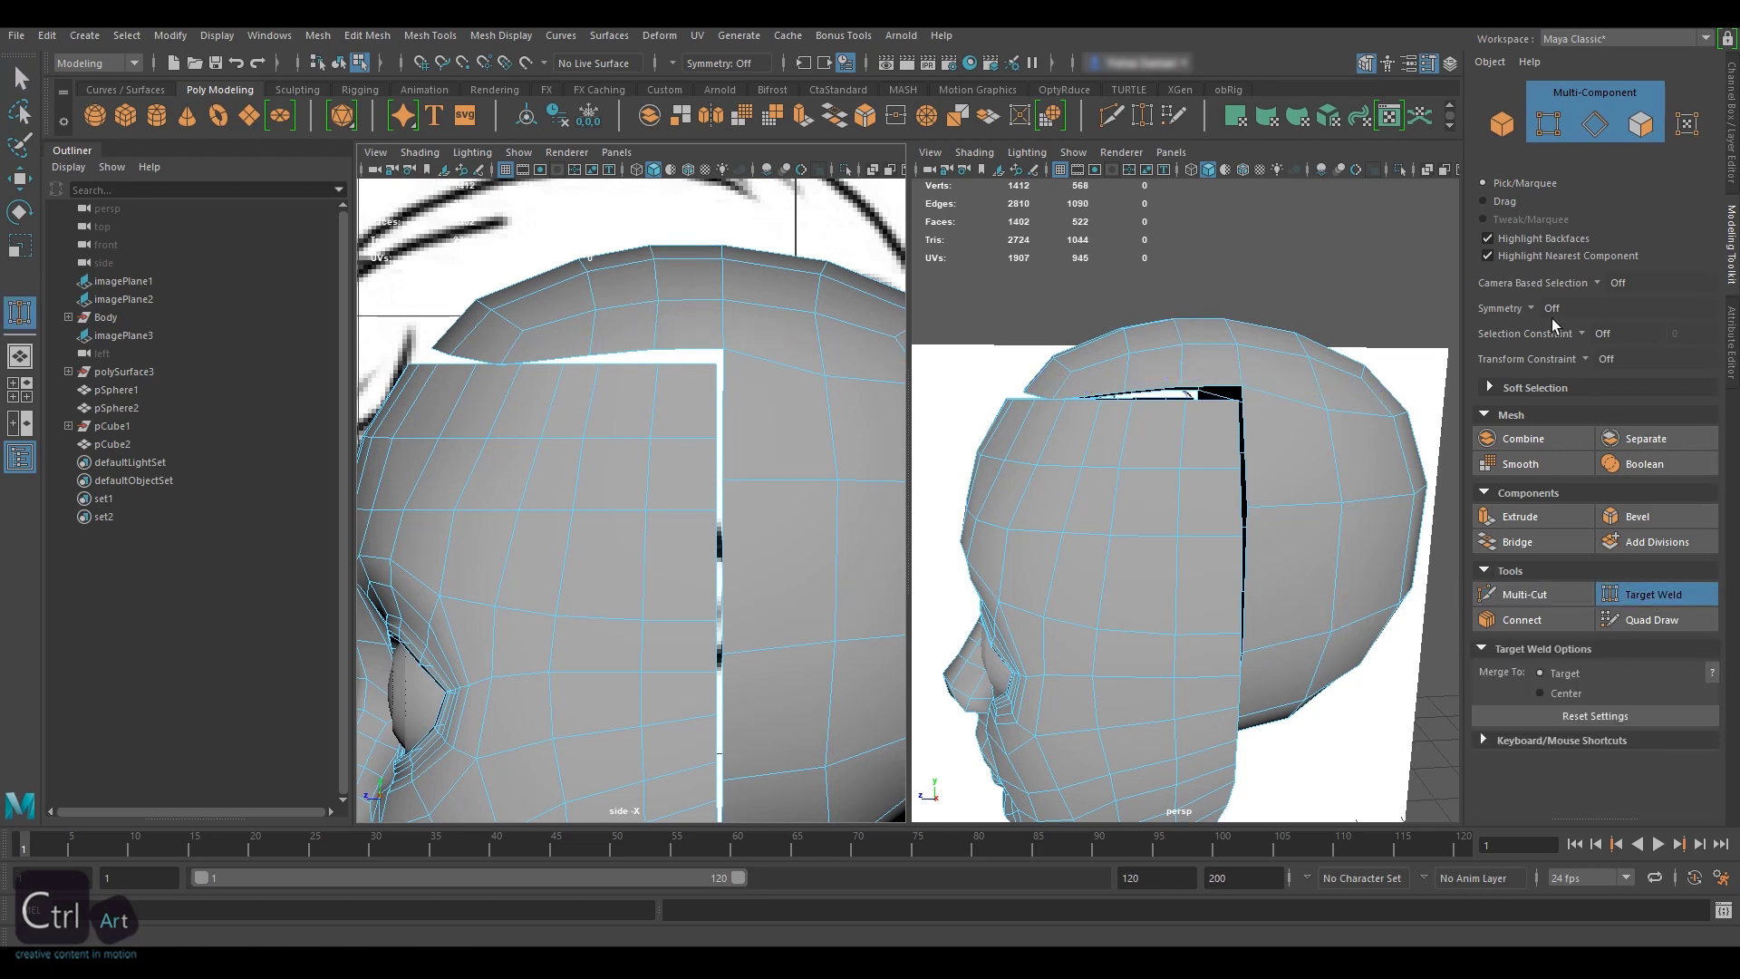
click(1532, 309)
click(1596, 335)
alt+drag(1342, 417, 1378, 431)
key(space)
drag(810, 421, 809, 469)
key(space)
drag(694, 319, 780, 319)
- Cut a new edge line up from the border across the side of the crown with Multi-Cut
alt+drag(1078, 490, 1356, 464)
click(1525, 595)
click(1188, 470)
click(1202, 420)
click(1229, 380)
key(q)
alt+drag(1220, 423, 1124, 481)
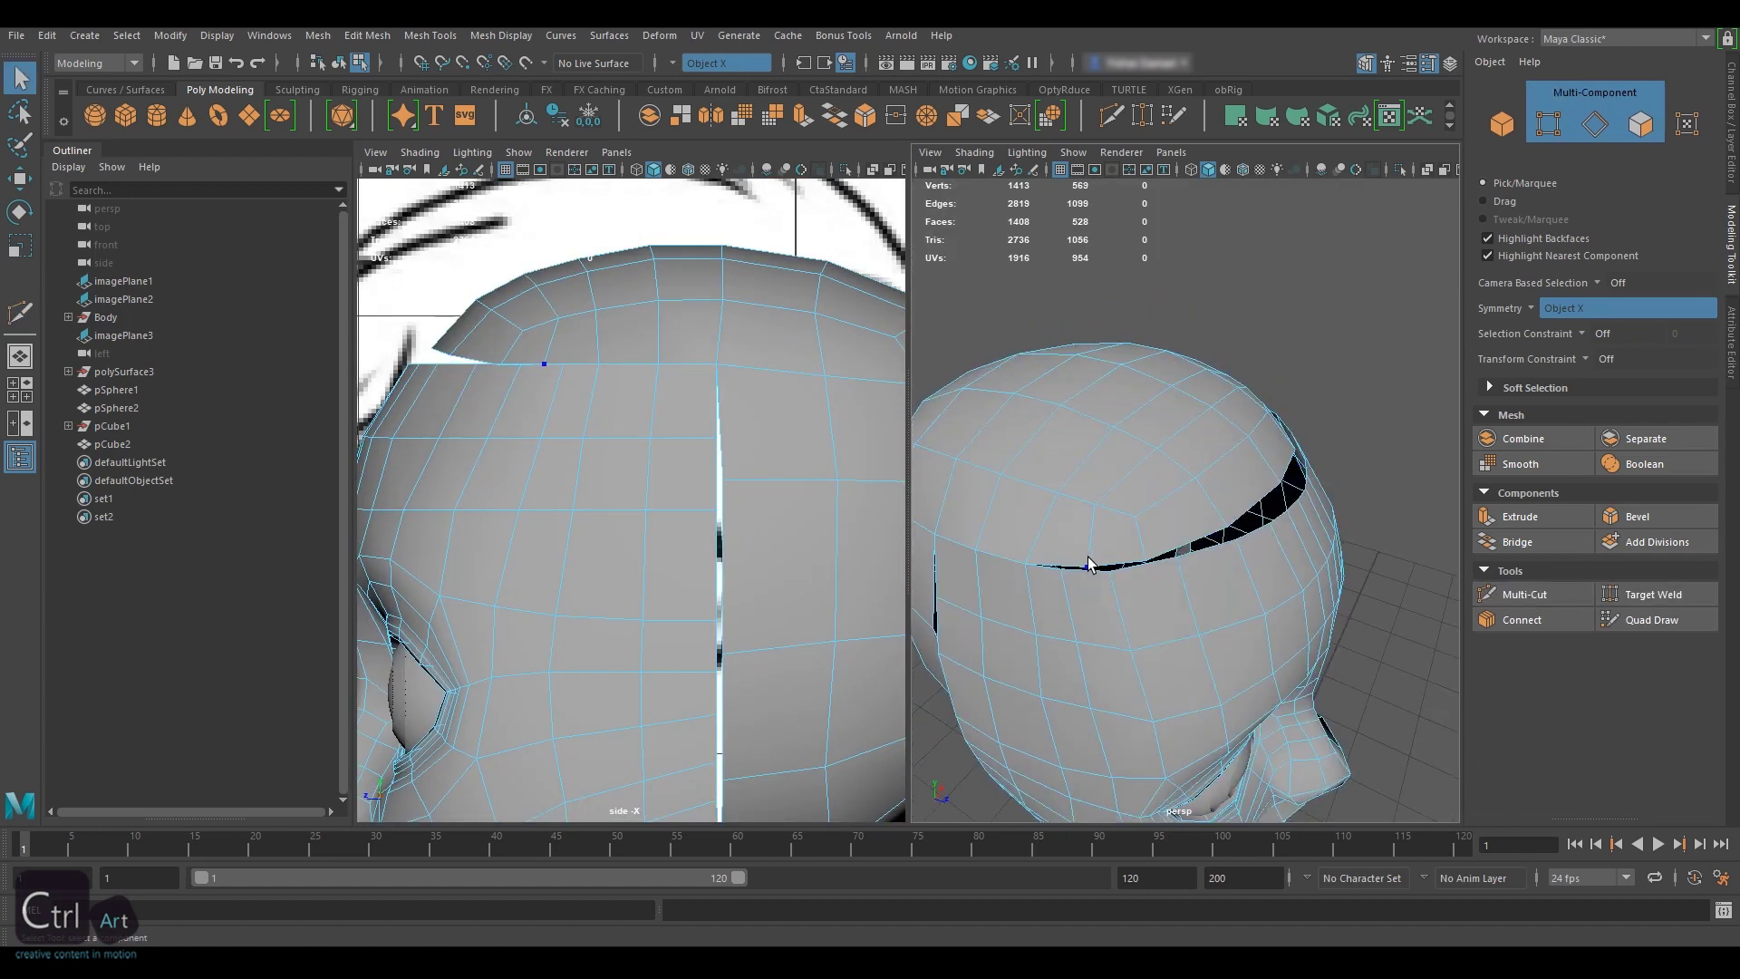
- Target-weld the next crown border vertices to the facing forehead vertices along the gap
key(w)
click(1653, 594)
scroll(1060, 568, up, 2)
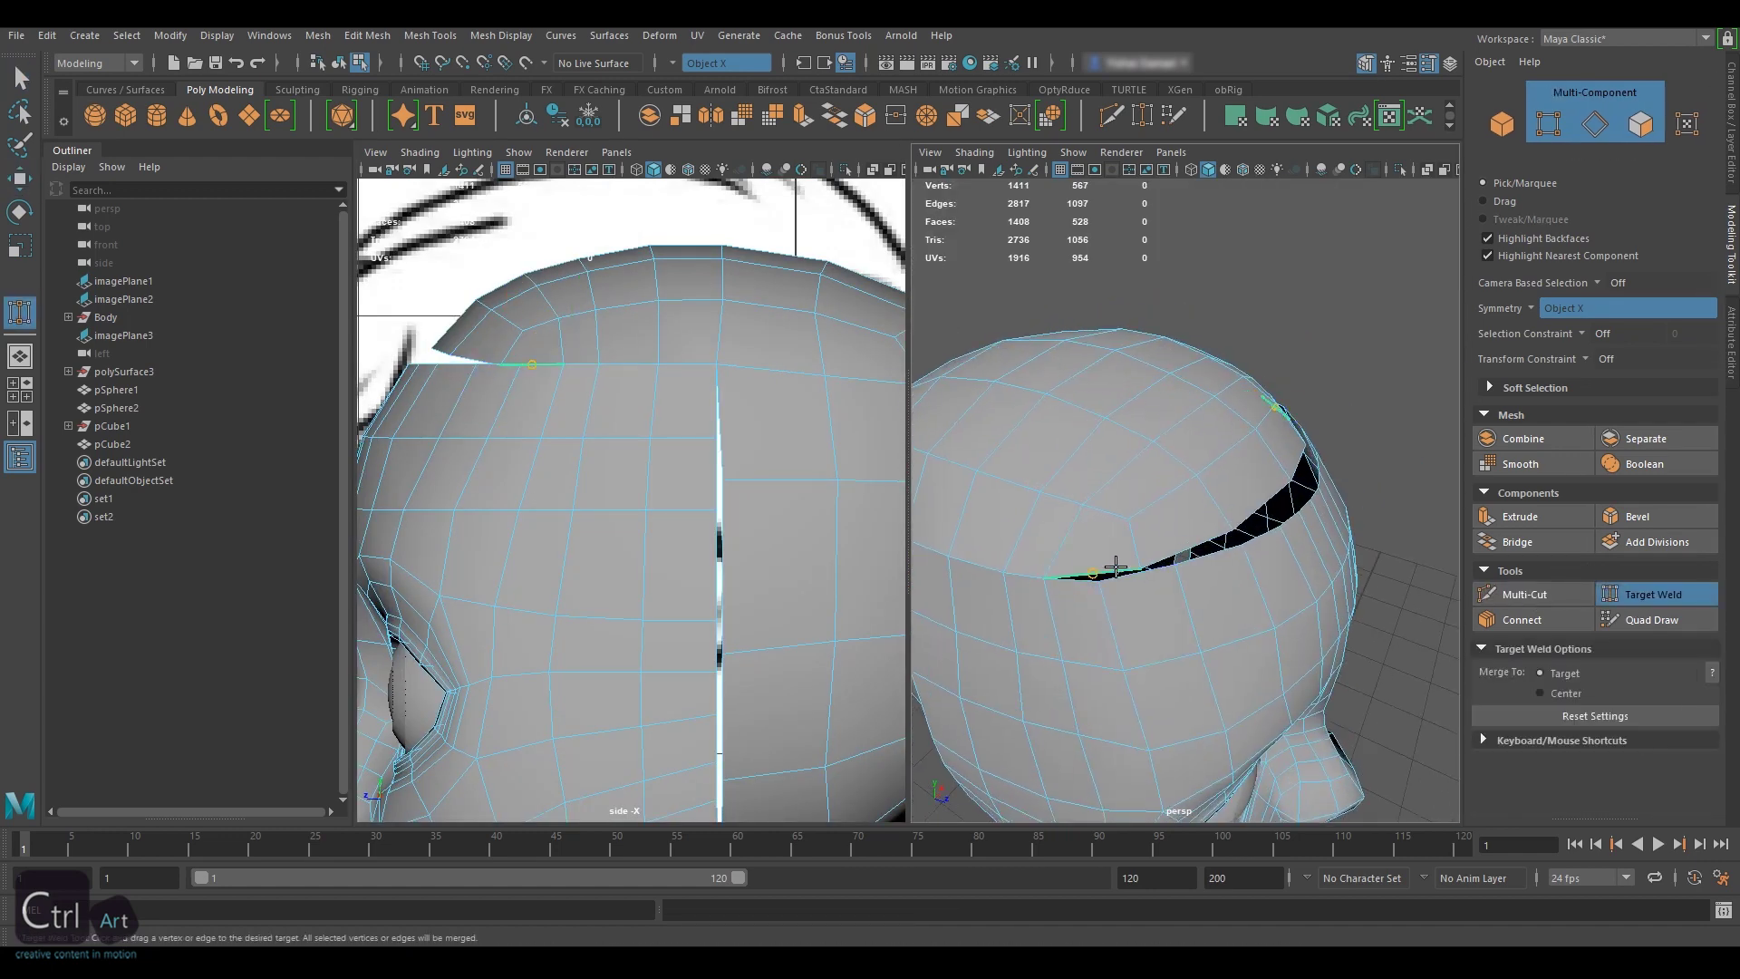
drag(1080, 579, 1080, 579)
alt+drag(1080, 579, 1201, 454)
- Insert a mirrored edge loop over the crown from the forehead gap with Multi-Cut
click(1542, 596)
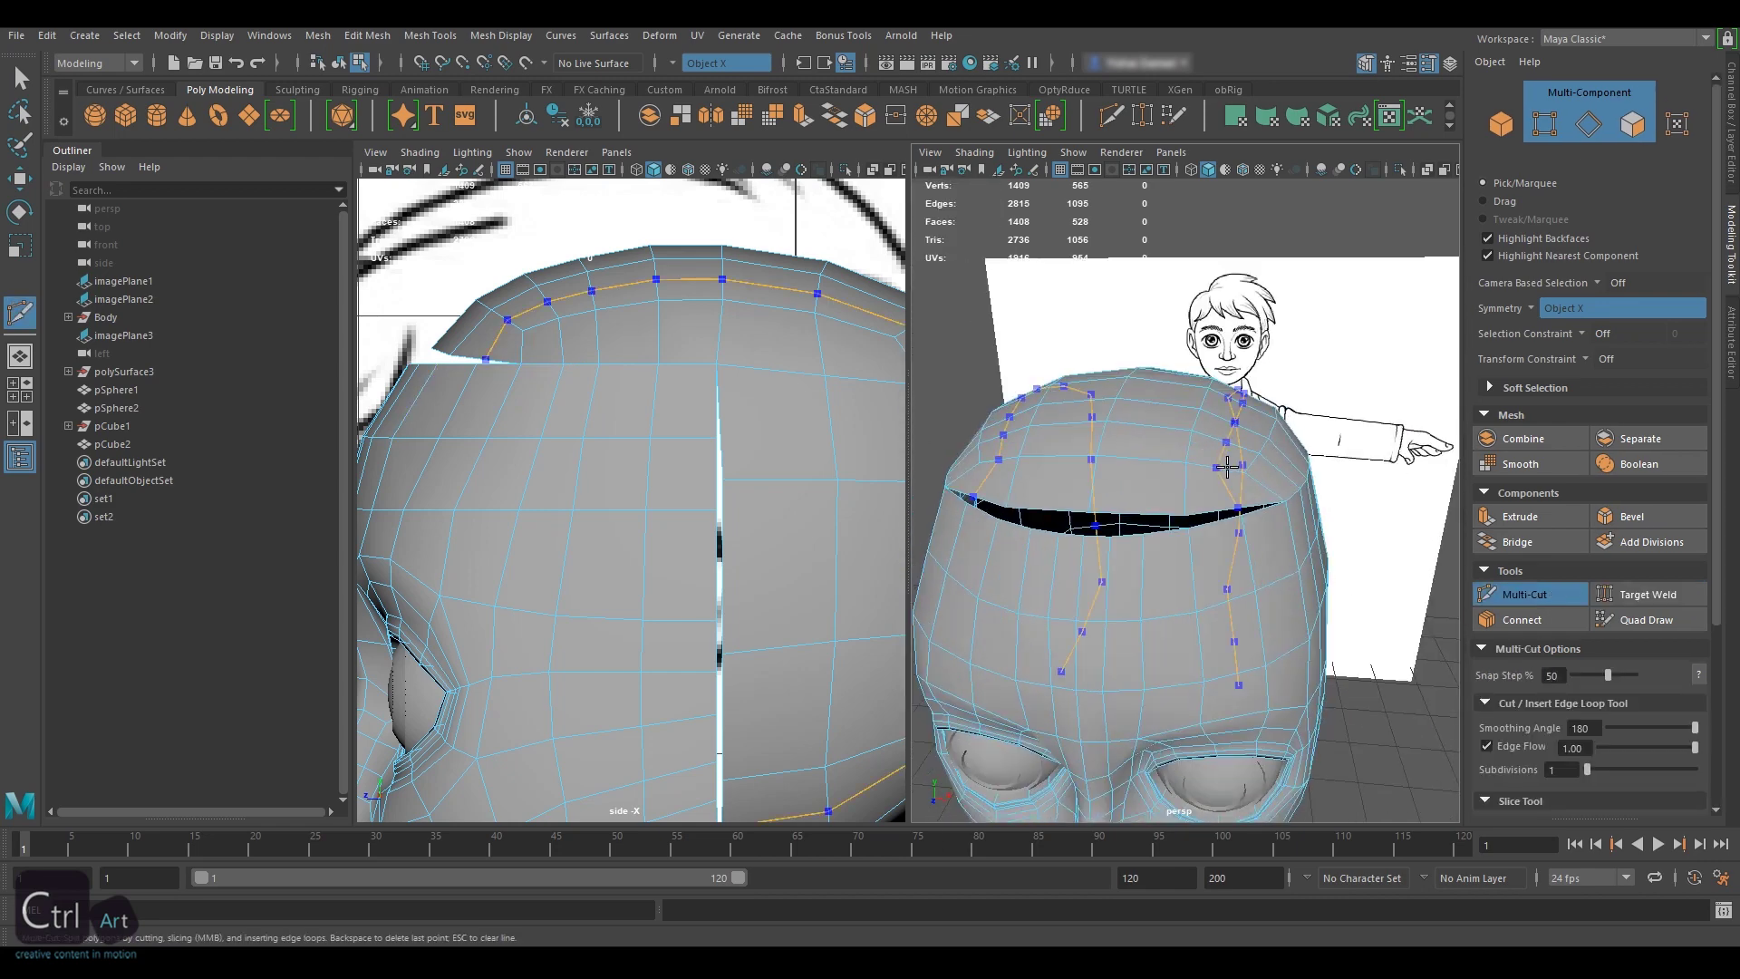
ctrl+click(1226, 466)
key(q)
click(1593, 127)
double_click(1206, 523)
scroll(1210, 519, up, 2)
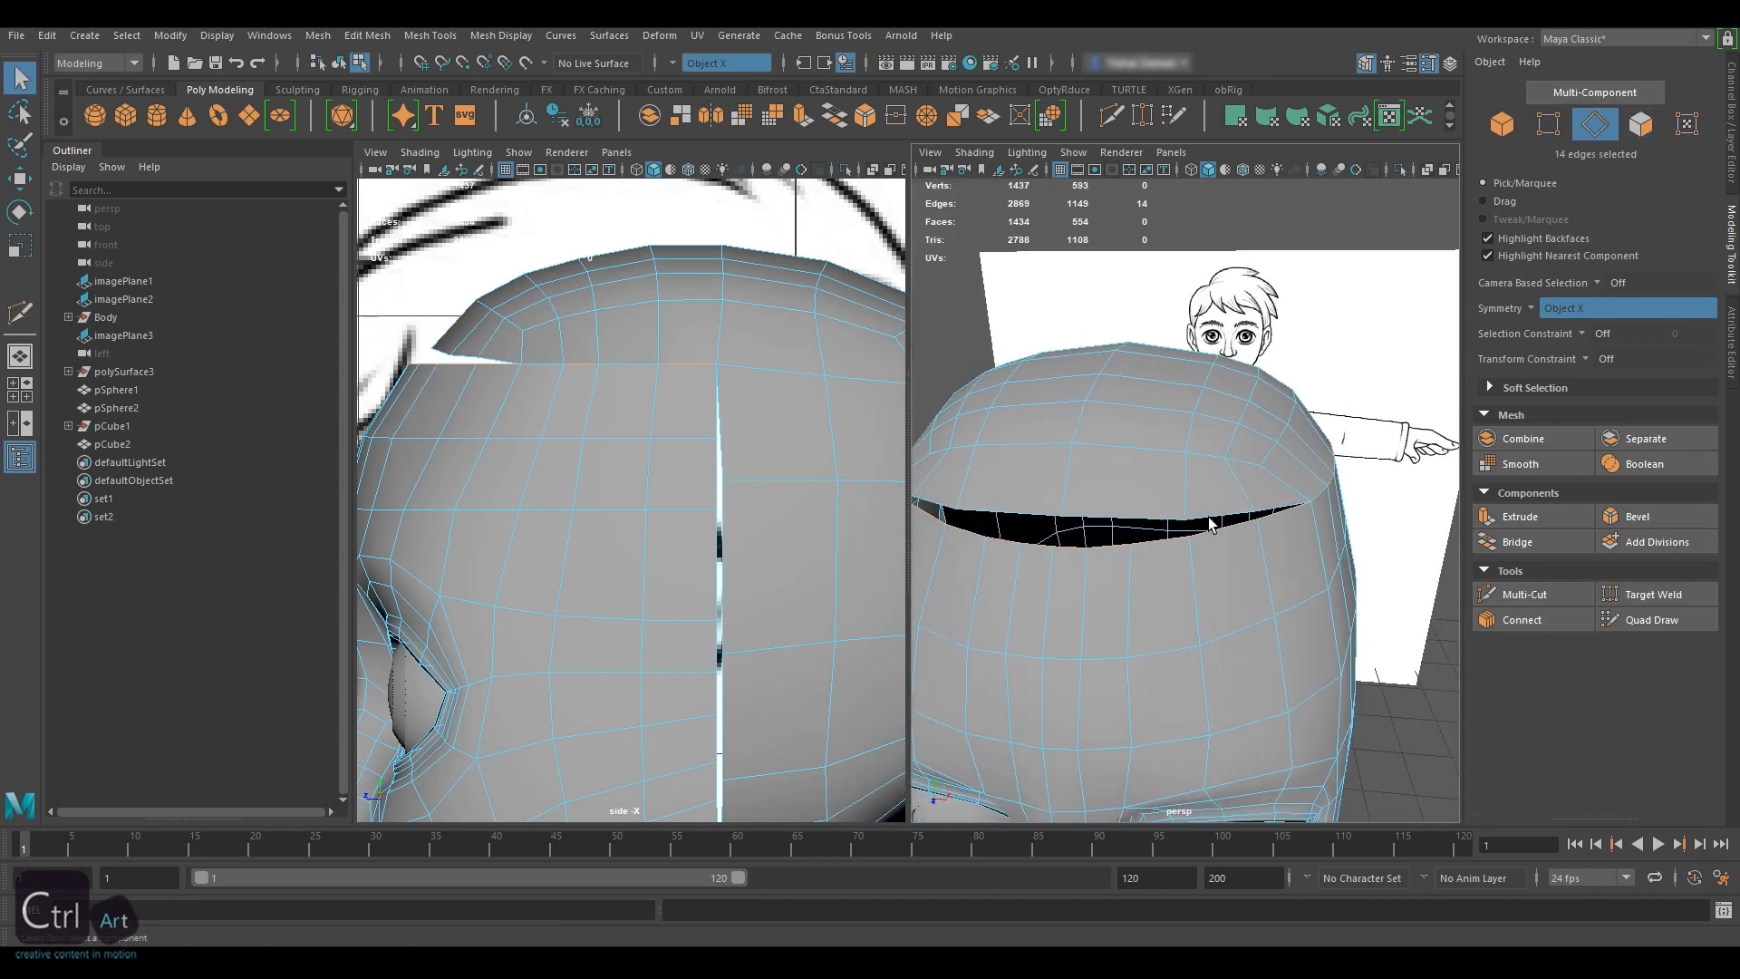
- Target-weld the new loop's border vertices to the facing forehead vertices at the outer ends of the gap
click(1653, 605)
drag(1266, 510, 1260, 521)
alt+drag(1240, 530, 1244, 495)
- Insert two more mirrored edge loops over the crown near its centre line with Multi-Cut
click(1536, 596)
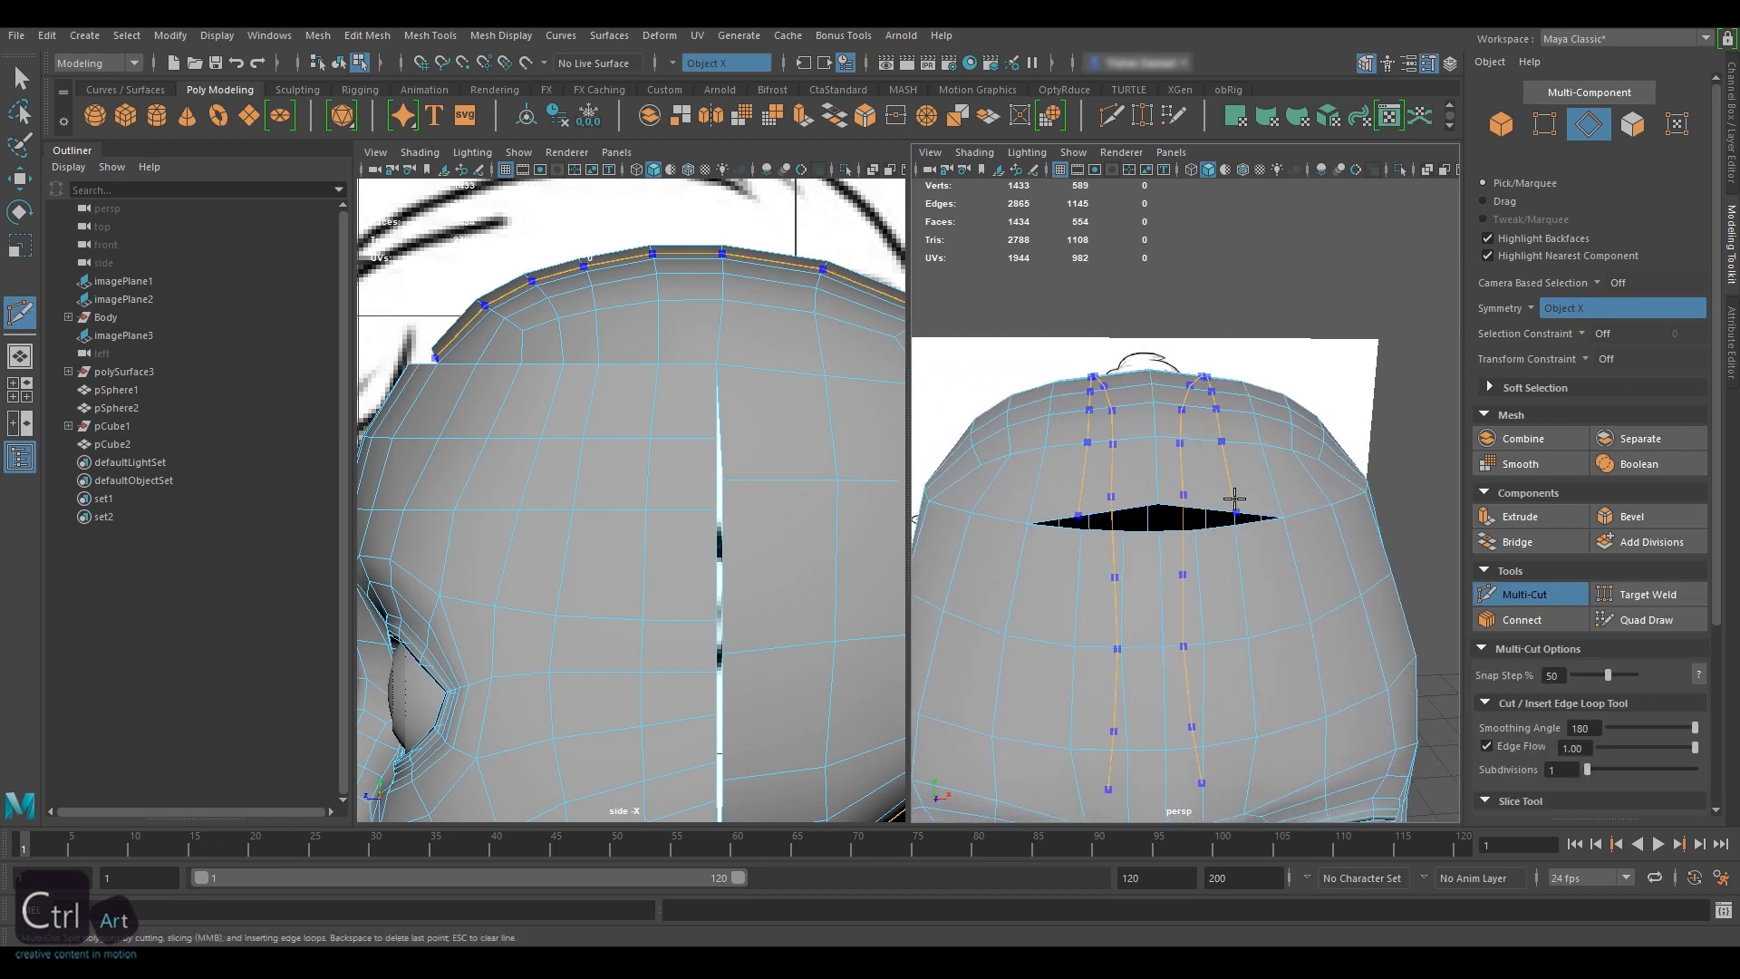
ctrl+click(1233, 498)
ctrl+click(1193, 487)
click(1538, 595)
- Target-weld the remaining crown border vertices to the forehead edge to close the central gap
click(1589, 128)
click(1645, 591)
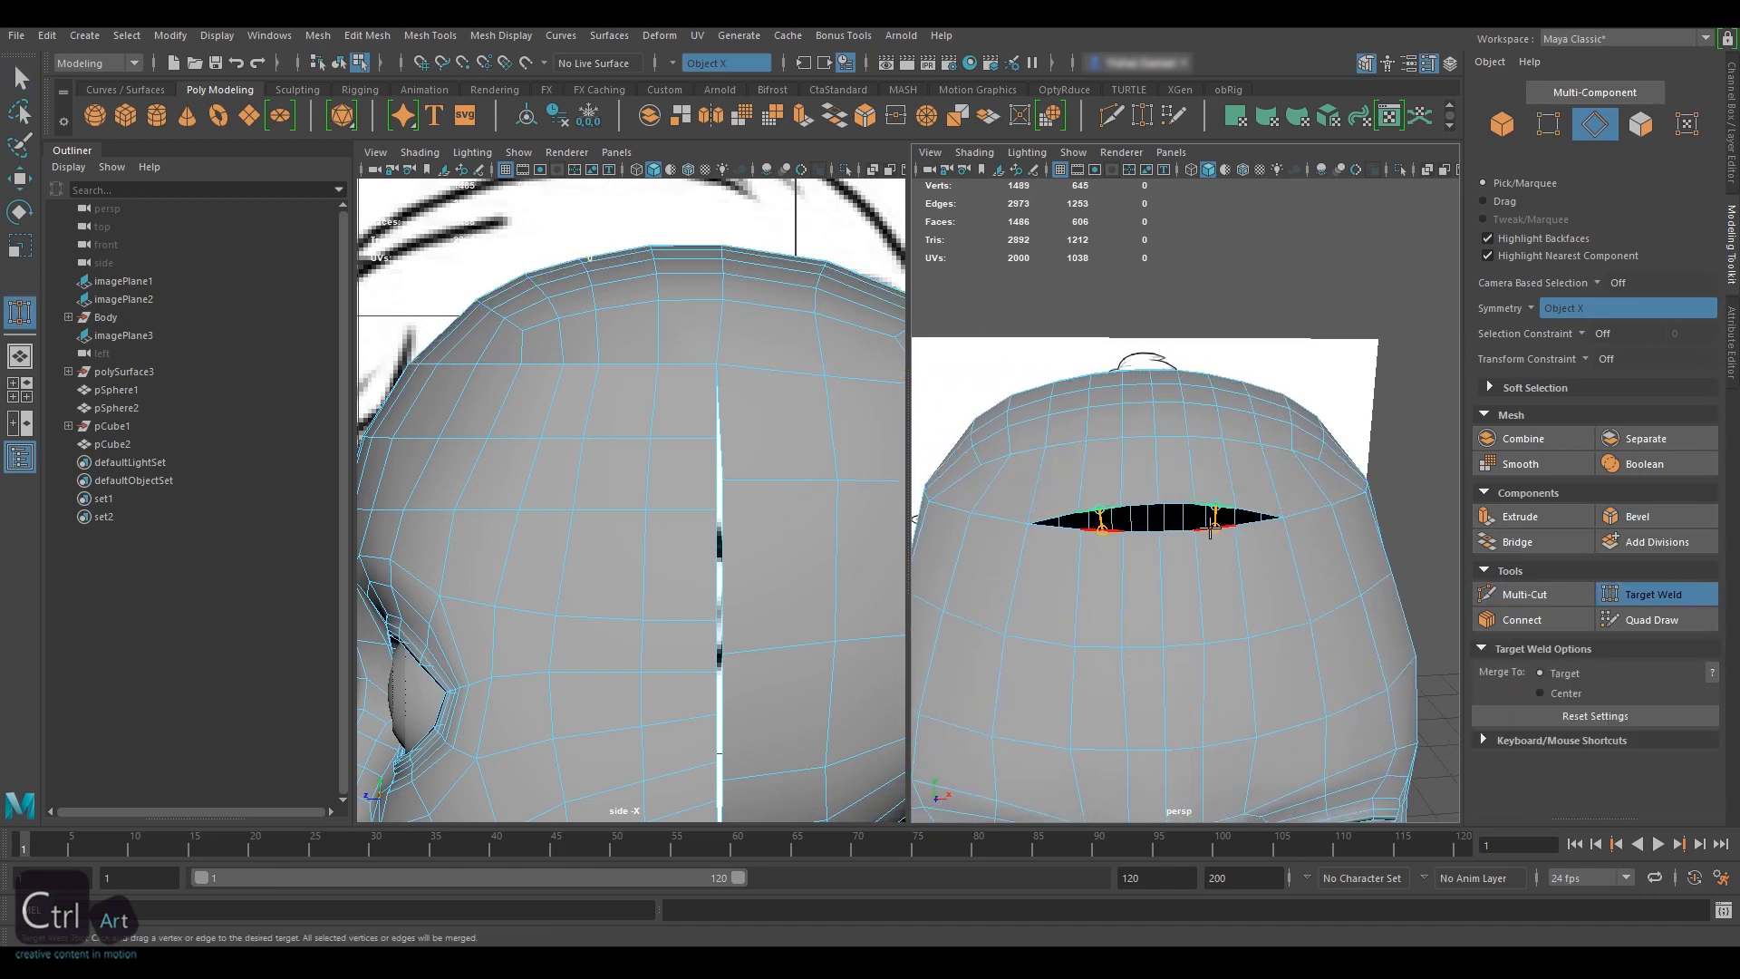
click(1548, 124)
drag(1158, 507, 1160, 531)
key(ctrl+z)
alt+right_drag(1349, 530, 1311, 529)
alt+drag(1311, 527, 1276, 504)
alt+middle_drag(800, 424, 590, 417)
click(1644, 594)
alt+middle_drag(590, 485, 657, 482)
alt+right_drag(657, 482, 573, 482)
alt+middle_drag(581, 480, 634, 452)
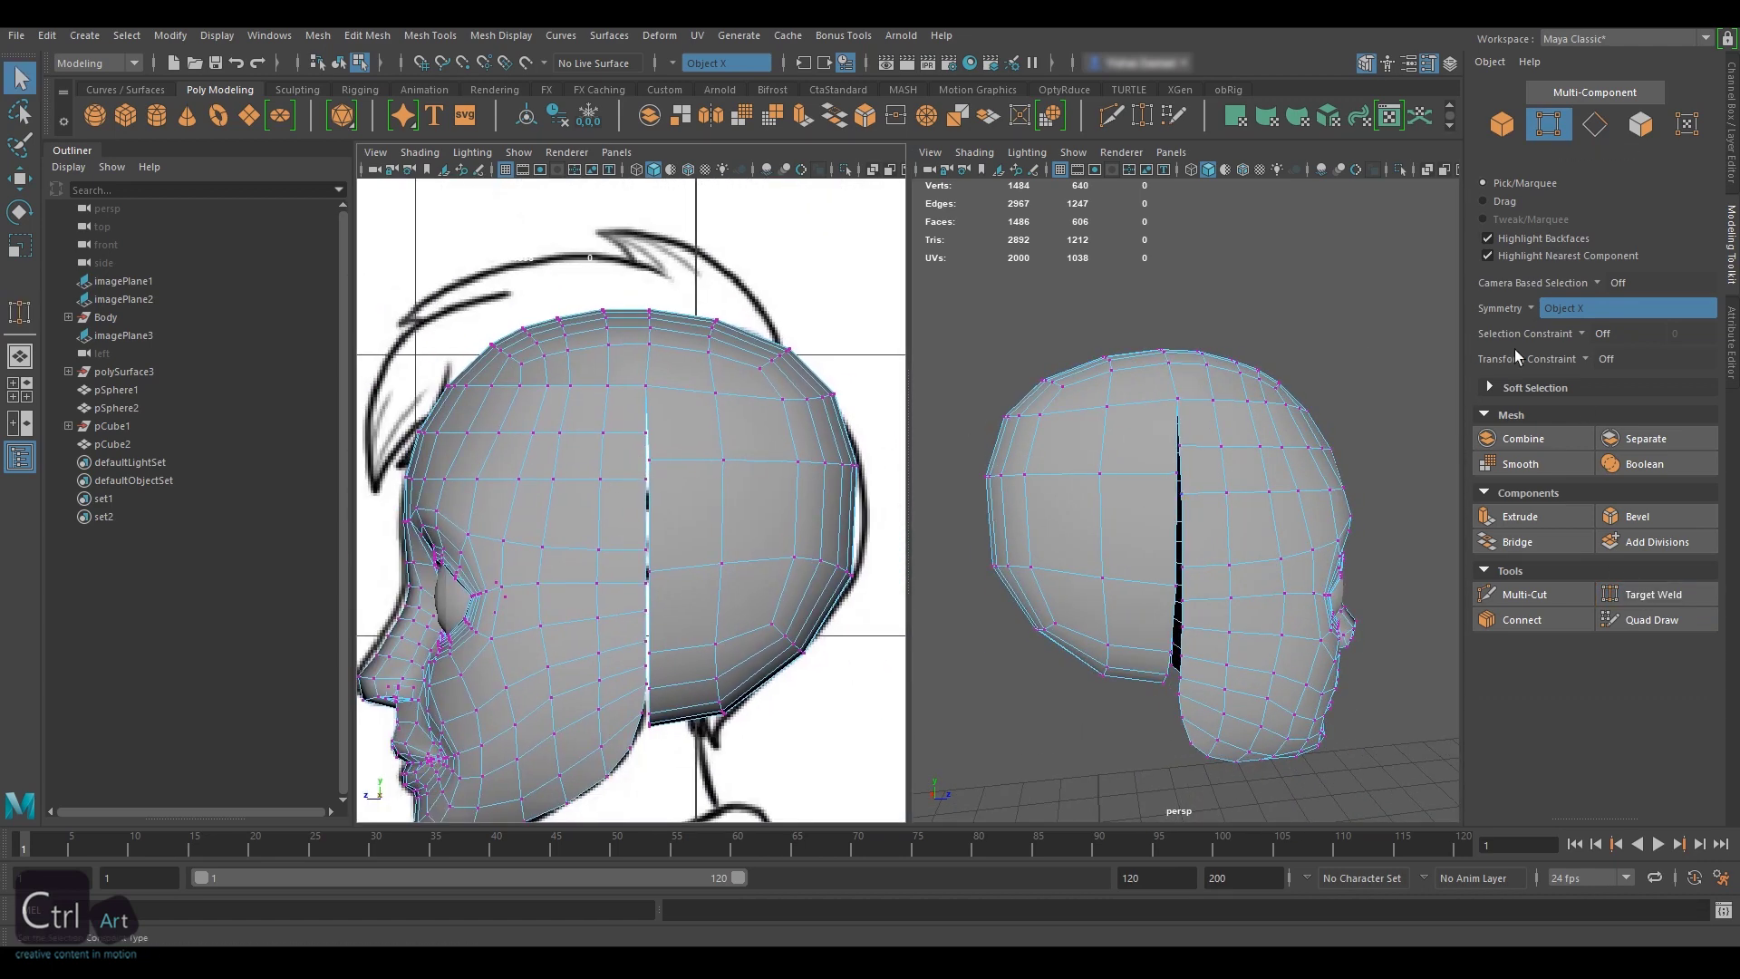
- In the side view, reposition the eye-level vertices at the face's rear edge beside the skull gap
click(600, 581)
key(w)
click(645, 539)
click(646, 583)
shift+click(599, 583)
click(540, 583)
drag(622, 583, 540, 580)
- Adjust the neighbouring vertices below and above that row along the face's rear edge
click(598, 622)
shift+click(646, 613)
drag(622, 618, 621, 611)
click(645, 537)
drag(645, 537, 597, 533)
click(598, 536)
- Lower the skull's upper horizontal edge row to match the face's row and insert another edge loop above it
click(1596, 125)
drag(753, 464, 753, 477)
click(1523, 593)
ctrl+click(722, 434)
key(q)
- Target-weld the skull's side border vertices to the face's rear edge at the upper end of the side gap
alt+right_drag(1087, 433, 1160, 433)
alt+drag(1160, 434, 1220, 453)
click(1654, 595)
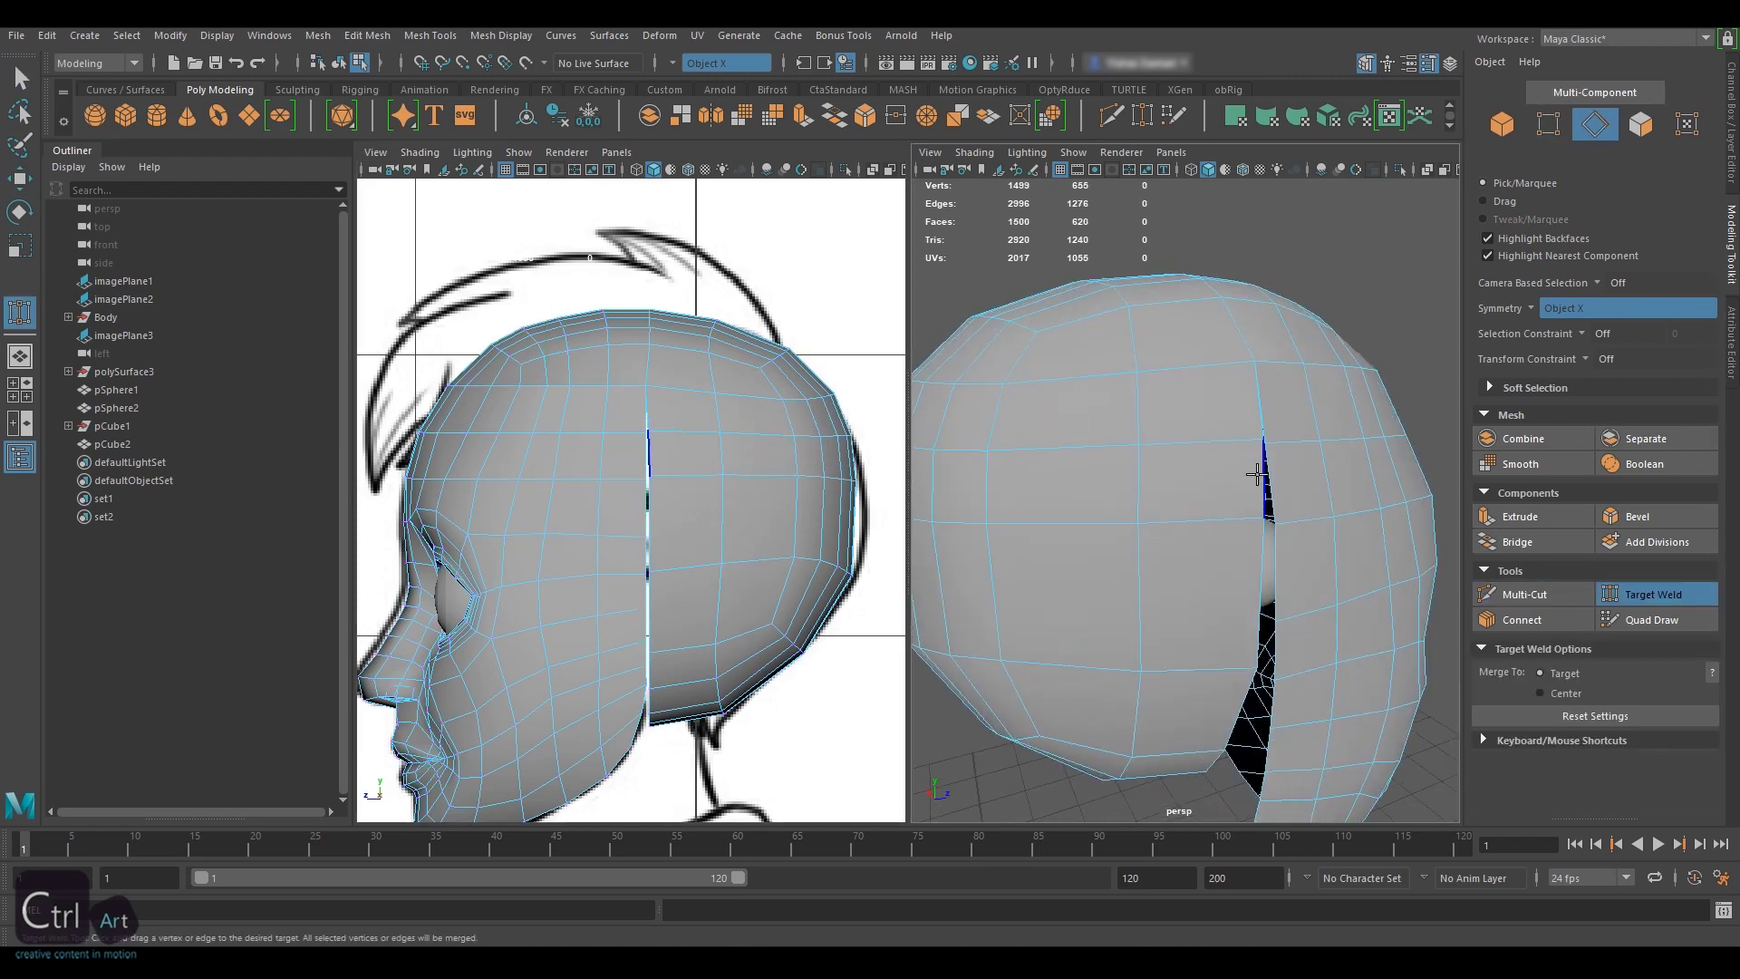
alt+drag(1363, 481, 1236, 419)
- In the side view, move the face's rear-edge vertex at the upper end of the gap slightly up
key(4)
key(4)
key(3)
key(1)
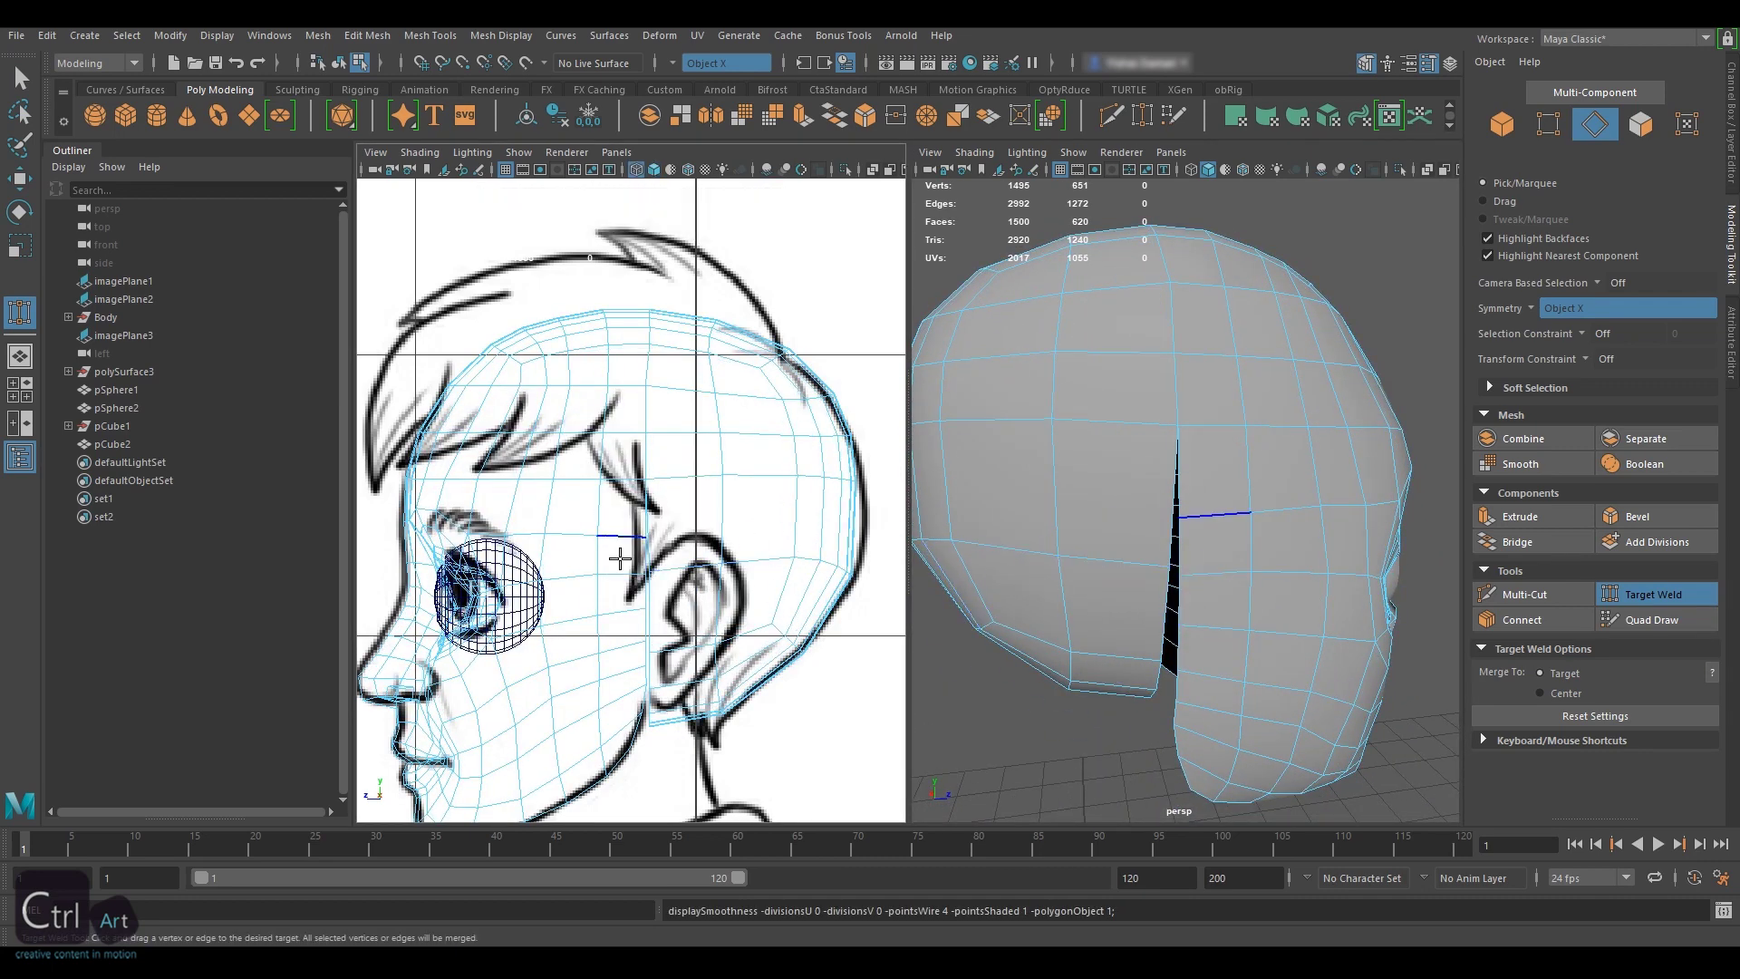
key(5)
click(1548, 124)
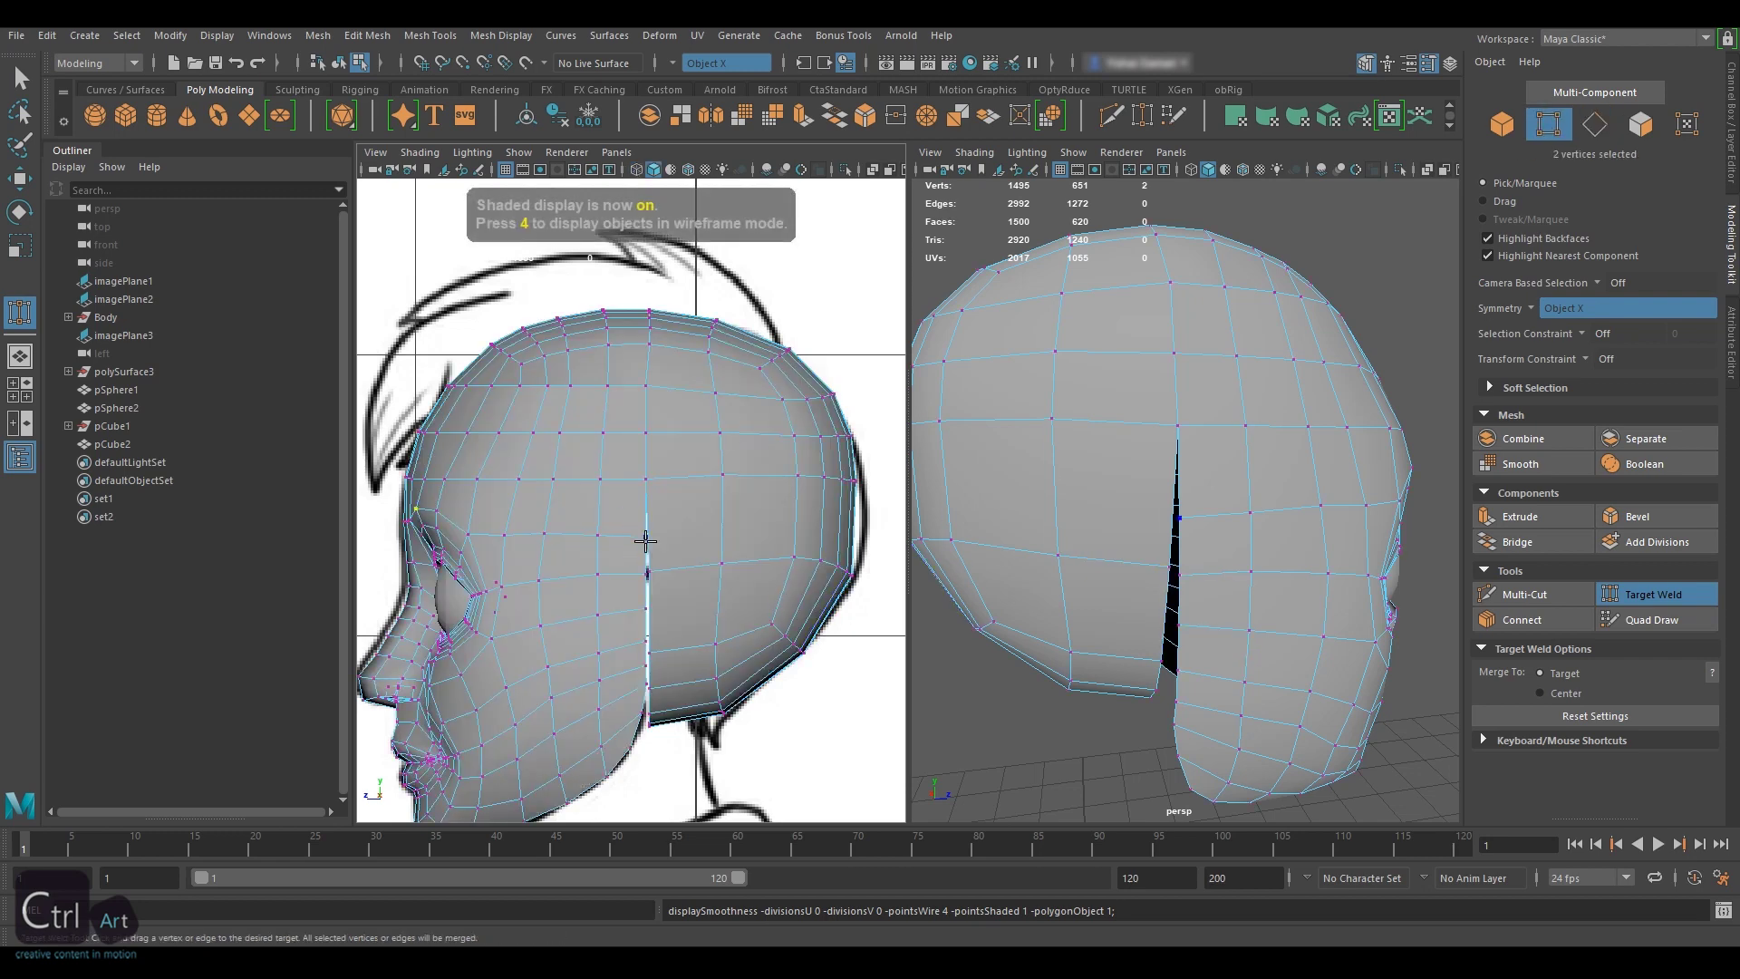
key(q)
click(645, 538)
key(w)
drag(645, 538, 645, 526)
- Insert another horizontal edge loop around the skull and target-weld its border vertices to the face's rear edge
click(1525, 594)
ctrl+click(1079, 494)
click(1542, 598)
click(1658, 598)
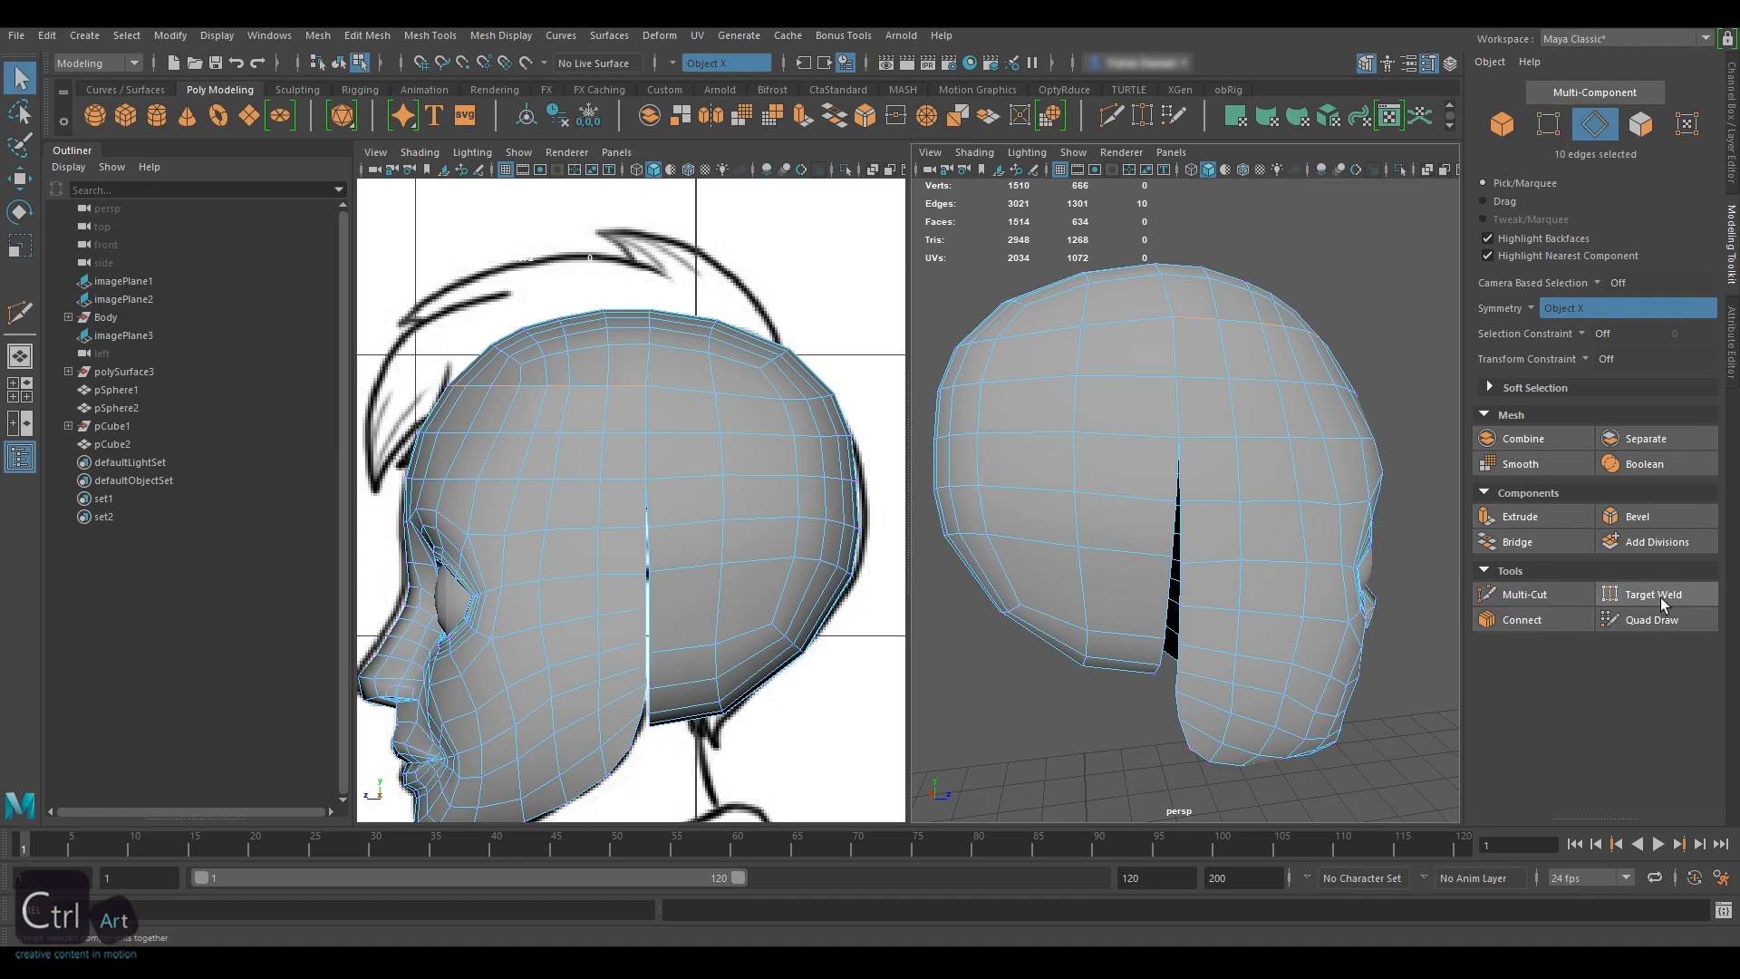
scroll(1179, 553, up, 3)
scroll(1204, 567, down, 4)
drag(1167, 552, 1451, 535)
- Insert a further edge loop around the back of the skull with Multi-Cut
click(1527, 597)
ctrl+click(1234, 535)
alt+drag(1226, 603, 1077, 513)
key(q)
- In the front view, select the horizontal edge loop around the upper forehead and delete it
key(space)
drag(665, 448, 686, 510)
alt+middle_drag(706, 355, 709, 445)
click(1606, 131)
click(1606, 132)
double_click(1226, 475)
key(r)
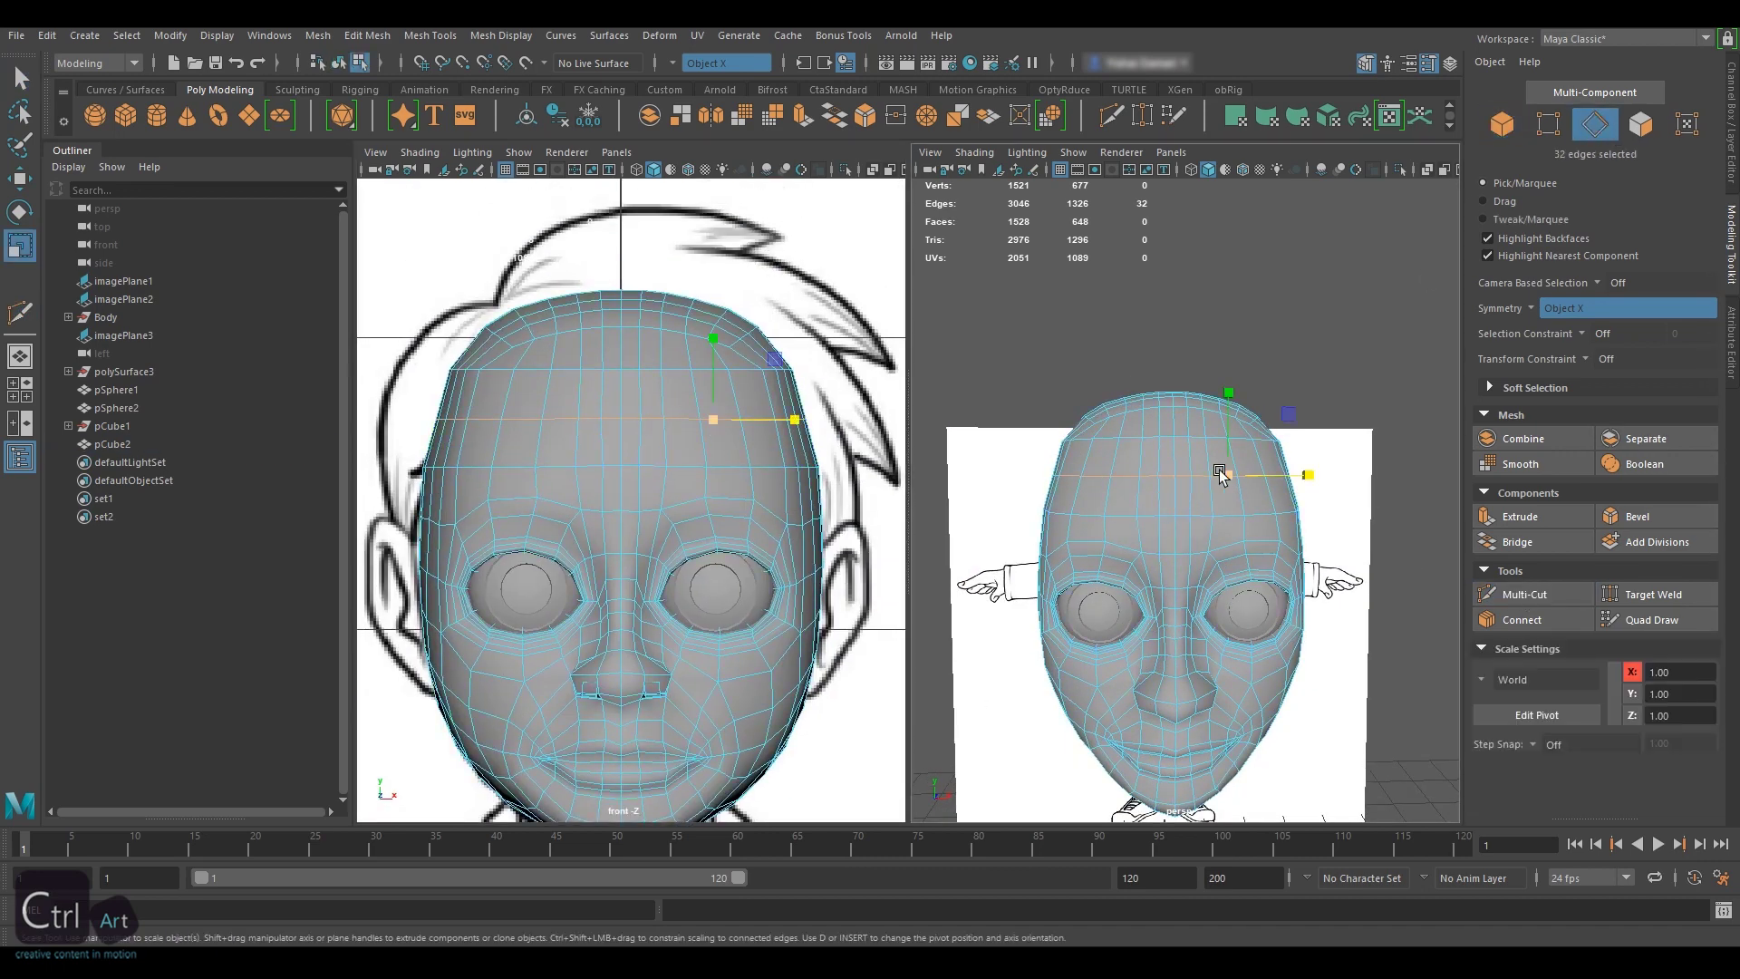
drag(1225, 473, 1231, 475)
key(Delete)
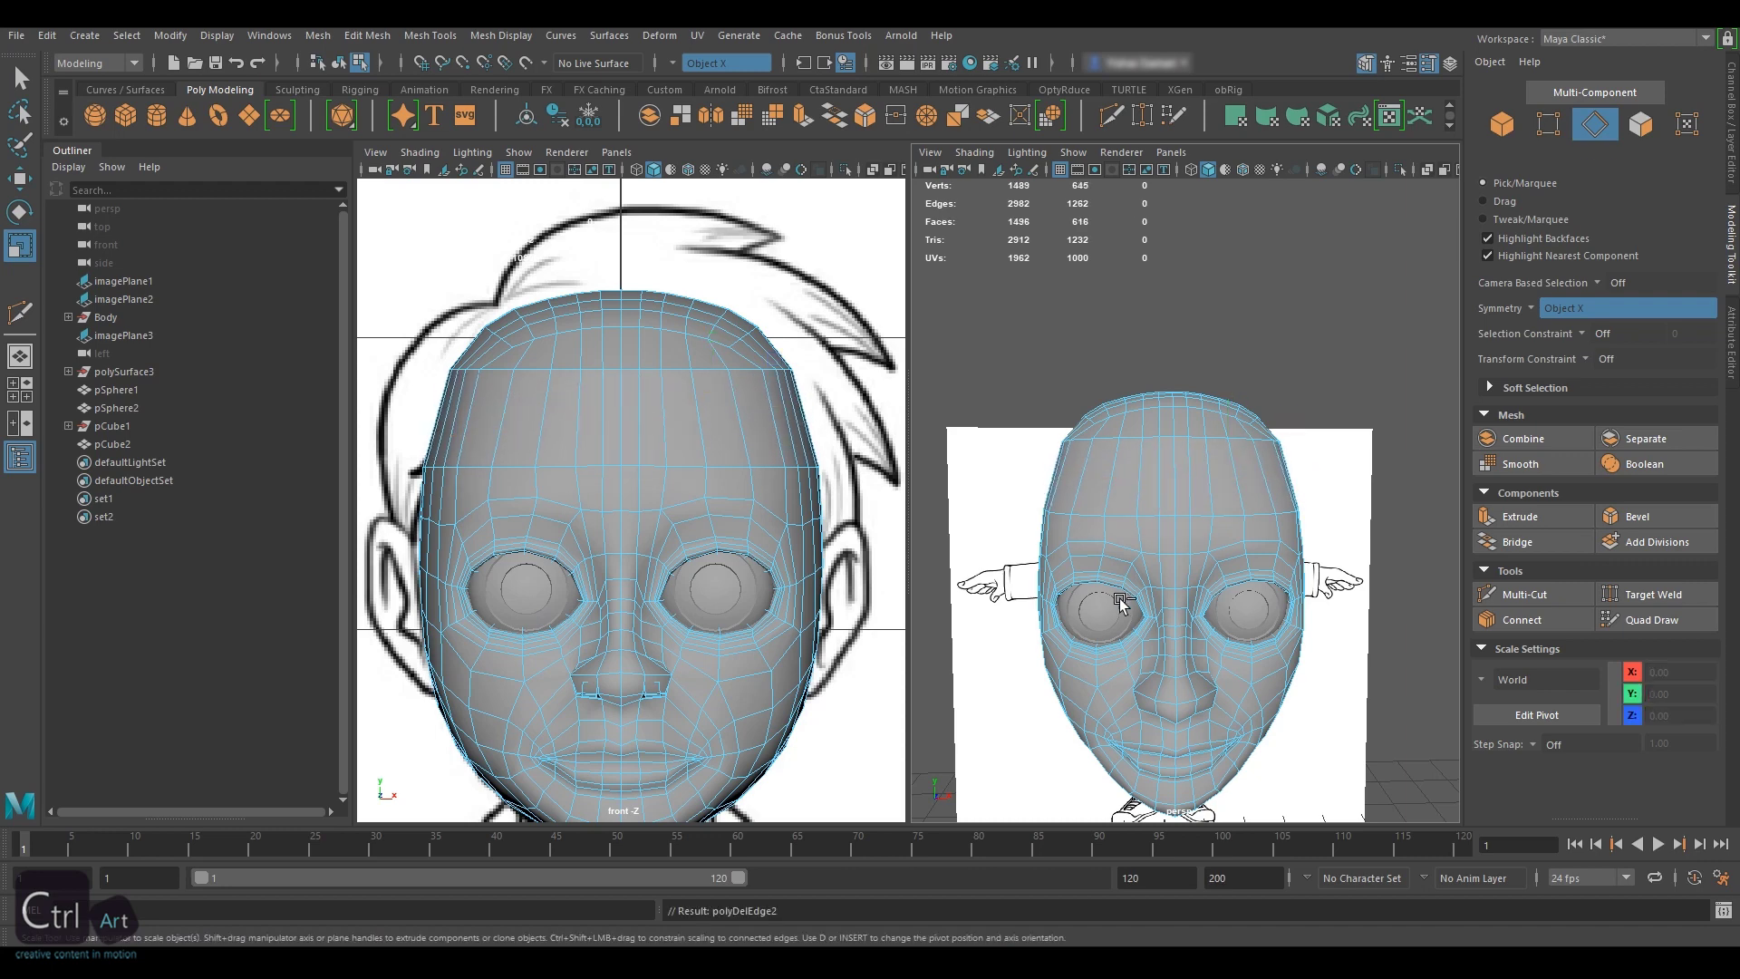
- Reinsert the upper forehead edge loop with Multi-Cut so it follows the head's curvature with Edge Flow
click(1525, 594)
ctrl+click(1230, 482)
mouse_move(1119, 496)
alt+mouse_down()
mouse_move(1325, 513)
mouse_move(1209, 512)
alt+mouse_up()
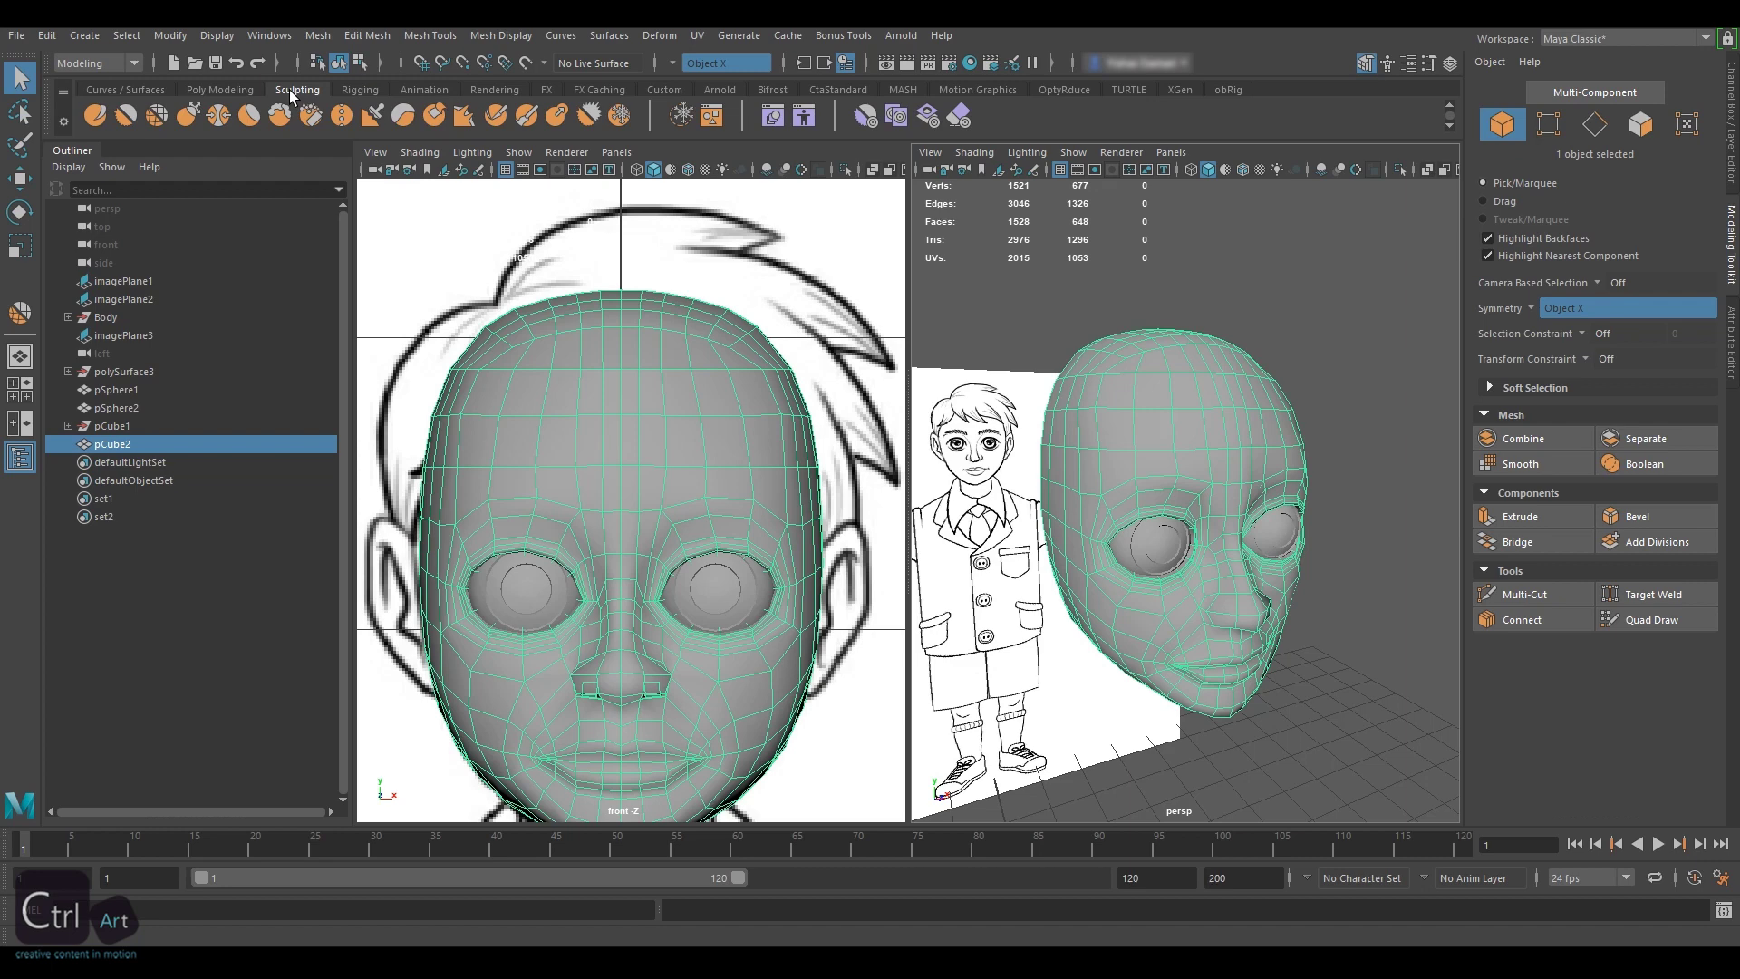
- Relax the mesh around the forehead and crown with the Relax sculpting tool, using Object X symmetry
click(158, 119)
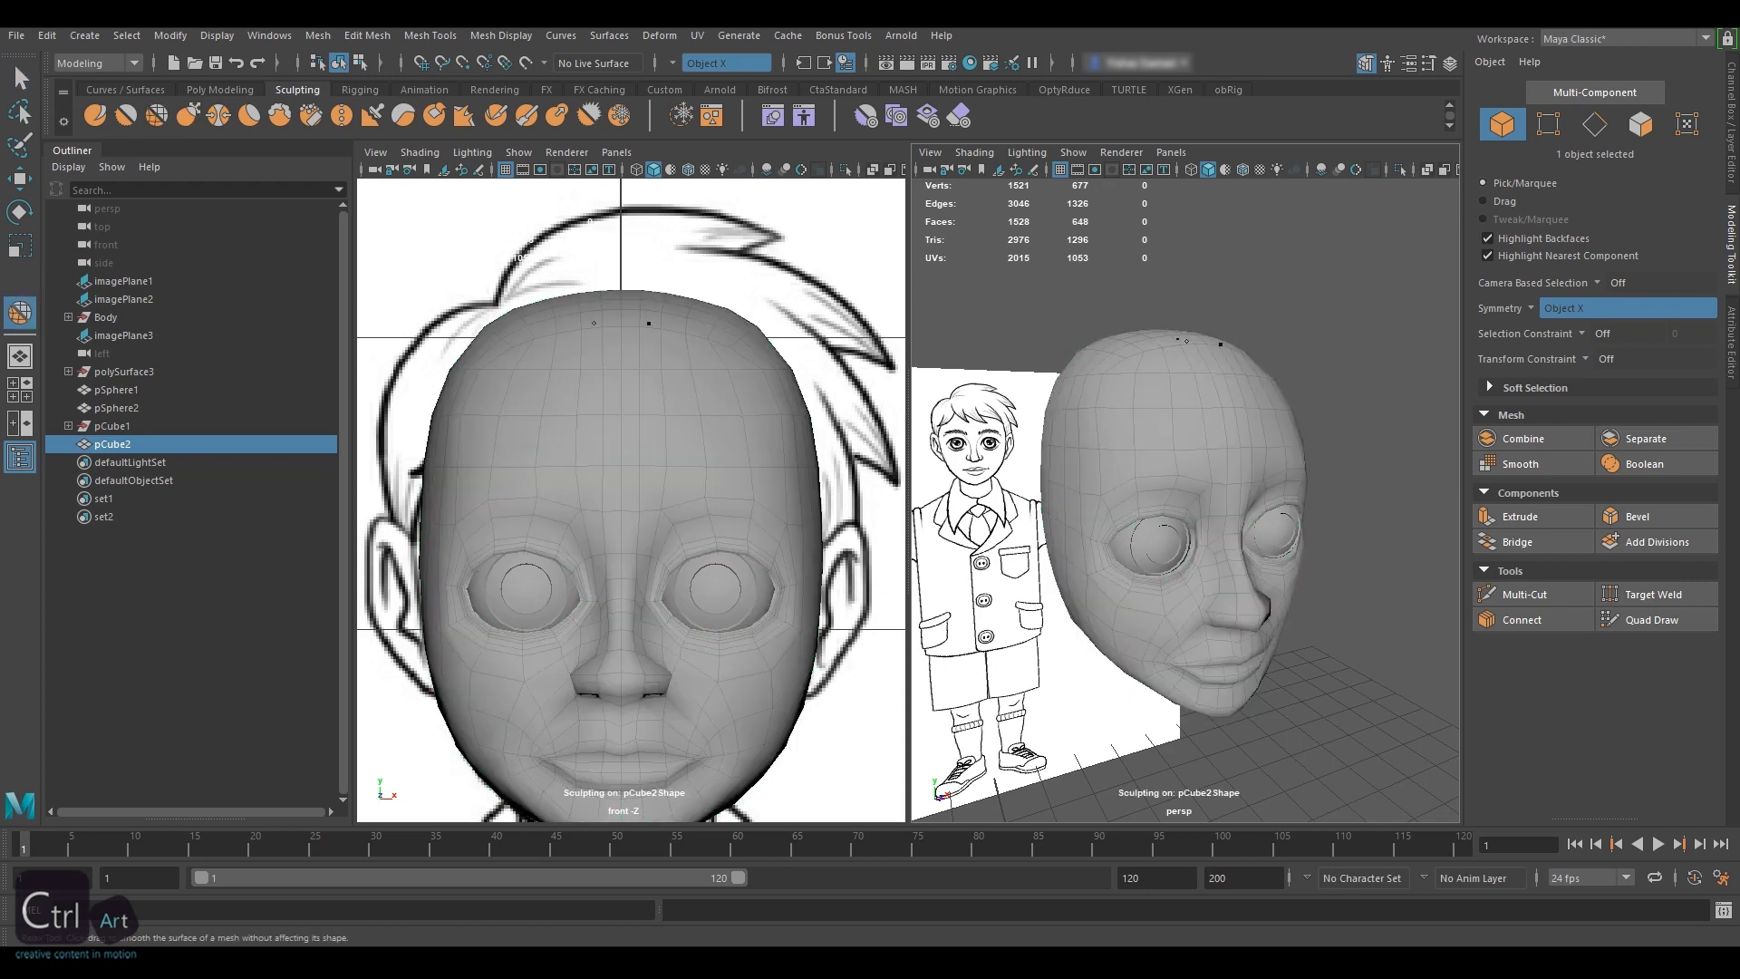
double_click(187, 115)
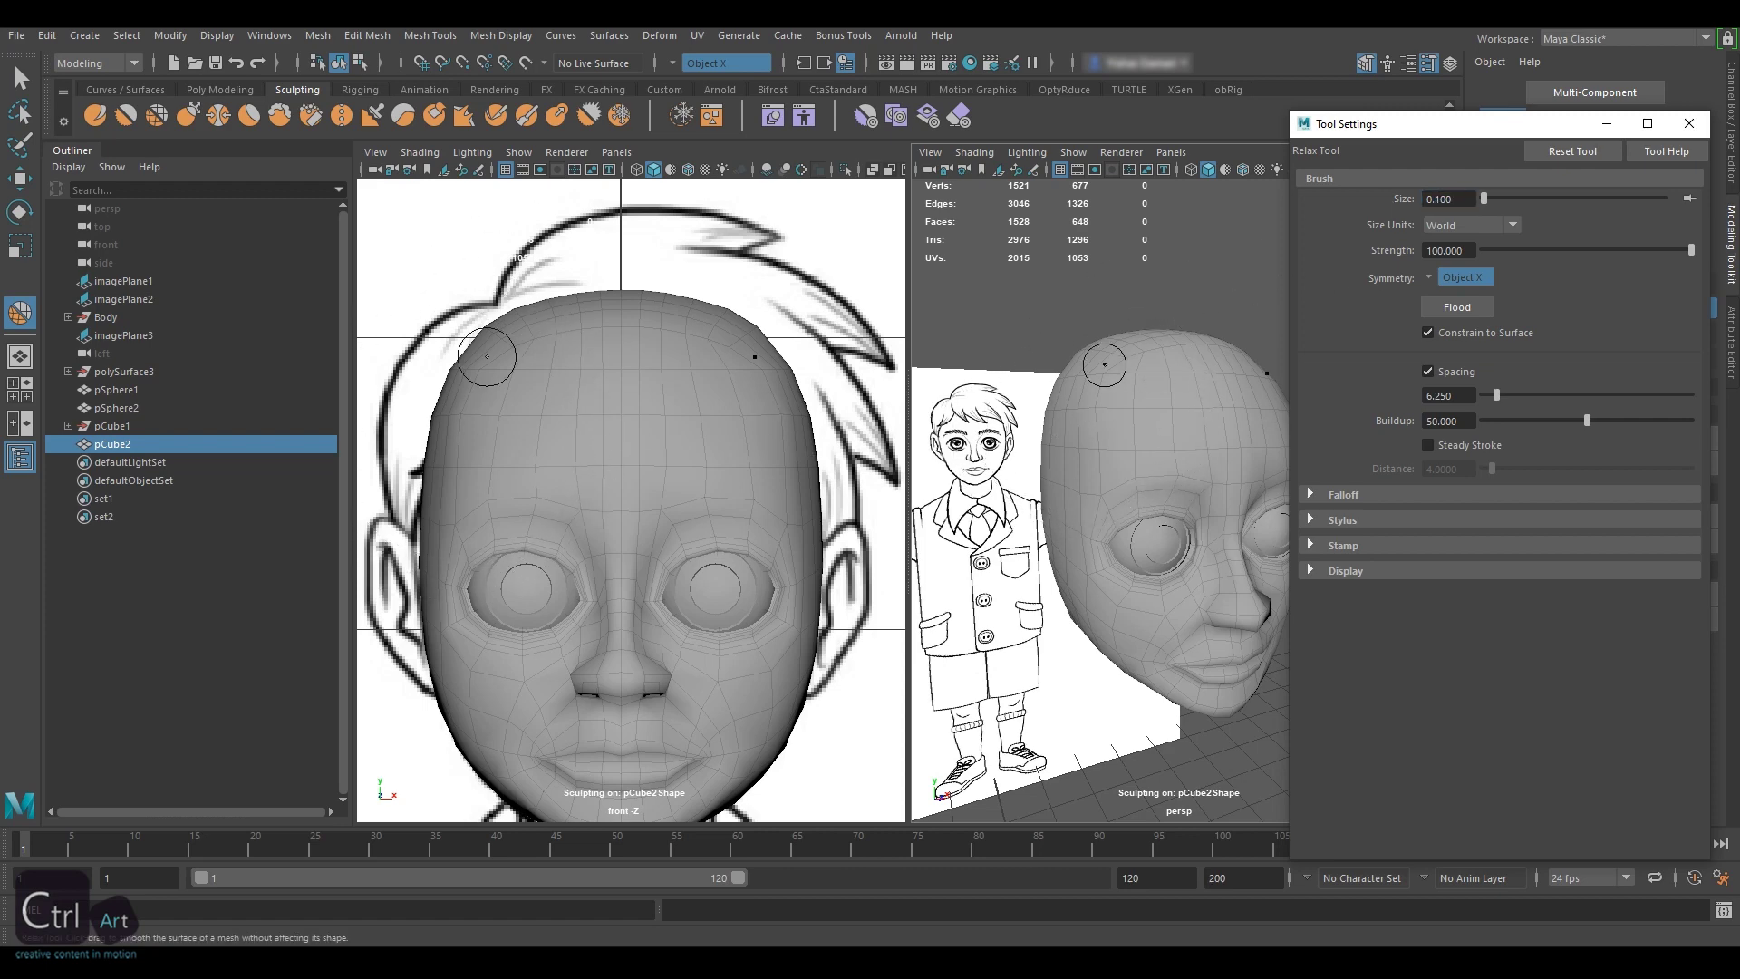
alt+drag(1104, 357, 1188, 352)
click(1427, 278)
click(1639, 269)
- Relax the mesh over the side, back and top of the skull with the same brush
alt+drag(1124, 399, 1119, 451)
alt+drag(943, 390, 1060, 408)
alt+middle_drag(1065, 419, 1064, 379)
alt+drag(1064, 379, 1101, 399)
click(1690, 123)
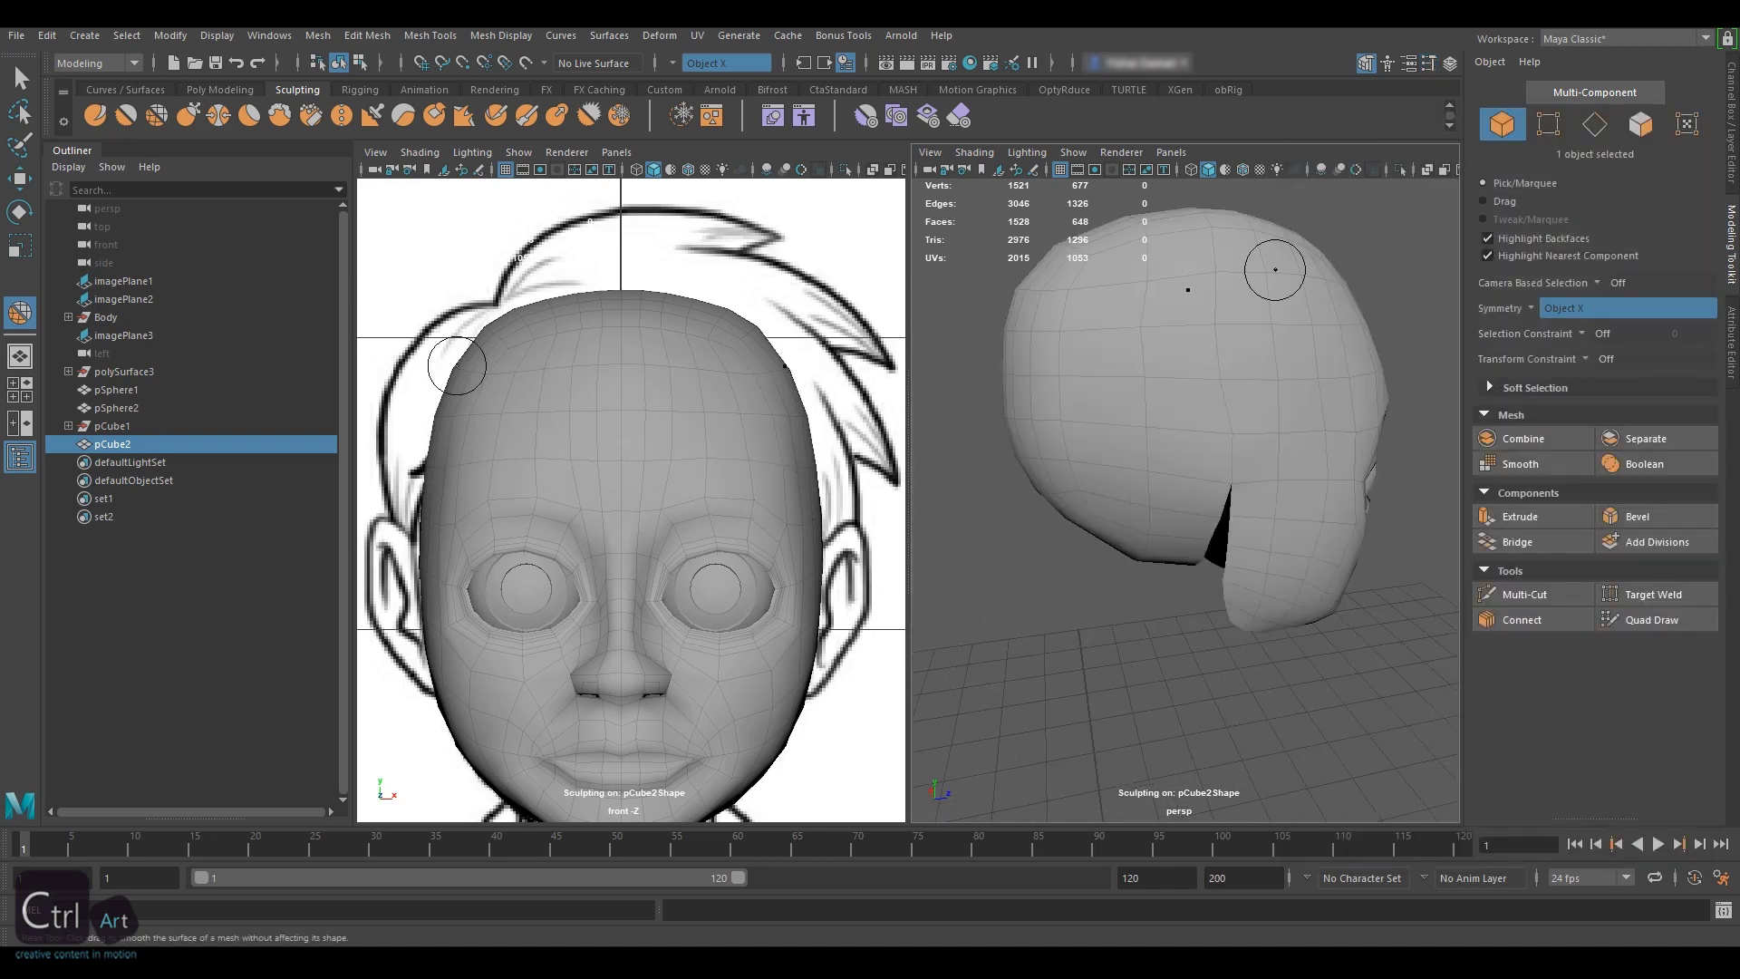
alt+drag(1218, 332, 1248, 368)
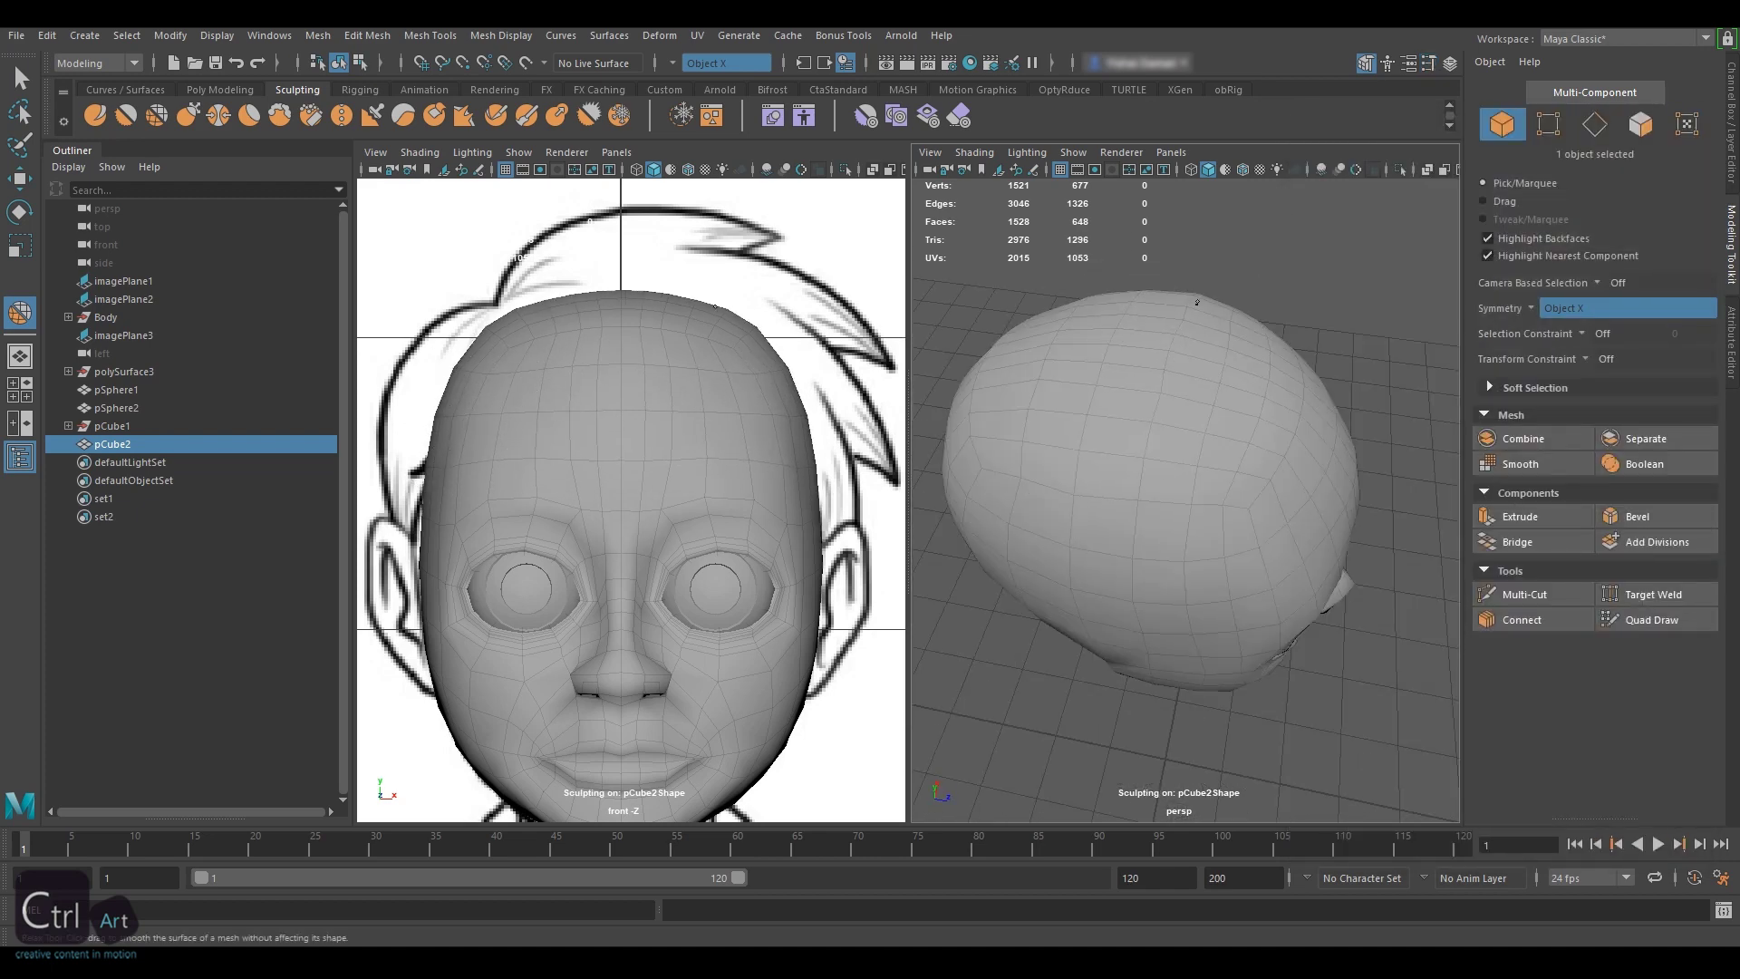
mouse_move(1168, 417)
alt+mouse_down()
mouse_move(1266, 416)
mouse_move(1179, 399)
mouse_move(1227, 366)
mouse_move(1178, 390)
mouse_move(1263, 459)
mouse_move(1196, 344)
mouse_move(1158, 400)
mouse_move(1278, 392)
alt+mouse_up()
- Select all edges of the head mesh and soften them
key(q)
click(1157, 399)
right_drag(1278, 393, 1219, 393)
alt+drag(1219, 393, 1286, 444)
key(w)
click(1268, 440)
right_drag(1283, 410, 1364, 390)
click(1368, 435)
alt+drag(1368, 435, 1264, 435)
click(1251, 426)
click(502, 36)
click(542, 136)
click(501, 35)
click(548, 197)
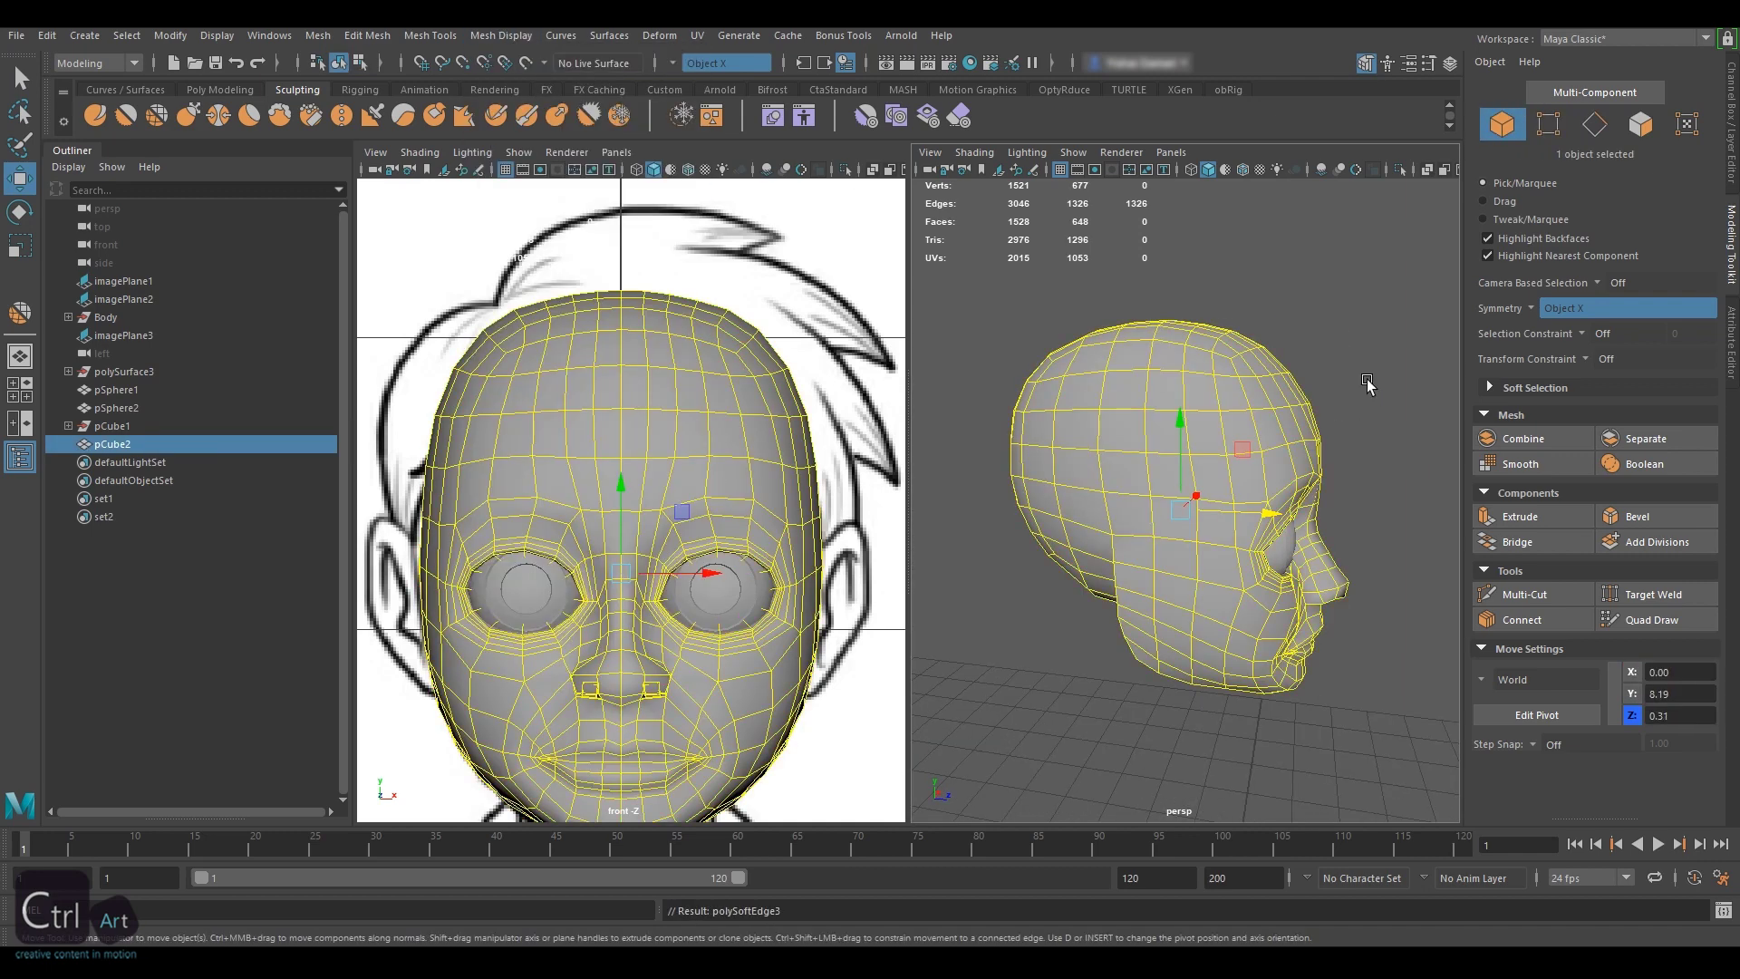
- Examine the softened head from several angles and against the sketch in the side view
click(1394, 461)
alt+drag(1396, 464, 1129, 458)
alt+middle_drag(718, 484, 743, 403)
alt+right_drag(743, 403, 713, 401)
scroll(712, 403, down, 1)
alt+drag(1043, 435, 1256, 421)
key(space)
drag(694, 471, 799, 465)
alt+middle_drag(799, 466, 710, 440)
key(4)
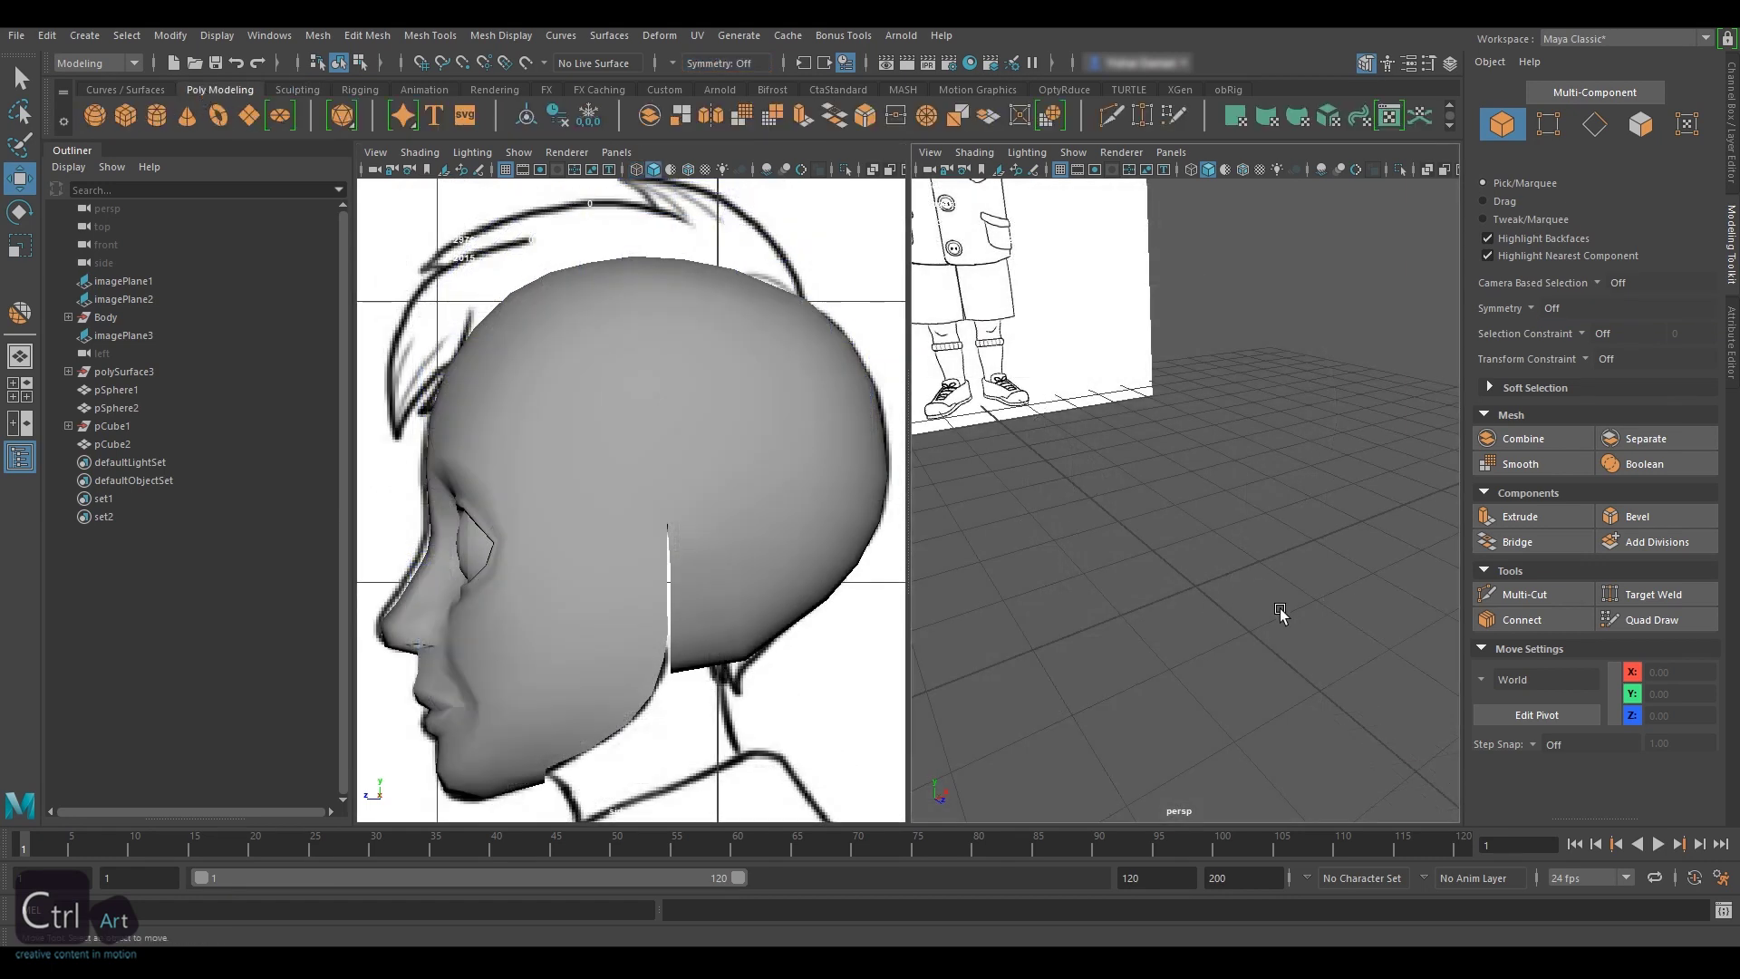
- Create a polygon cylinder with 12 axis subdivisions
click(158, 121)
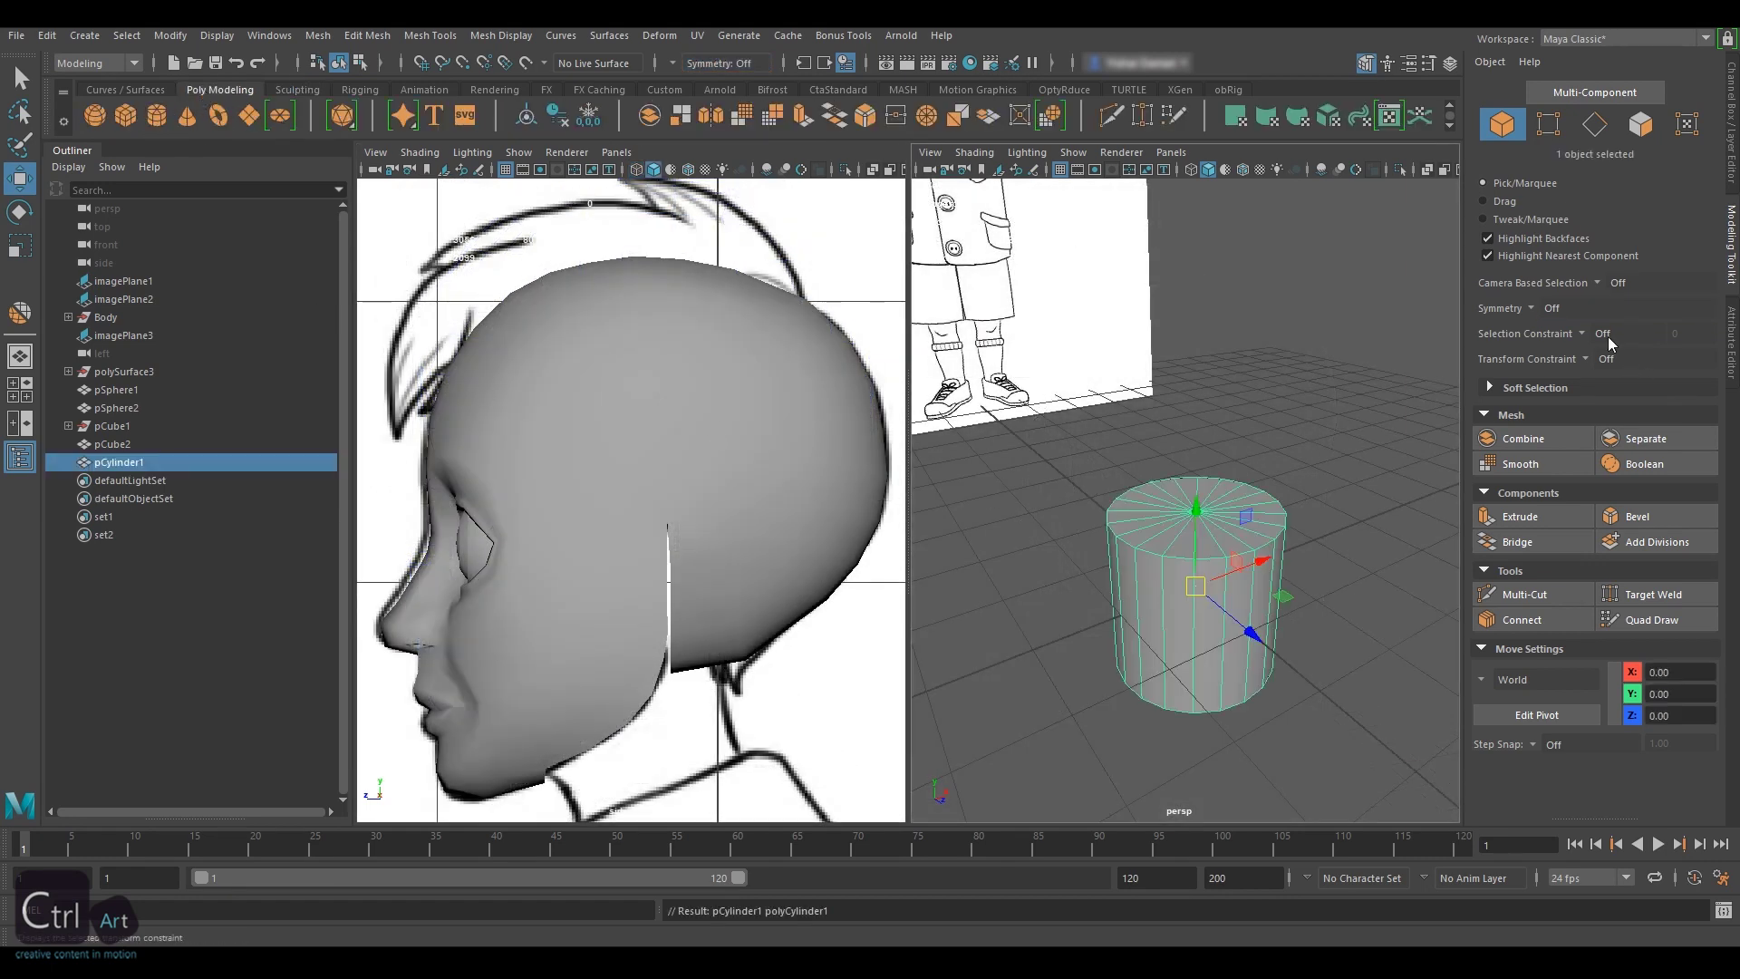
click(1451, 66)
click(1683, 346)
text(12)
click(1682, 373)
alt+middle_drag(1241, 568, 1243, 436)
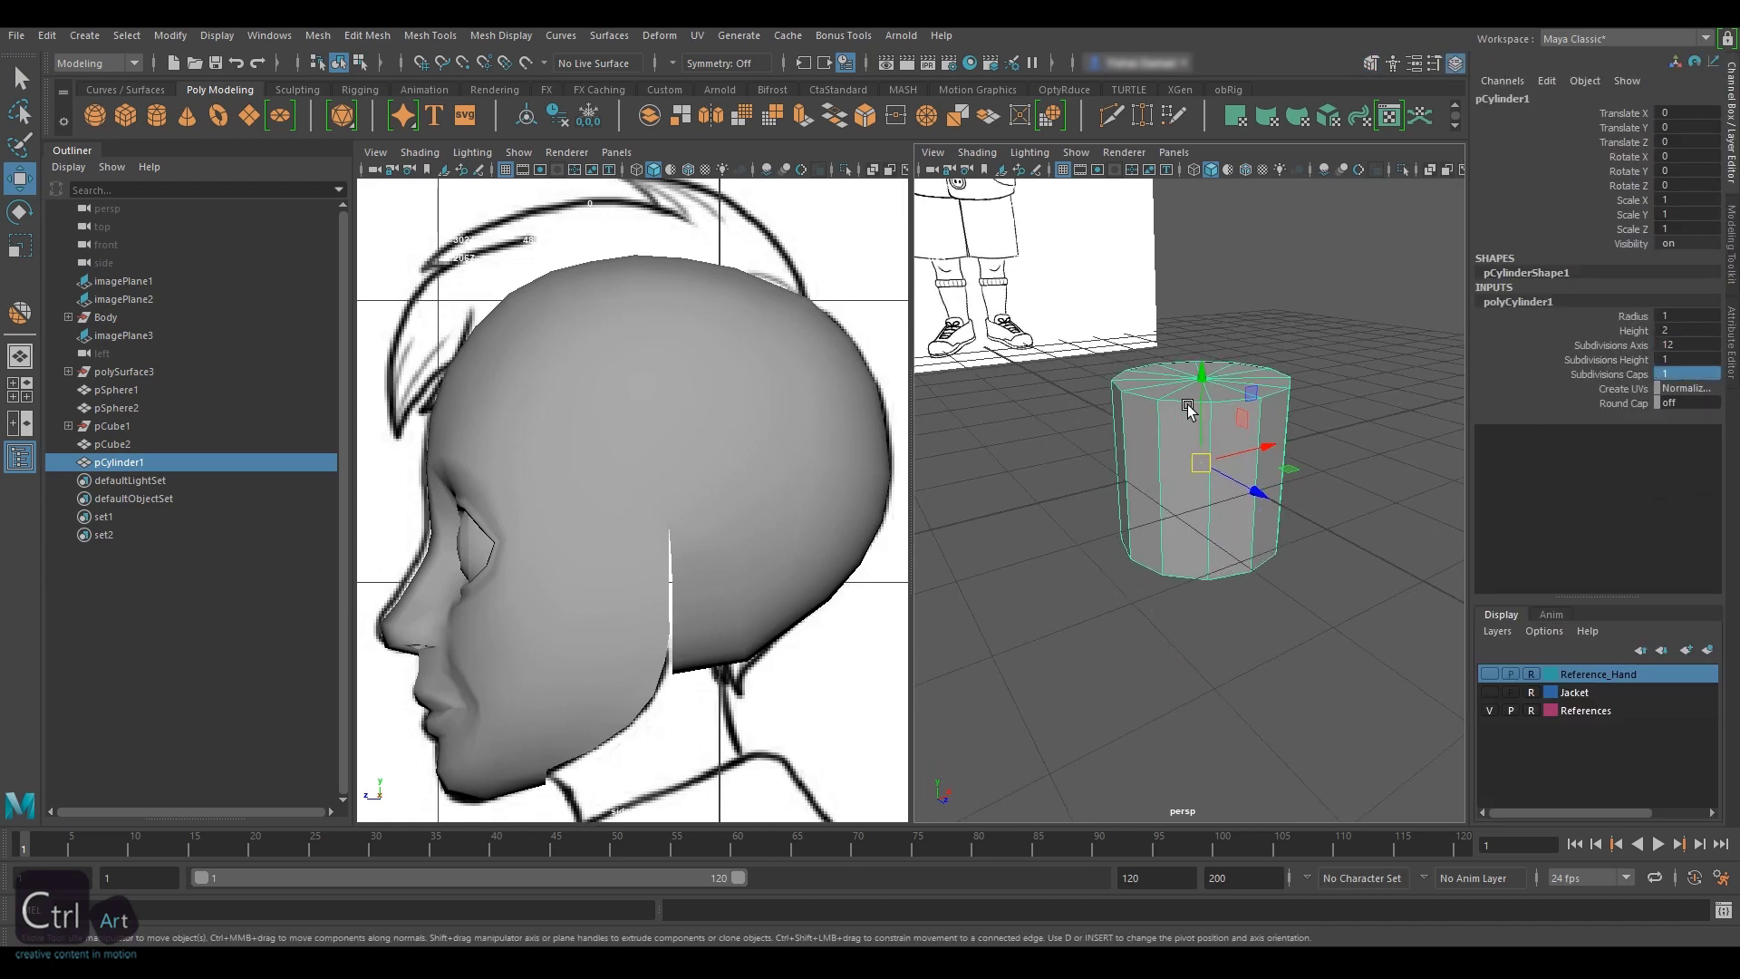
- Delete the cylinder's side and bottom faces, keeping only the flat top cap
right_drag(1220, 366, 1217, 423)
drag(1344, 639, 1354, 636)
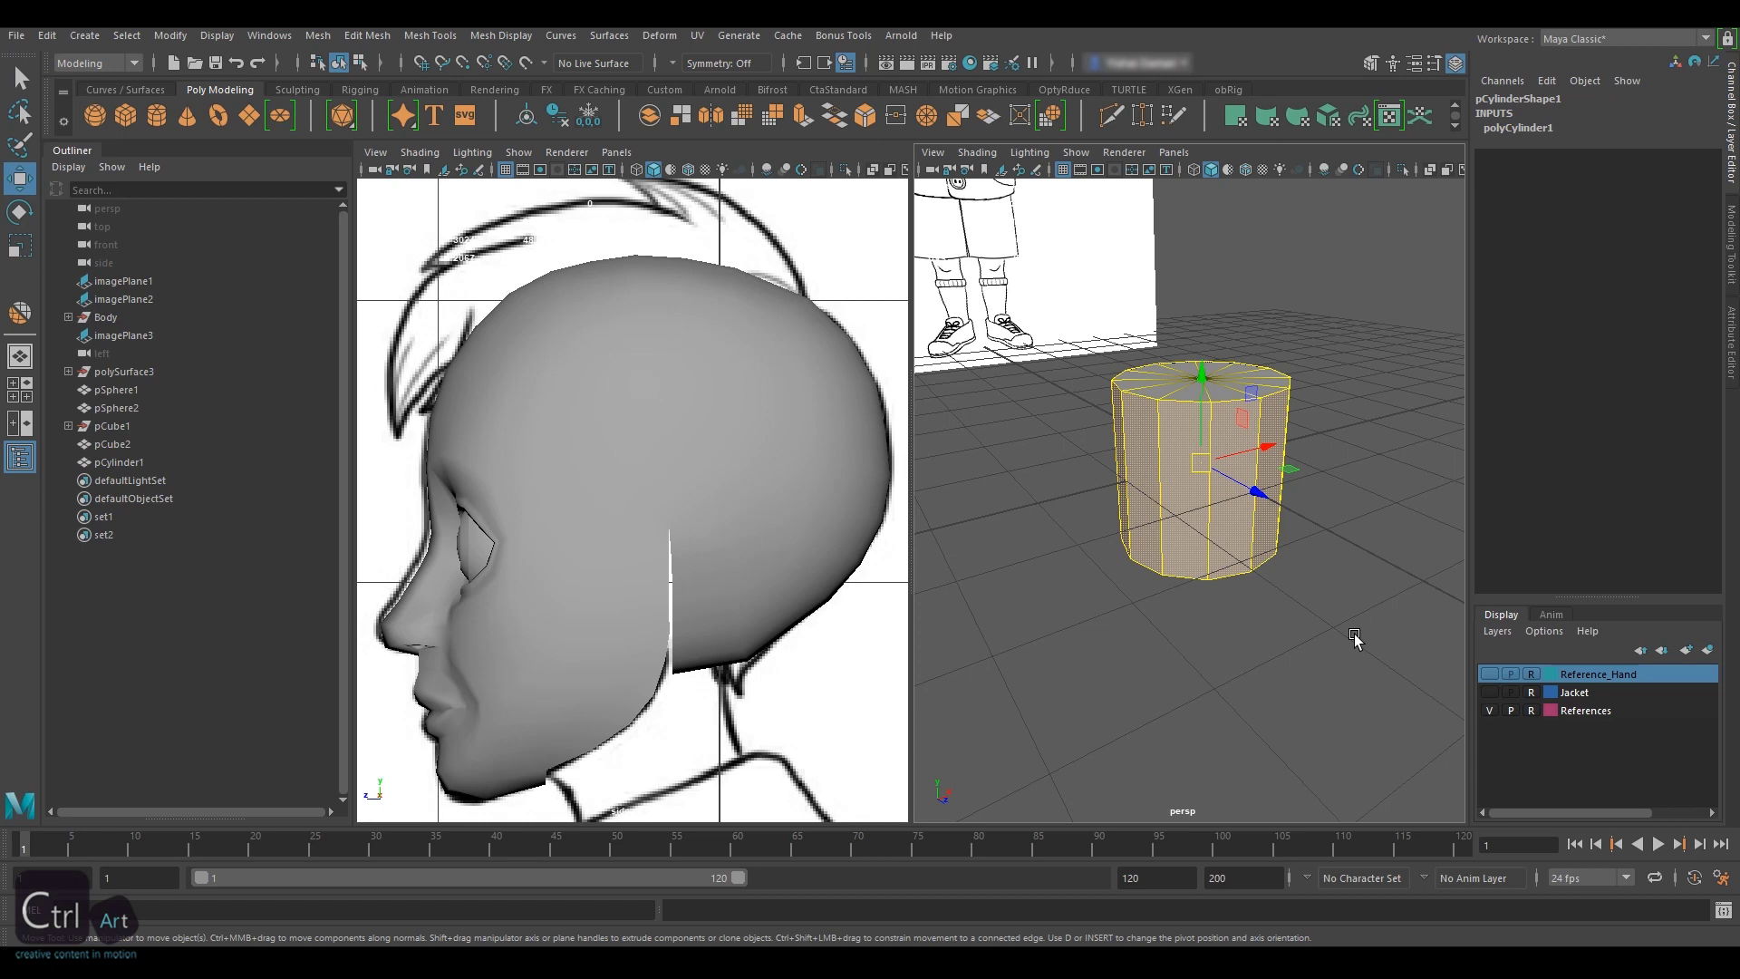
key(Delete)
key(F8)
alt+drag(1231, 431, 1228, 455)
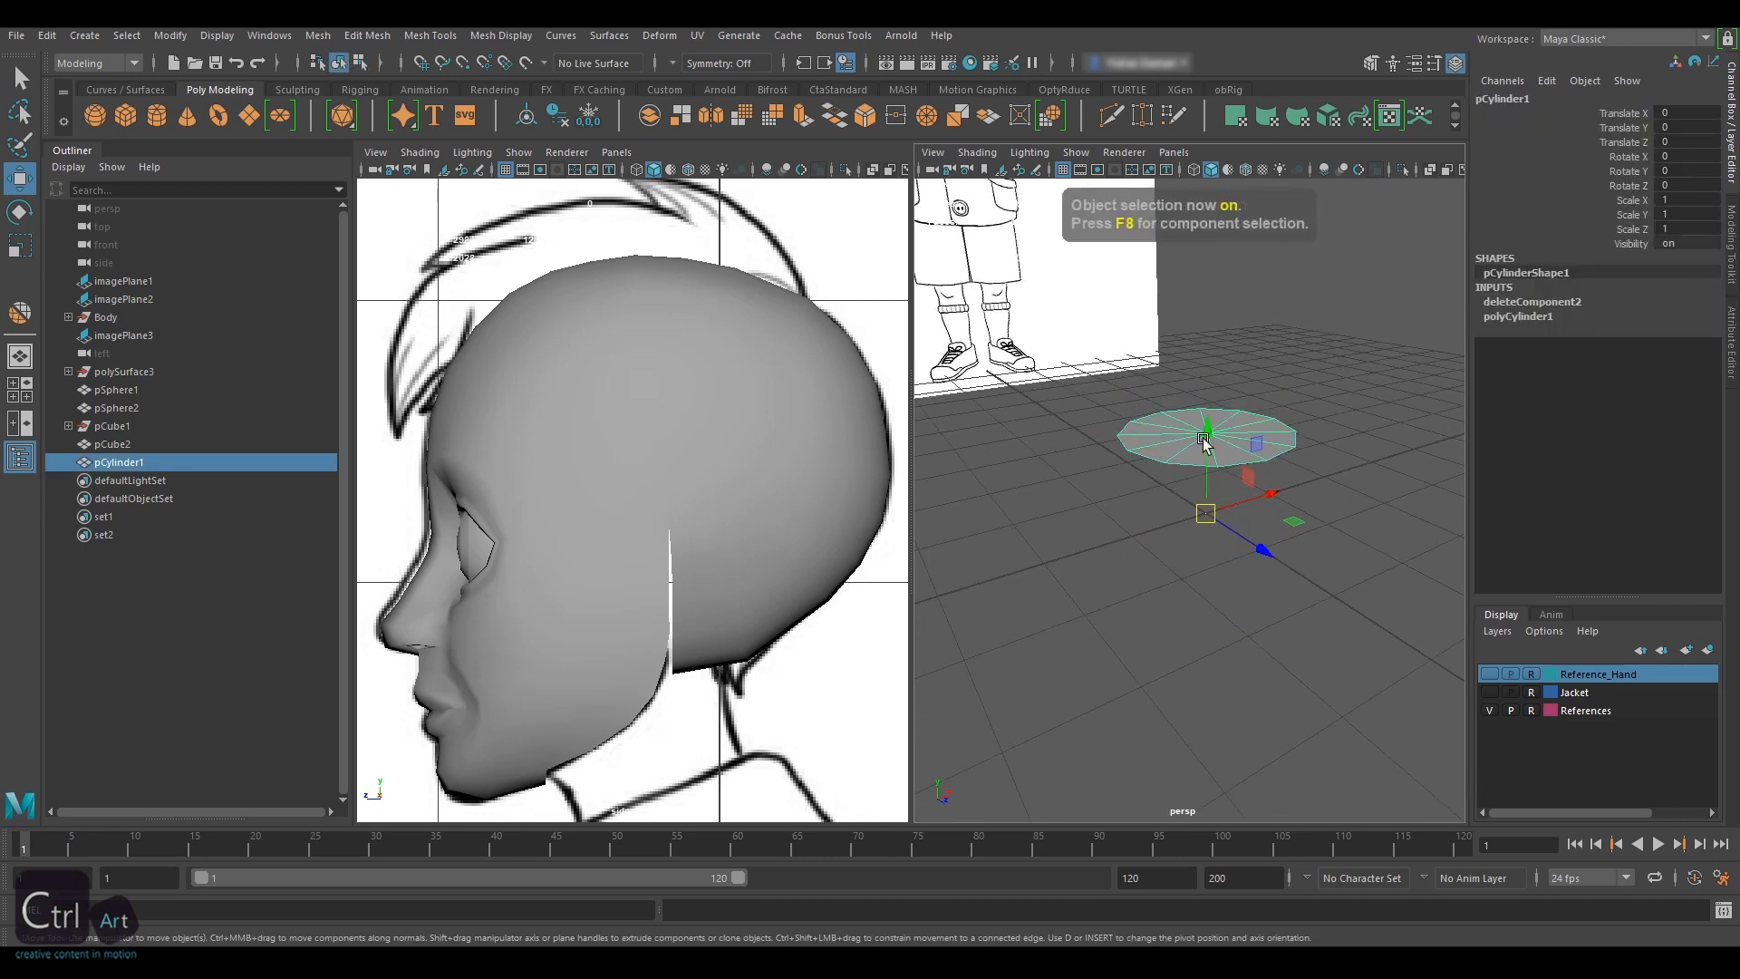
- Center the disc's pivot and rotate the disc 90 degrees about X so it stands upright
click(517, 119)
key(e)
drag(1228, 359, 1255, 495)
alt+right_drag(1330, 397, 1224, 394)
alt+middle_drag(1224, 395, 1216, 544)
- Raise the disc to the head's height and turn it 90 degrees about Y to face sideways
key(w)
drag(1198, 546, 1198, 313)
alt+middle_drag(1201, 313, 1201, 430)
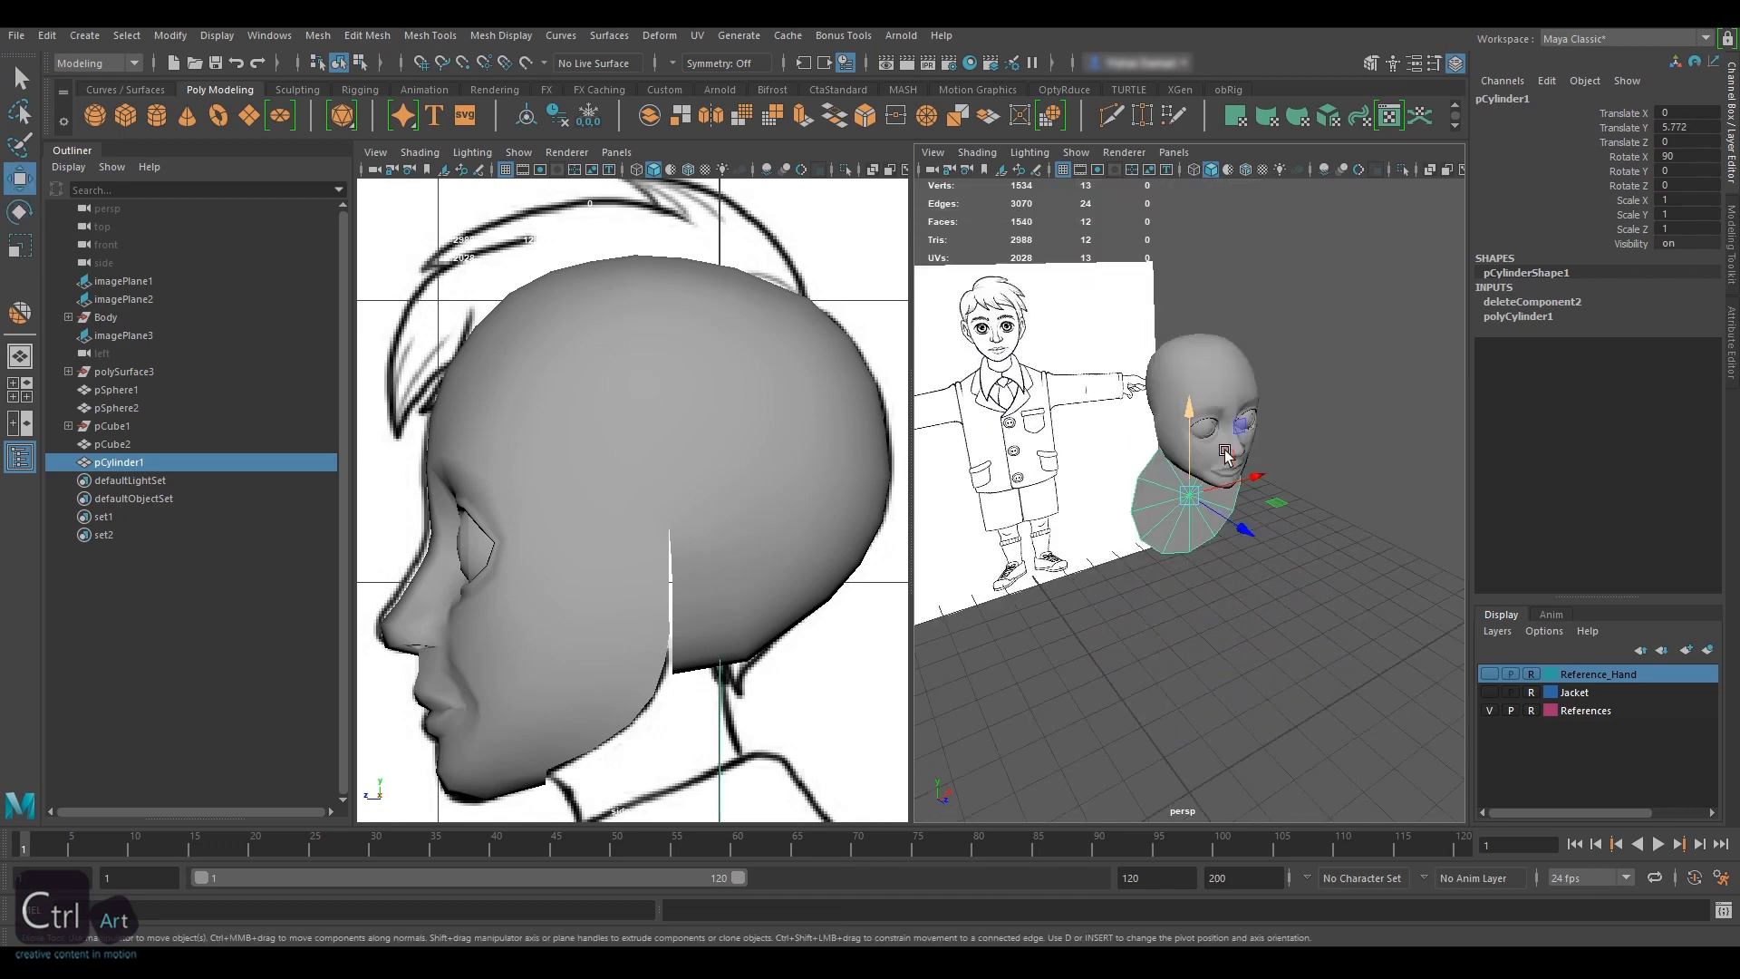
drag(1193, 417, 1088, 376)
key(e)
drag(1176, 467, 1278, 486)
- In the wireframe side view, scale the disc uniformly to 0.207 to suit the ear sketch
key(w)
key(4)
alt+right_drag(526, 535, 562, 494)
key(r)
drag(676, 477, 330, 486)
alt+middle_drag(698, 507, 700, 456)
alt+right_drag(700, 456, 816, 434)
alt+middle_drag(815, 434, 773, 479)
- Center the upright disc over the ear sketch in the side view and stretch it vertically to the ear's height
key(w)
drag(678, 332, 678, 394)
drag(597, 469, 587, 469)
key(r)
drag(667, 388, 671, 347)
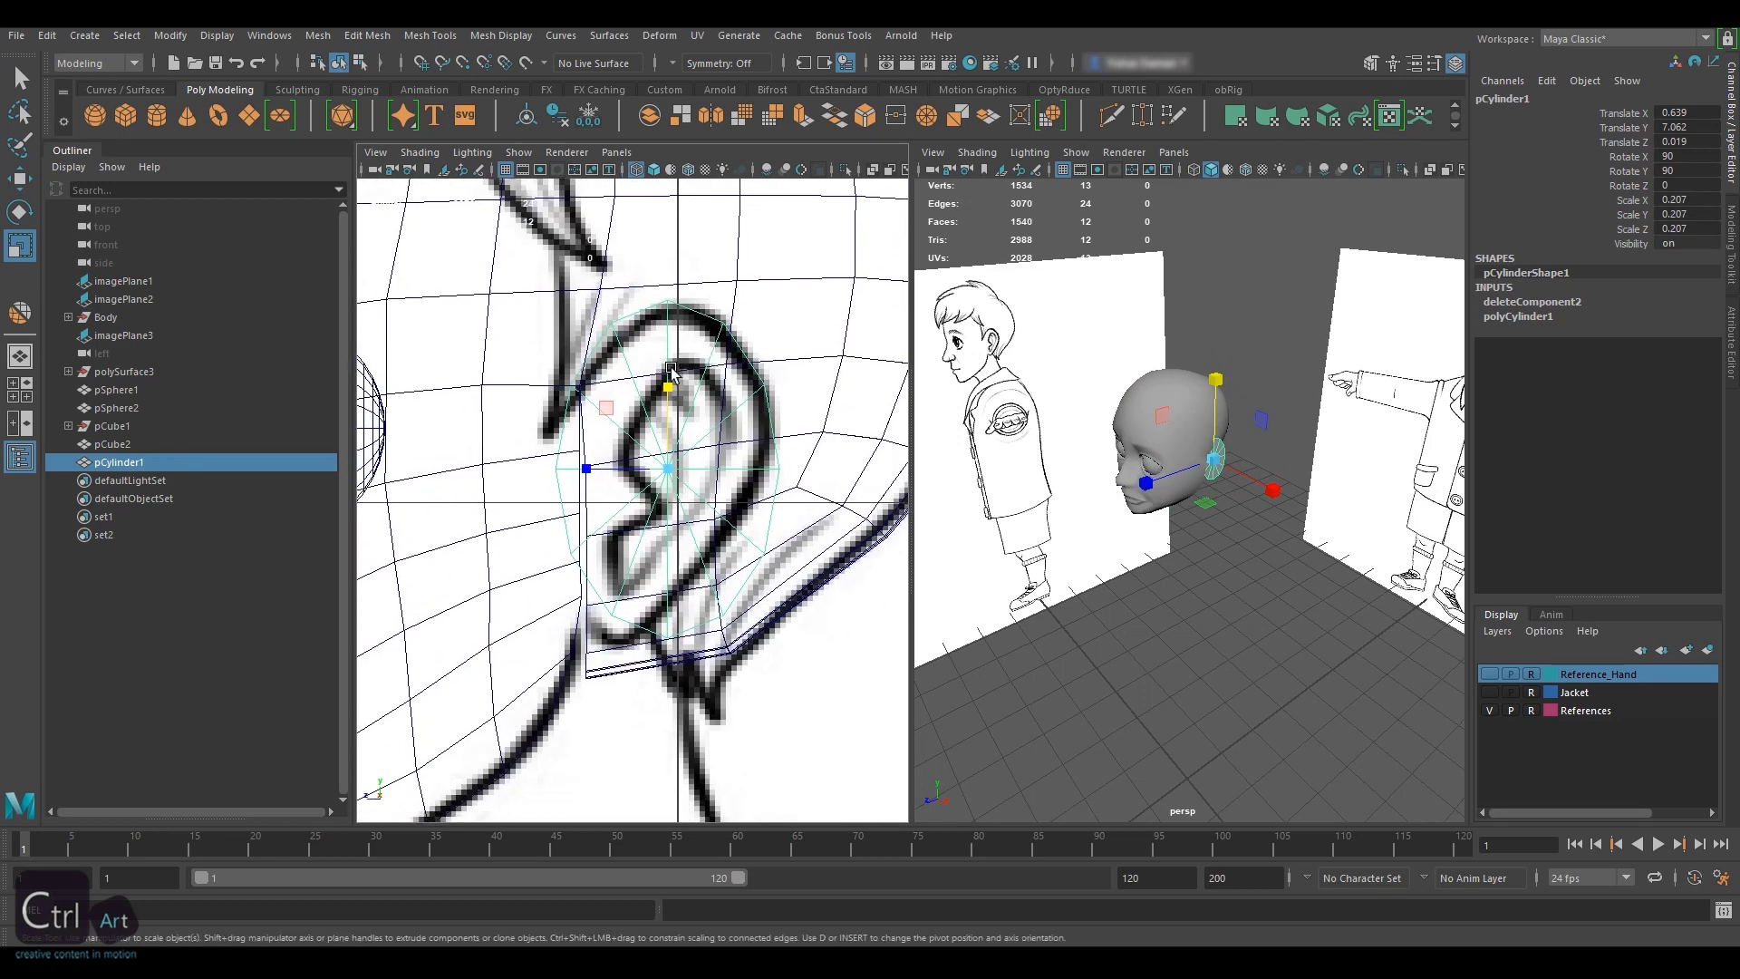
- Move the disc sideways in the perspective view so it sits just outside the head at the ear position
key(5)
key(4)
key(w)
alt+right_drag(1133, 426, 1242, 417)
drag(1314, 436, 1333, 442)
mouse_move(1170, 399)
alt+mouse_down()
mouse_move(1185, 407)
mouse_move(1151, 390)
alt+mouse_up()
alt+right_drag(1151, 390, 1193, 384)
drag(1348, 467, 1343, 479)
alt+drag(1189, 458, 1154, 484)
alt+right_drag(1154, 484, 1206, 491)
drag(1410, 513, 1415, 516)
mouse_move(1305, 435)
alt+mouse_down()
mouse_move(1272, 459)
mouse_move(1273, 441)
alt+mouse_up()
drag(1411, 569, 1422, 555)
scroll(732, 412, up, 1)
key(5)
key(4)
- Start vertex editing on the disc and move its front border vertices into a straight line along the head's open edge
click(1371, 65)
click(1548, 125)
click(680, 304)
click(582, 393)
drag(492, 396, 496, 483)
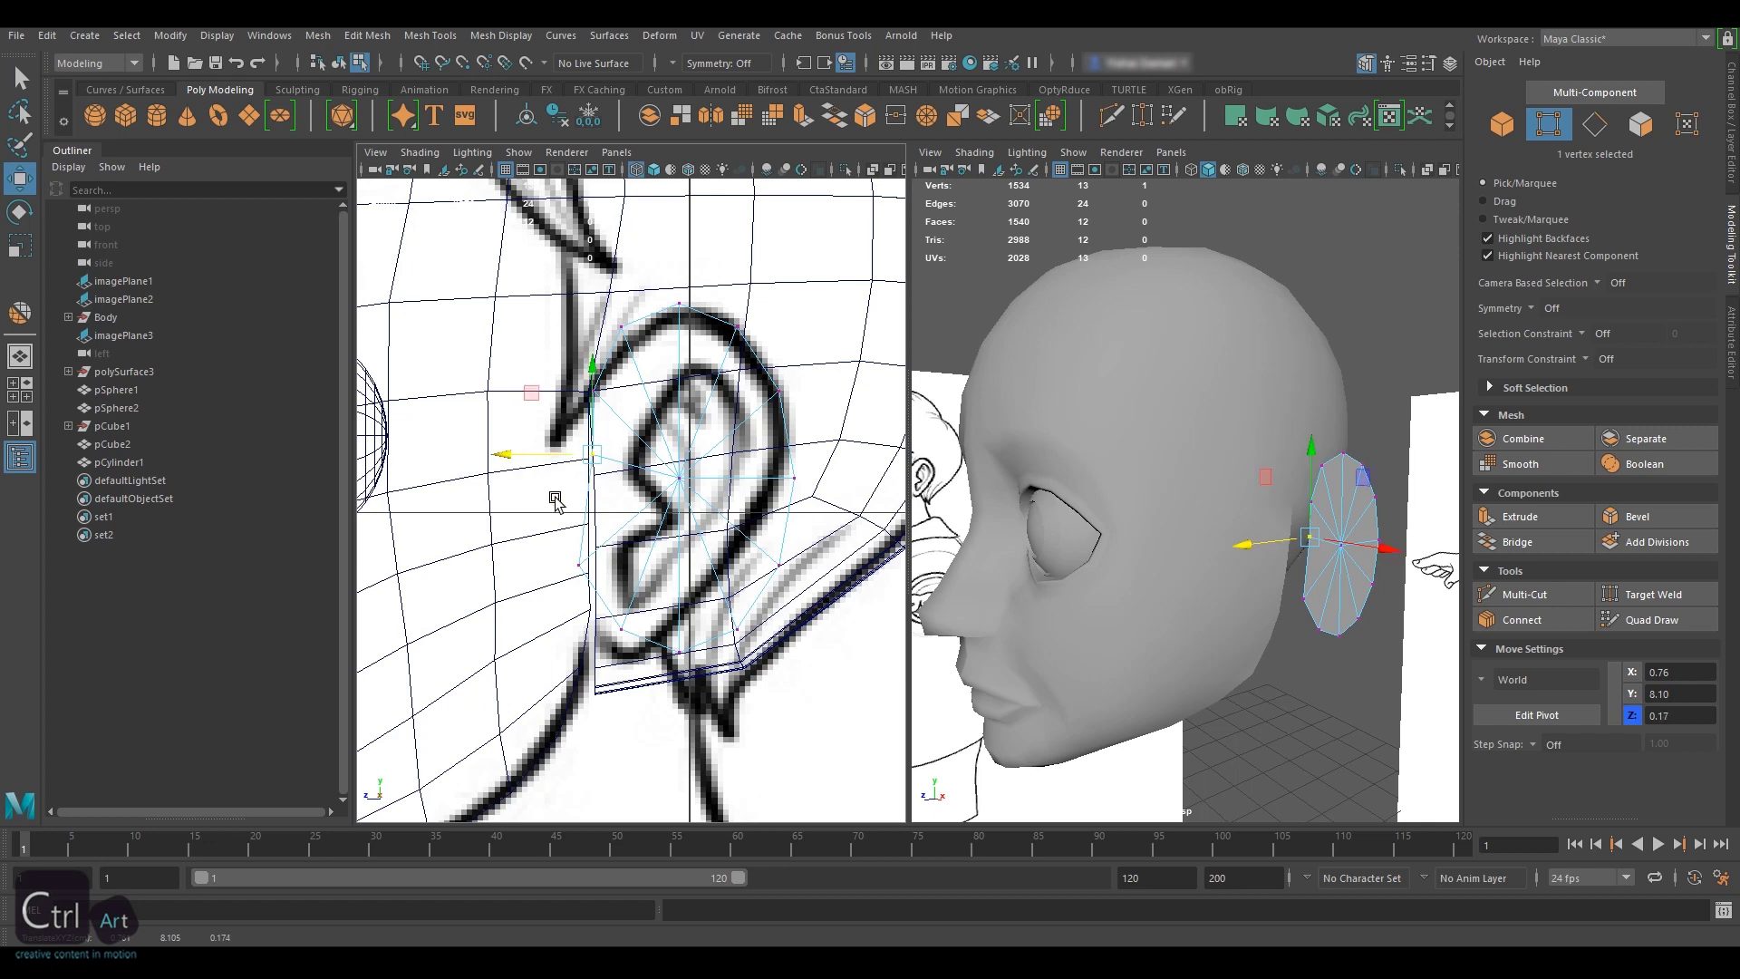
click(578, 564)
drag(490, 564, 506, 565)
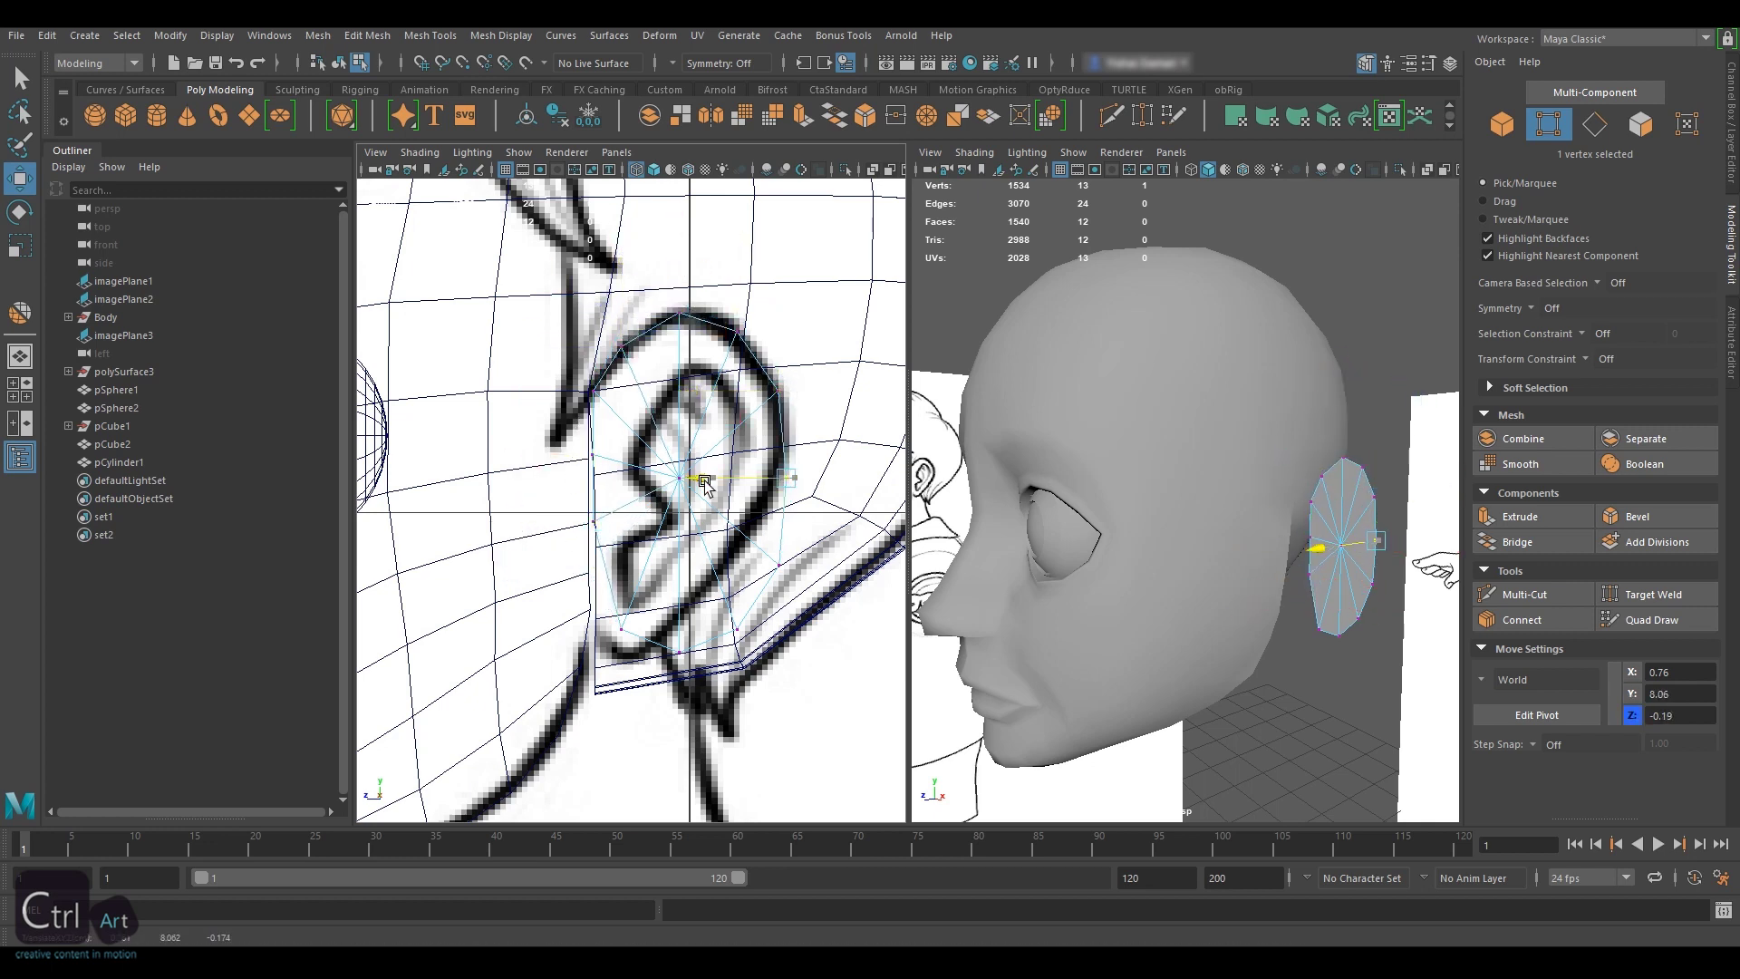
- Move the disc's lower back and bottom vertices onto the outline of the sketched ear
click(779, 564)
drag(696, 552, 737, 497)
click(737, 629)
drag(653, 581, 617, 581)
drag(700, 497, 701, 511)
click(679, 652)
drag(593, 652, 556, 652)
drag(643, 567, 643, 574)
- Shape the earlobe and the back curve by moving the remaining bottom and rear border vertices onto the sketch
click(670, 591)
click(594, 641)
click(645, 656)
drag(555, 661, 529, 662)
click(700, 598)
drag(612, 599, 565, 599)
drag(654, 510, 635, 547)
click(747, 546)
drag(724, 459, 724, 485)
click(780, 495)
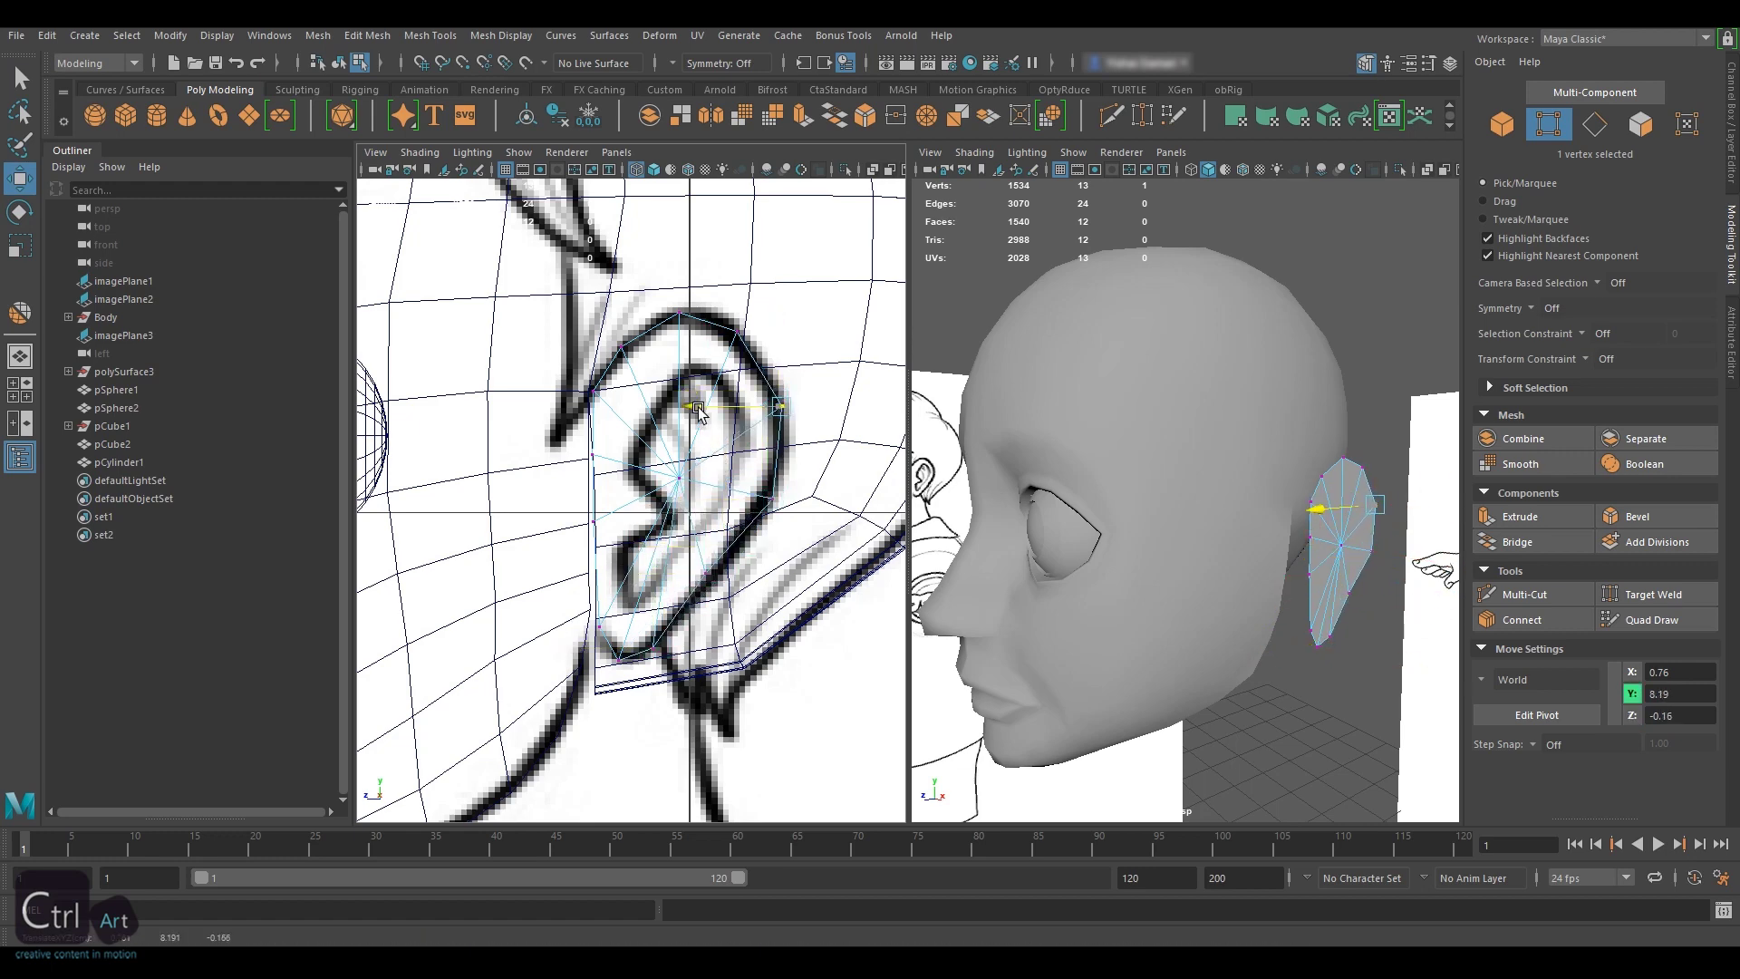
drag(698, 409, 699, 410)
- Fine-tune the front border and earlobe vertices so they follow the ear sketch more evenly
alt+middle_drag(698, 410, 716, 392)
scroll(698, 409, up, 1)
click(607, 427)
drag(608, 338, 607, 343)
click(608, 504)
drag(609, 414, 608, 411)
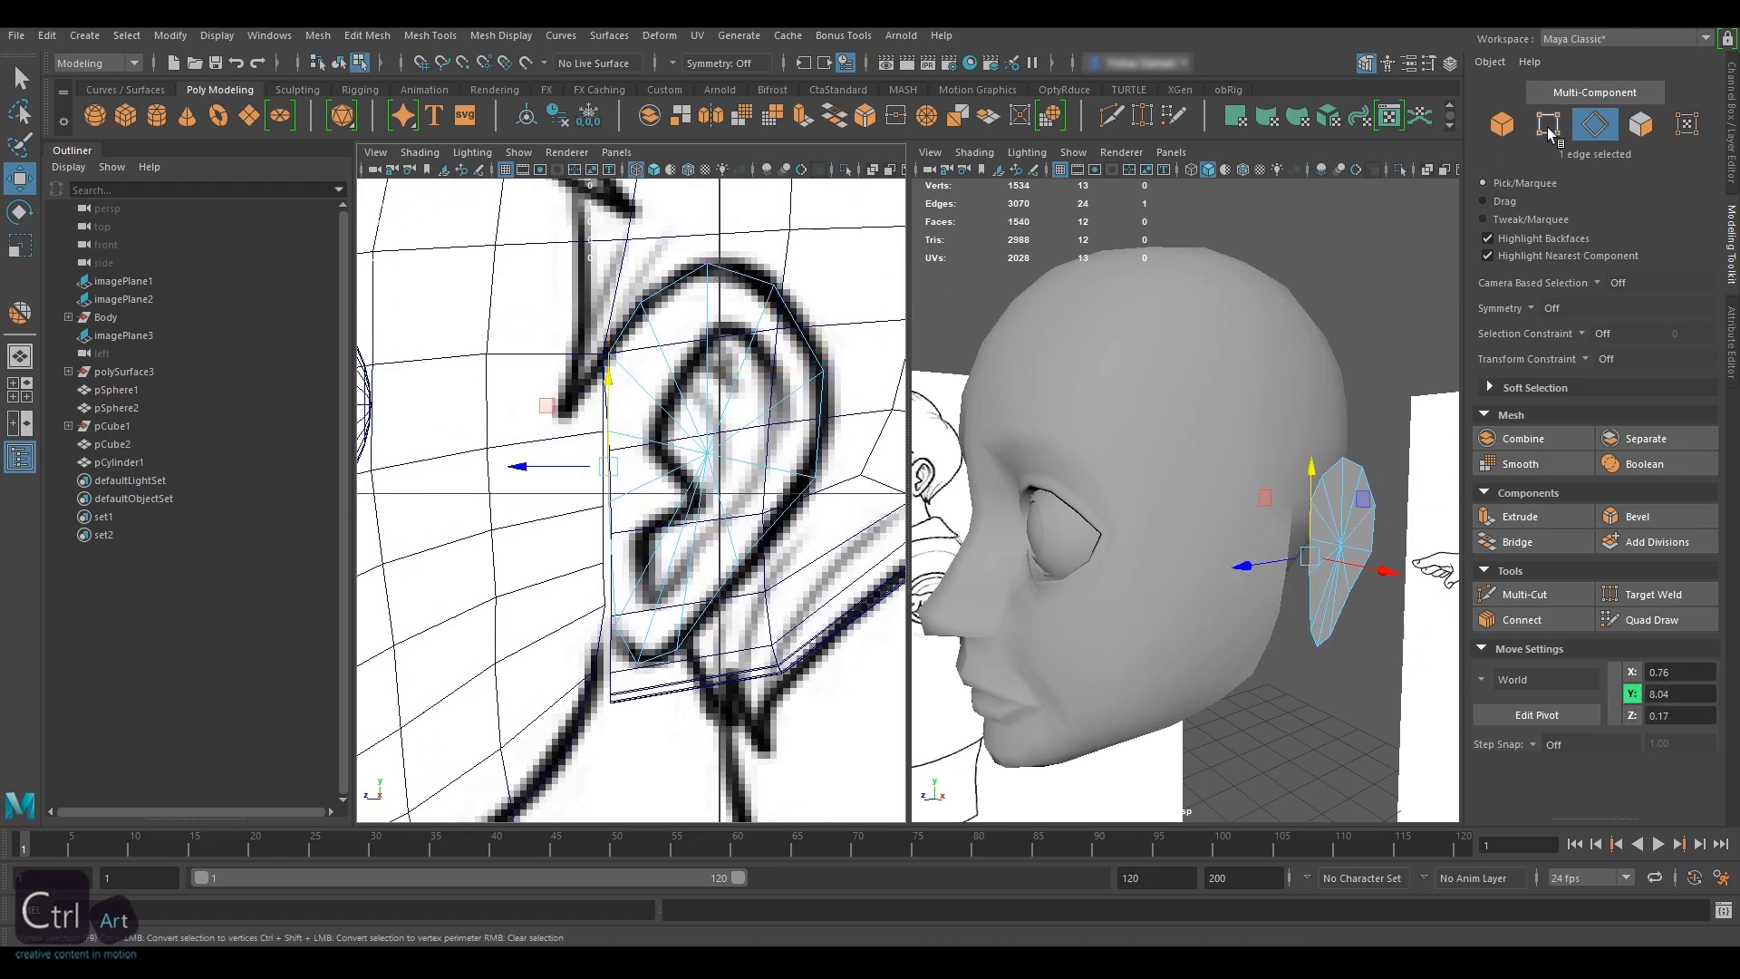
click(615, 624)
drag(616, 535, 616, 515)
click(637, 665)
drag(549, 664, 545, 665)
drag(633, 575, 633, 567)
click(616, 606)
- Use Multi-Cut to add an edge from the disc's center to its lower front border
key(ctrl+shift+x)
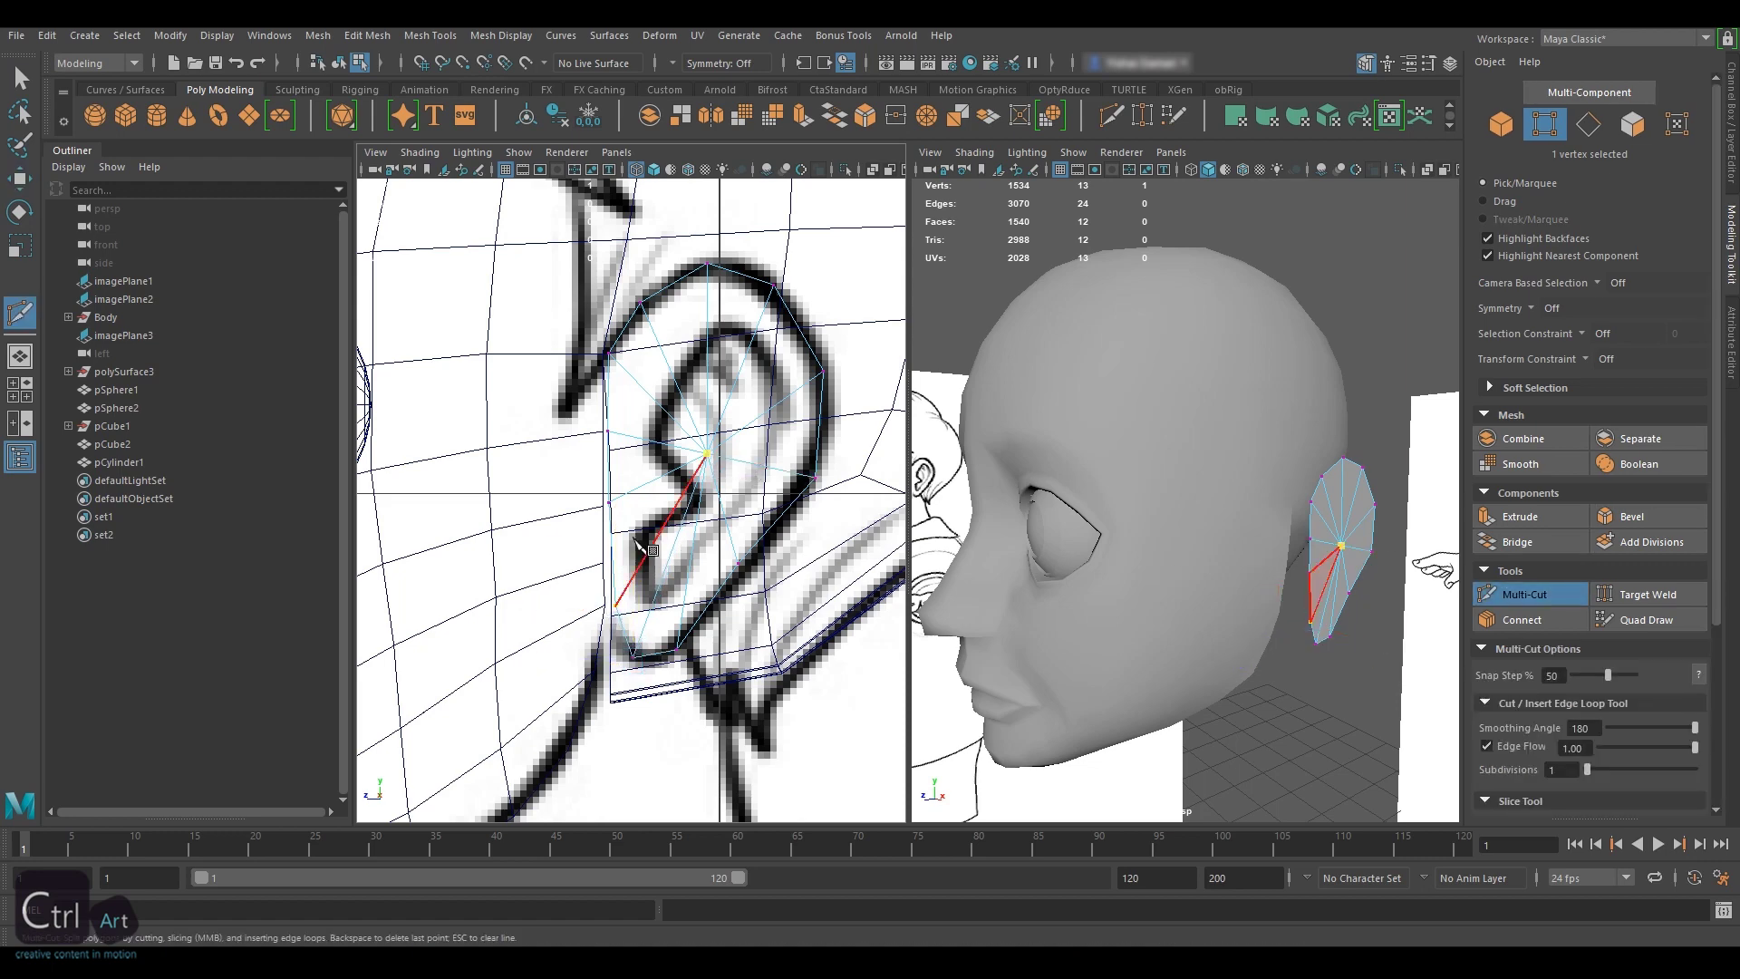
click(1529, 594)
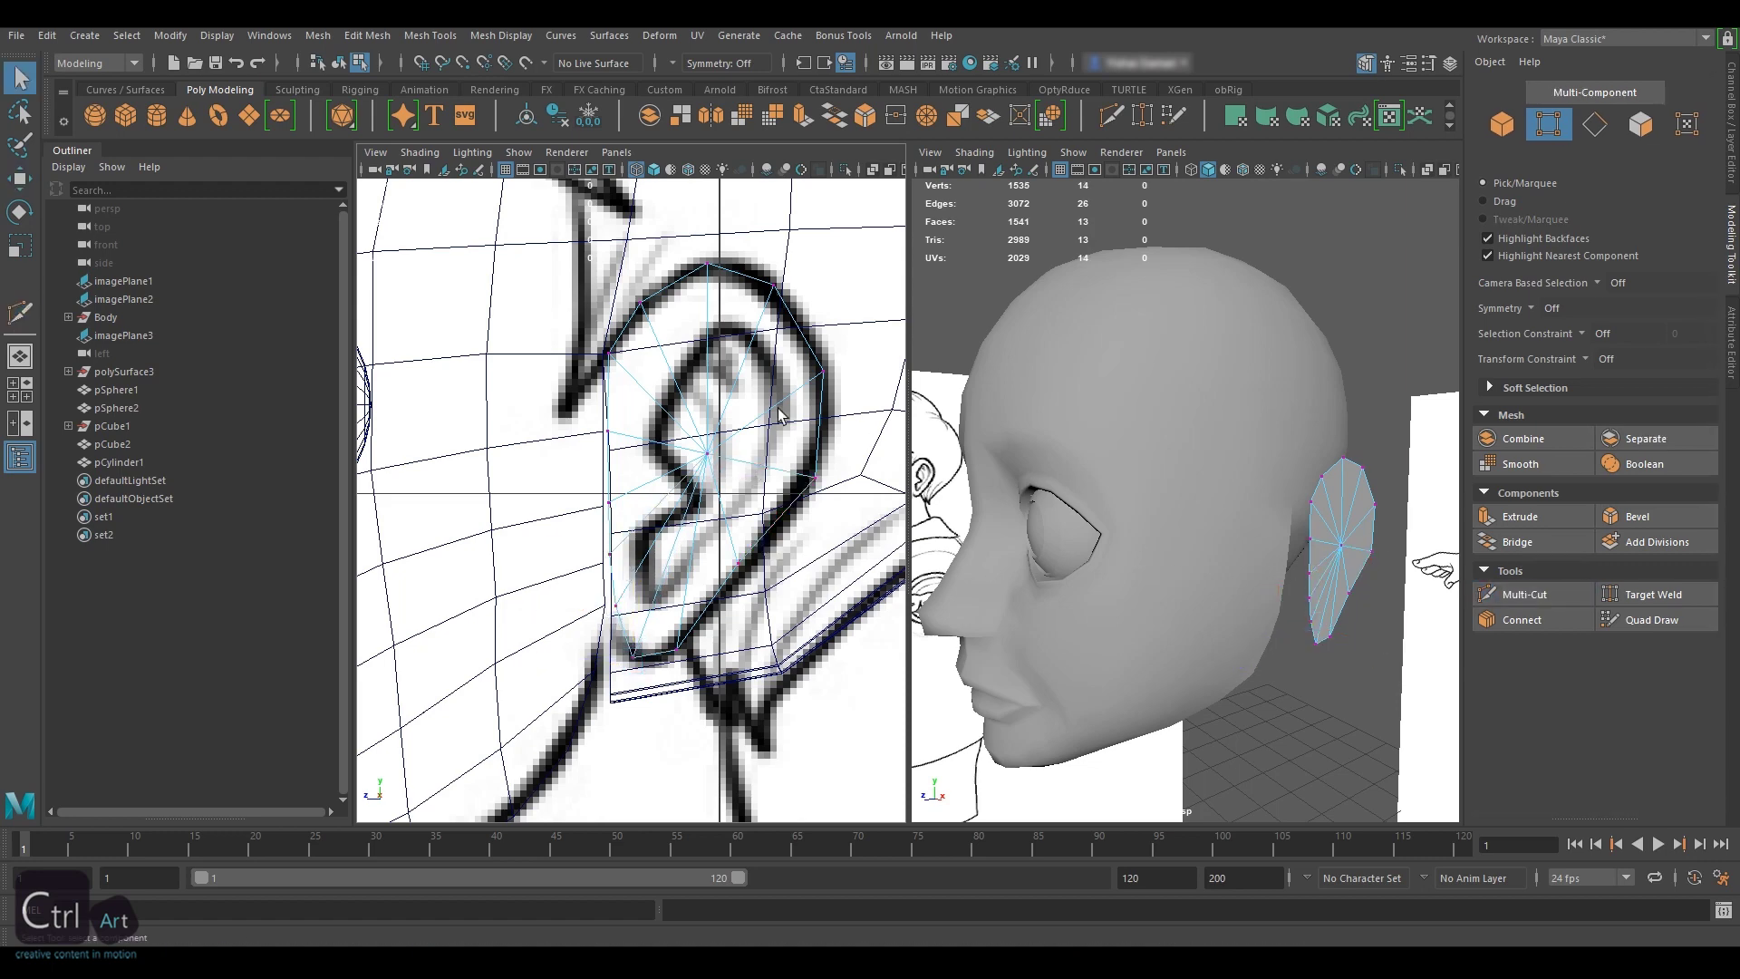
scroll(715, 426, up, 2)
alt+middle_drag(782, 388, 733, 374)
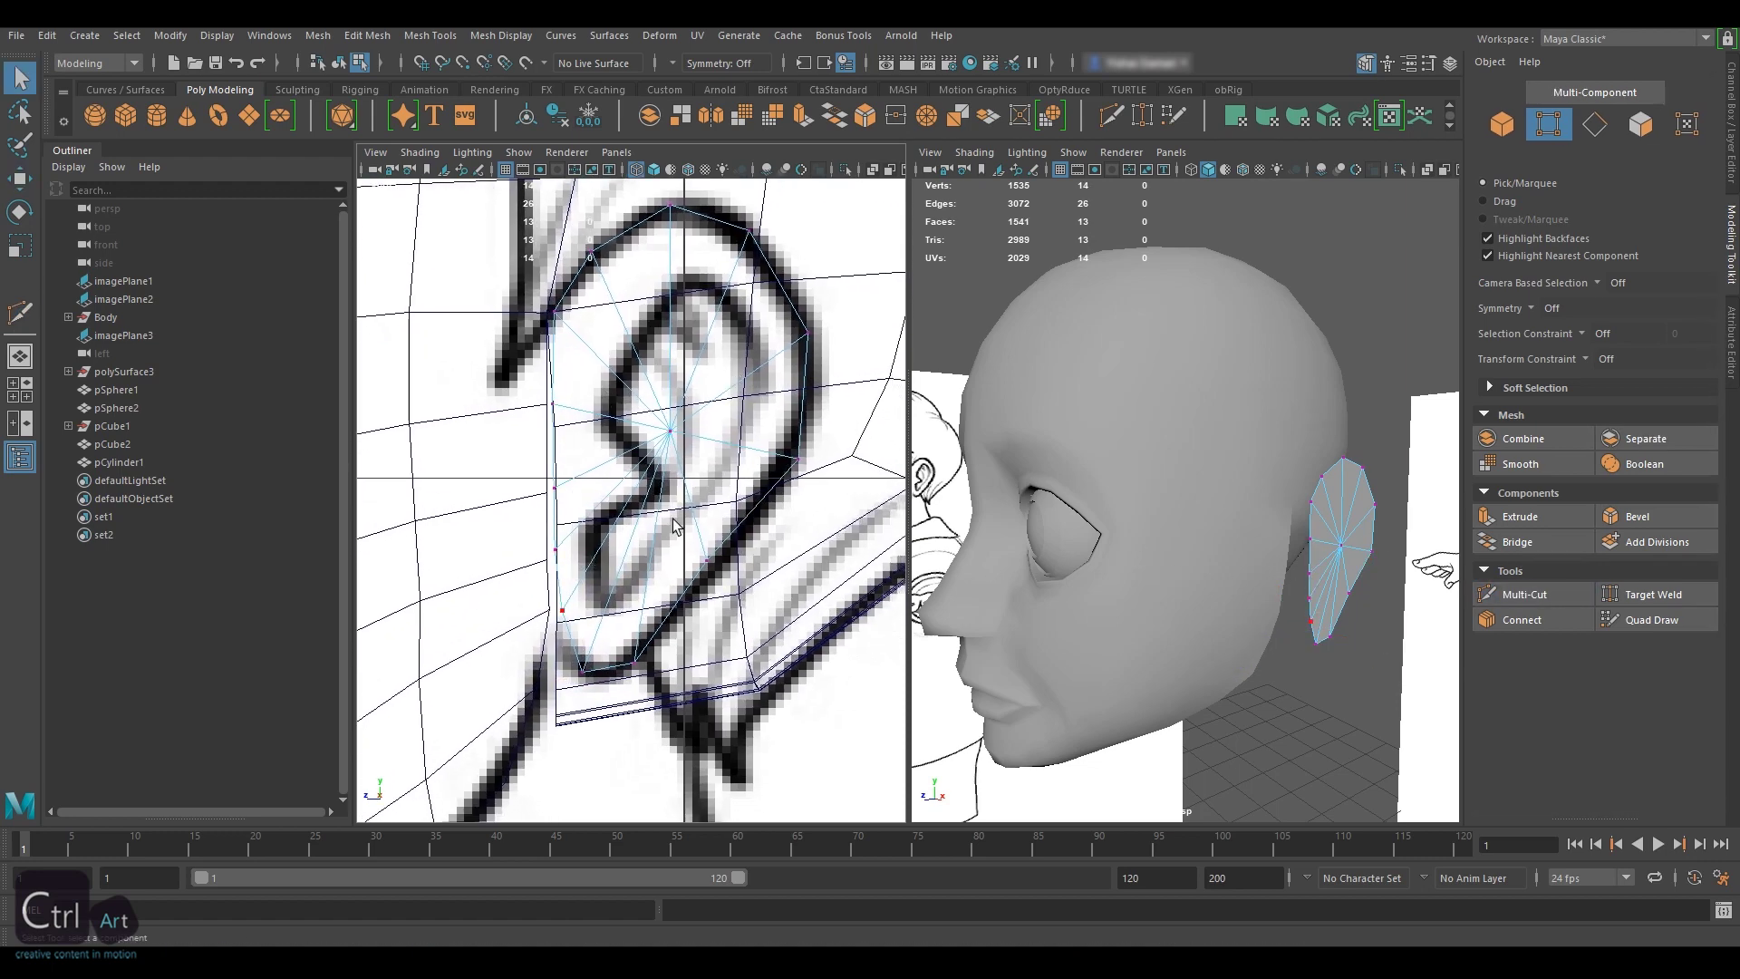
- Compare the ear disc's four front faces with the head's adjacent side faces by selecting both, and reselect the disc
key(F11)
drag(569, 383, 572, 534)
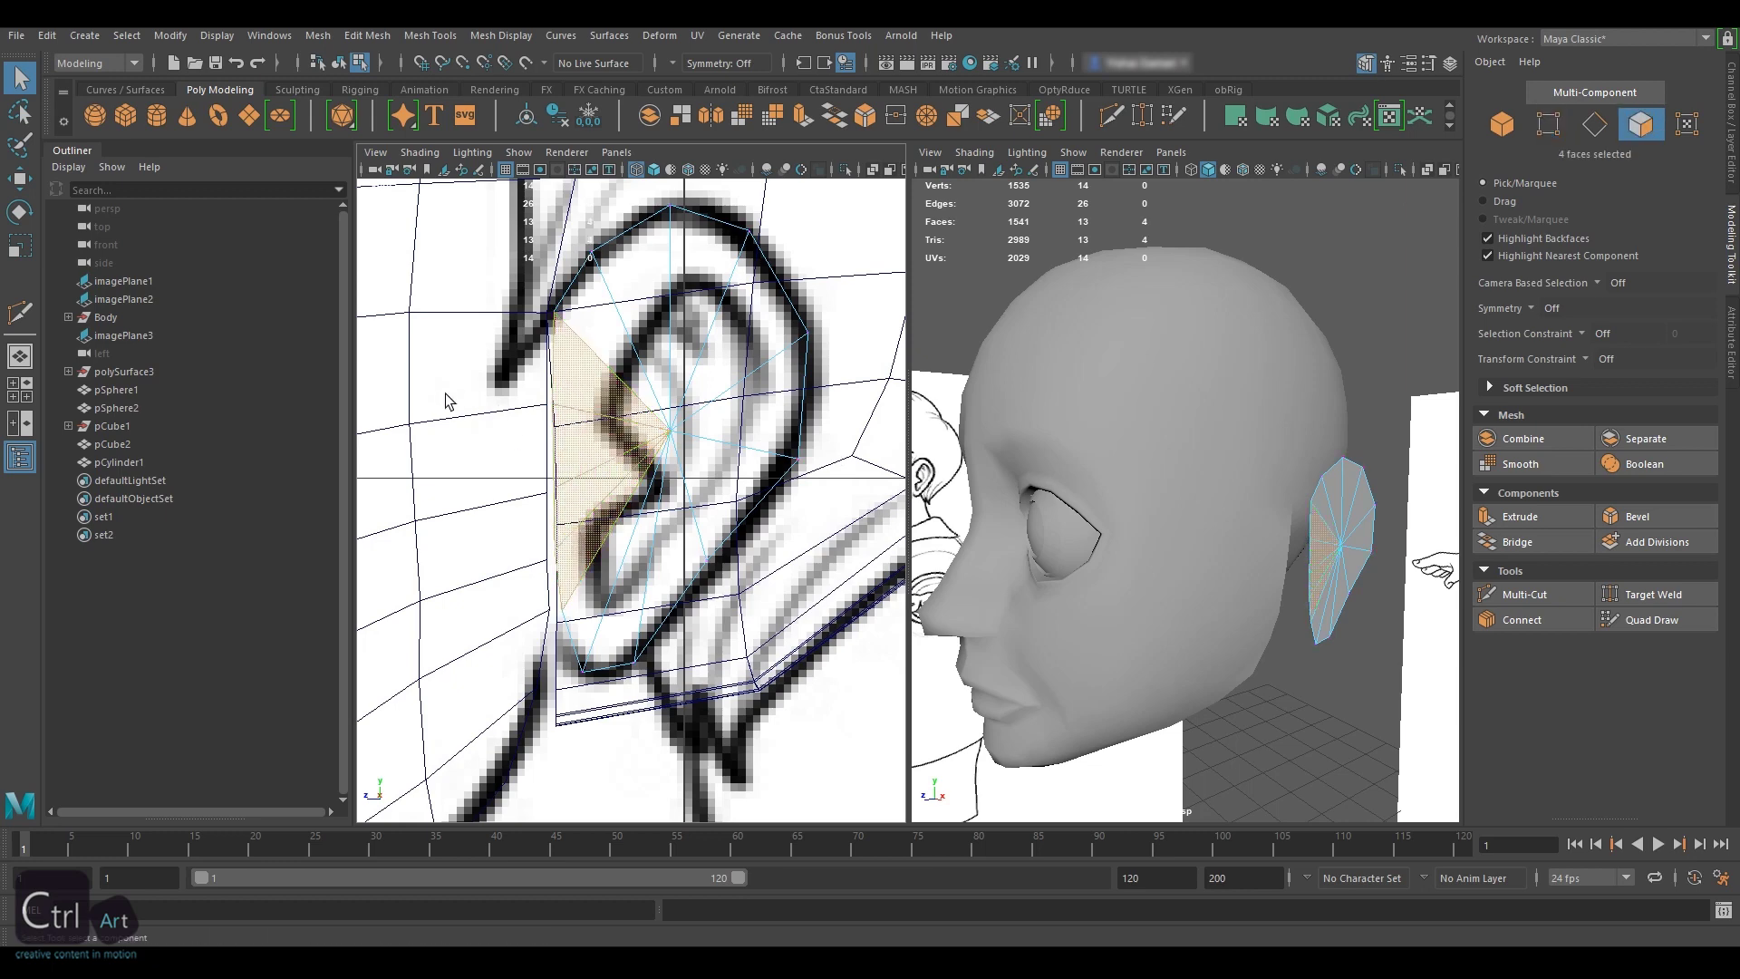
shift+click(1230, 433)
shift+click(473, 385)
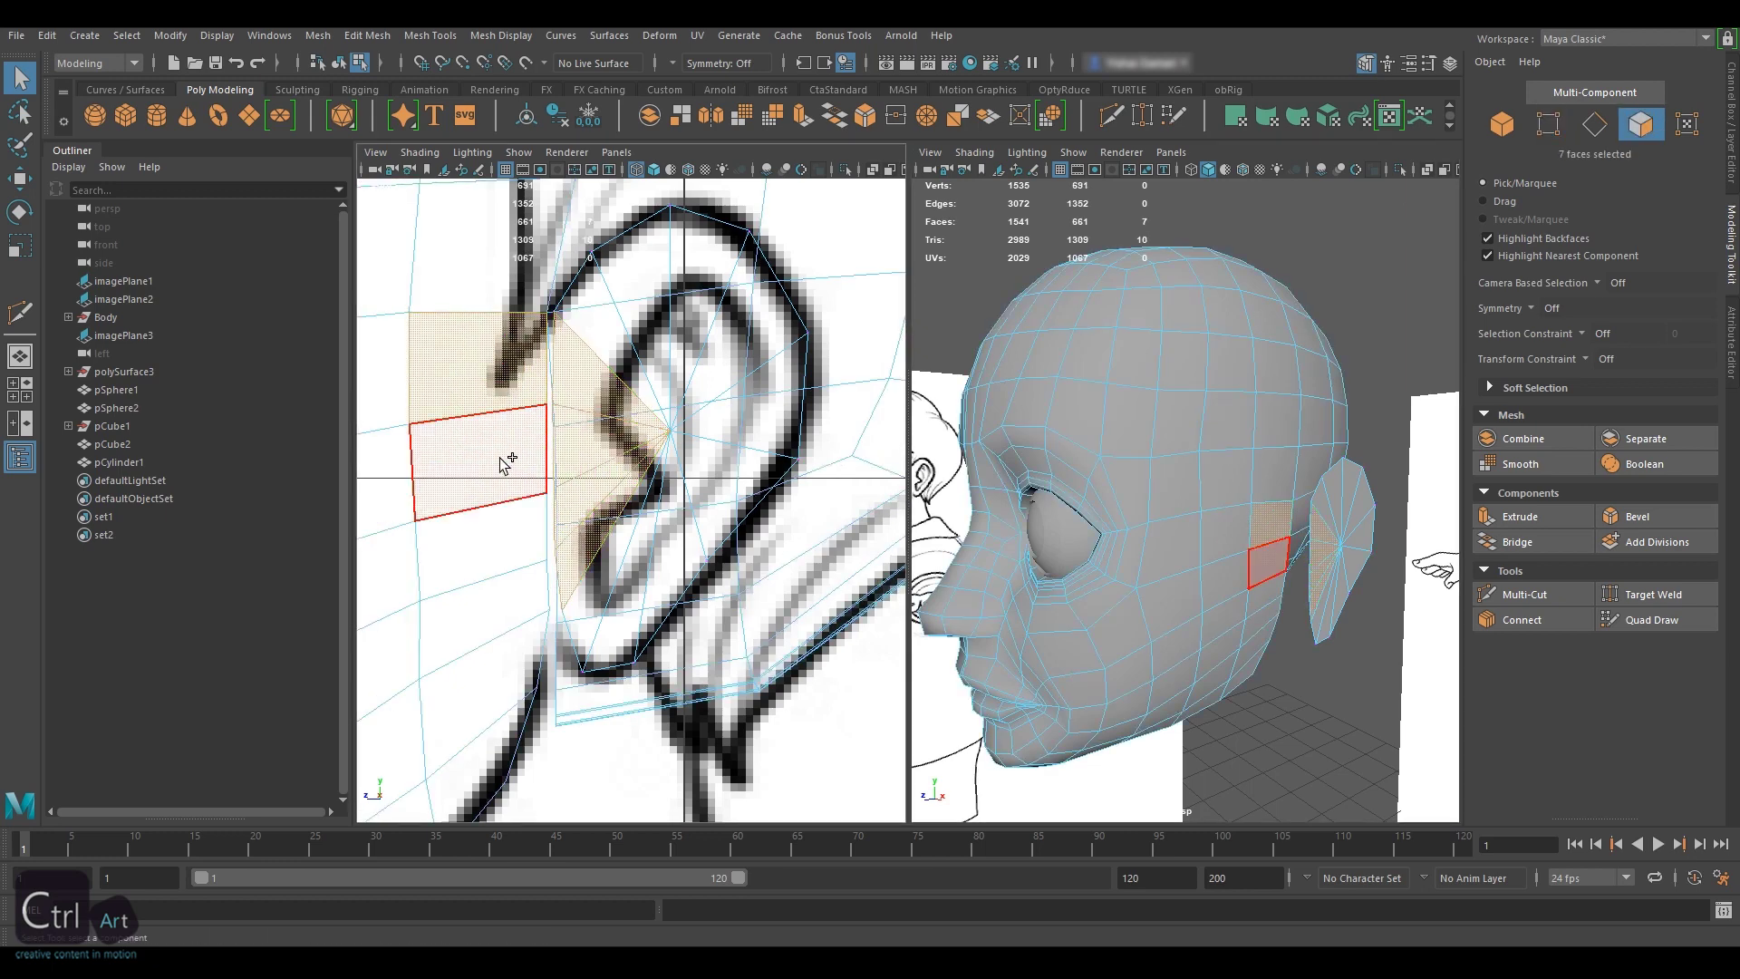
shift+click(504, 459)
shift+click(497, 537)
shift+click(492, 602)
alt+drag(1163, 546, 1206, 562)
key(F8)
click(1394, 454)
click(1317, 544)
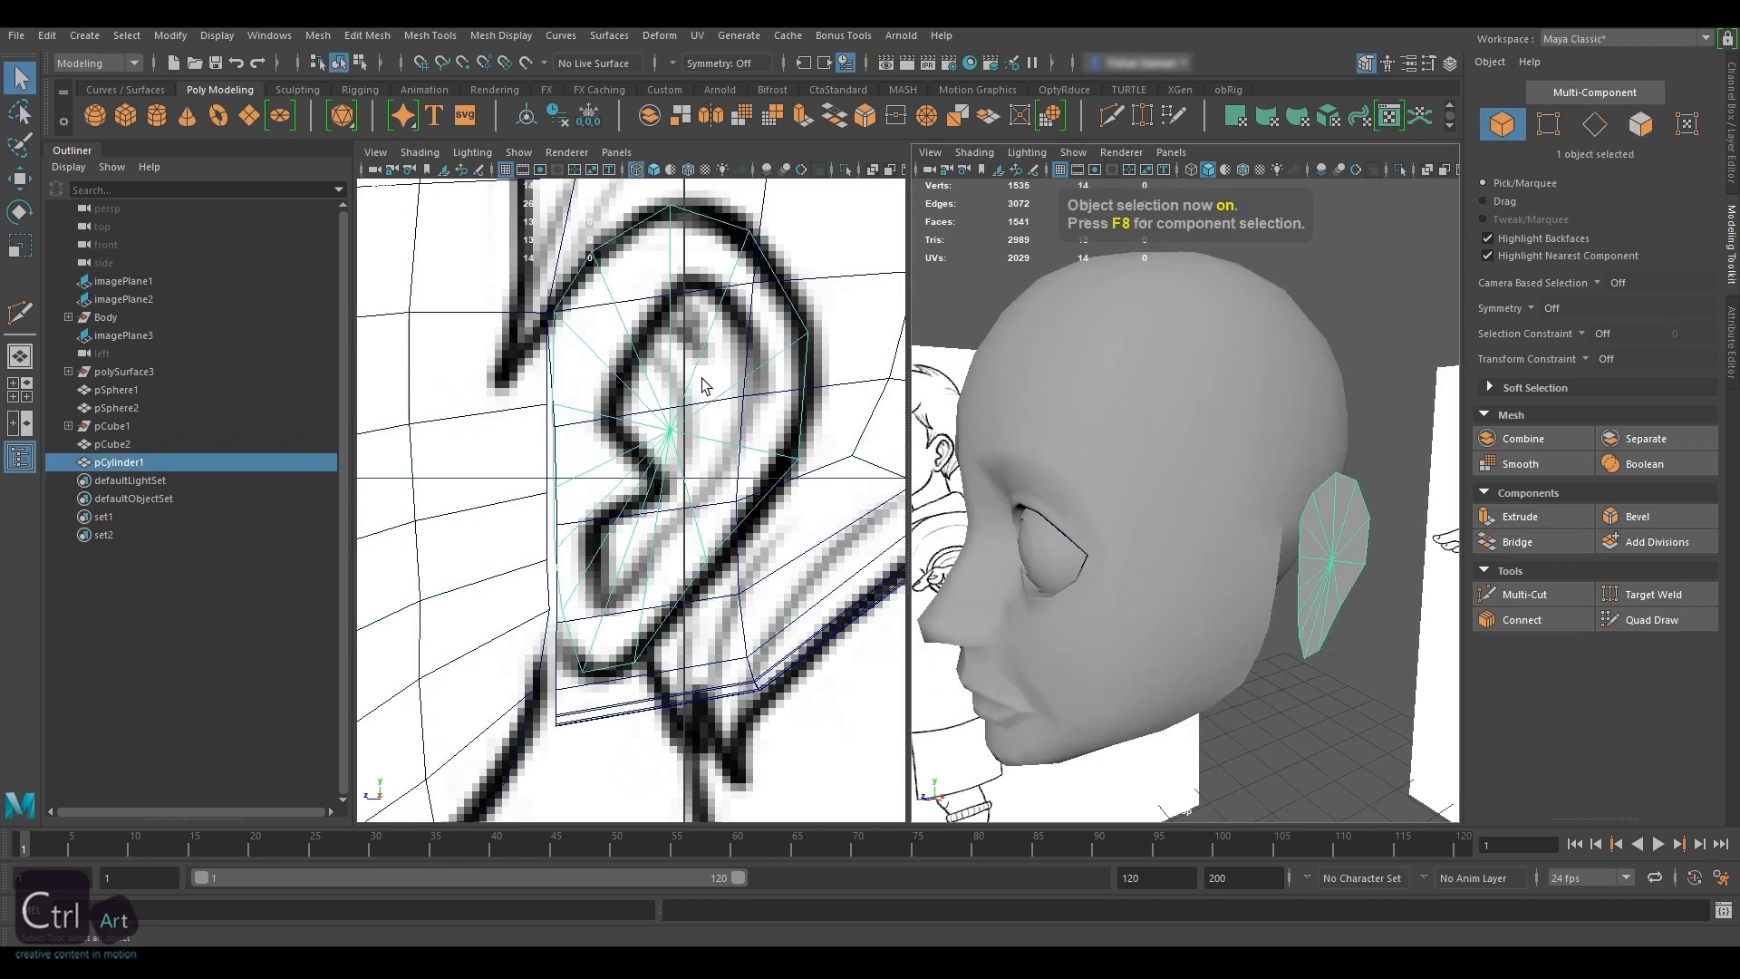
- Cut an edge from the disc's center to its lower back border and align the nearby back vertices with the sketch
alt+middle_drag(727, 385, 702, 439)
alt+right_drag(703, 439, 601, 471)
scroll(602, 472, up, 5)
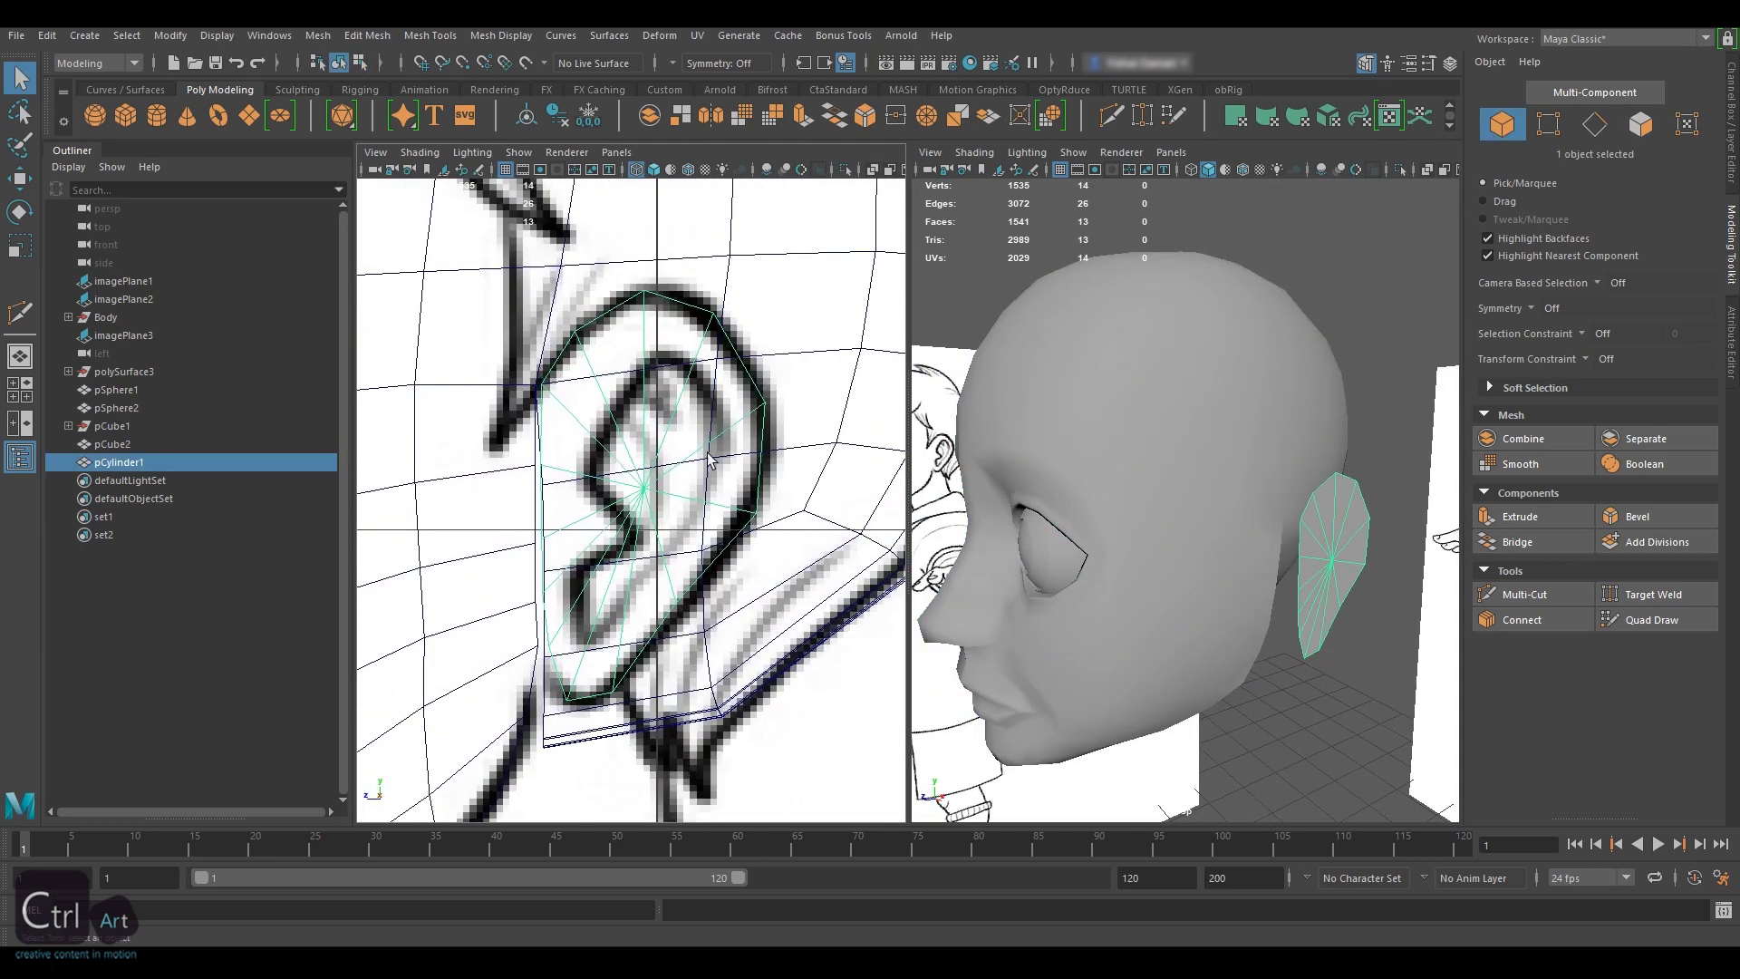
key(ctrl+shift+x)
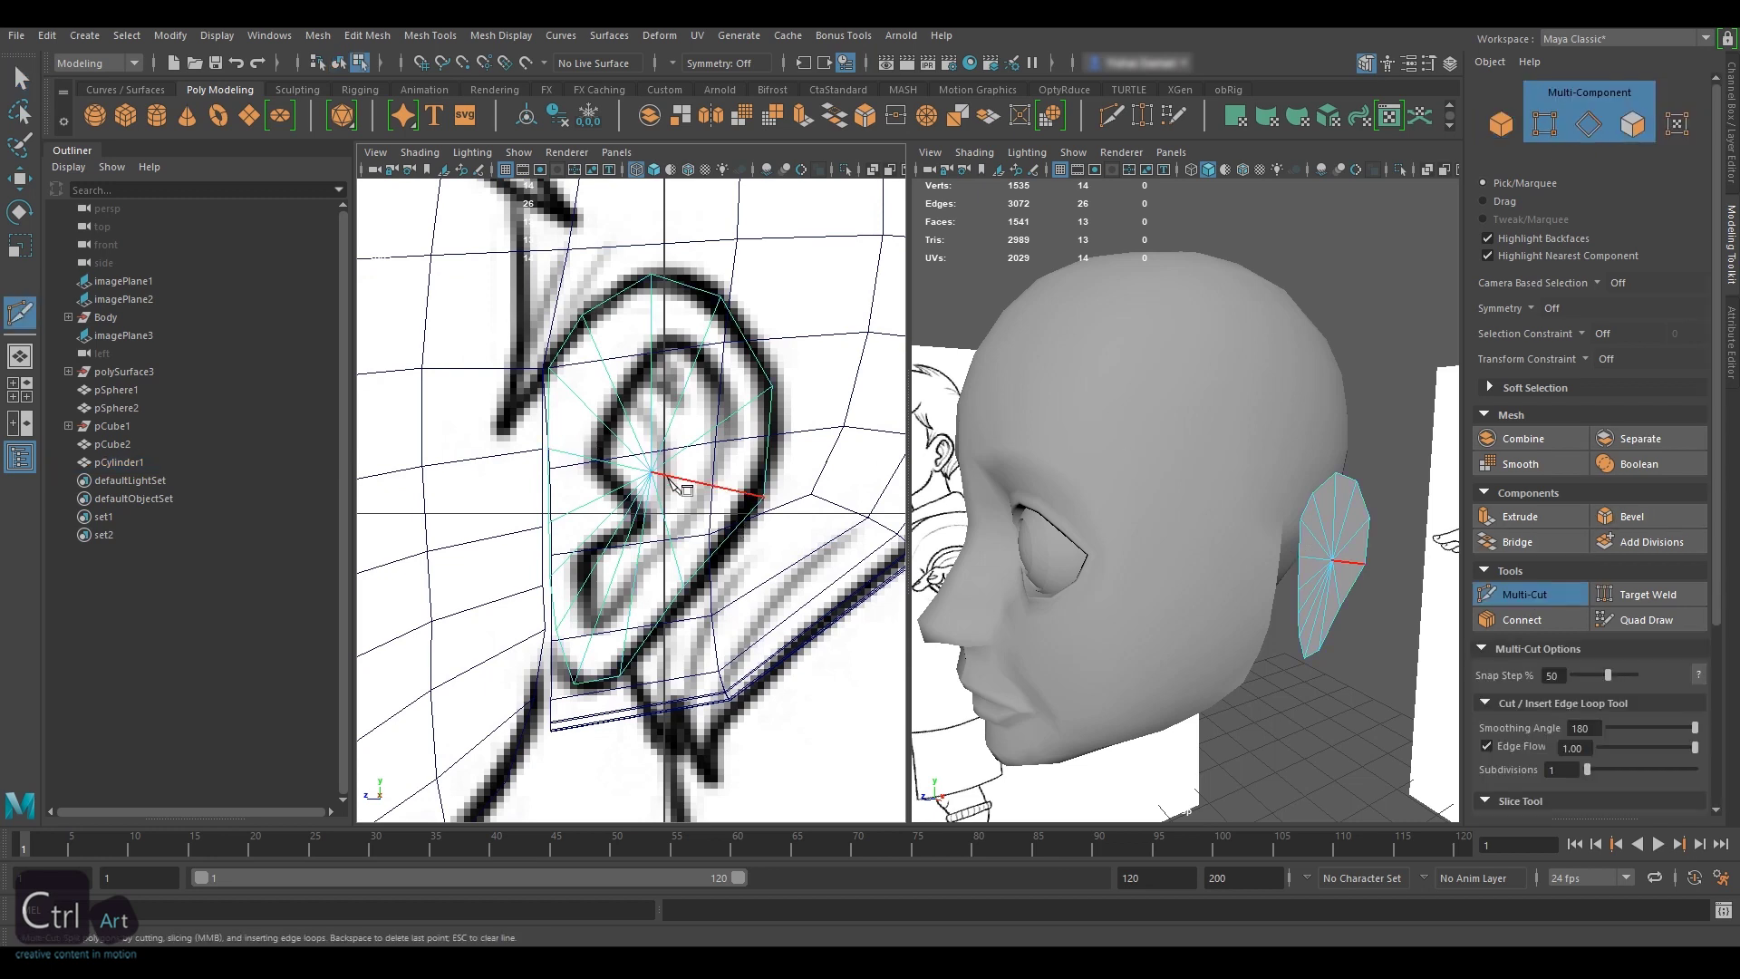
key(q)
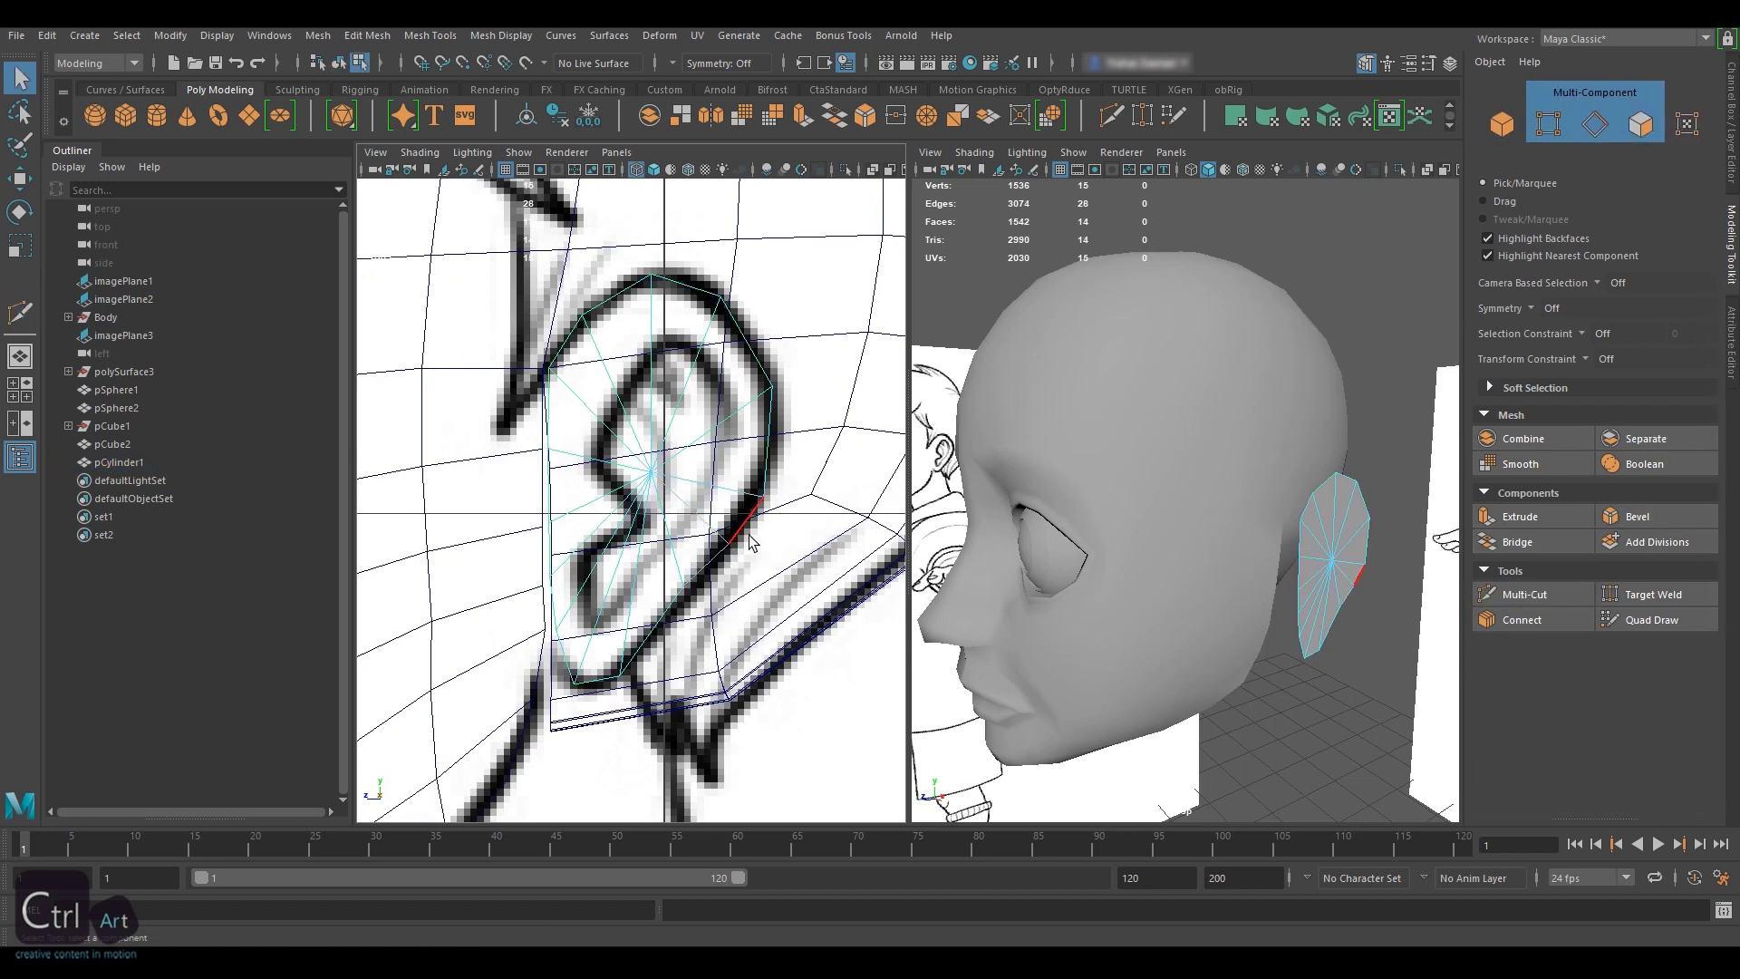
key(w)
drag(727, 453, 756, 396)
click(764, 497)
drag(674, 483, 680, 483)
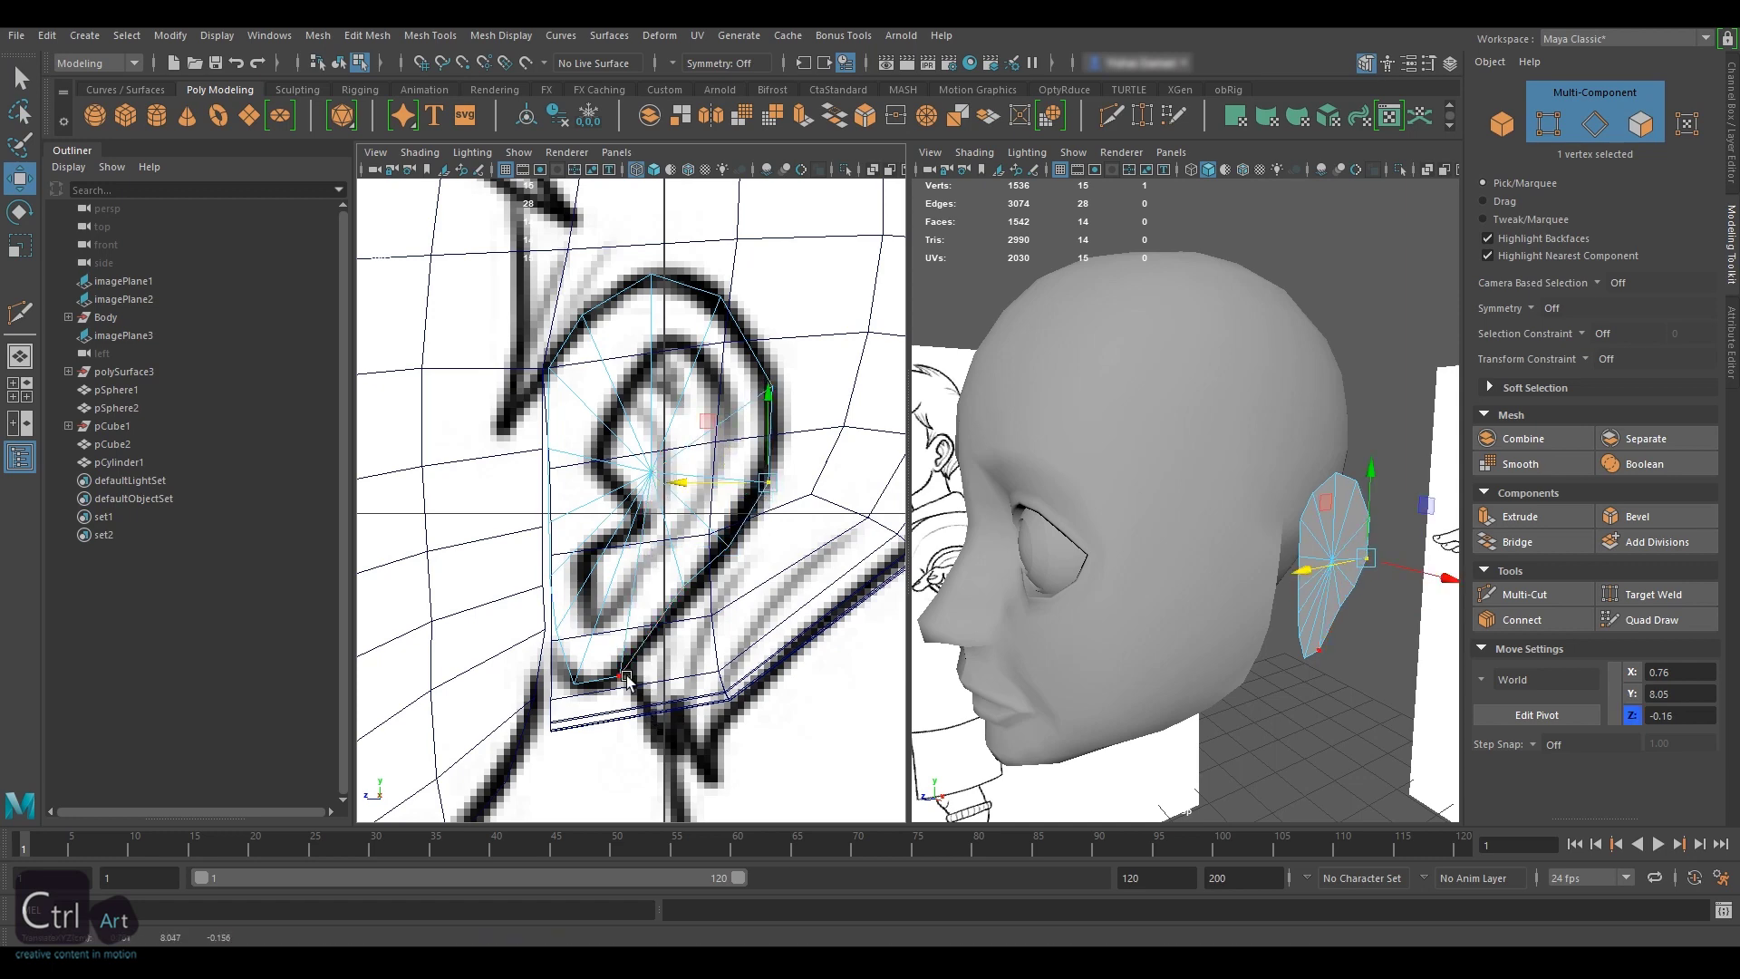
- Select all of the disc's faces, inspect how the disc sits against the head, and return to object selection
double_click(1340, 523)
key(r)
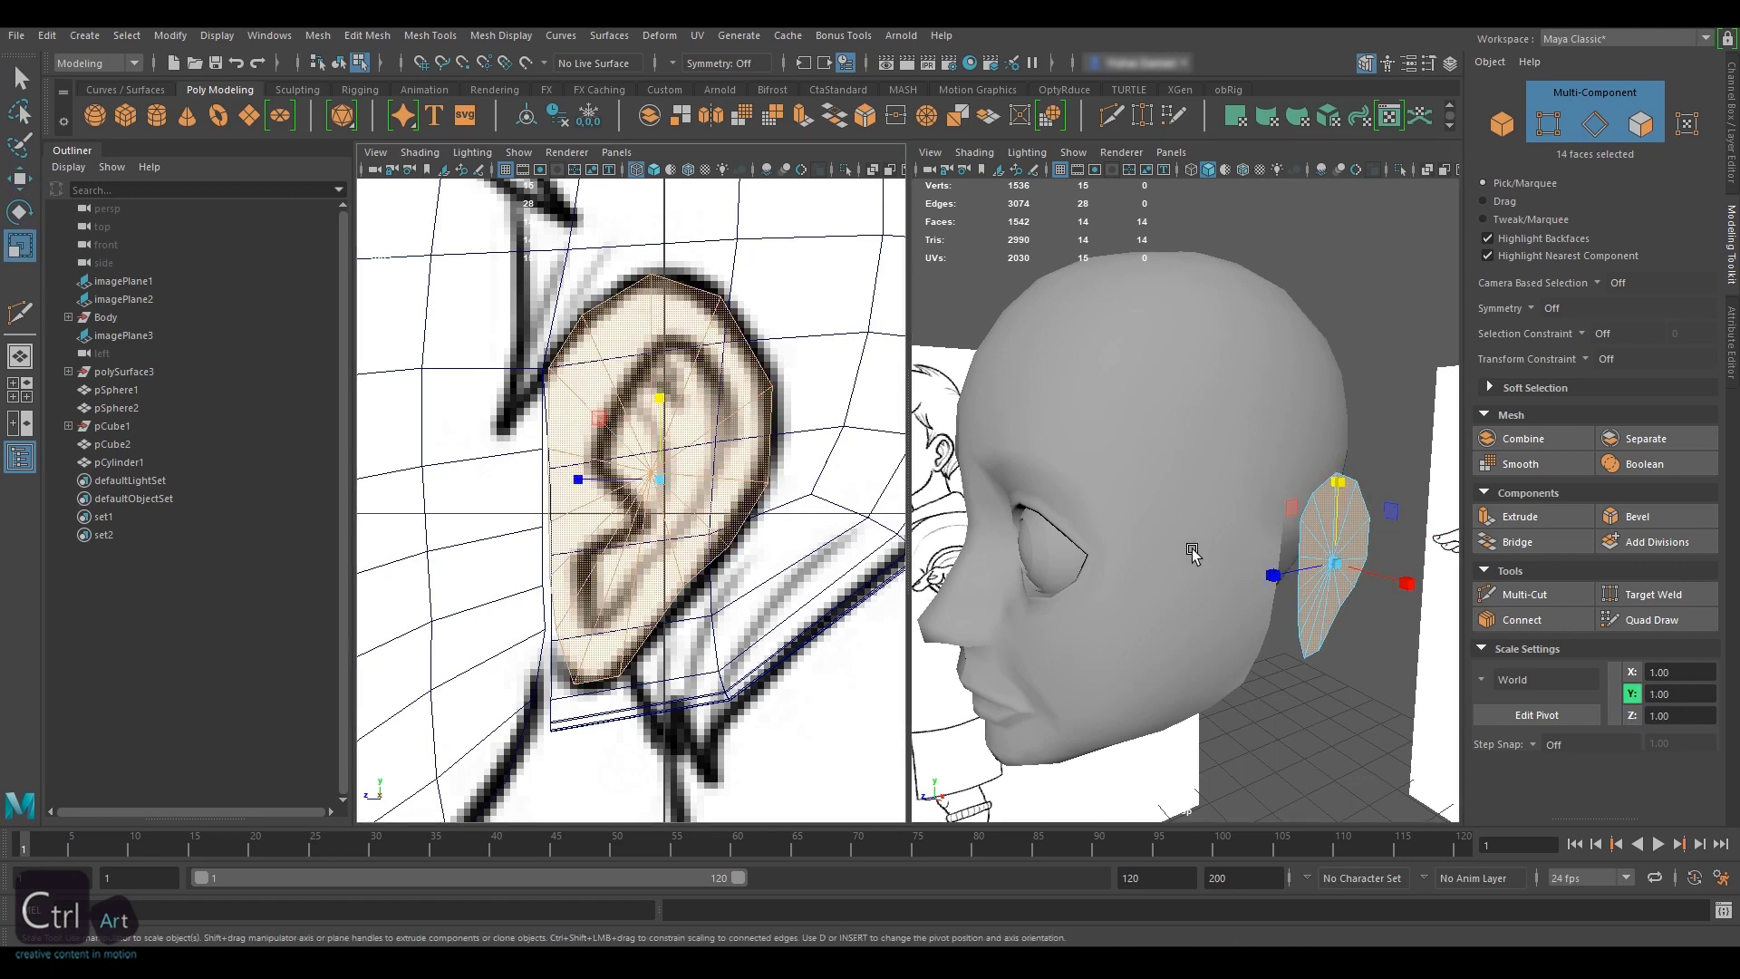
mouse_move(1200, 551)
alt+mouse_down()
mouse_move(1255, 549)
mouse_move(1233, 557)
alt+mouse_up()
scroll(1256, 549, up, 3)
alt+middle_drag(762, 492, 785, 498)
scroll(785, 498, down, 5)
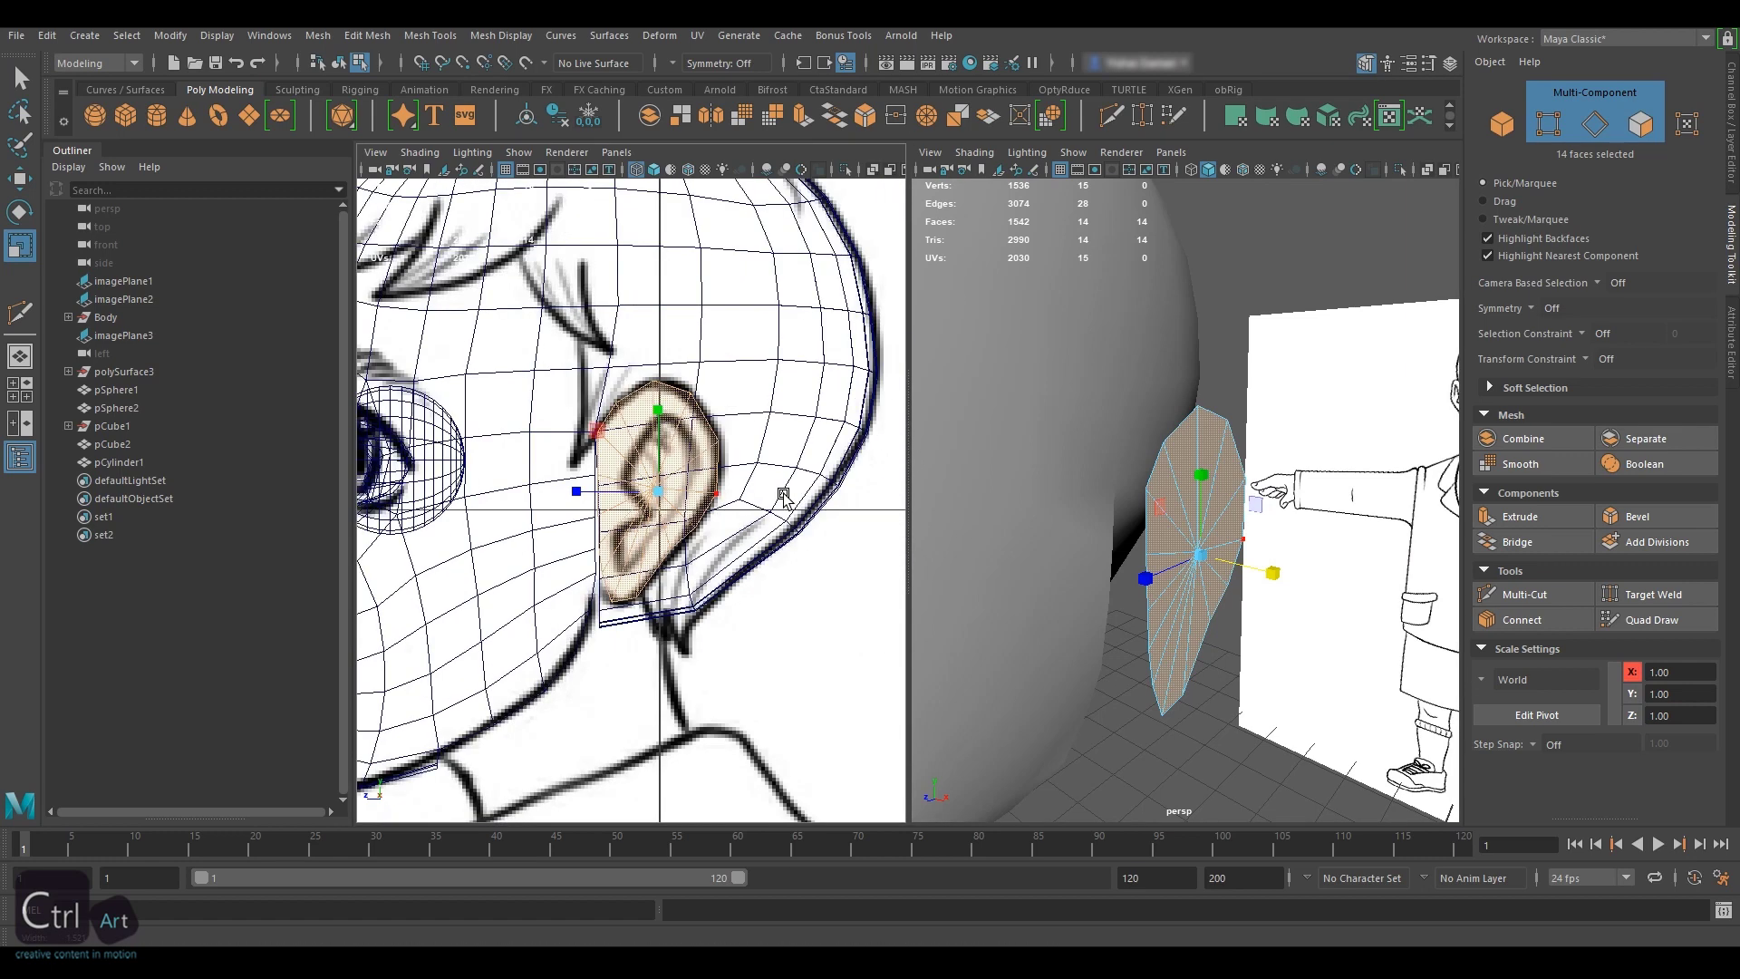
scroll(785, 498, up, 4)
key(F8)
alt+click(739, 385)
scroll(739, 385, up, 3)
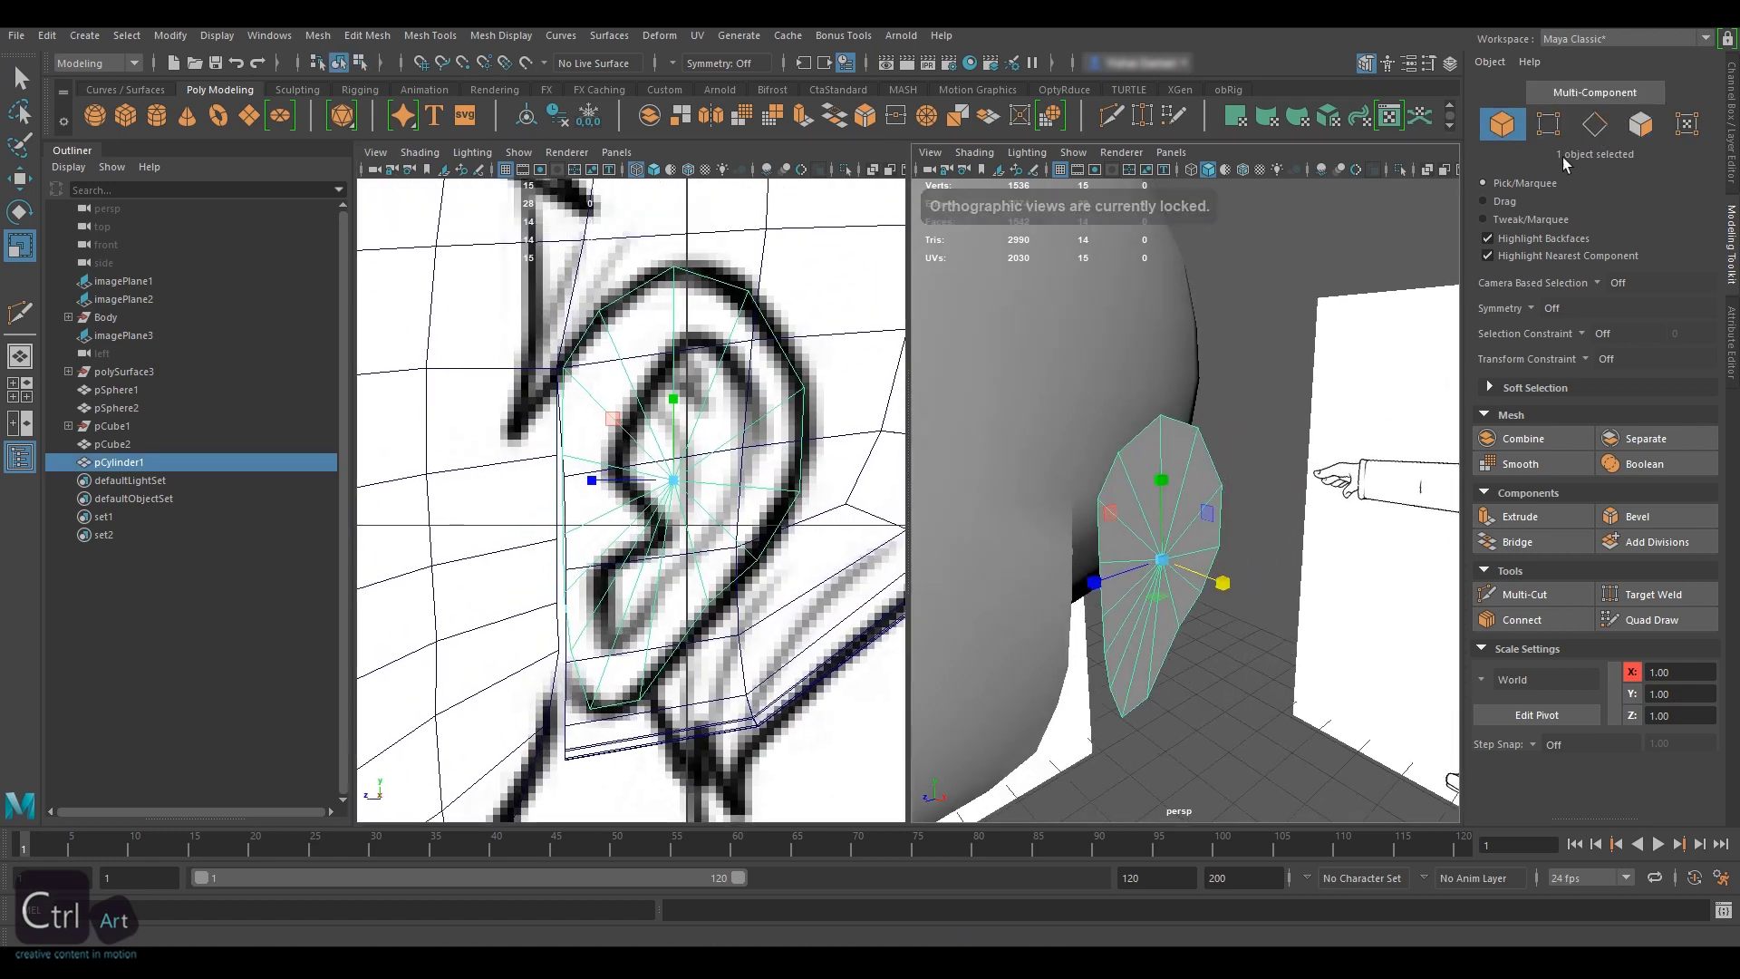
- Delete all radial edges inside the ear disc, leaving a single face bounded by its outline
key(F10)
click(736, 332)
shift+drag(773, 478, 691, 540)
key(Delete)
- Connect opposite front and back border vertices across the lower half of the ear face with crosswise edges
click(1554, 133)
alt+drag(1306, 390, 1042, 481)
click(1052, 533)
shift+click(1144, 500)
click(1512, 620)
click(1512, 620)
key(Return)
click(1047, 446)
shift+click(1214, 419)
click(1513, 620)
key(Return)
- Connect the remaining opposite border vertices across the upper half of the ear face
click(1046, 387)
shift+click(1217, 346)
click(1489, 618)
key(Return)
click(1045, 321)
shift+click(1179, 273)
click(1514, 620)
key(Return)
alt+middle_drag(1154, 440, 1215, 546)
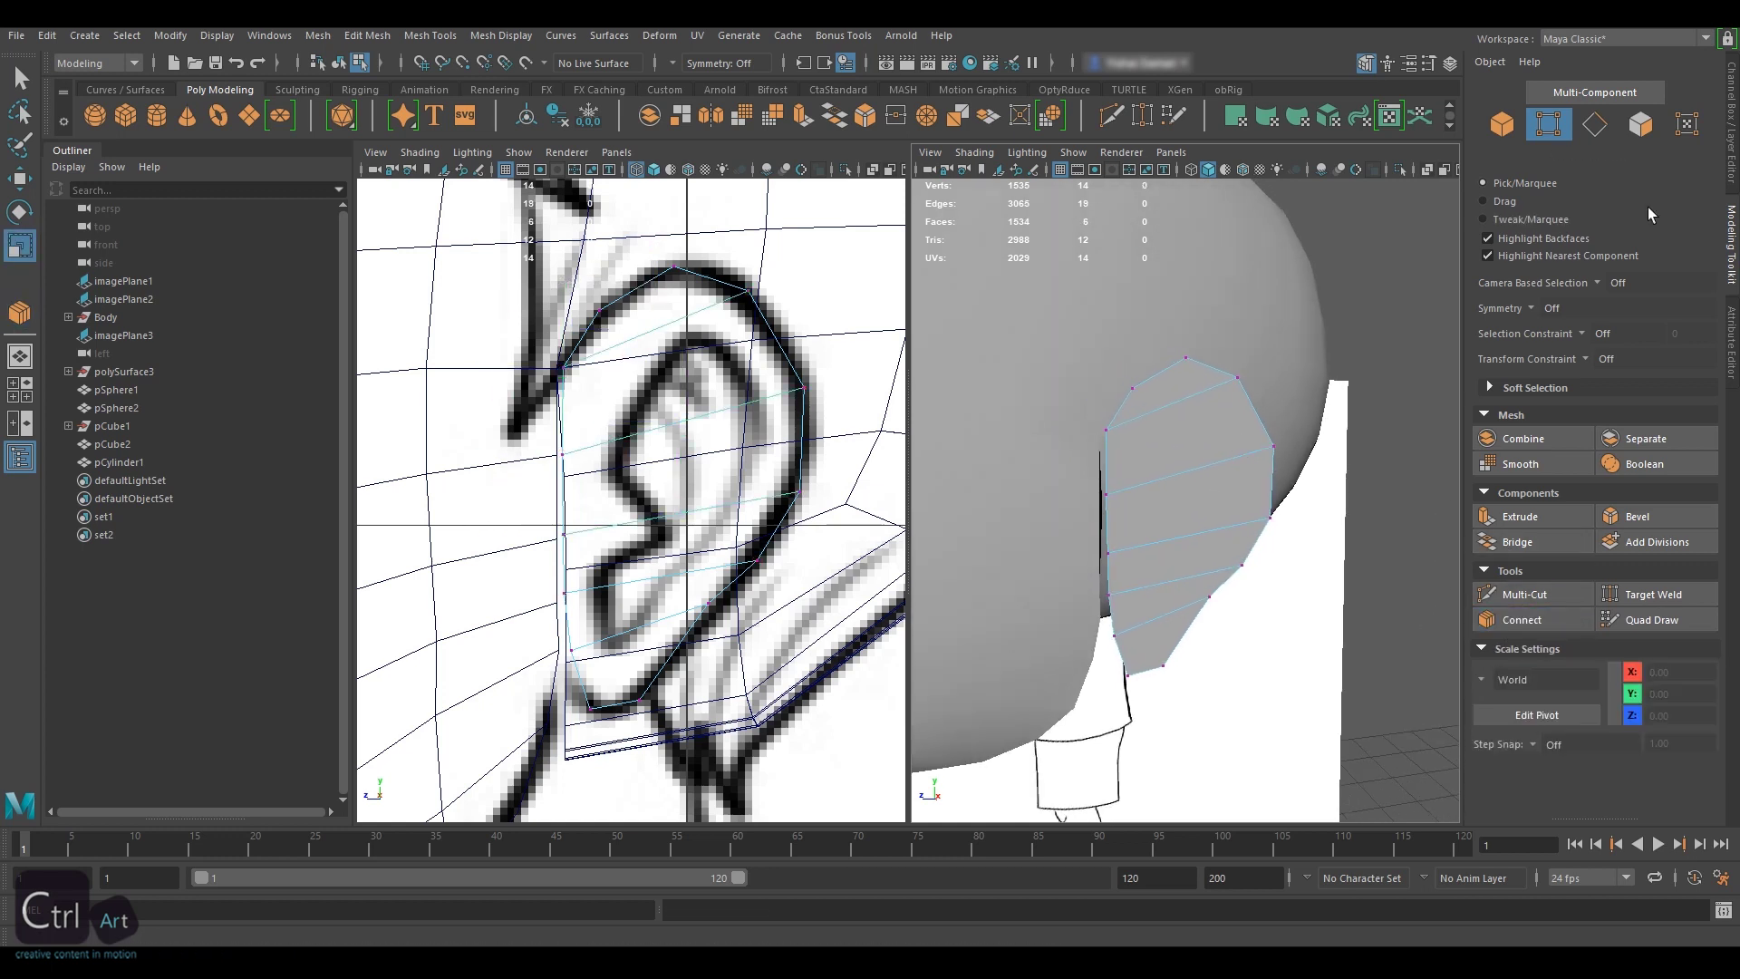
- Select all six ear faces and extrude them outward along X to give the ear thickness
click(1641, 125)
click(671, 310)
shift+click(698, 374)
shift+click(714, 446)
shift+click(696, 535)
shift+click(669, 595)
shift+click(646, 653)
alt+drag(1106, 576, 1195, 555)
key(ctrl+e)
key(w)
drag(1332, 527, 1226, 522)
- Insert a centered edge loop lengthwise around the ear with Multi-Cut and select the whole loop
key(ctrl+shift+x)
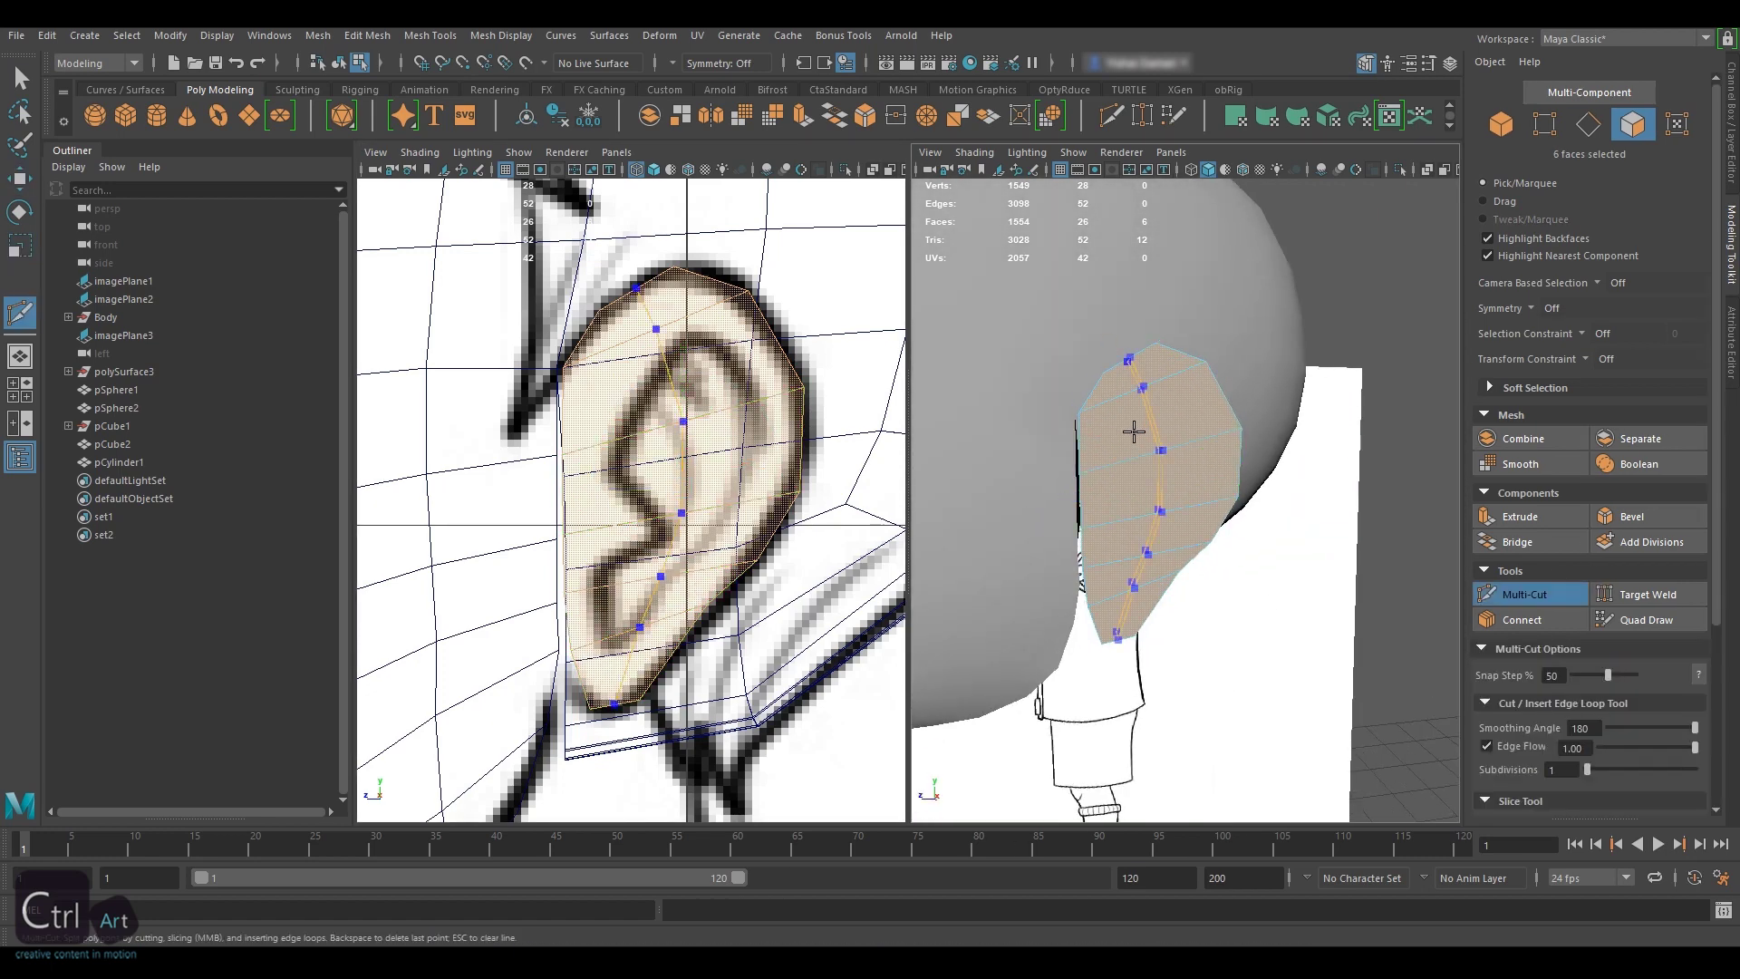
alt+drag(1169, 454, 1194, 401)
ctrl+shift+click(1221, 438)
key(q)
click(1597, 125)
double_click(1225, 470)
key(r)
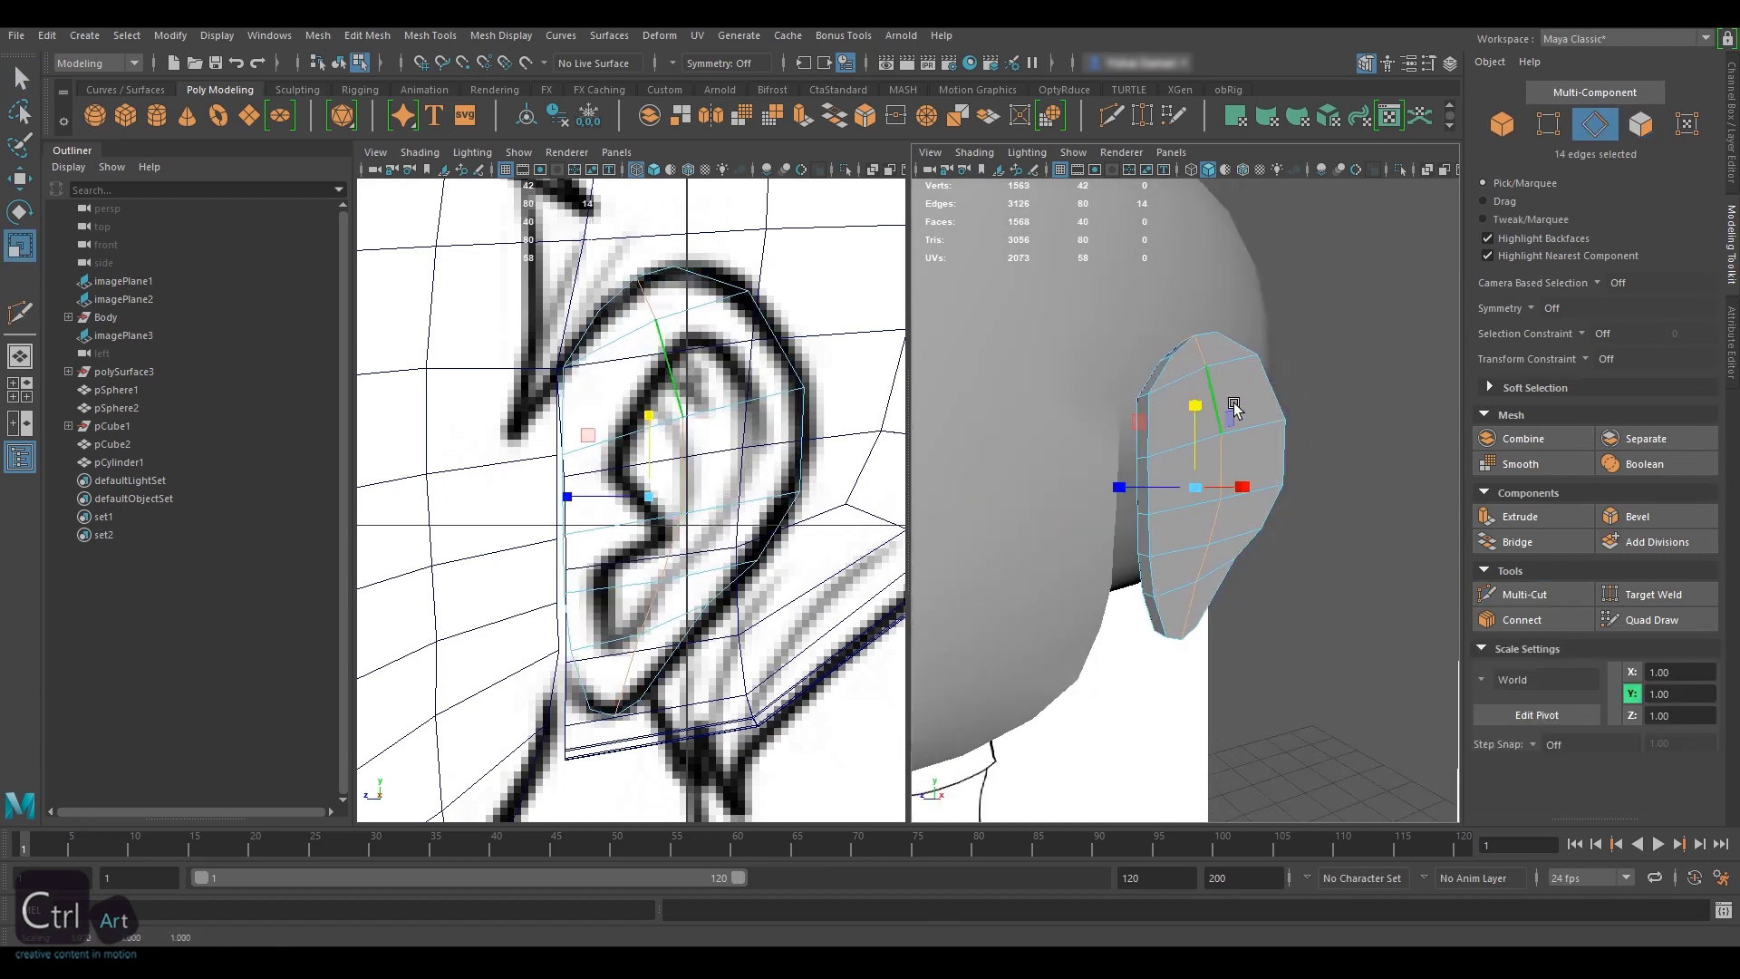
alt+drag(1314, 413, 1359, 458)
- Extrude the ear's outer side faces and scale the extrusion inward to form a rim
click(1642, 125)
key(ctrl+e)
key(w)
key(r)
drag(1271, 508, 1237, 508)
- Move the upper vertices of the ear's inner loop to follow the sketched inner ear contour
key(F9)
alt+drag(1360, 494, 1275, 486)
key(w)
click(1229, 517)
alt+drag(1170, 530, 1100, 532)
scroll(1178, 408, up, 3)
click(1197, 309)
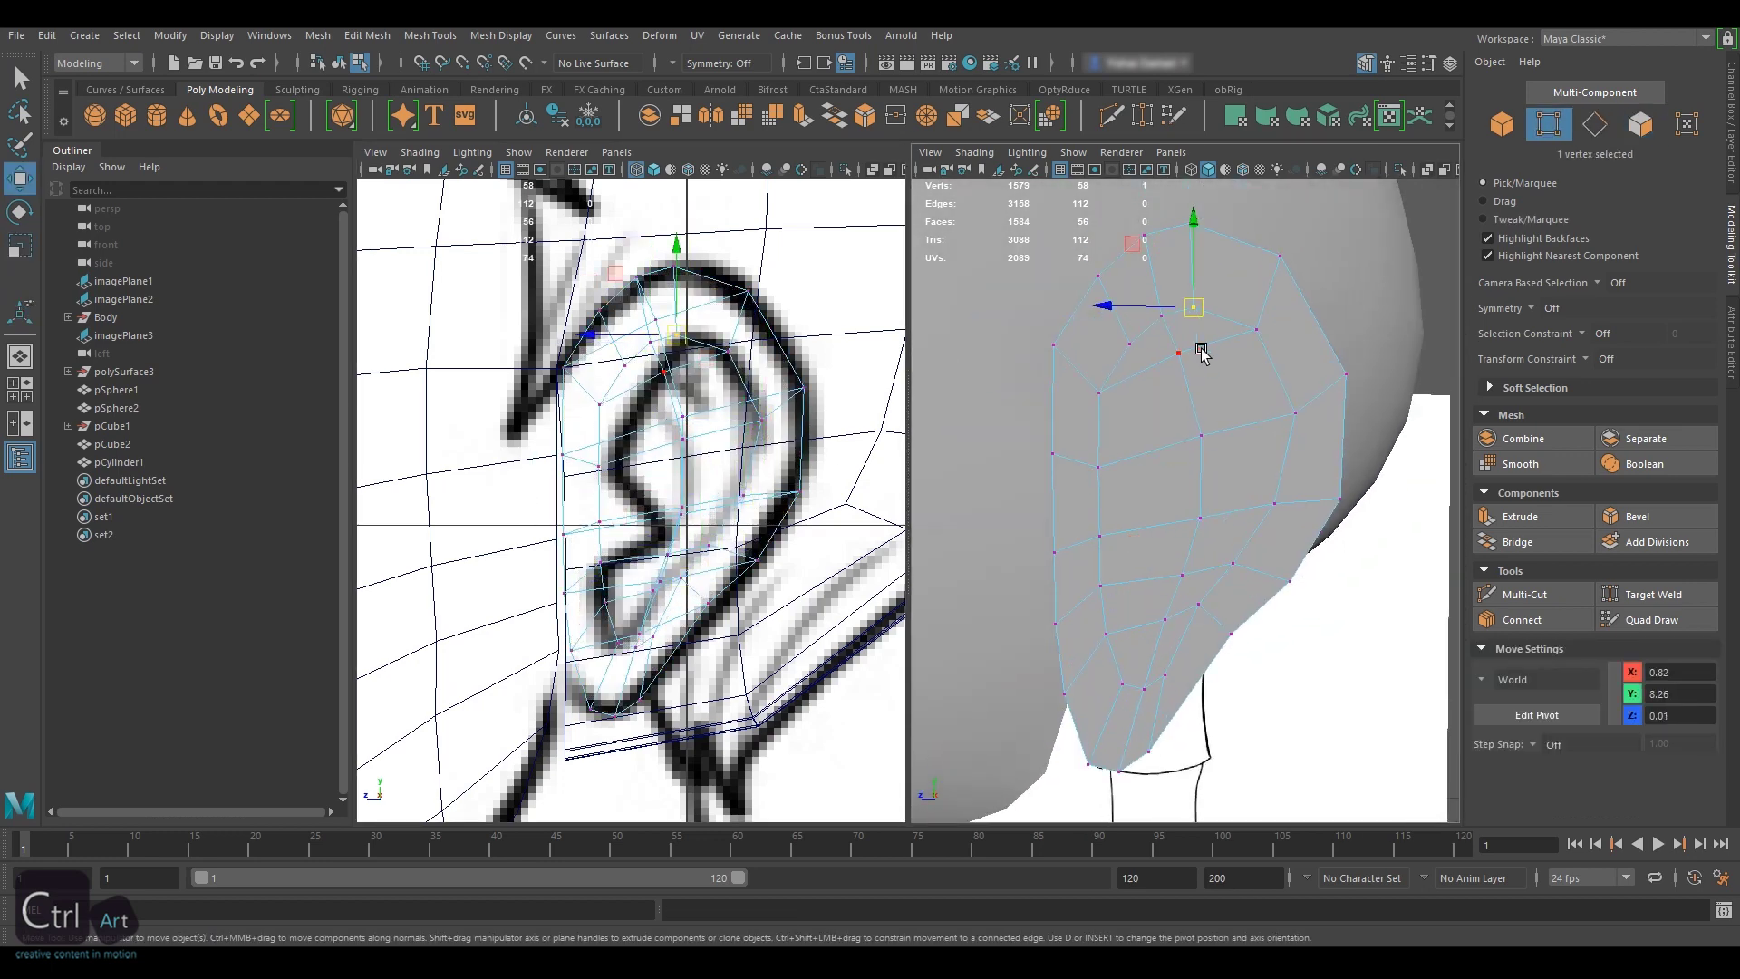
drag(1200, 311, 1159, 349)
drag(1186, 381, 1197, 376)
drag(1201, 436, 1207, 434)
drag(1098, 467, 1120, 460)
- Reposition the lower inner-loop vertices so they form the notch and narrow lower channel of the inner ear
alt+drag(1124, 467, 1176, 493)
drag(1121, 552, 1173, 526)
click(1125, 603)
mouse_move(1125, 603)
mouse_down()
mouse_move(1176, 493)
mouse_move(1215, 489)
mouse_move(1212, 575)
mouse_move(1137, 698)
mouse_move(1116, 609)
mouse_up()
click(1139, 657)
click(1162, 594)
drag(1045, 554, 1040, 555)
drag(1159, 661, 1076, 649)
click(1181, 646)
click(1250, 532)
drag(1173, 534, 1106, 489)
- Select the twelve inner ear faces and extrude them inward to form a recess
key(F11)
drag(1074, 666, 1240, 494)
key(ctrl+e)
key(w)
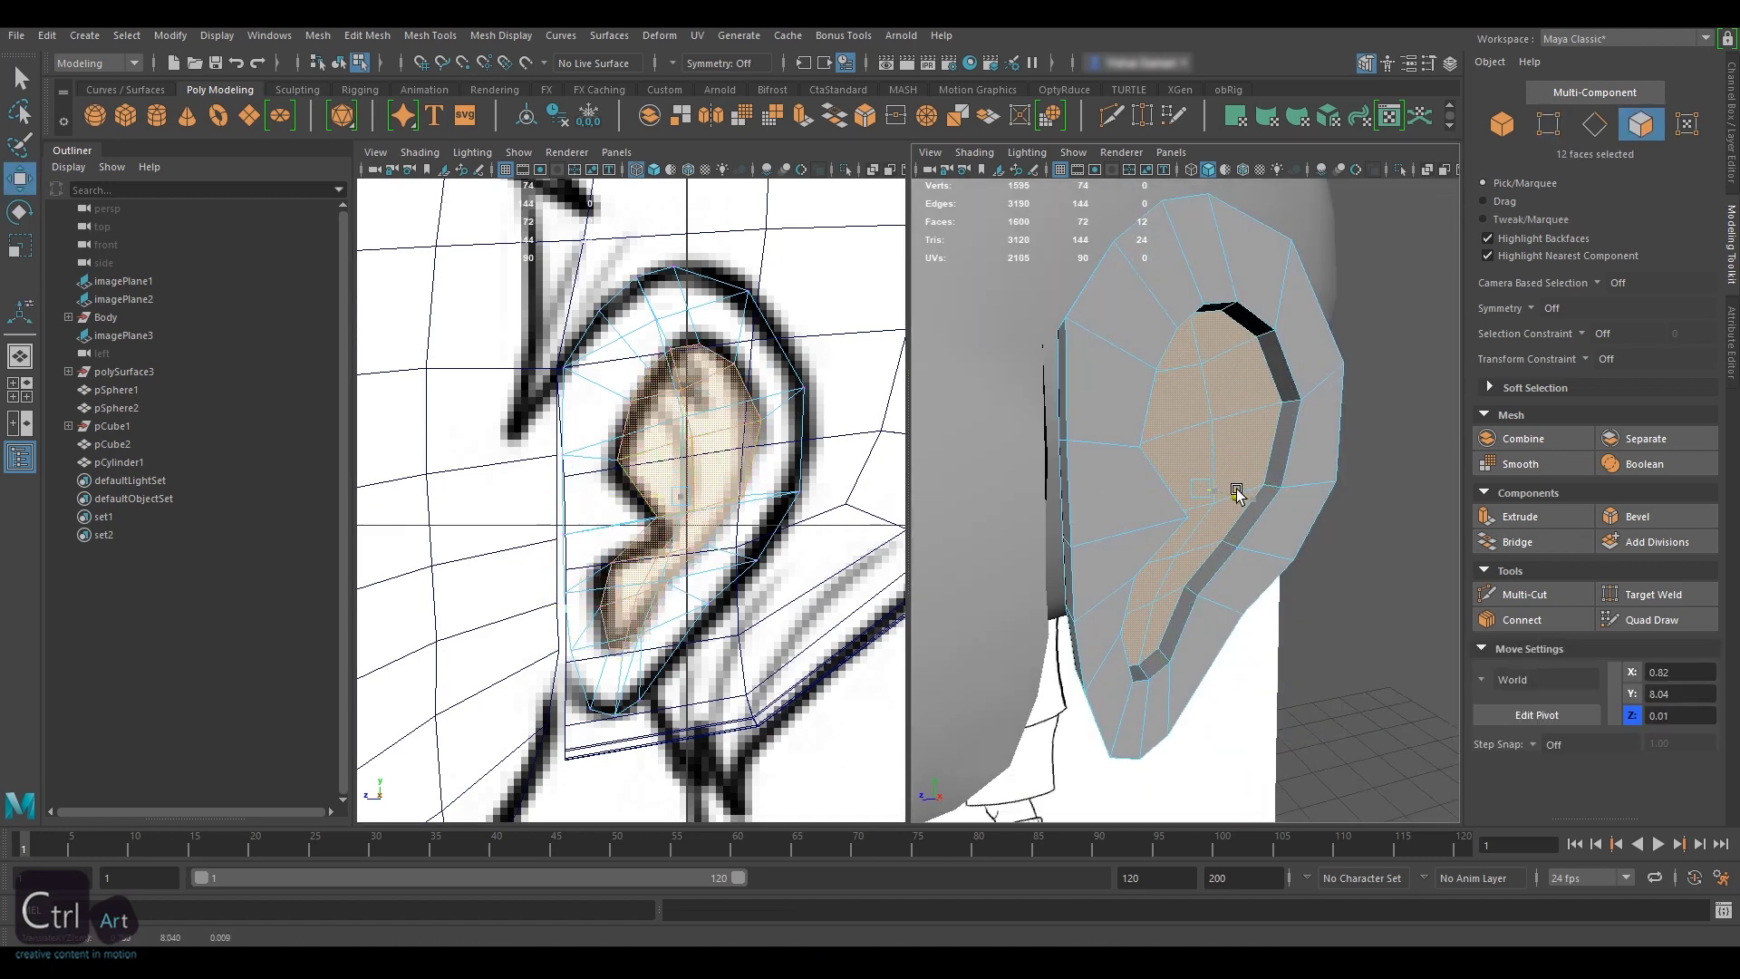
alt+drag(1350, 485, 1271, 462)
- Select the 16-edge loop around the recess's rim, try scaling it uniformly, and undo the scale
click(1594, 127)
double_click(1196, 350)
alt+drag(1098, 421, 1125, 460)
key(r)
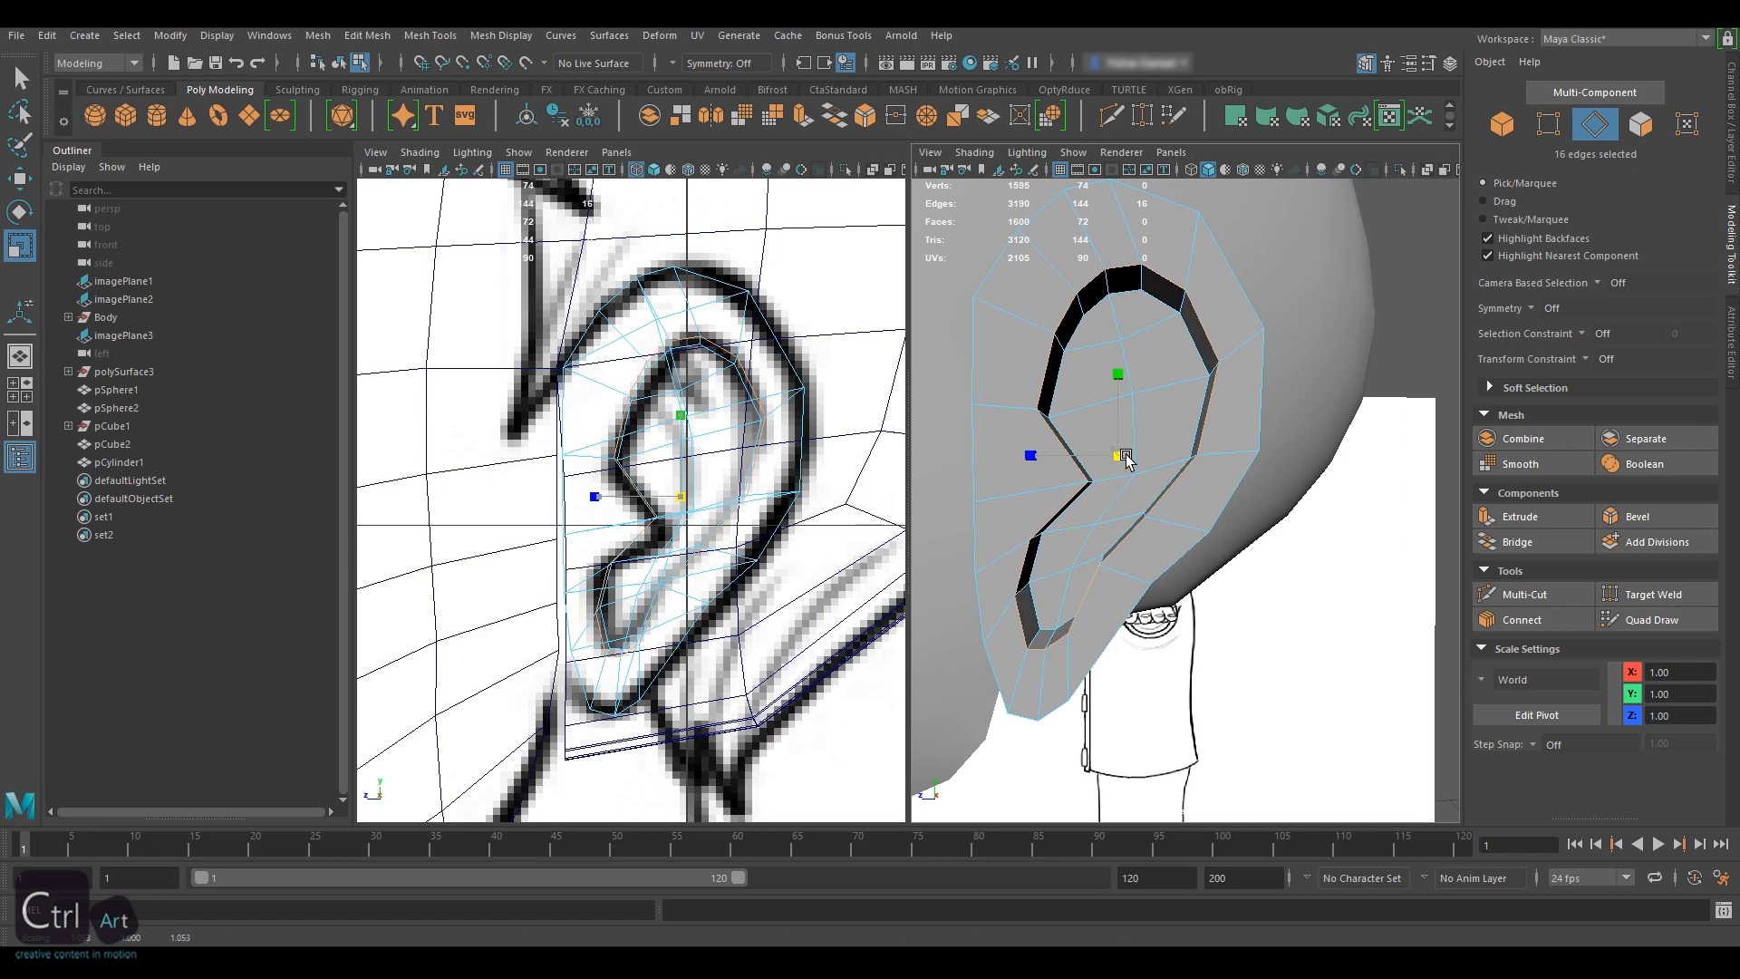
key(ctrl+z)
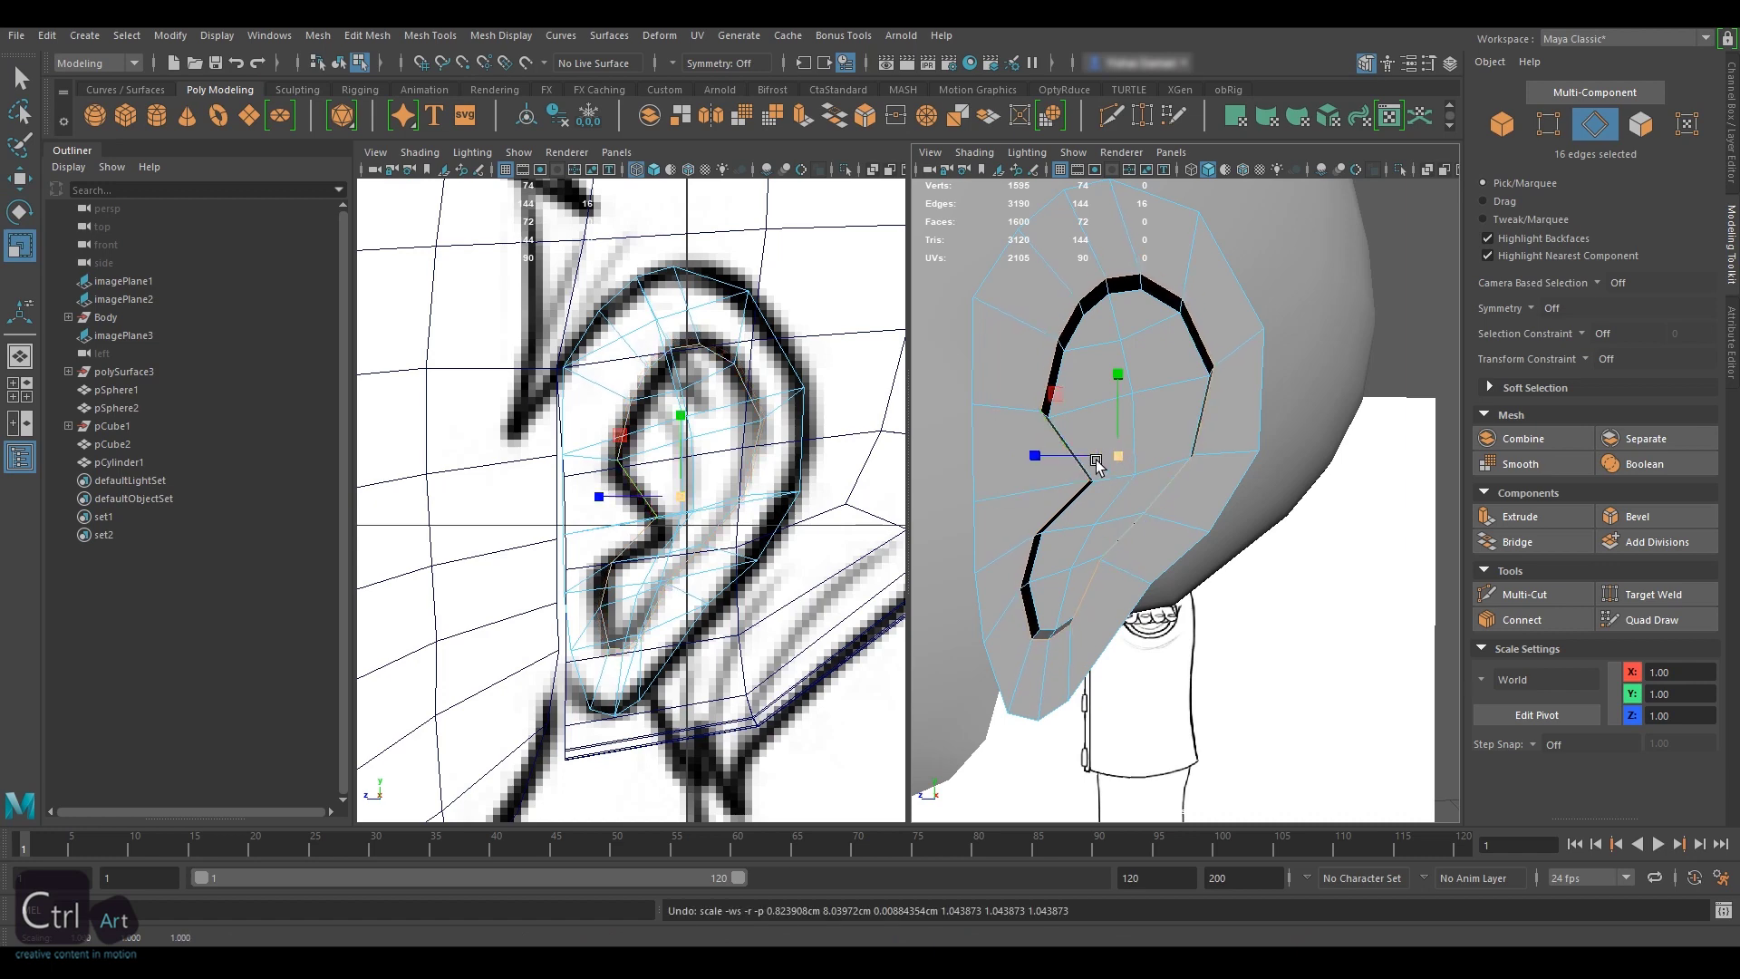
- Bevel the recess's rim edge loop and delete the extra 16-edge loop to leave sloped walls
click(1650, 516)
key(ctrl+z)
click(1632, 519)
alt+drag(1260, 544, 1219, 508)
drag(1339, 632, 1367, 632)
alt+drag(1133, 399, 1044, 398)
double_click(1037, 404)
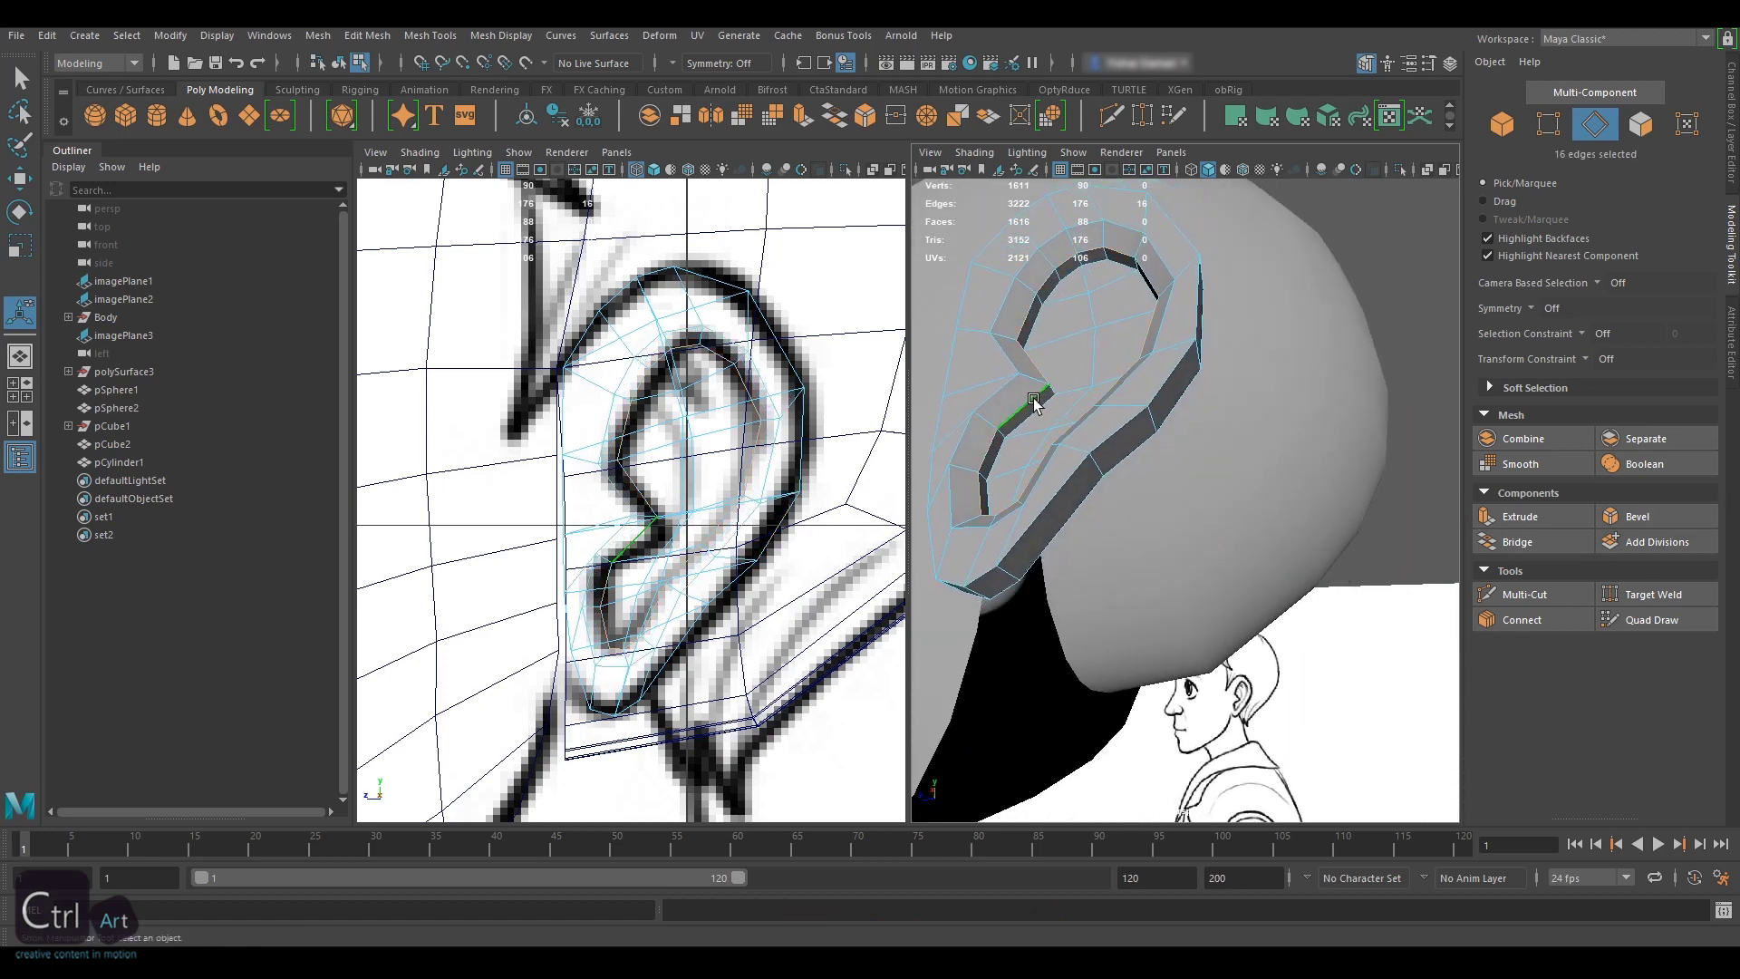
key(Delete)
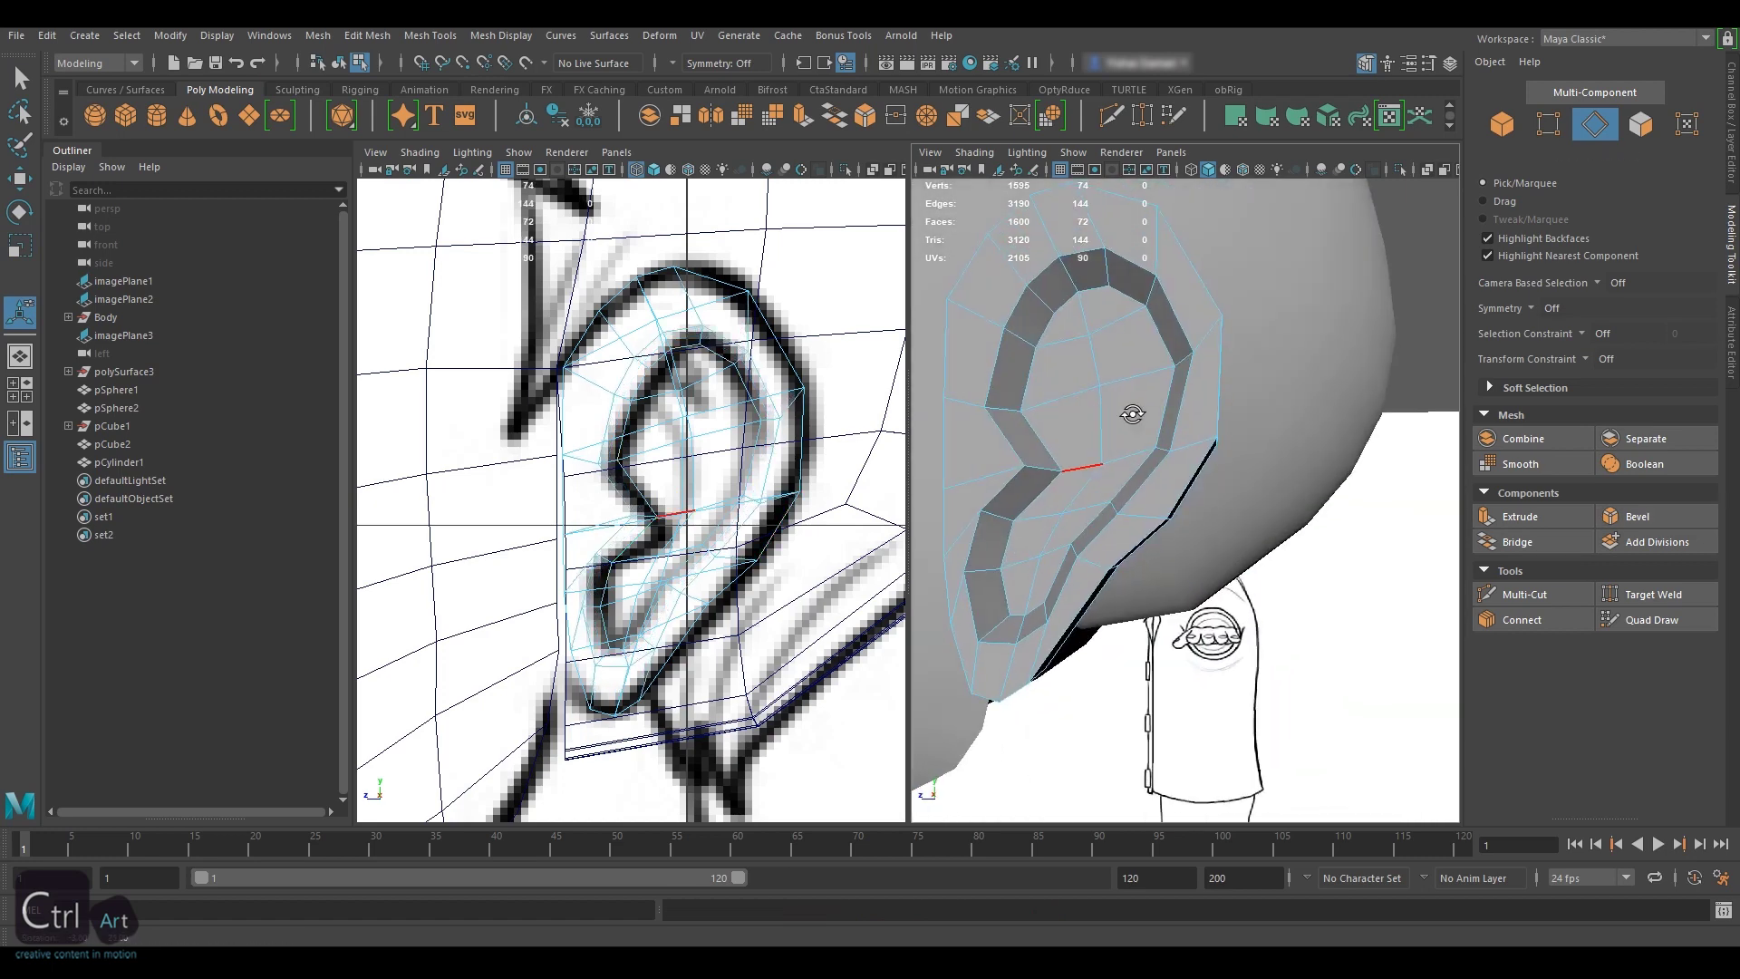
- Reposition the middle vertex on the upper part of the recess floor
alt+drag(1137, 416, 1164, 419)
alt+drag(1100, 362, 1096, 377)
key(F9)
key(w)
click(1179, 374)
click(1183, 427)
ctrl+shift+drag(1183, 428, 1198, 427)
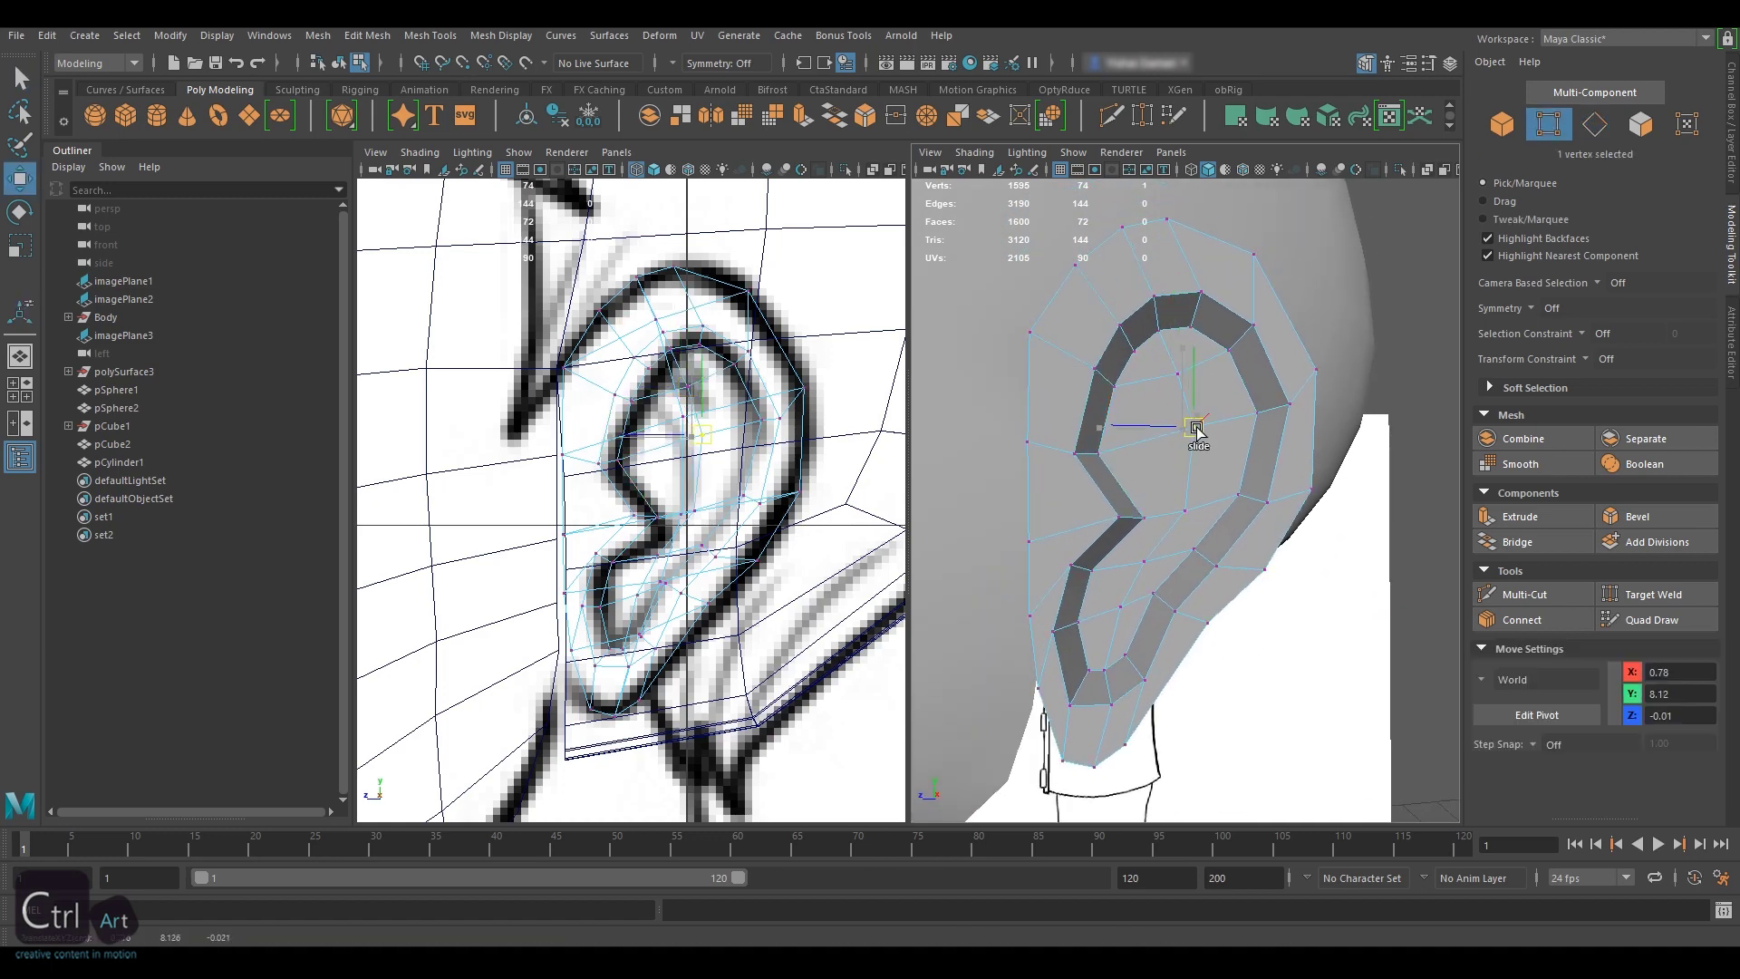
click(1194, 427)
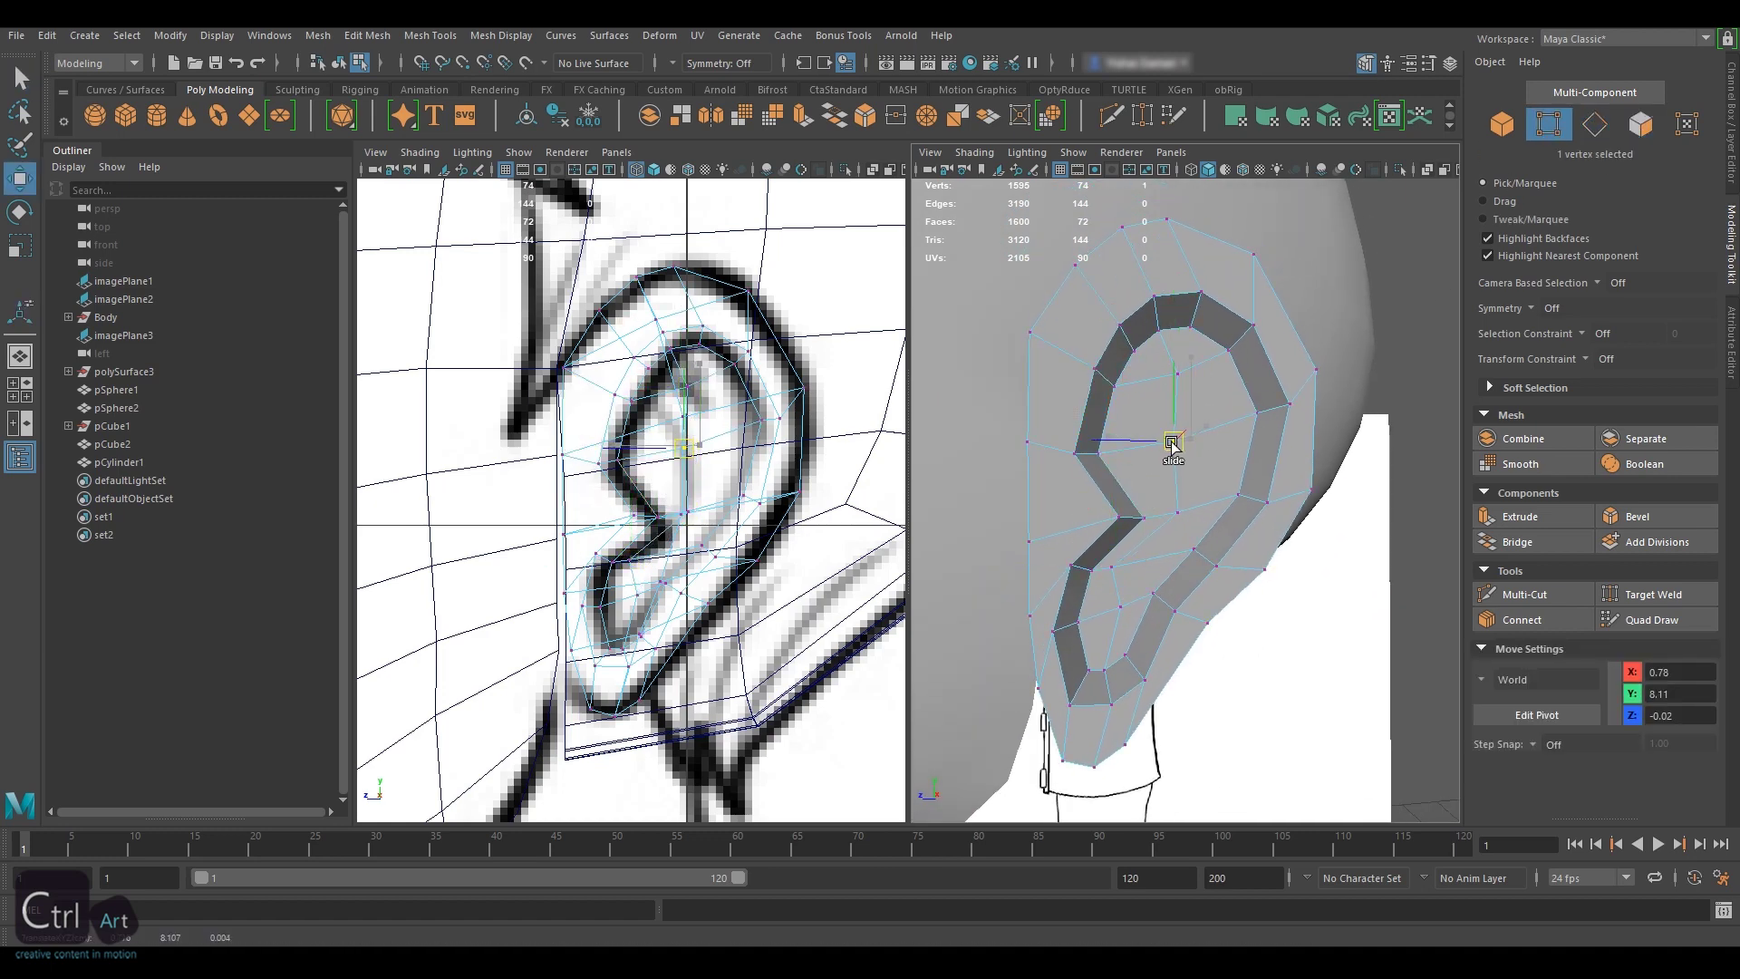
- Select the three recess floor faces beside the front notch and extrude them deeper into the ear
key(F11)
click(1159, 502)
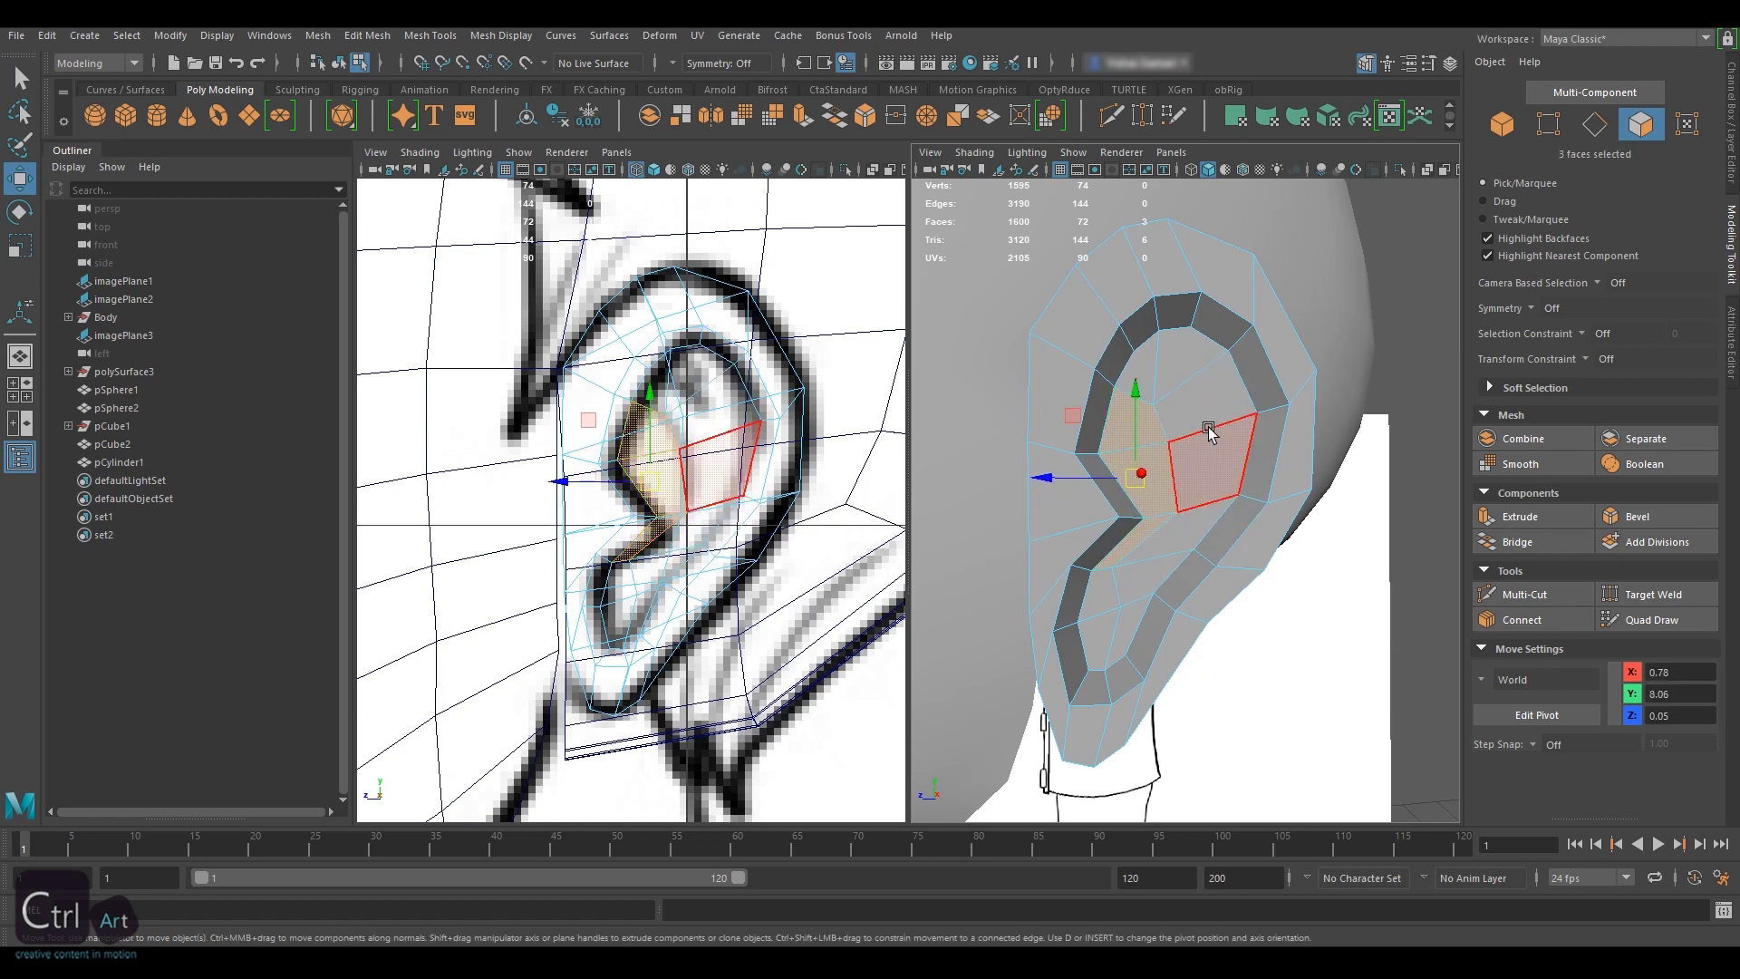
key(ctrl+e)
alt+drag(1154, 504, 1160, 584)
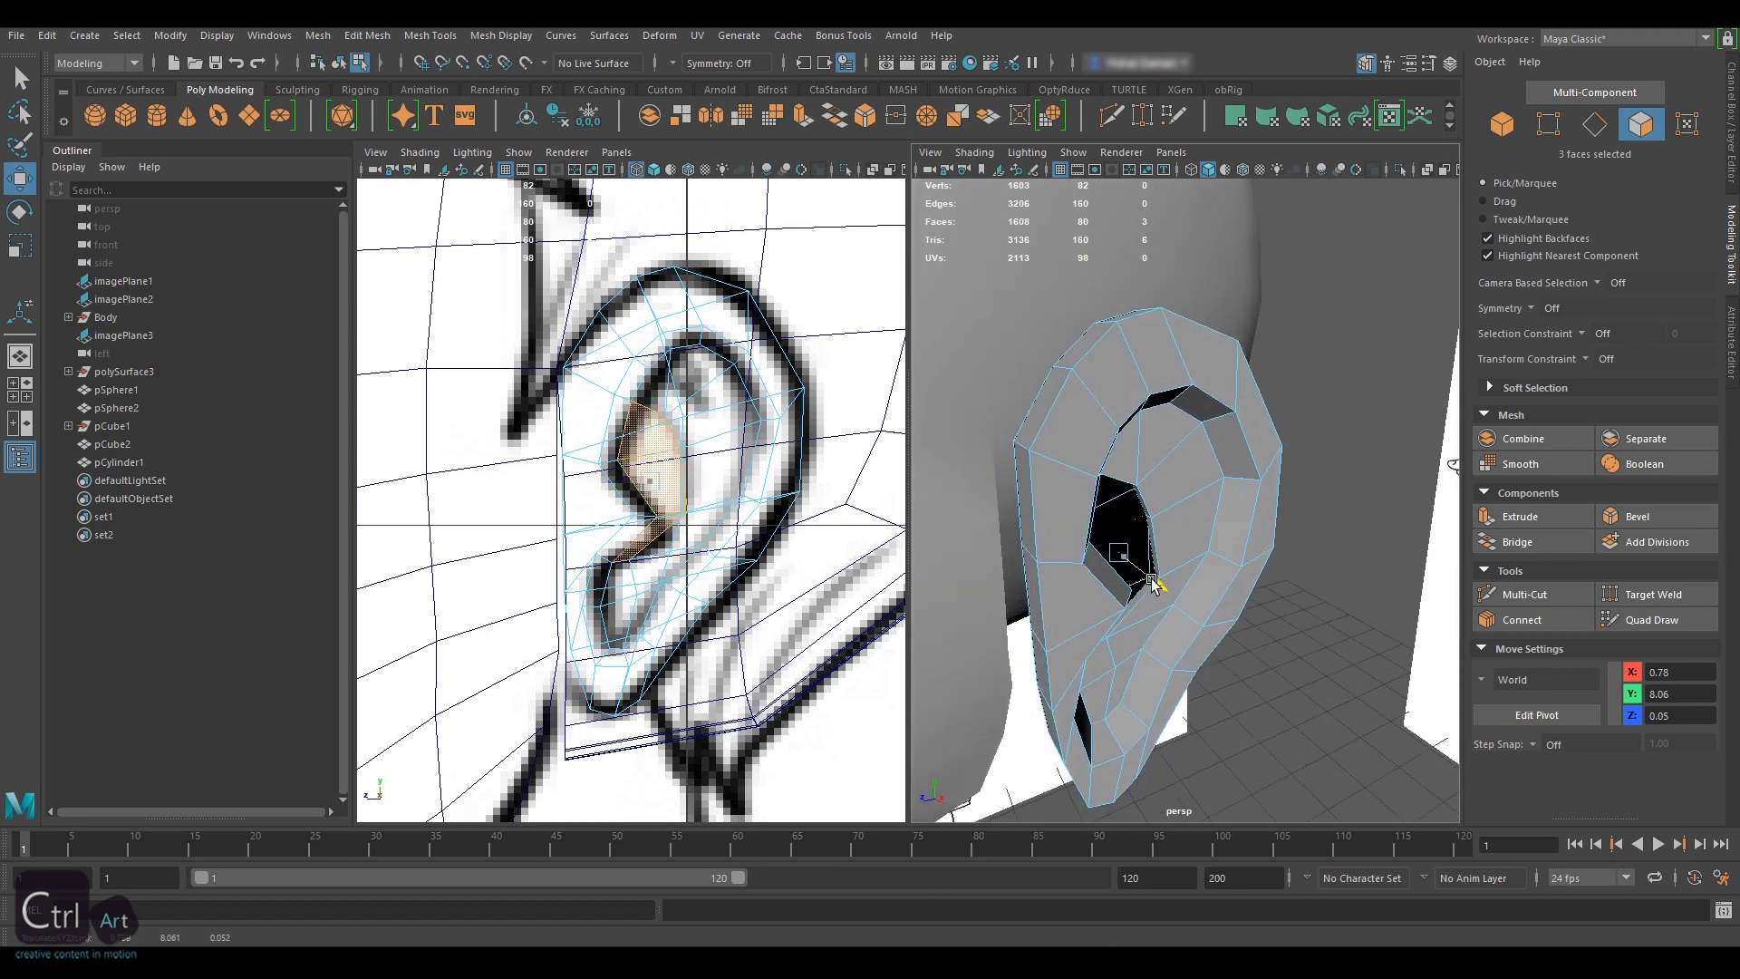
alt+drag(1153, 582, 1178, 508)
- Move the ear along X away from the head, and shift all its back faces along X
right_drag(1219, 390, 1293, 313)
drag(1246, 639, 1439, 435)
right_drag(1346, 490, 1346, 580)
alt+drag(1439, 435, 1270, 396)
scroll(1270, 396, up, 5)
click(1223, 281)
shift+double_click(1219, 408)
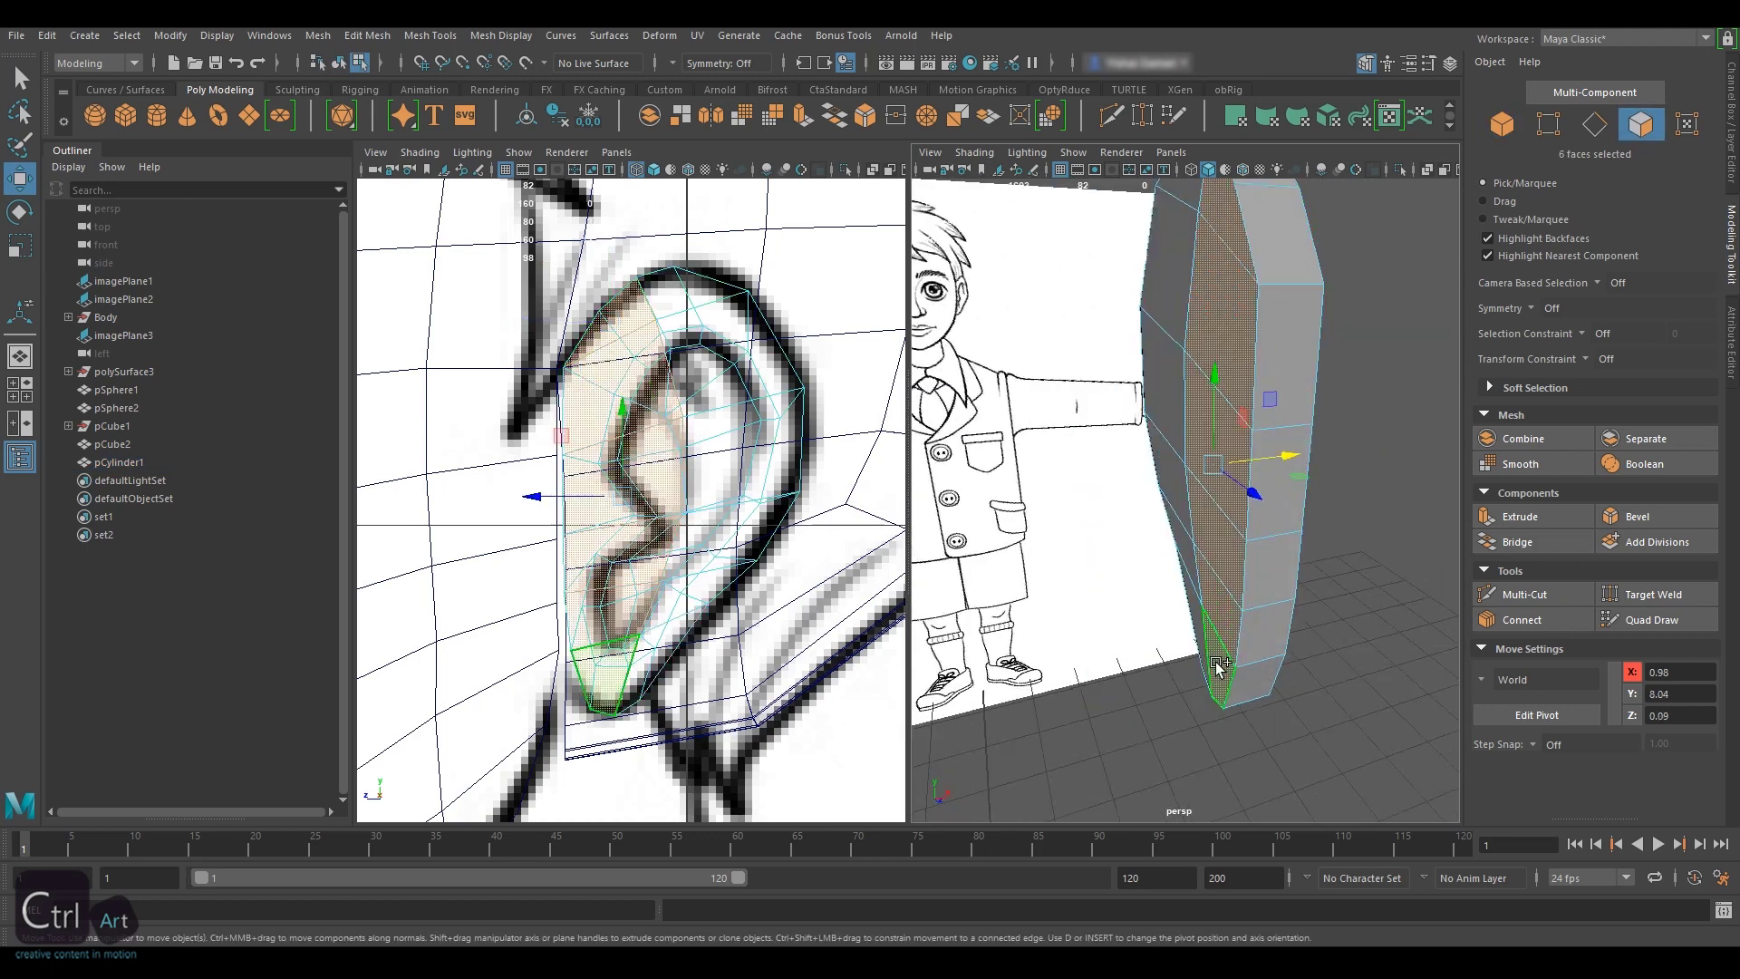
alt+drag(1200, 641, 1178, 625)
shift+double_click(1179, 435)
drag(1267, 509, 1249, 510)
right_drag(1269, 471, 1332, 408)
alt+drag(1287, 489, 1170, 444)
right_drag(1170, 444, 1170, 535)
click(1183, 362)
shift+double_click(1122, 599)
alt+drag(1169, 544, 1190, 451)
scroll(1059, 499, up, 5)
click(1594, 125)
click(1641, 125)
alt+right_drag(1103, 396, 1197, 352)
key(ctrl+z)
key(ctrl+z)
key(ctrl+z)
key(ctrl+z)
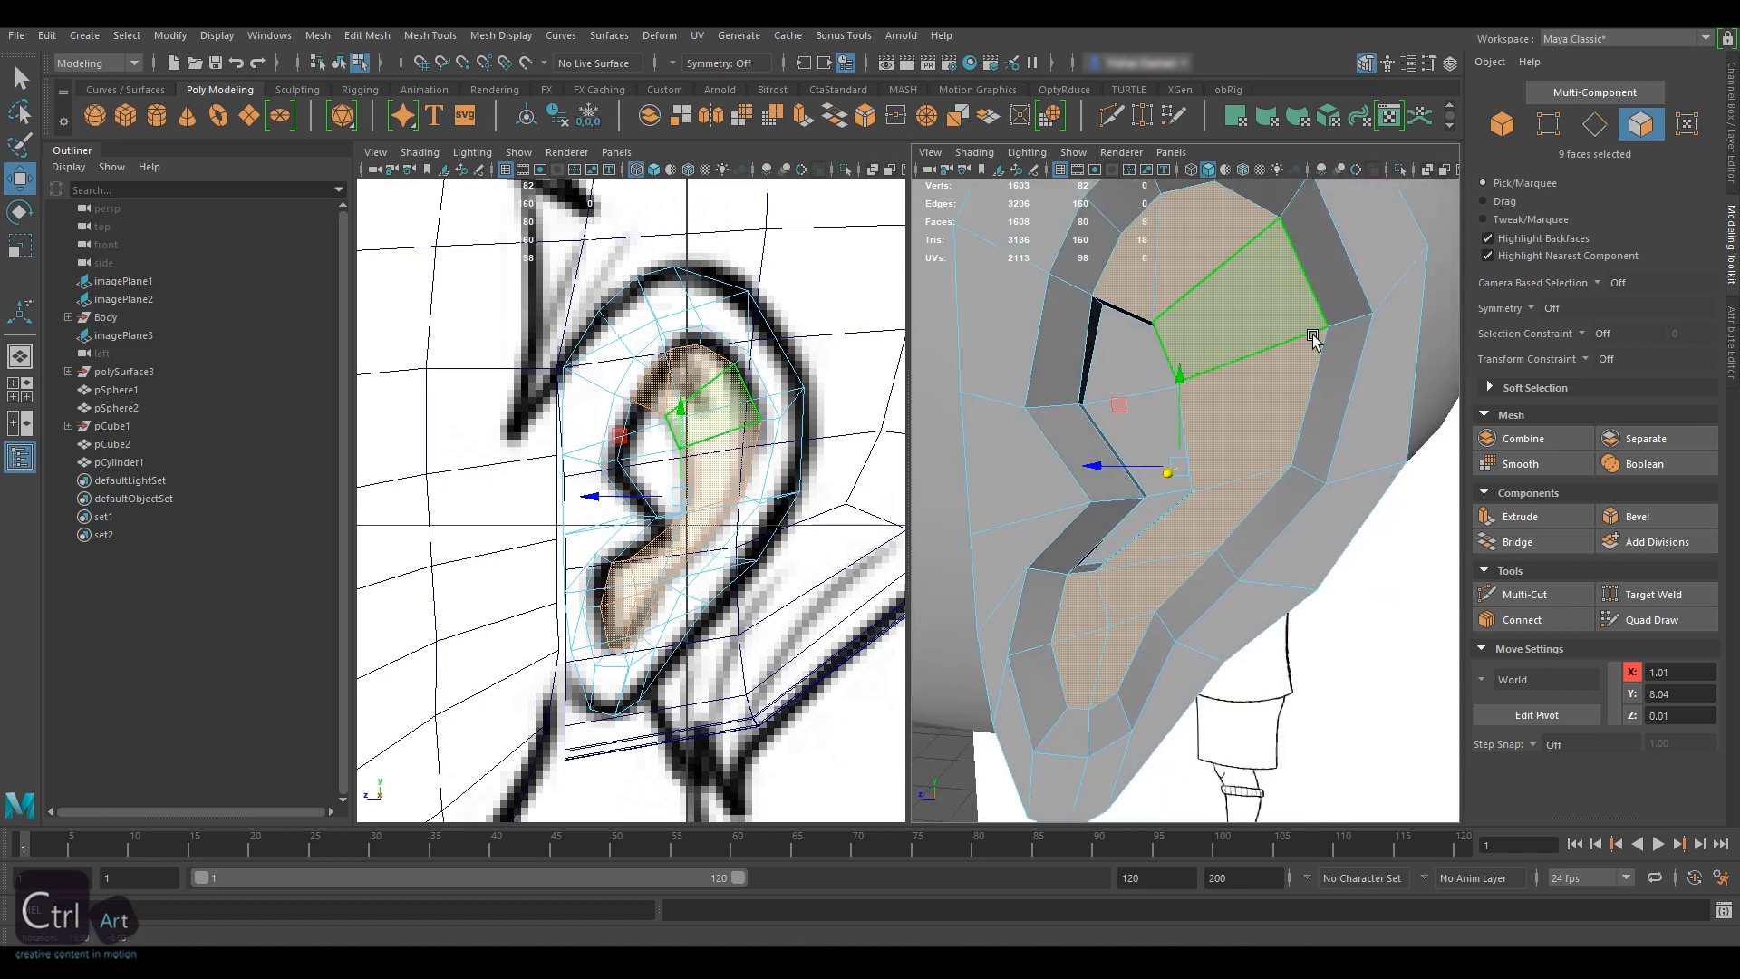
key(ctrl+z)
key(ctrl+z)
key(ctrl+z)
key(ctrl+z)
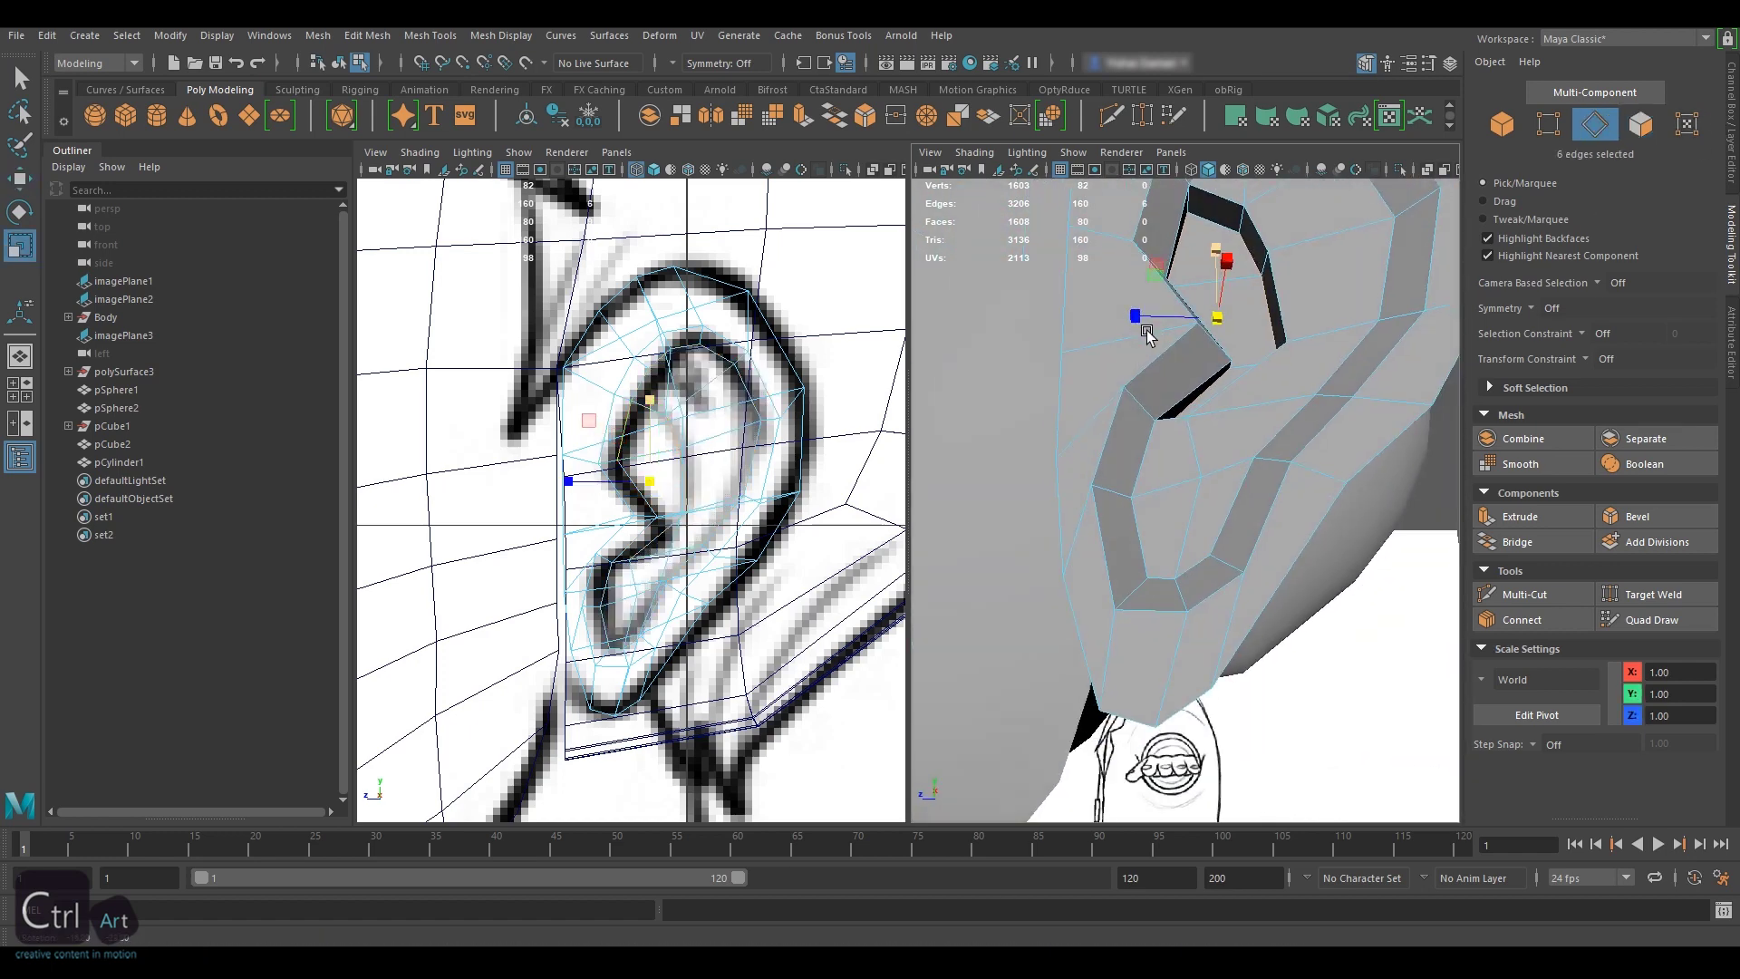
- Bevel the border edges of the sunken ear canal area and remove the extra eight-edge loop
alt+drag(1171, 435, 1158, 357)
click(1643, 517)
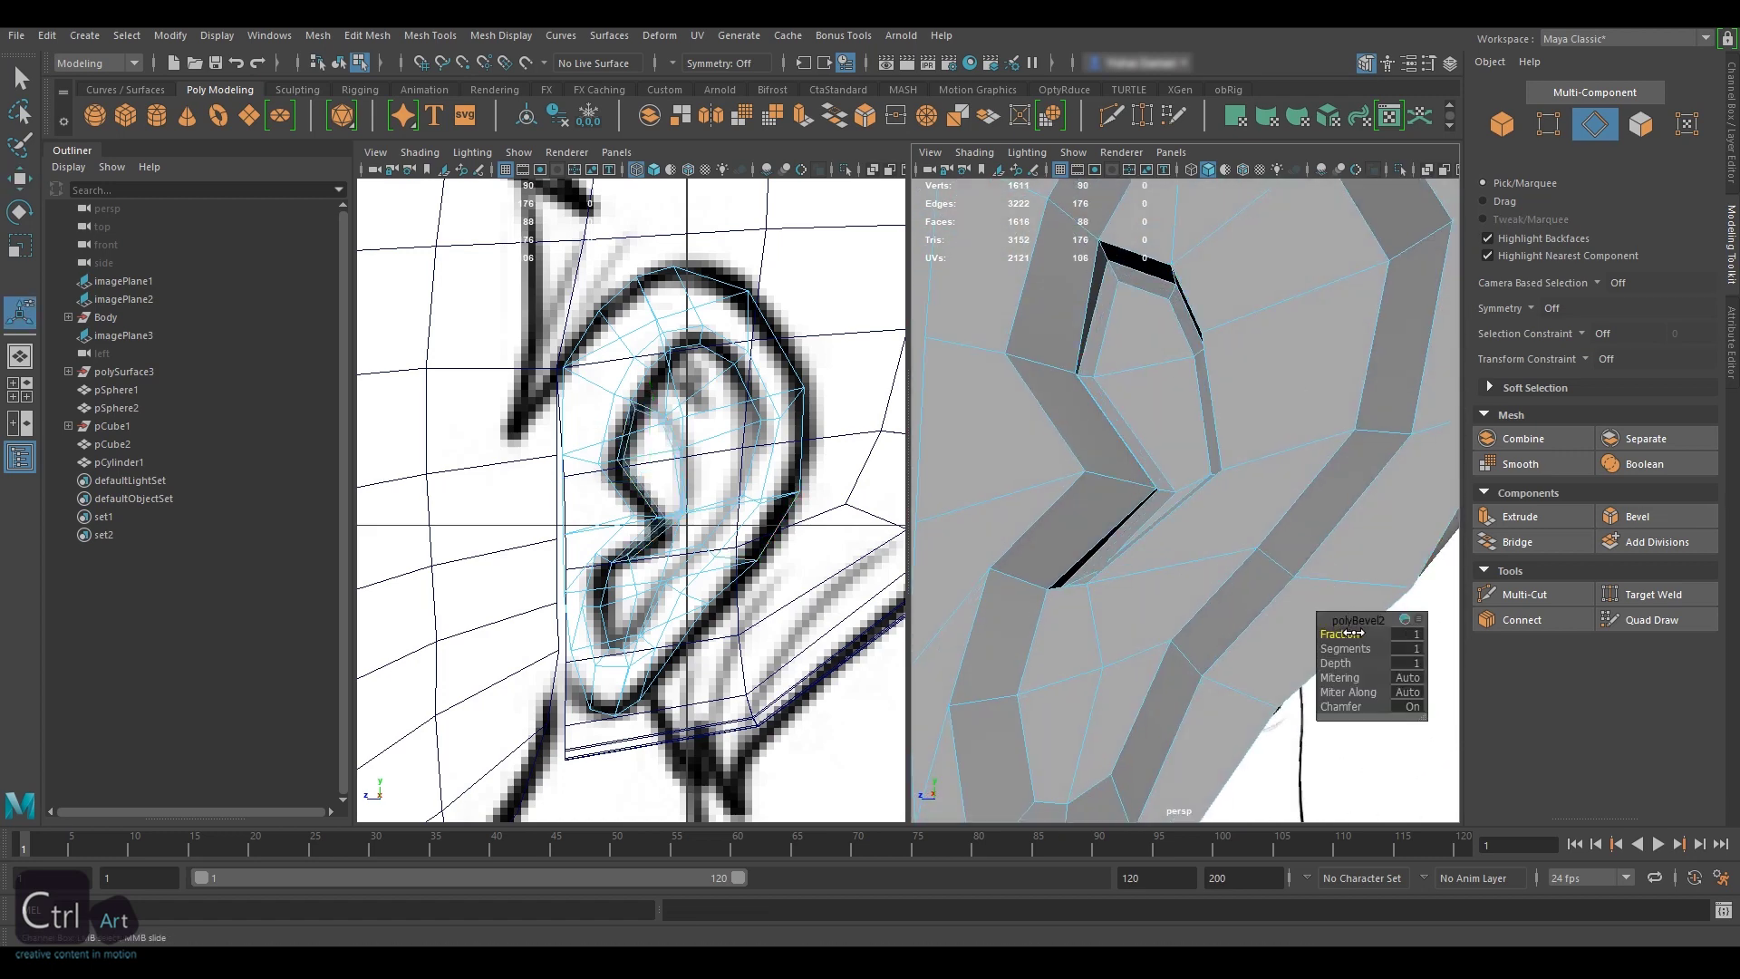
click(1161, 282)
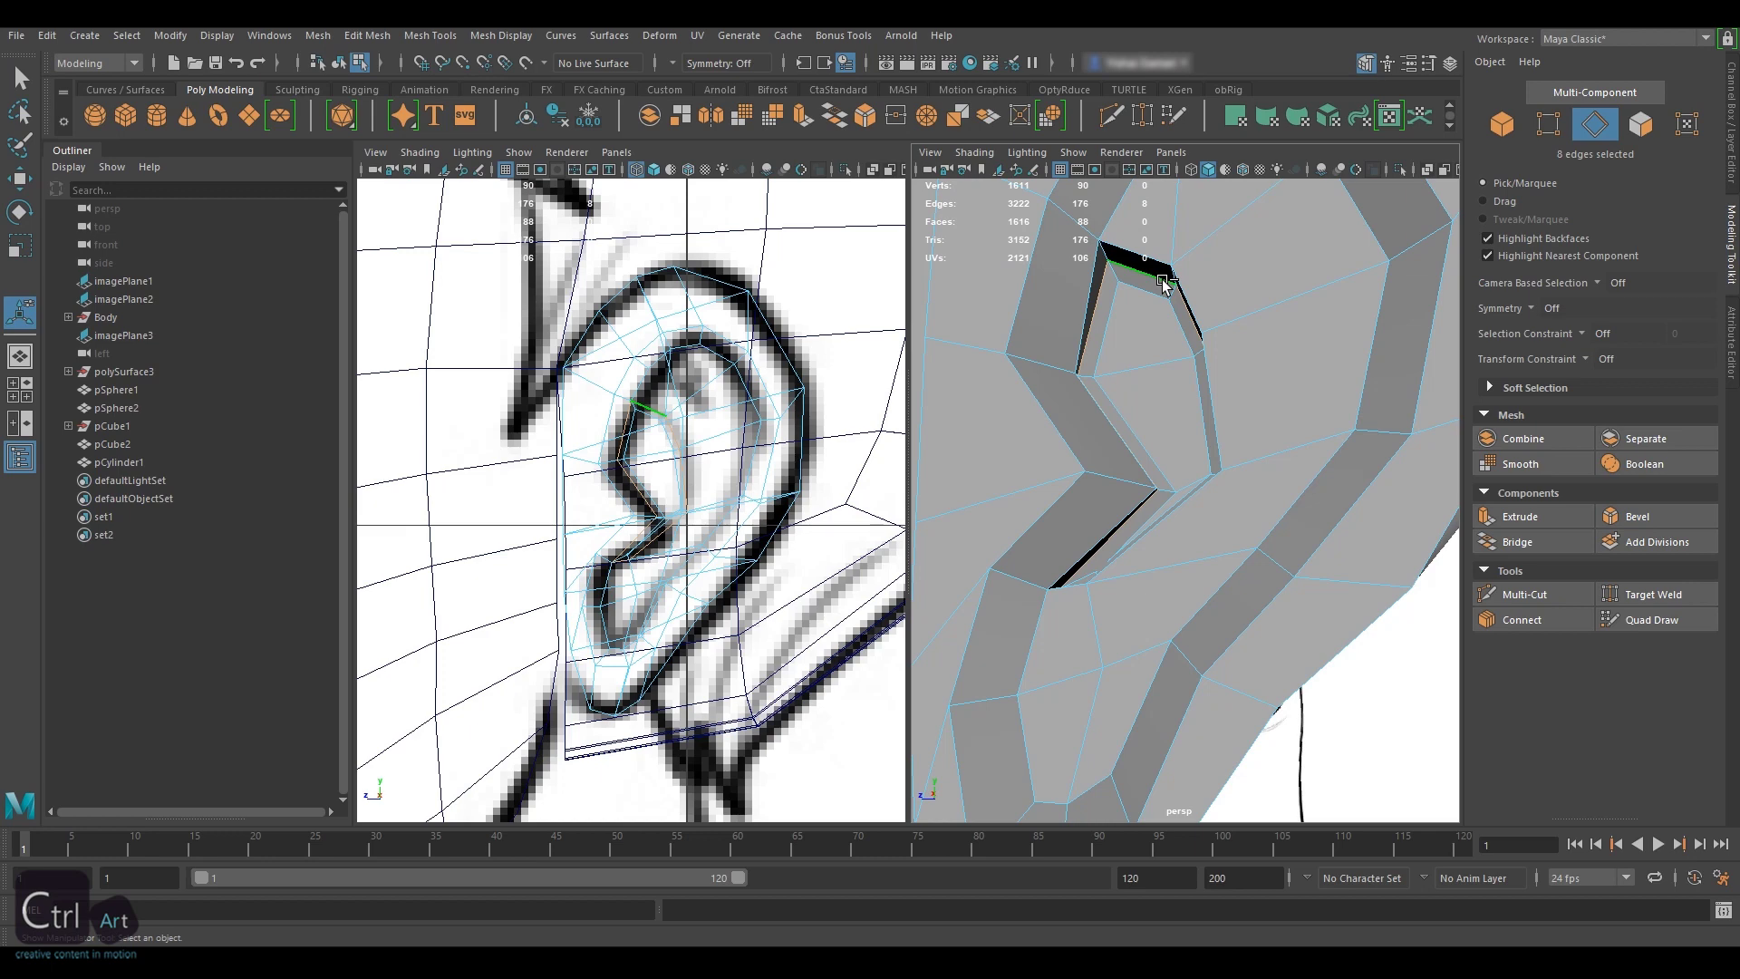
key(ctrl+z)
key(ctrl+z)
key(ctrl+z)
key(ctrl+z)
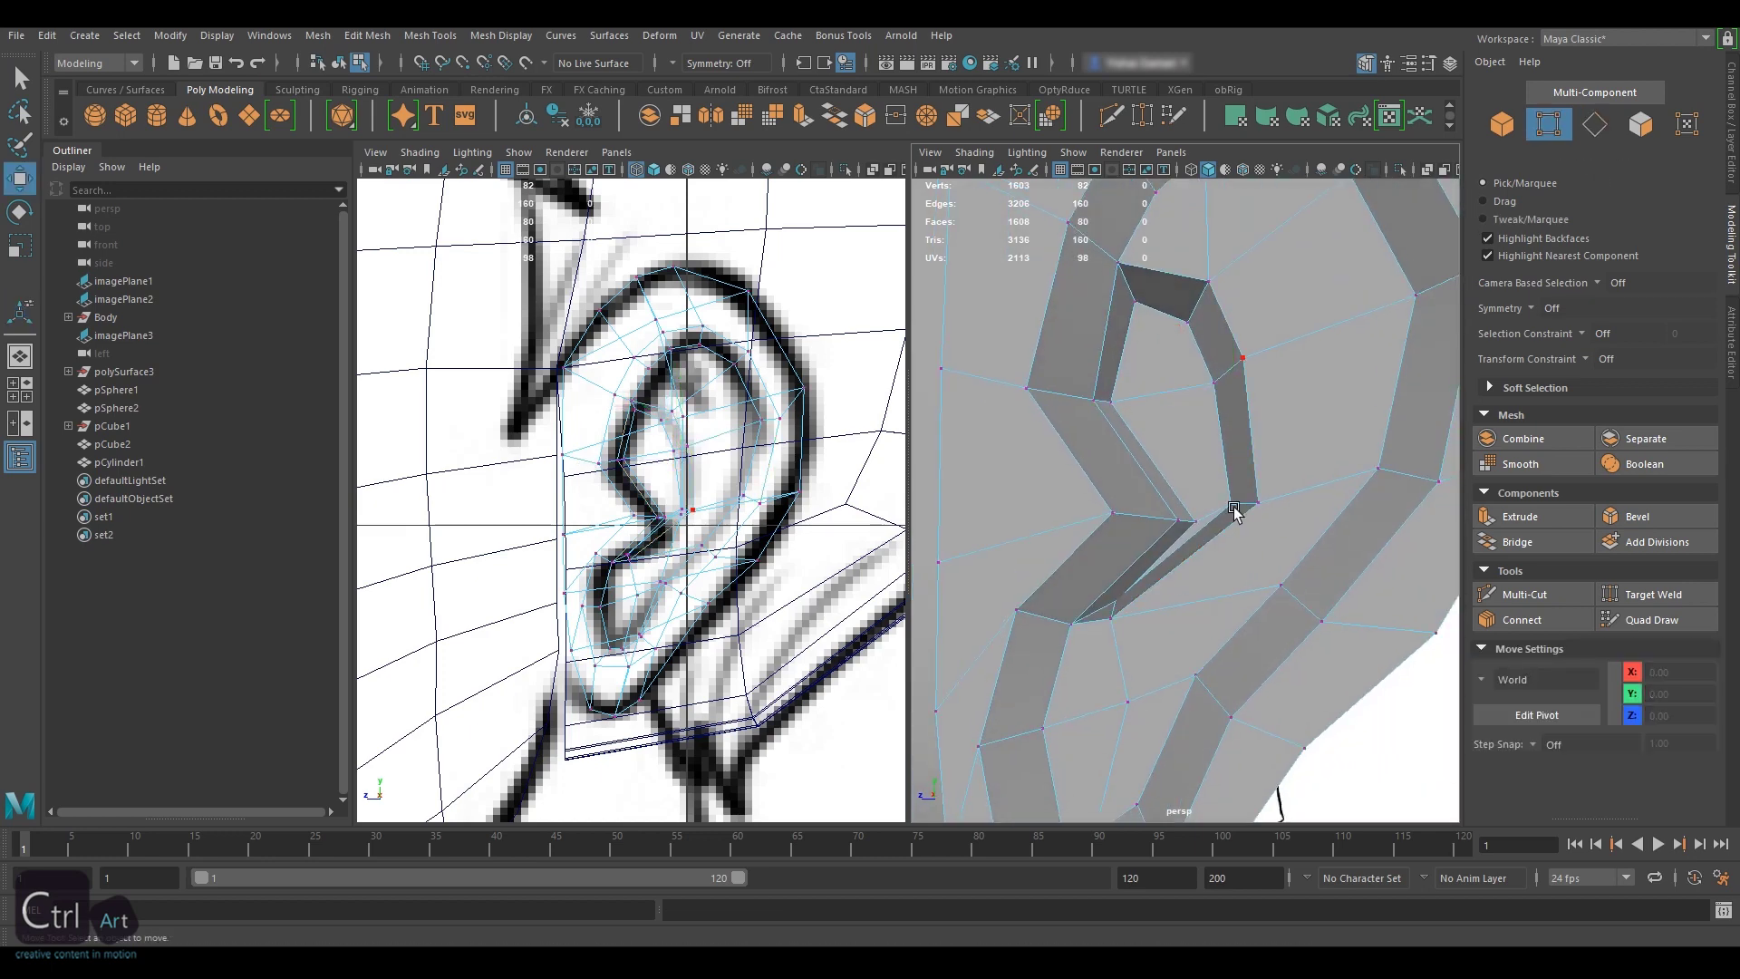
- Move the vertices at the lower end of the sunken ear canal area toward the front notch
click(1111, 620)
drag(1111, 620, 1070, 638)
click(1073, 625)
alt+drag(1162, 605, 1146, 585)
click(1101, 581)
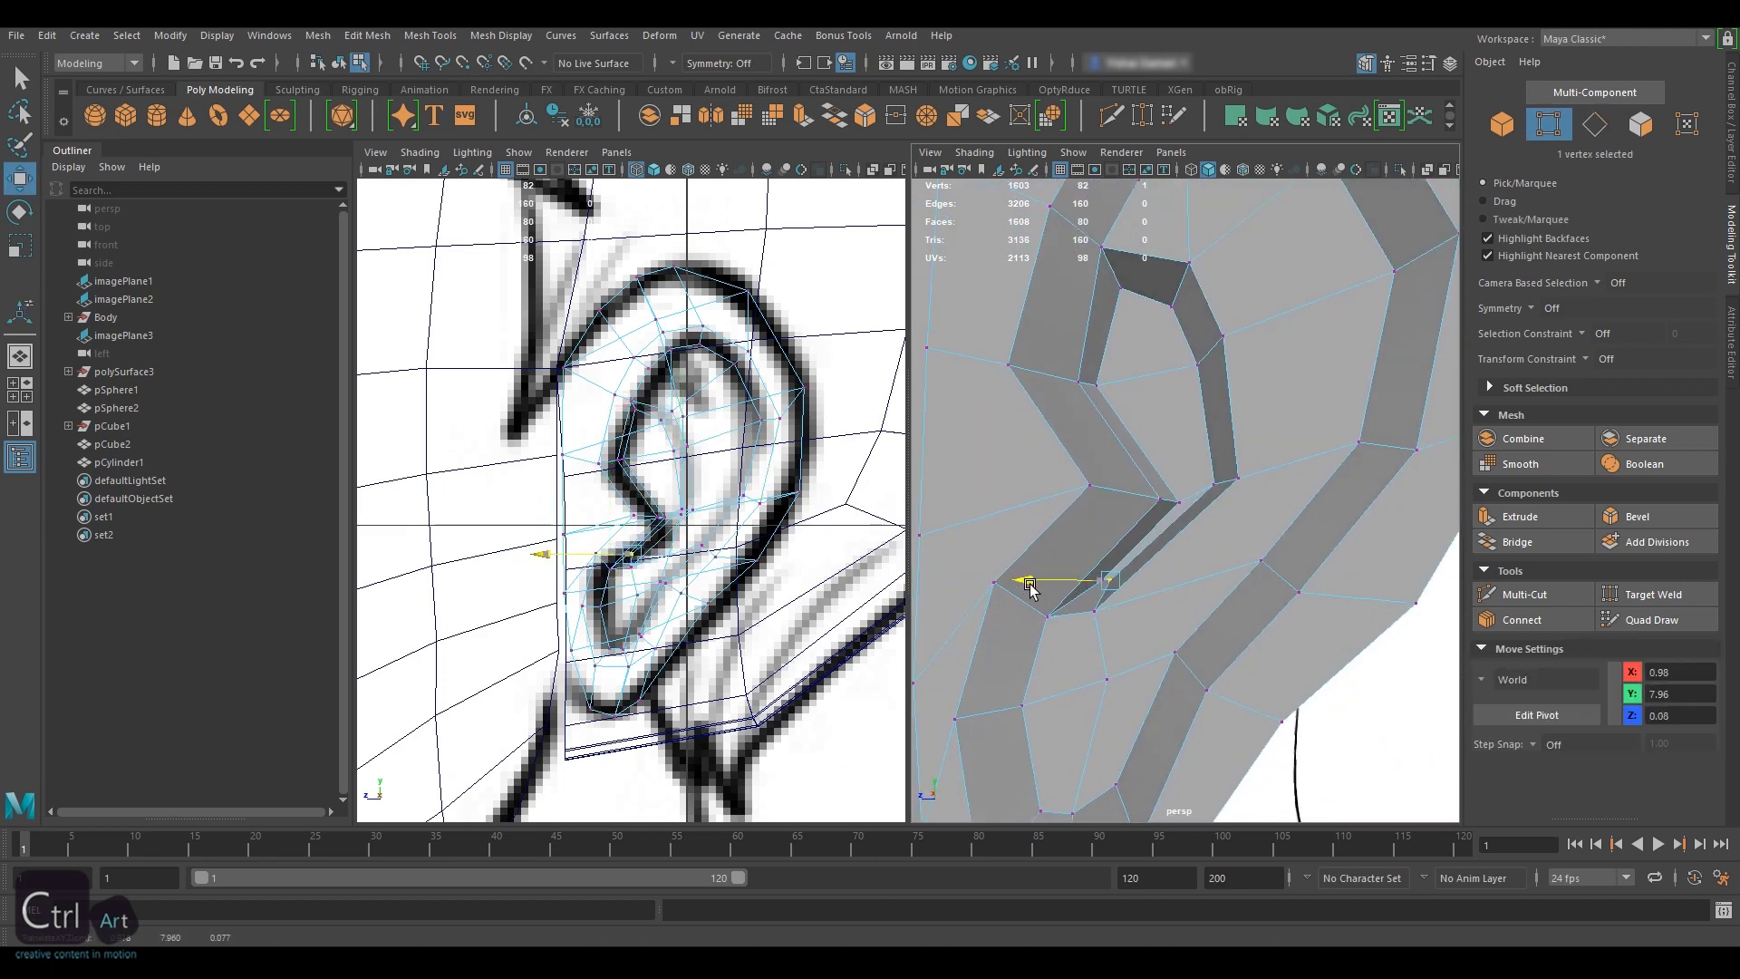
drag(1030, 585, 1007, 584)
- Shift the vertices along the front side of the sunken ear canal area along Z
scroll(1178, 508, down, 10)
click(1187, 489)
scroll(1188, 490, up, 8)
right_drag(1178, 471, 1106, 472)
alt+drag(1178, 467, 1146, 509)
click(1086, 428)
shift+click(1130, 500)
shift+click(1117, 576)
drag(1044, 495, 1036, 495)
click(1085, 424)
drag(1085, 424, 1016, 431)
scroll(1224, 456, down, 5)
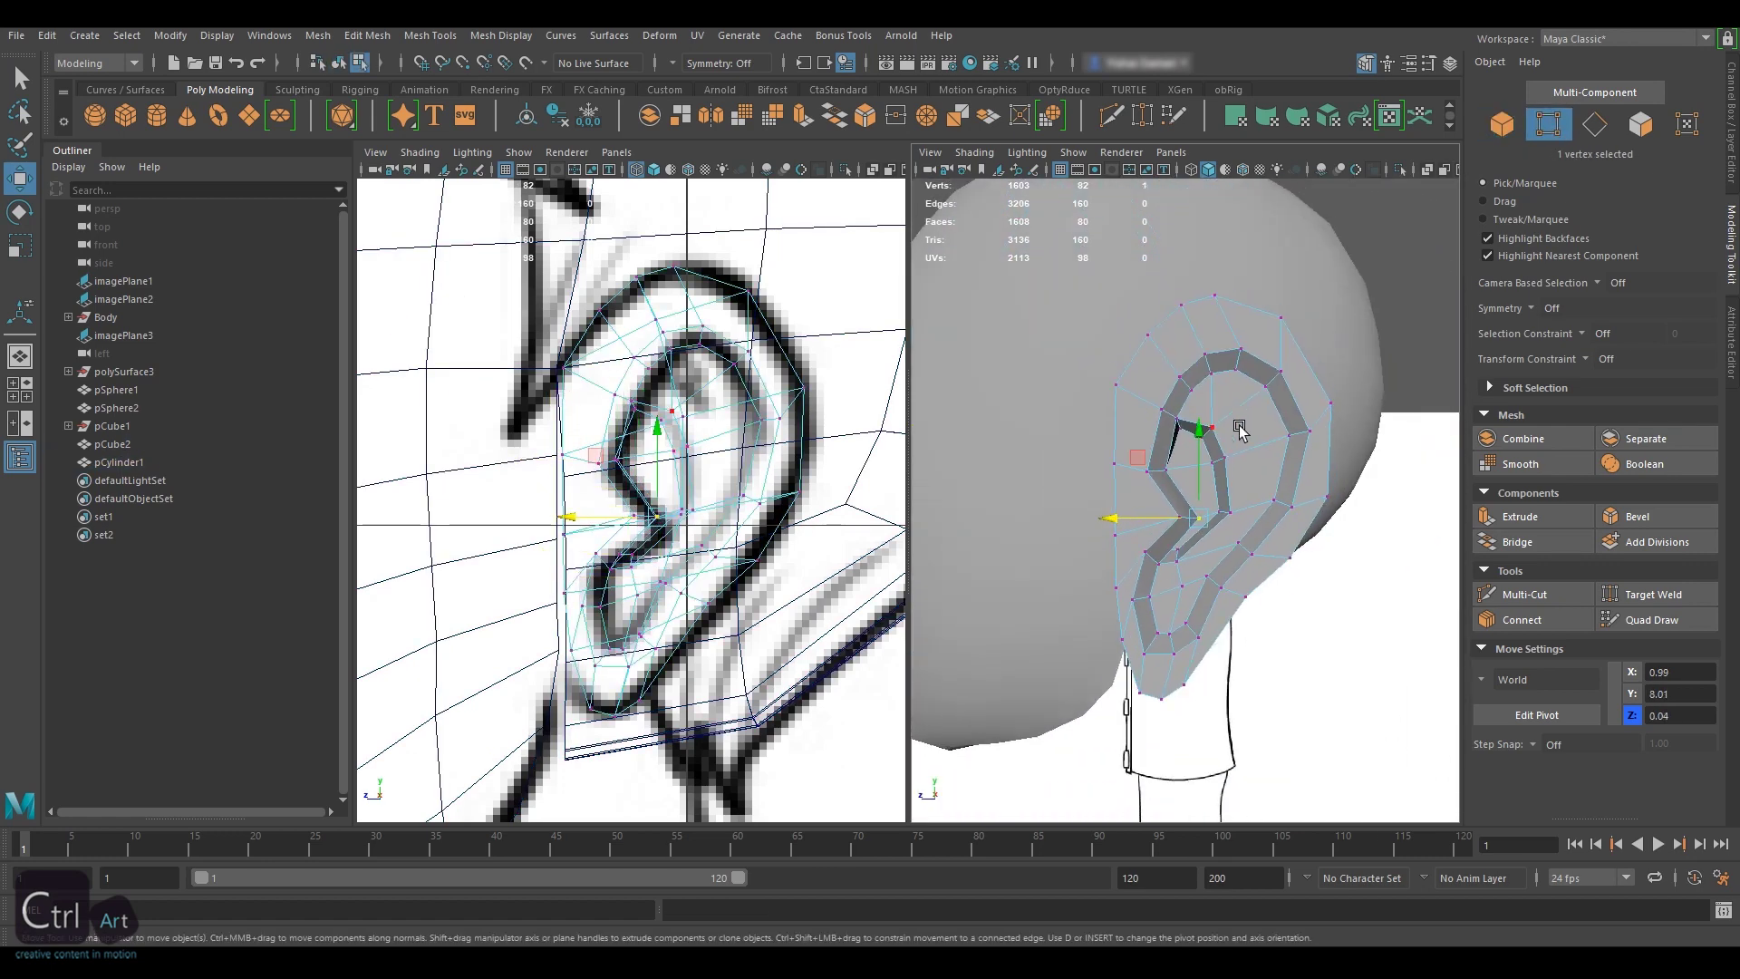
- Select the twelve faces on the back of the ear, extrude them and scale them inward
alt+drag(1233, 439, 1186, 326)
click(1596, 125)
double_click(1184, 325)
drag(1311, 550, 1224, 344)
key(F11)
click(1224, 318)
shift+double_click(1226, 635)
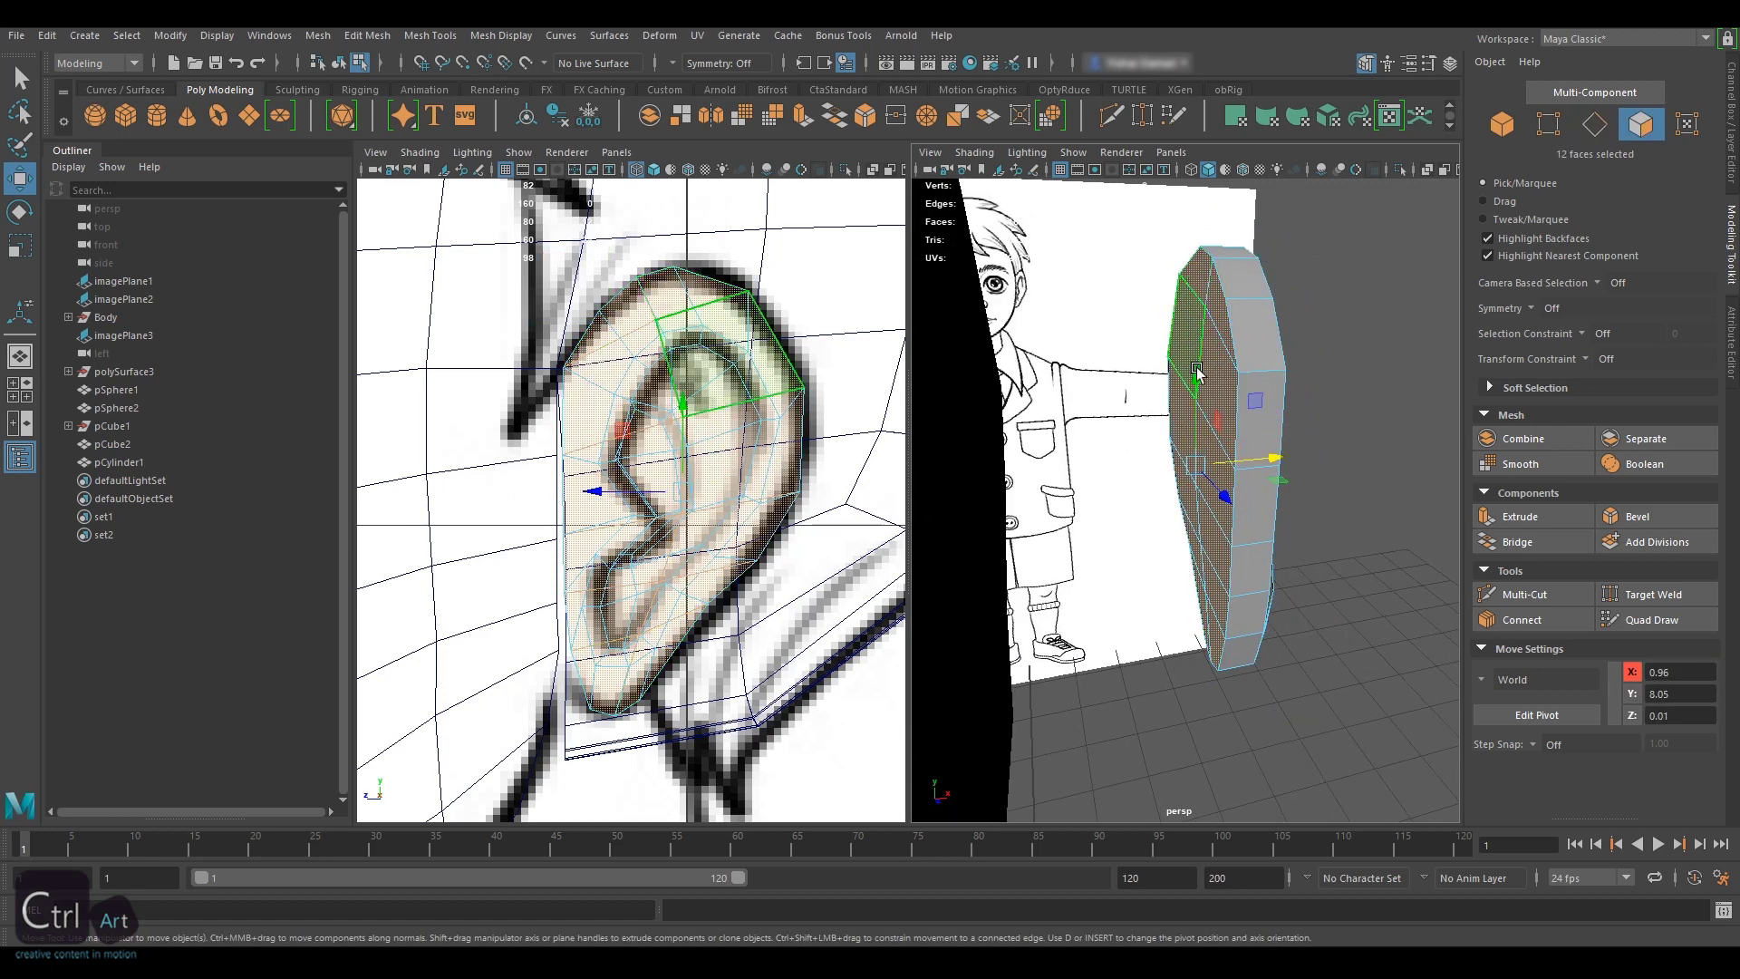
key(r)
drag(1194, 466, 1178, 397)
- Isolate the ear in the perspective view and delete the twelve extruded faces at its back
click(1502, 124)
key(ctrl+1)
click(1641, 124)
drag(1203, 467, 1165, 516)
key(w)
key(r)
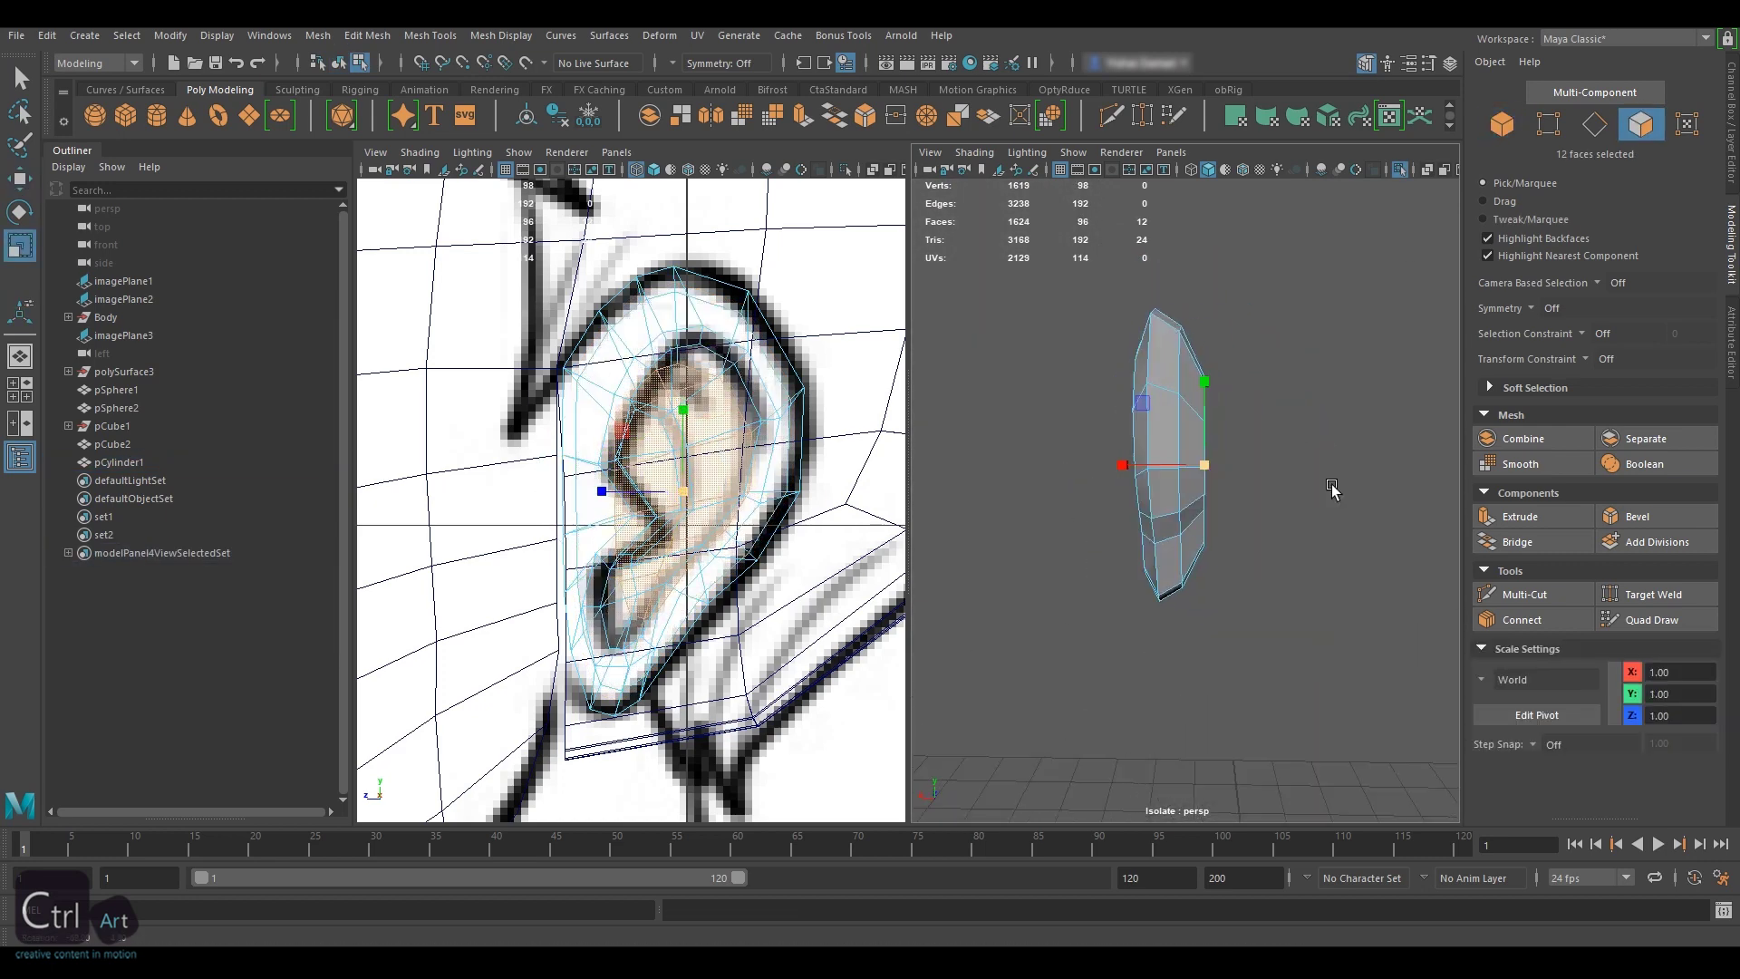
key(Delete)
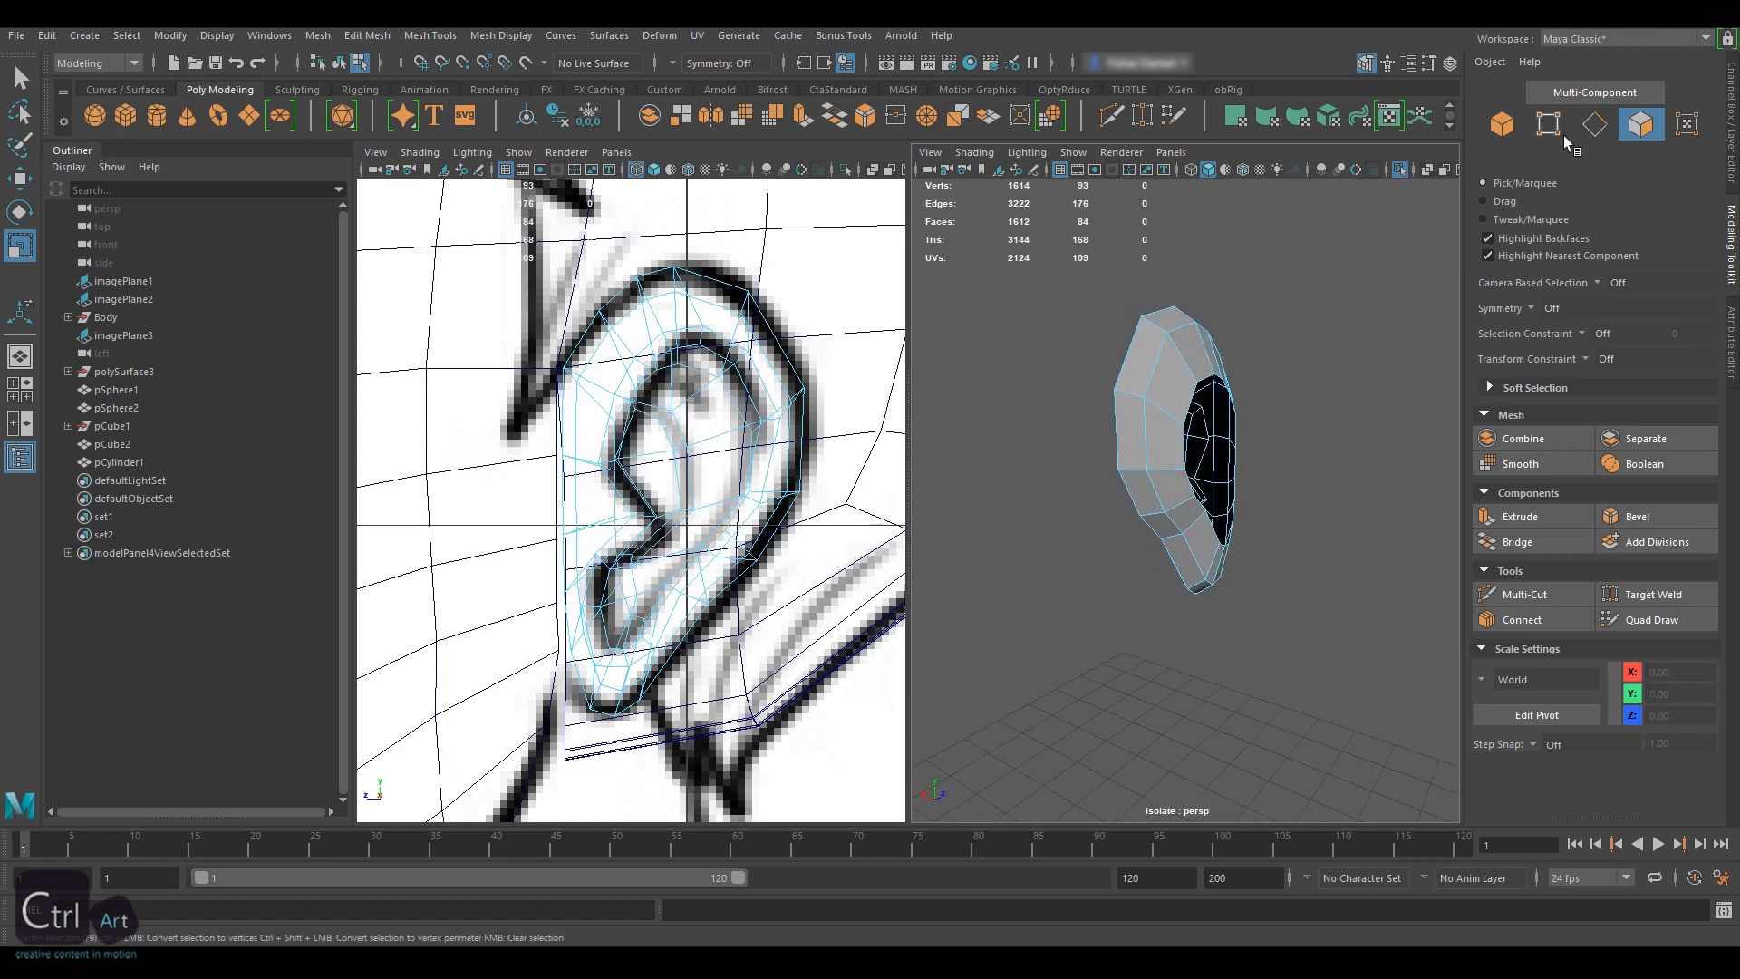
key(F8)
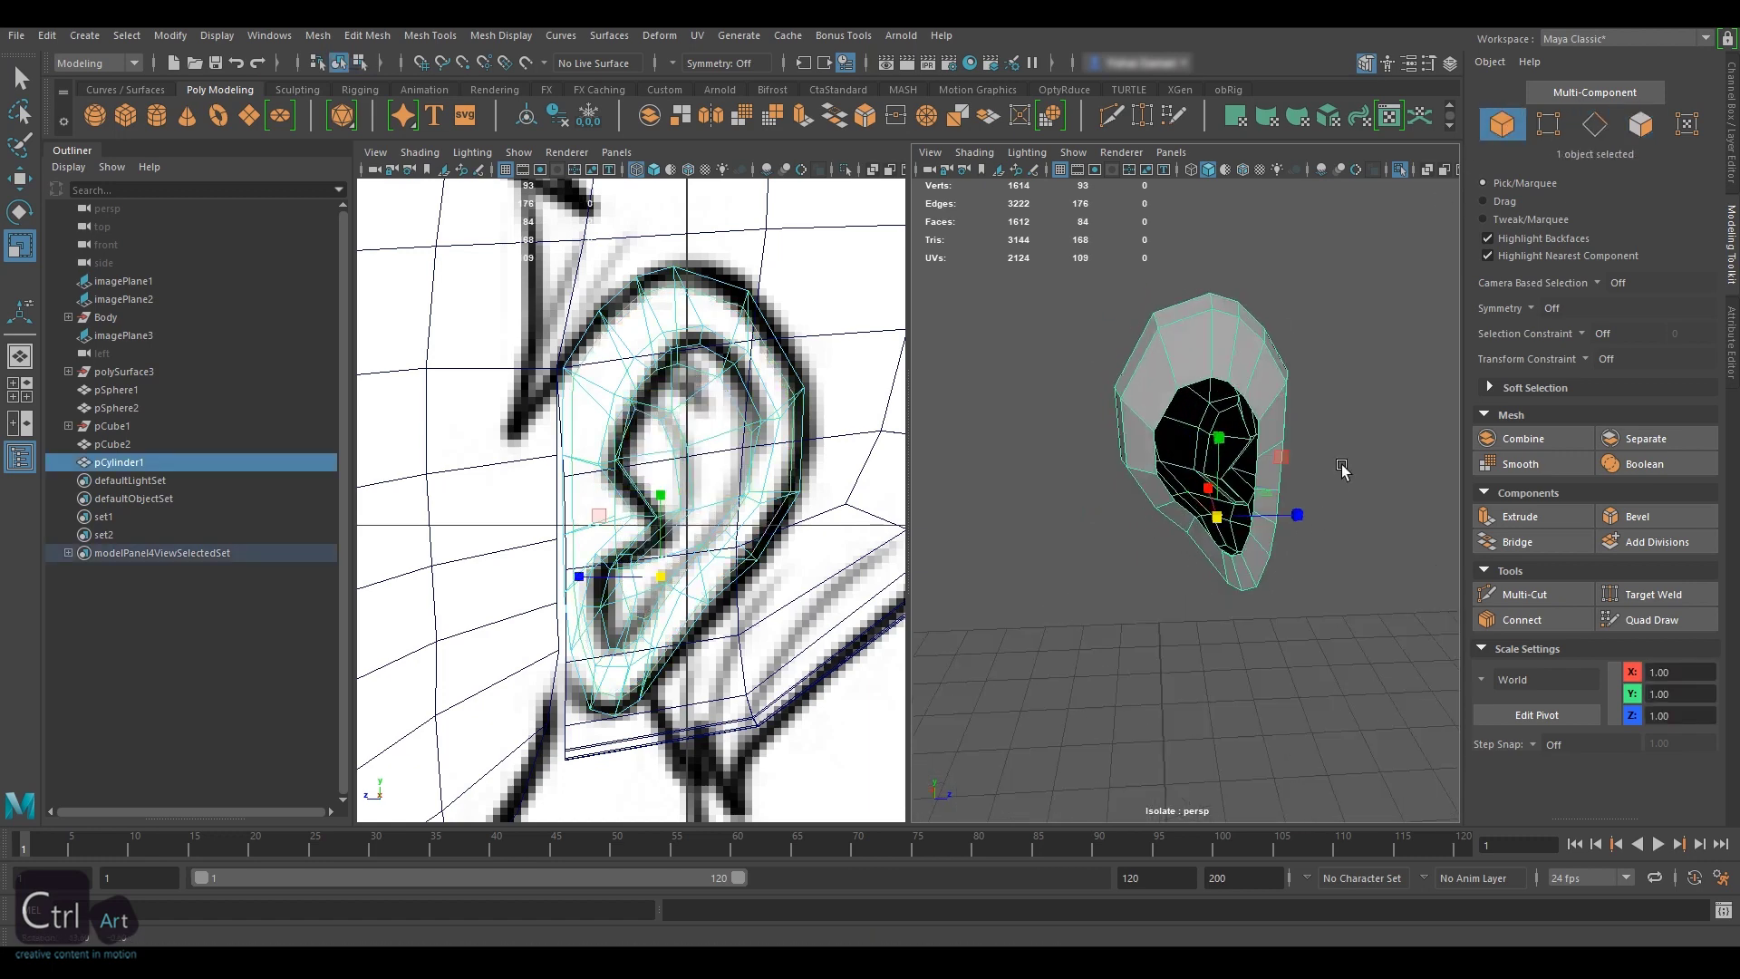
- Show the full scene again and move the ear toward the side of the head, aligning it in the side view
key(ctrl+1)
alt+drag(1269, 469, 1368, 458)
scroll(1360, 462, down, 4)
key(w)
drag(1361, 523, 1316, 505)
key(space)
click(671, 494)
mouse_move(706, 500)
mouse_down()
mouse_move(671, 542)
mouse_move(669, 579)
mouse_move(691, 580)
mouse_move(694, 512)
mouse_up()
scroll(626, 585, up, 8)
- Rotate and reposition the ear so it follows the side-view sketch and sits against the head
key(e)
click(1731, 122)
key(4)
key(w)
drag(736, 578, 717, 575)
drag(627, 500, 628, 489)
alt+drag(1178, 467, 1244, 462)
key(e)
mouse_move(660, 569)
mouse_down()
mouse_move(705, 521)
mouse_move(716, 570)
mouse_up()
key(5)
key(4)
key(5)
key(w)
- Nudge the ear's vertices beside the head using soft selection, and return to object selection
alt+drag(1305, 462, 1287, 363)
click(1210, 429)
alt+right_drag(1286, 363, 1156, 485)
click(1127, 434)
key(b)
alt+drag(1127, 435, 1017, 490)
alt+drag(1106, 445, 1196, 426)
drag(1052, 496, 1037, 505)
alt+drag(1169, 435, 1115, 399)
click(1096, 350)
alt+middle_drag(625, 318, 720, 722)
alt+drag(1244, 401, 1305, 421)
alt+middle_drag(831, 625, 768, 292)
alt+drag(1134, 403, 979, 439)
click(981, 442)
alt+right_drag(1232, 453, 1185, 482)
alt+drag(1185, 482, 1269, 454)
key(F8)
click(1317, 315)
- Delete the eyeball on the head half that has no ear
alt+right_drag(1317, 314, 1279, 363)
alt+drag(1342, 381, 1233, 396)
scroll(635, 471, down, 5)
click(603, 482)
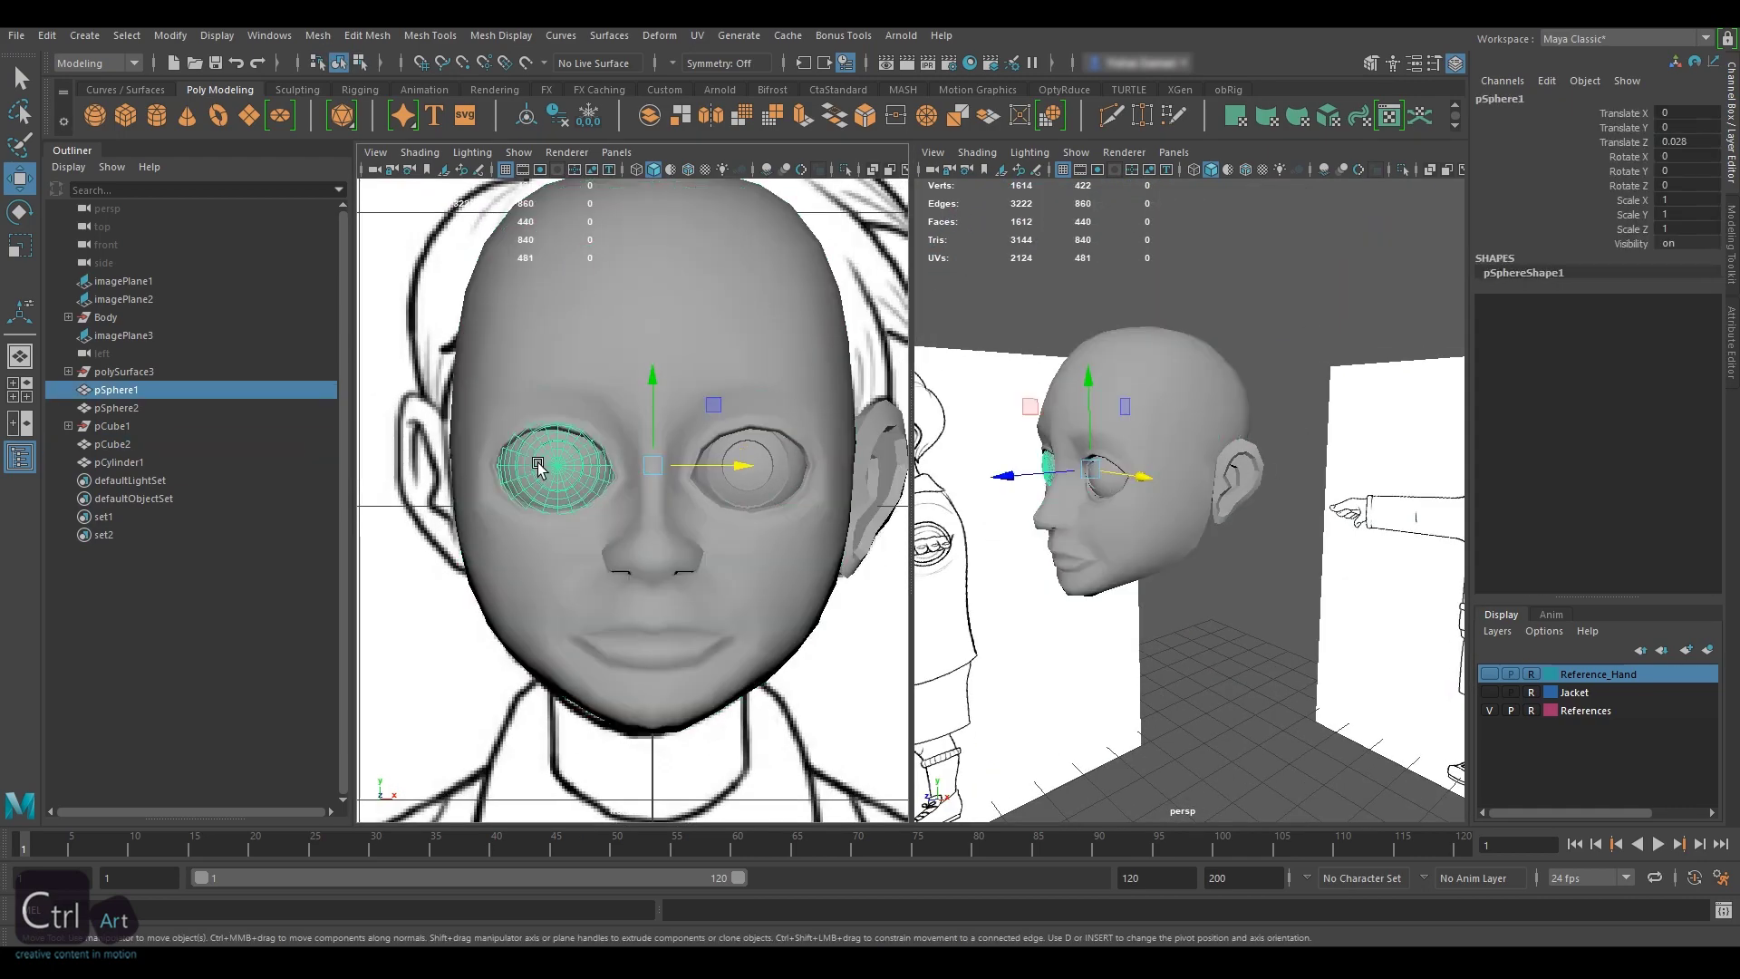
key(Delete)
- Delete all head faces on the half without the ear, keeping only the half that carries the ear
click(649, 283)
key(F11)
click(646, 353)
key(Delete)
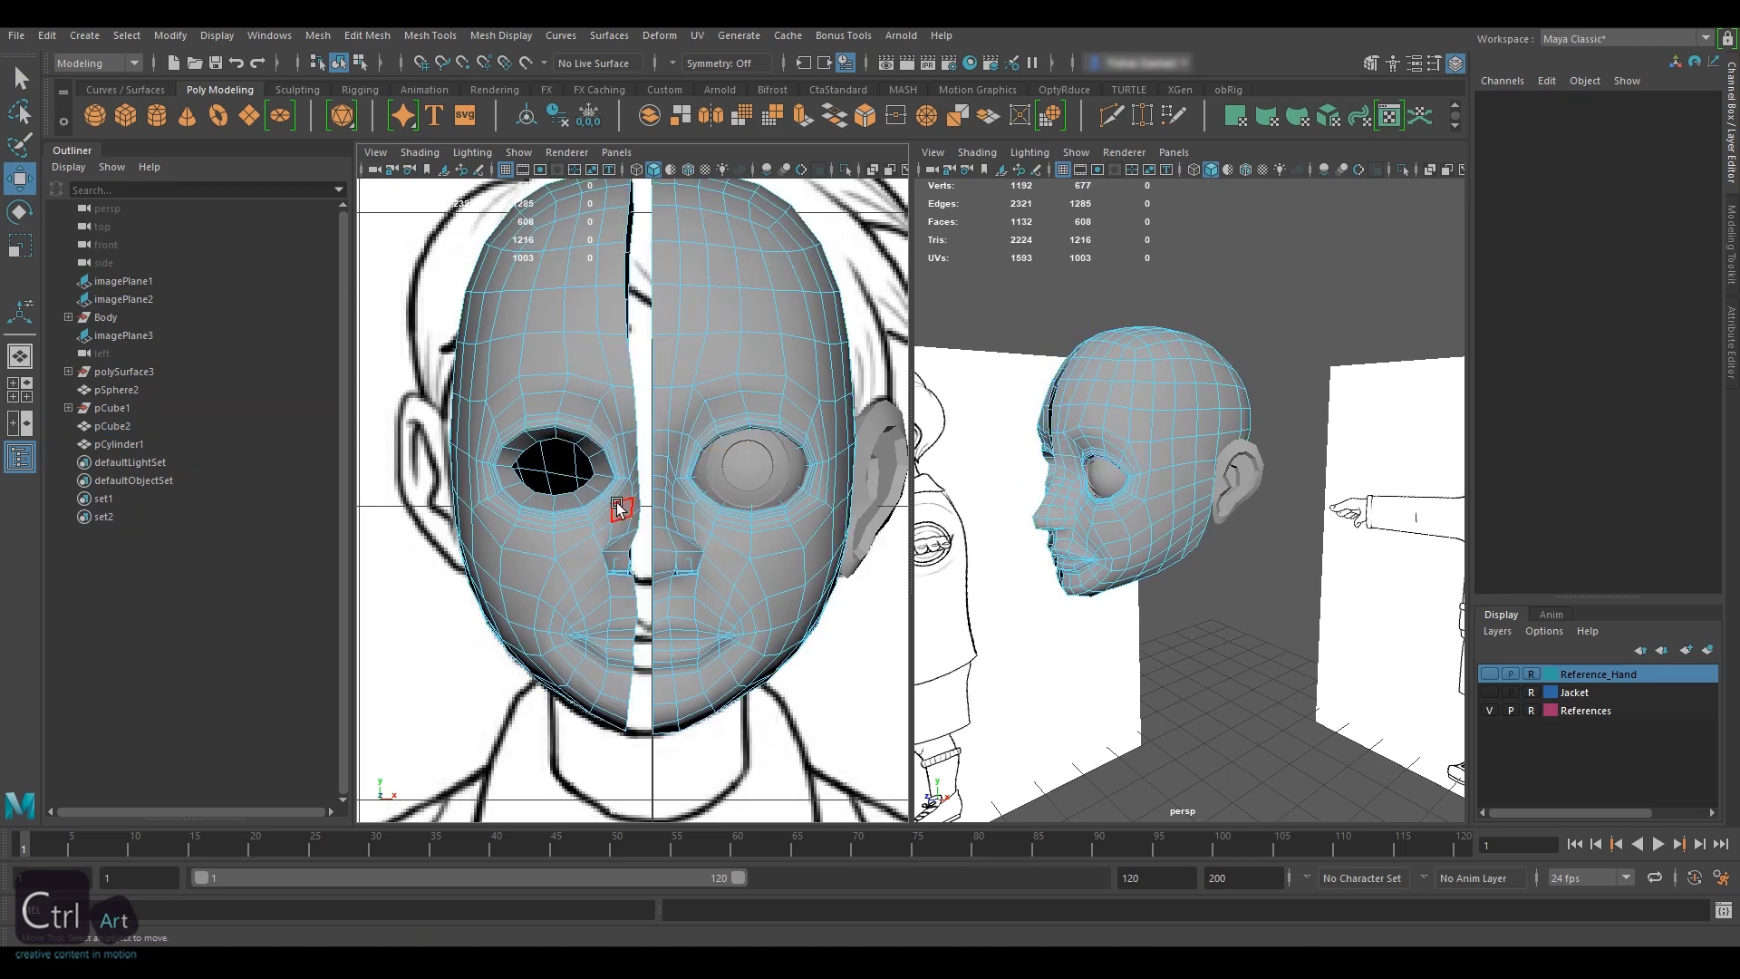
double_click(577, 395)
key(Delete)
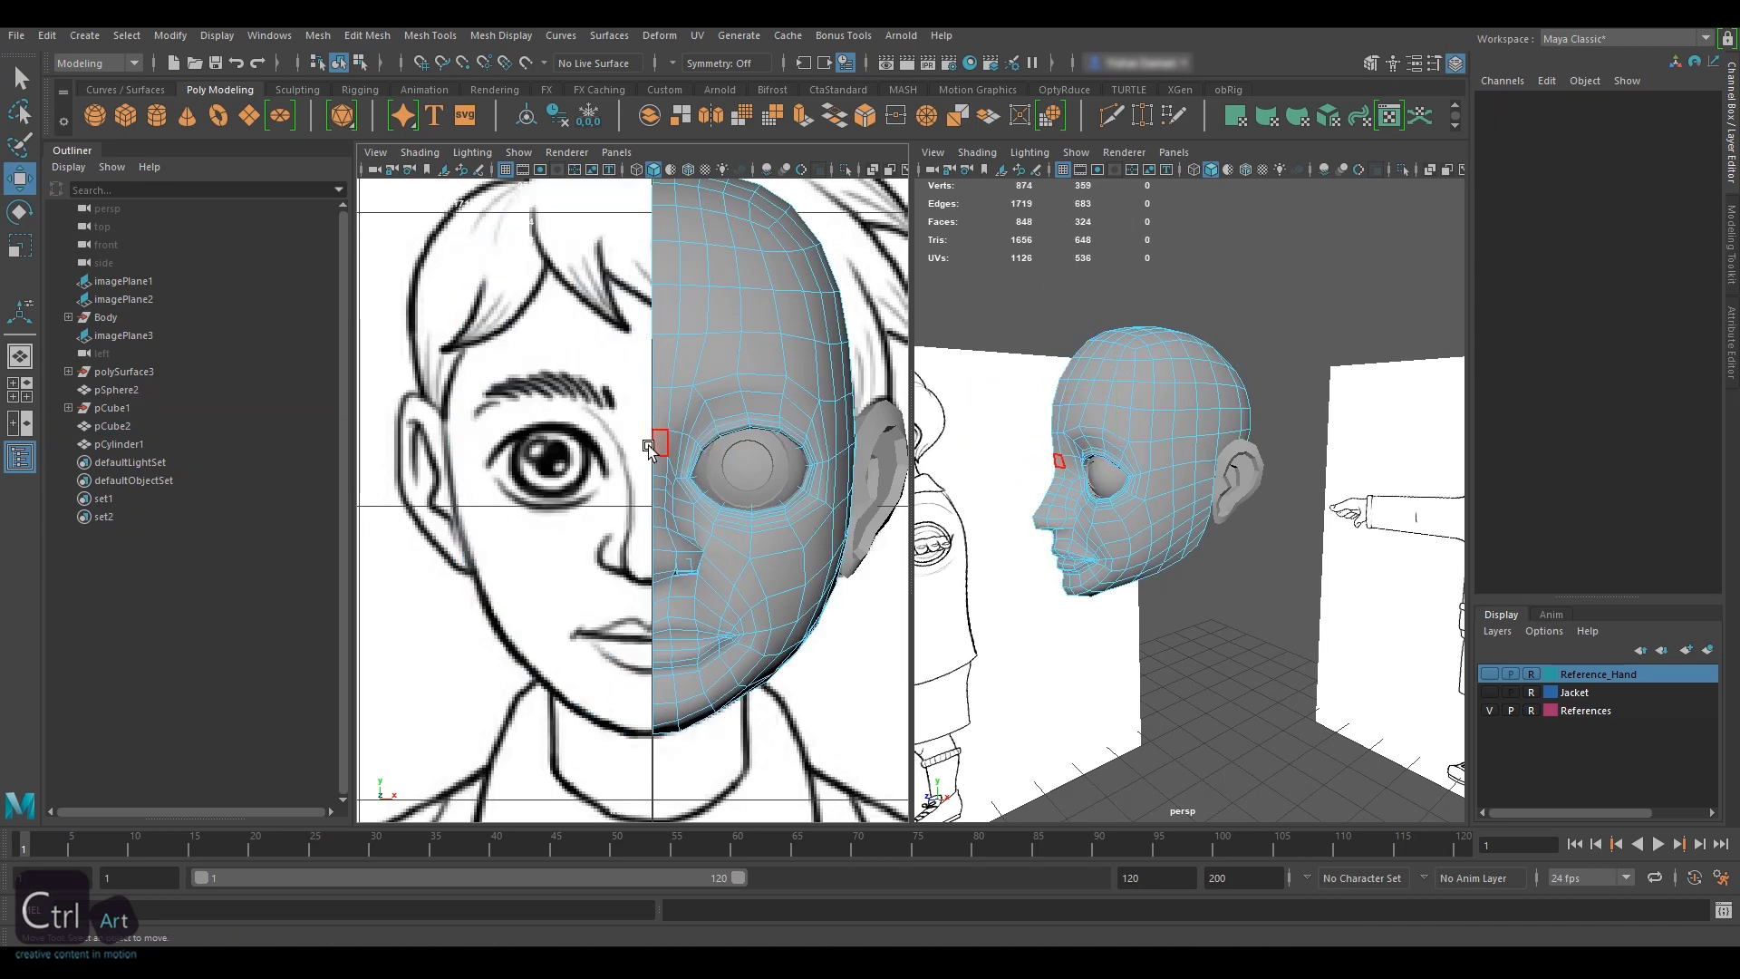
click(1315, 460)
key(F8)
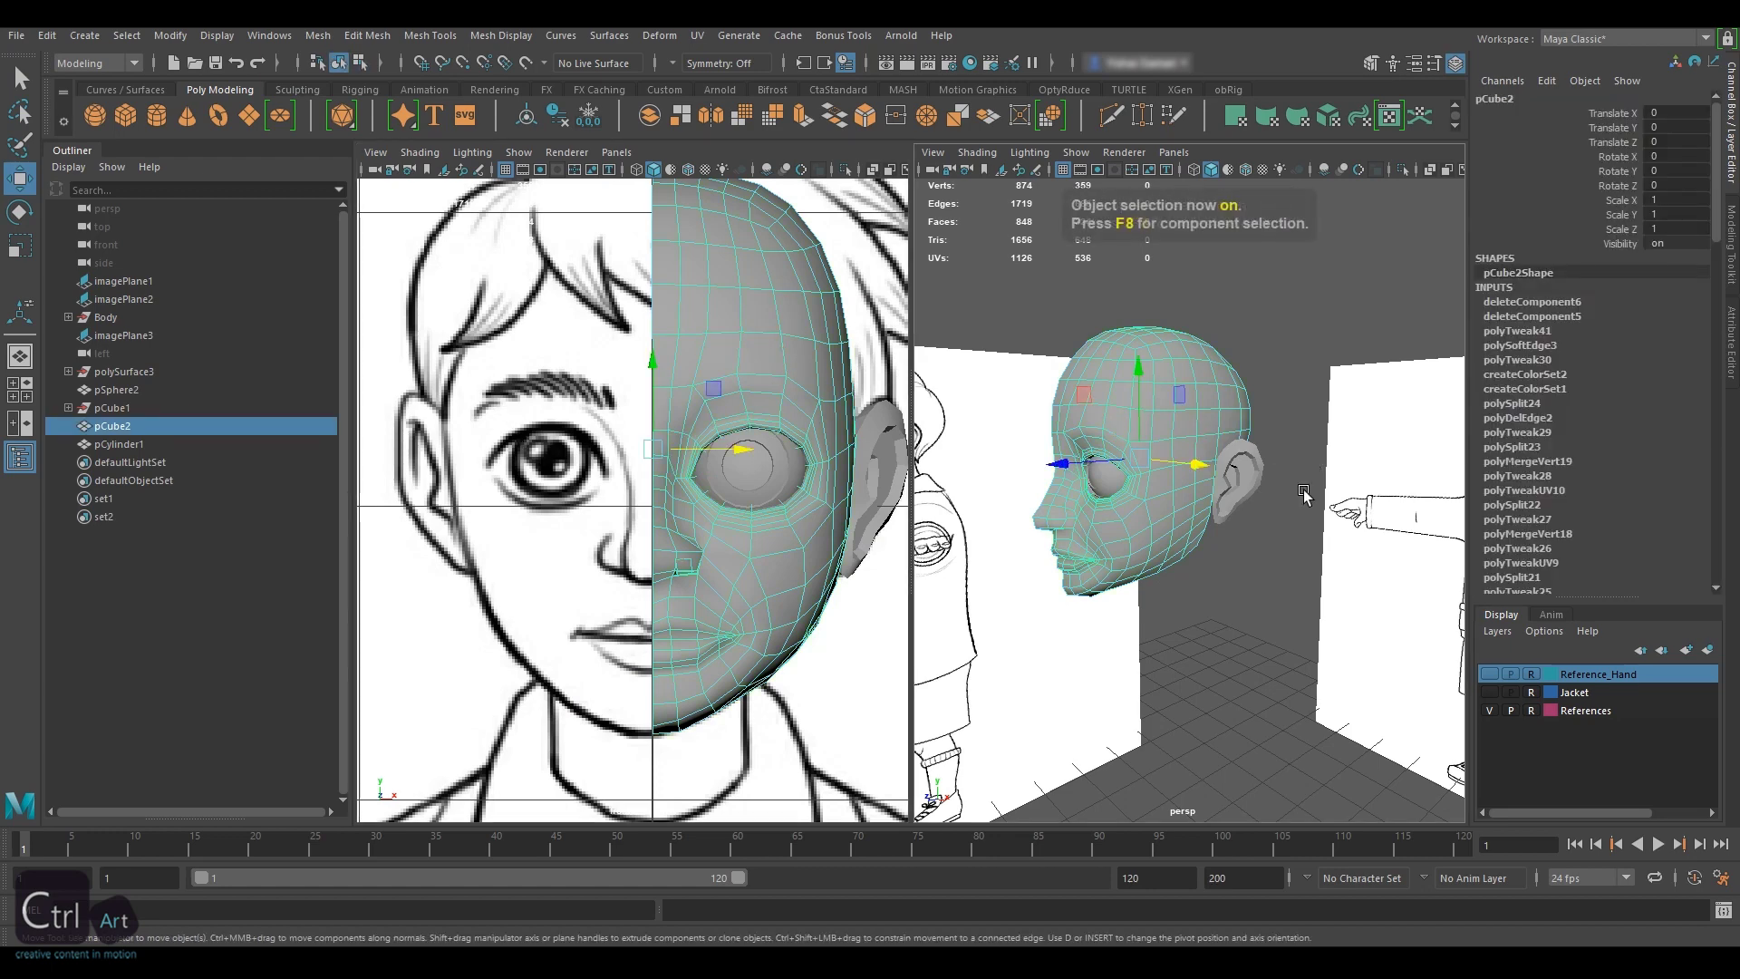
- Isolate the ear and delete the side faces along its front edge where it meets the head
alt+drag(1324, 481, 1144, 456)
alt+right_drag(1144, 456, 1307, 441)
alt+middle_drag(1146, 408, 1110, 456)
alt+drag(1060, 460, 1008, 486)
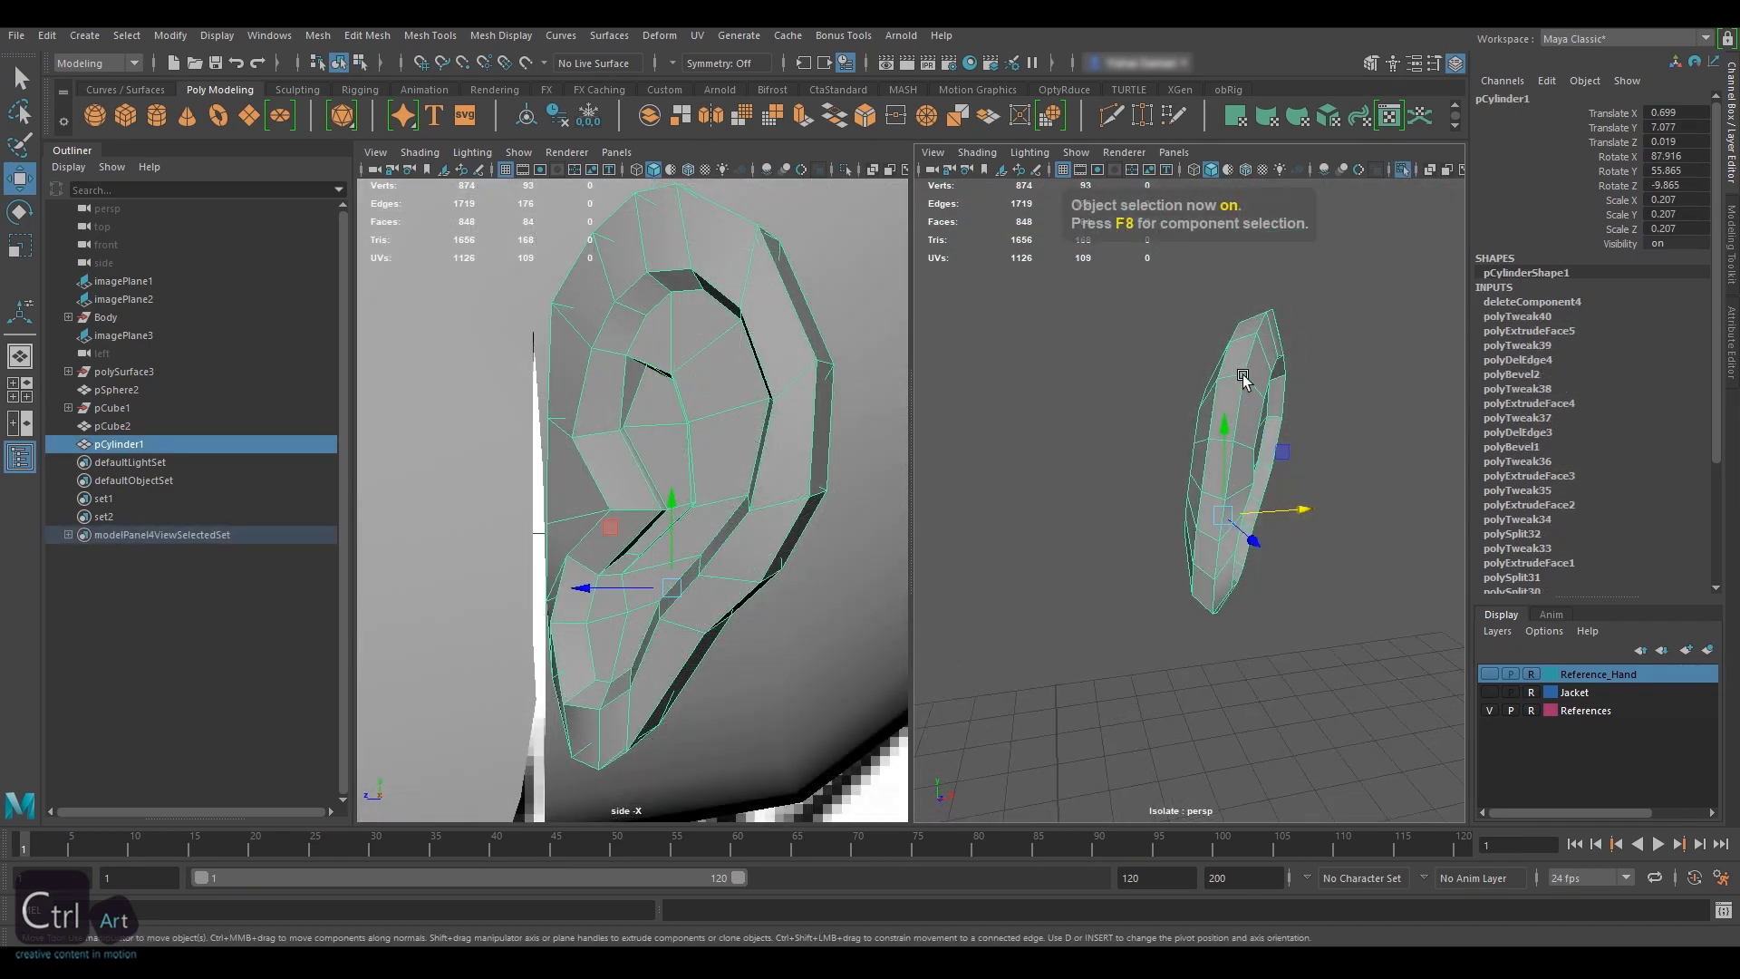
key(F11)
click(1220, 409)
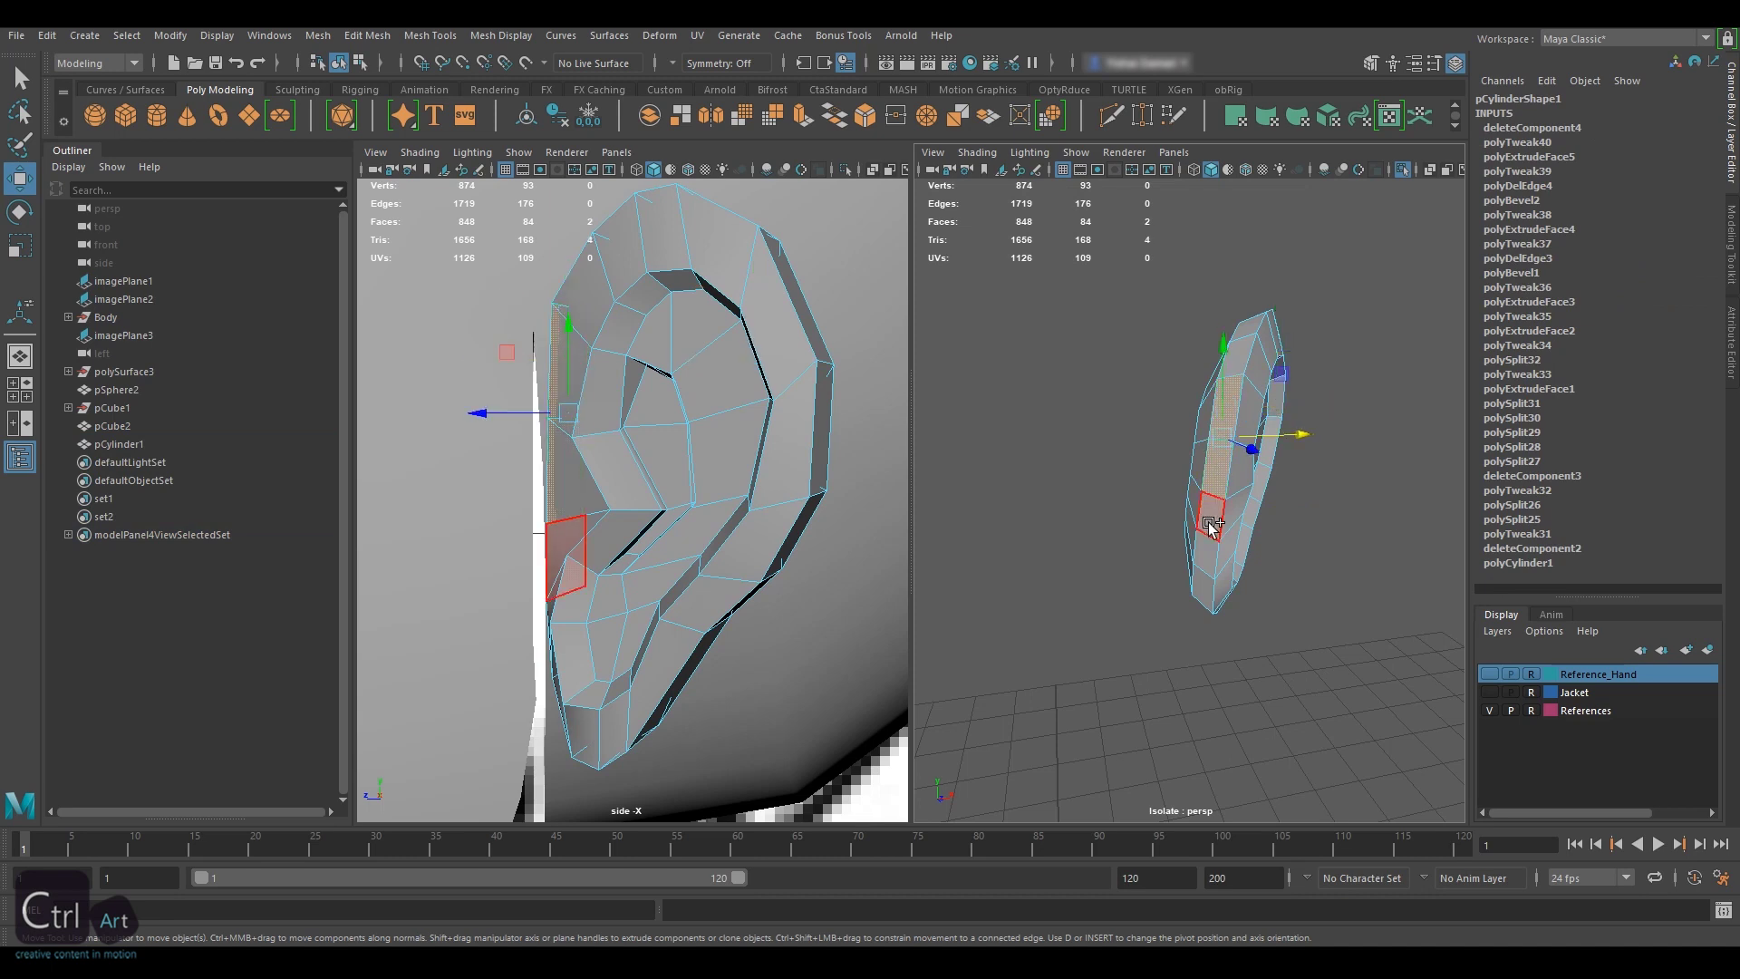
key(Delete)
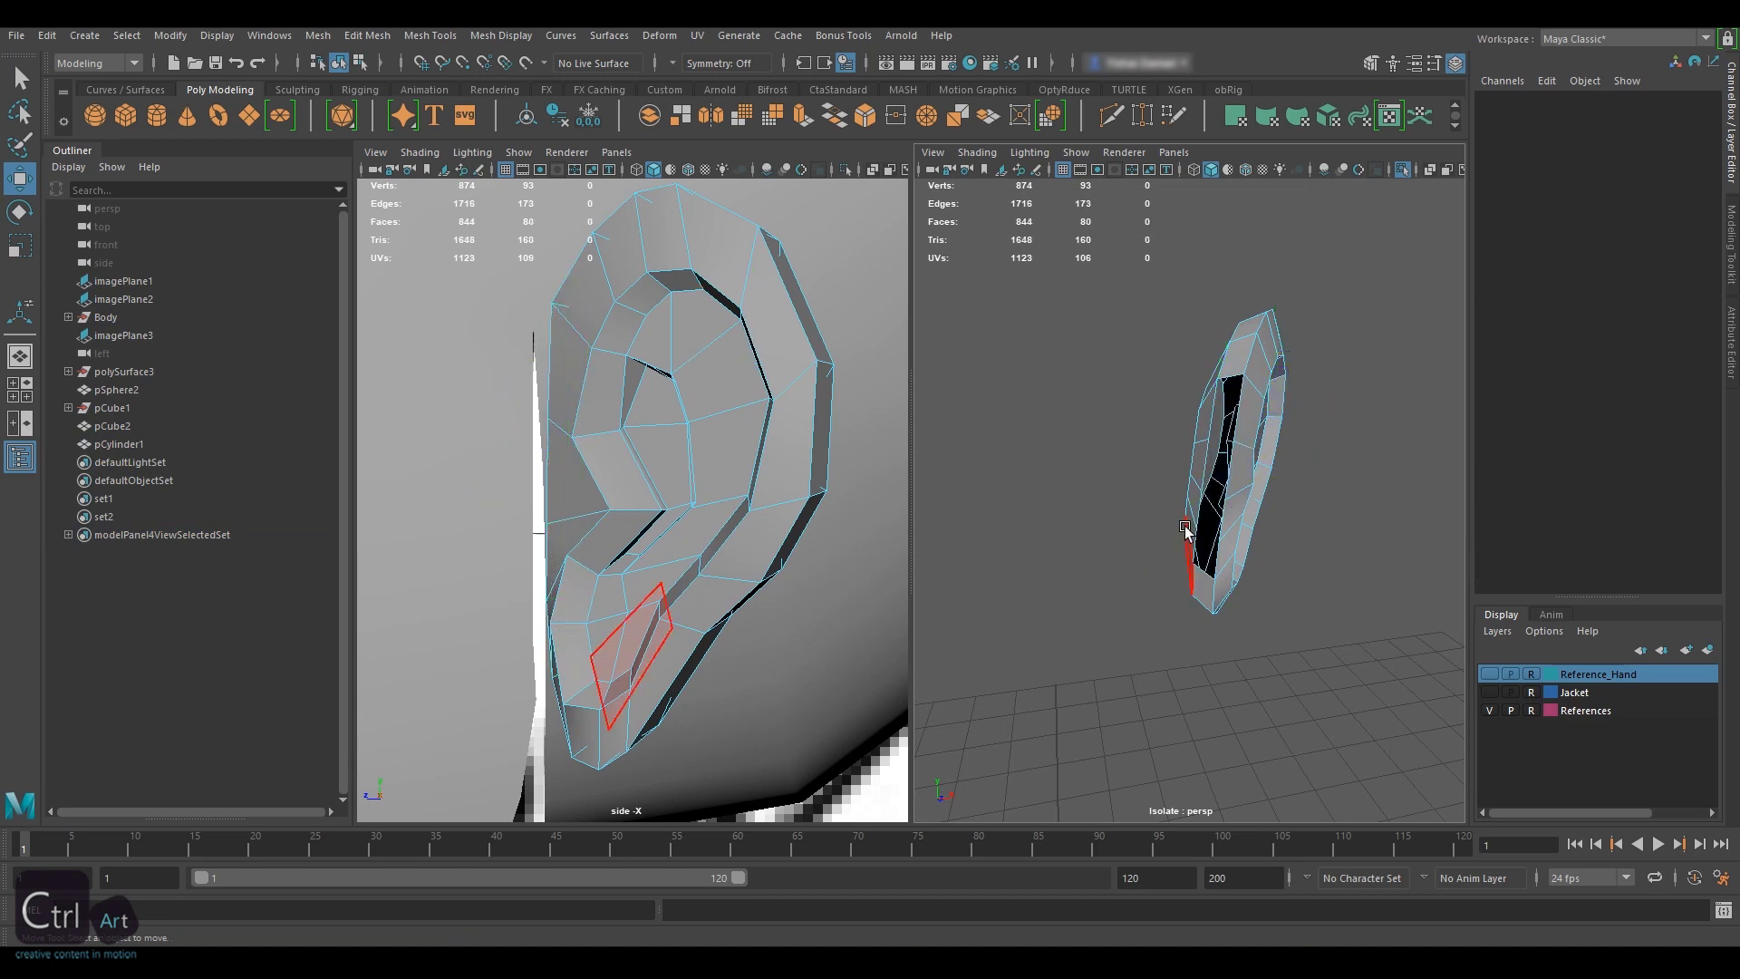
click(1197, 424)
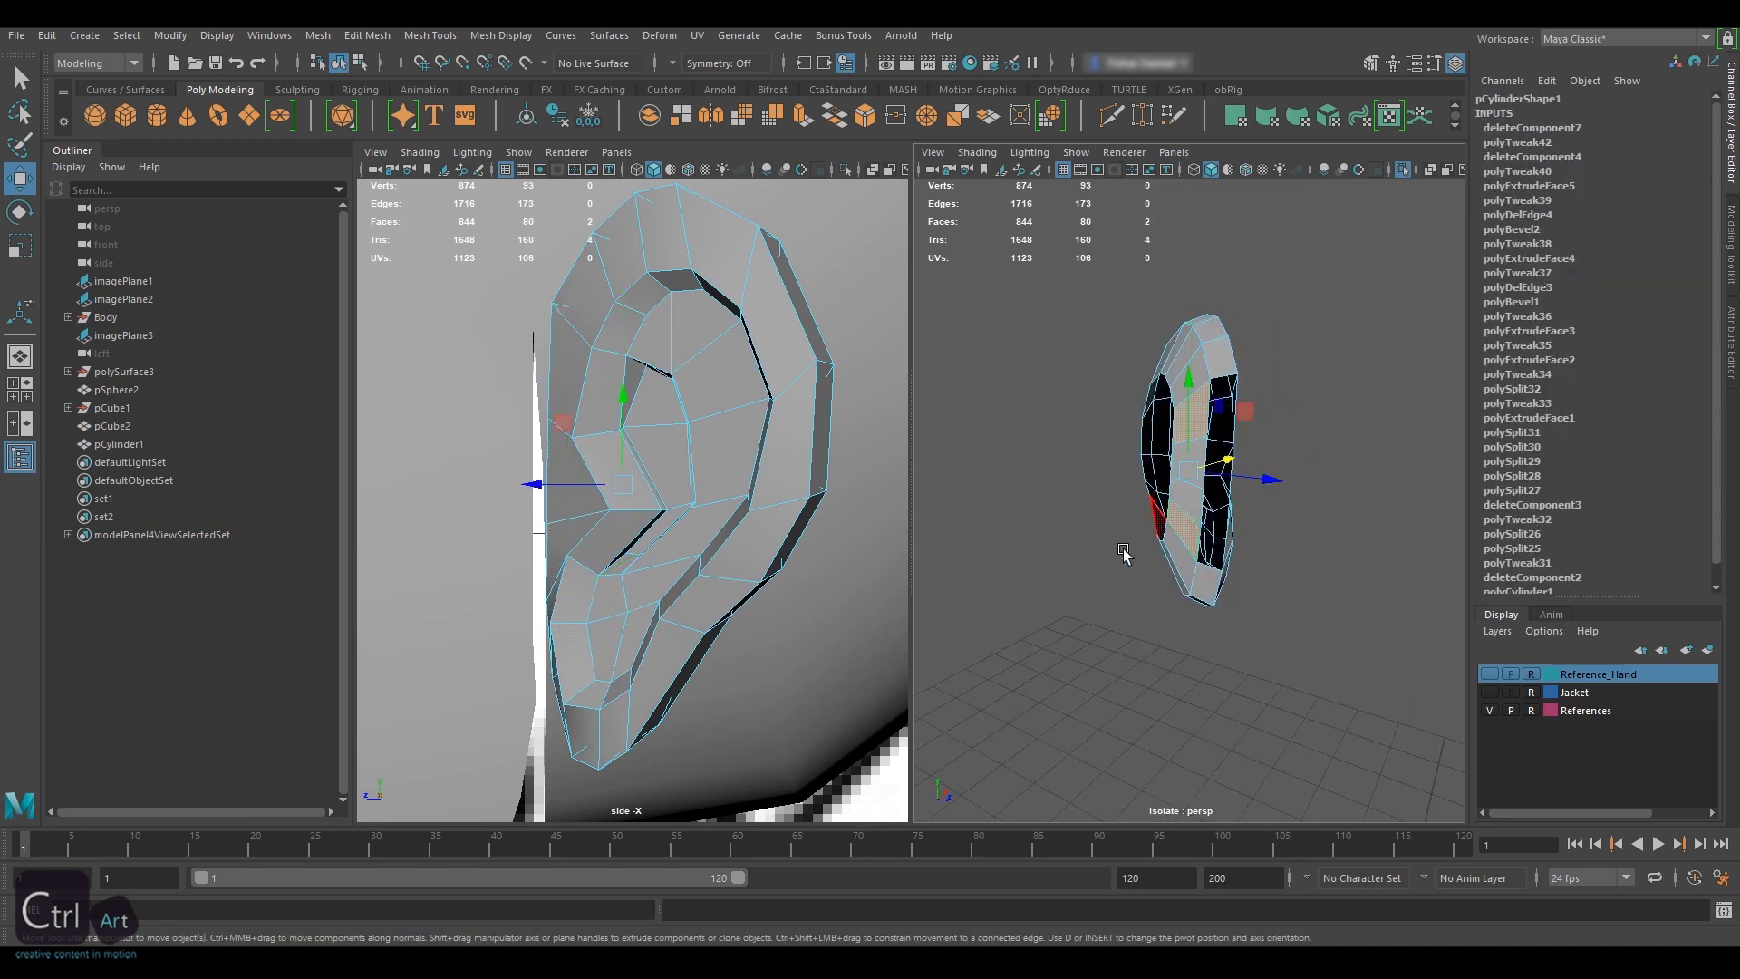
key(Delete)
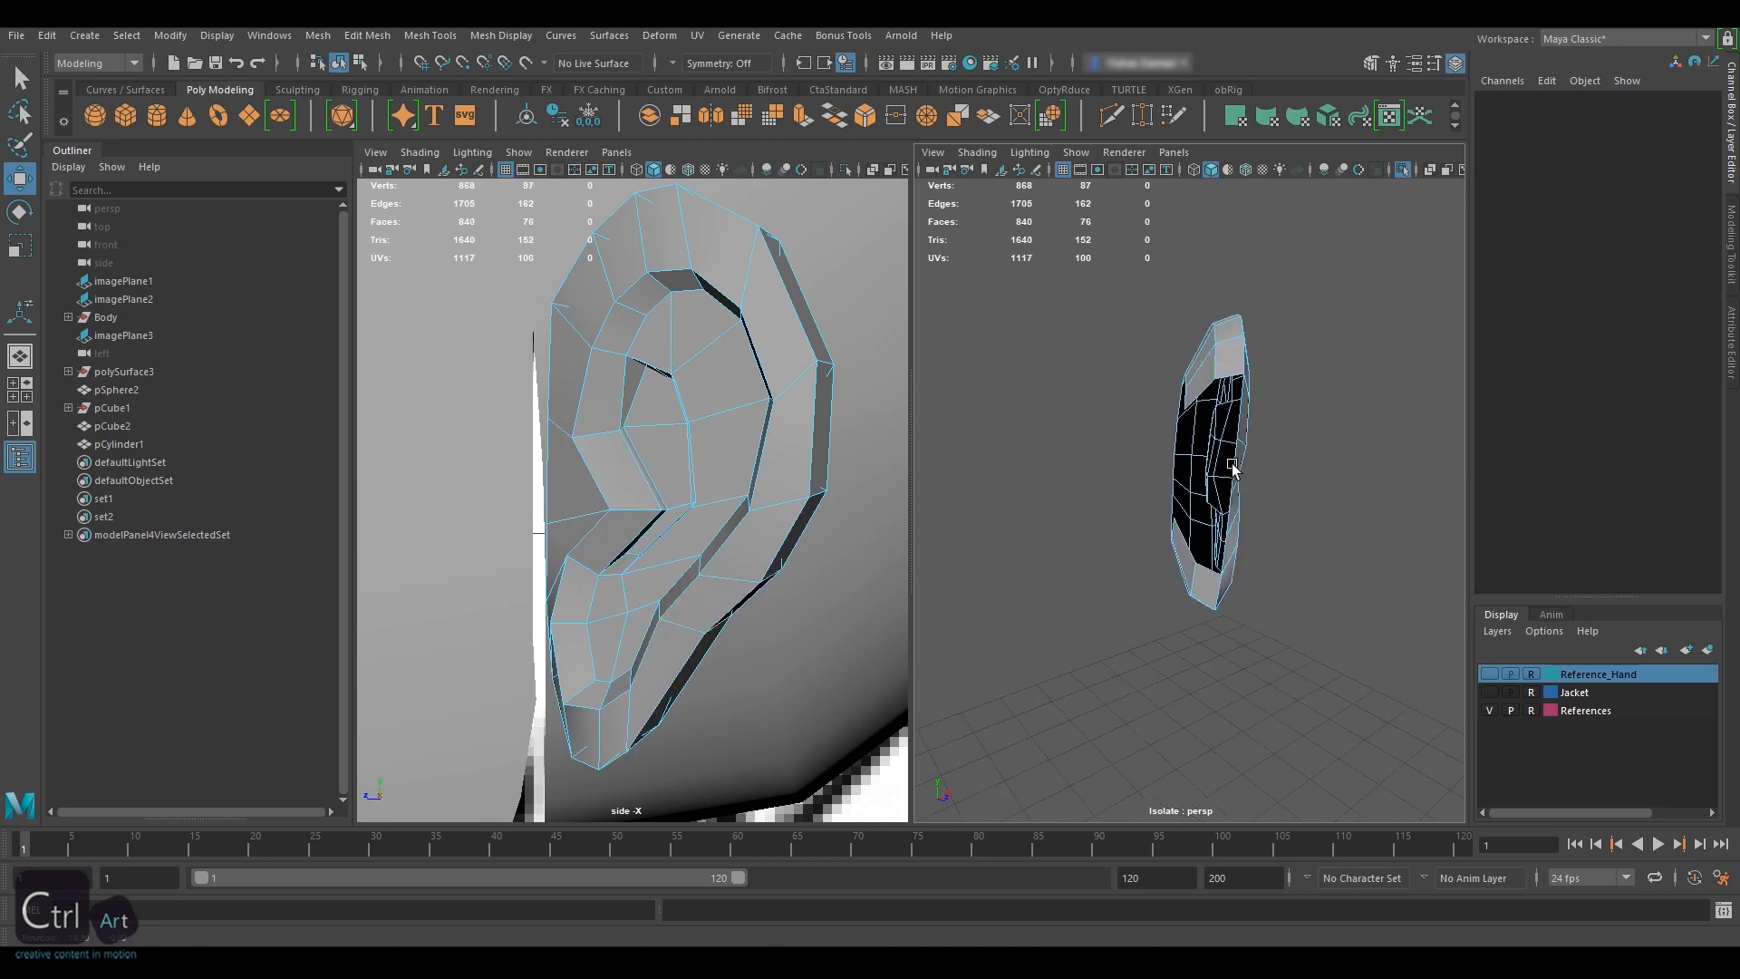
- Examine the ear's opened back on its own and against the head from several angles
alt+drag(1216, 467, 1226, 415)
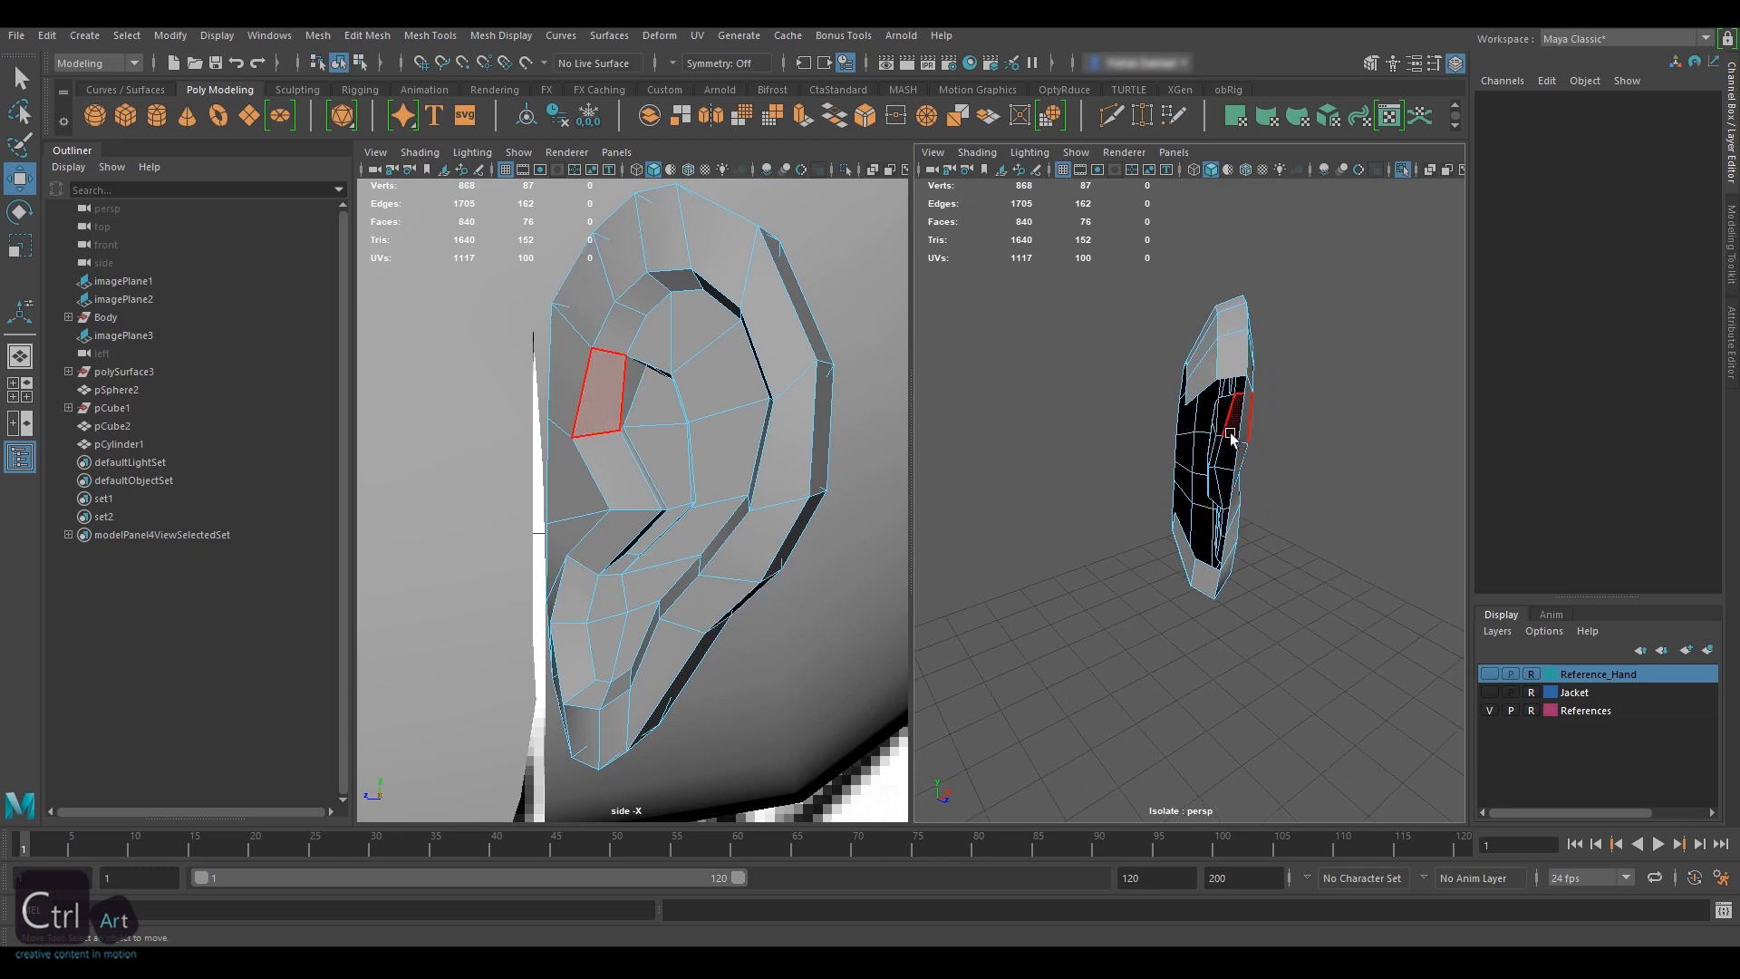
alt+drag(1349, 496, 1158, 441)
alt+right_drag(1308, 444, 1147, 458)
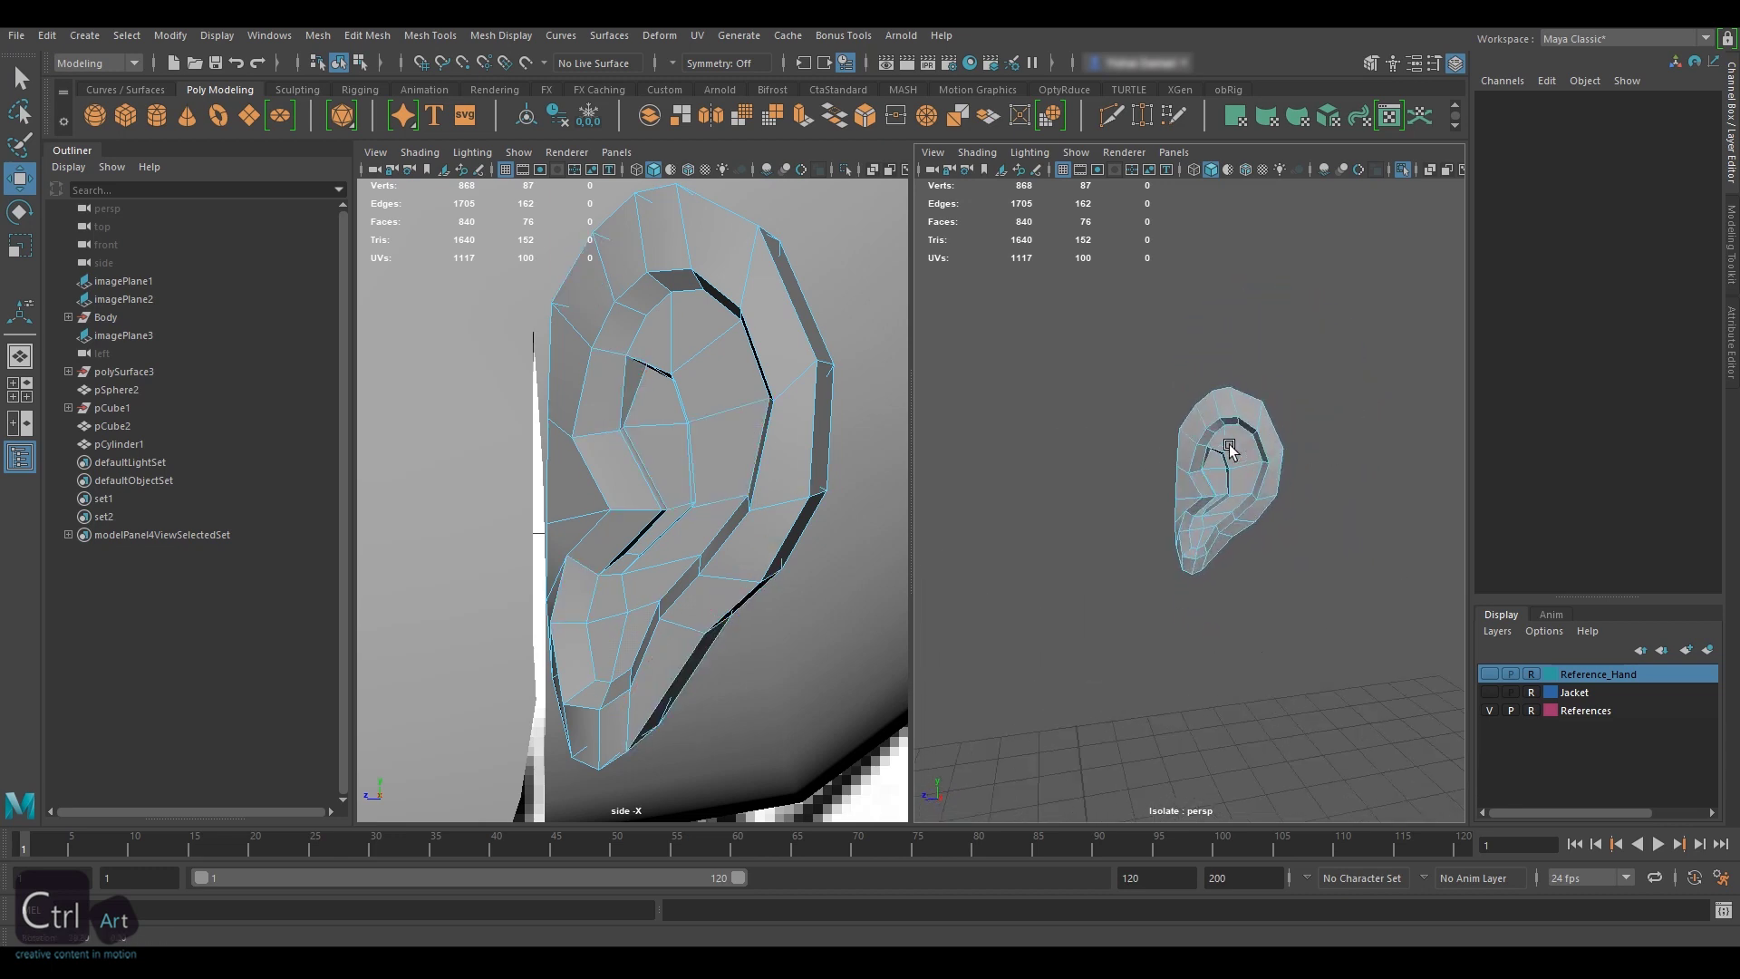
key(ctrl+1)
alt+drag(1325, 451, 1093, 438)
alt+right_drag(1093, 438, 1216, 462)
alt+right_drag(1275, 523, 1051, 528)
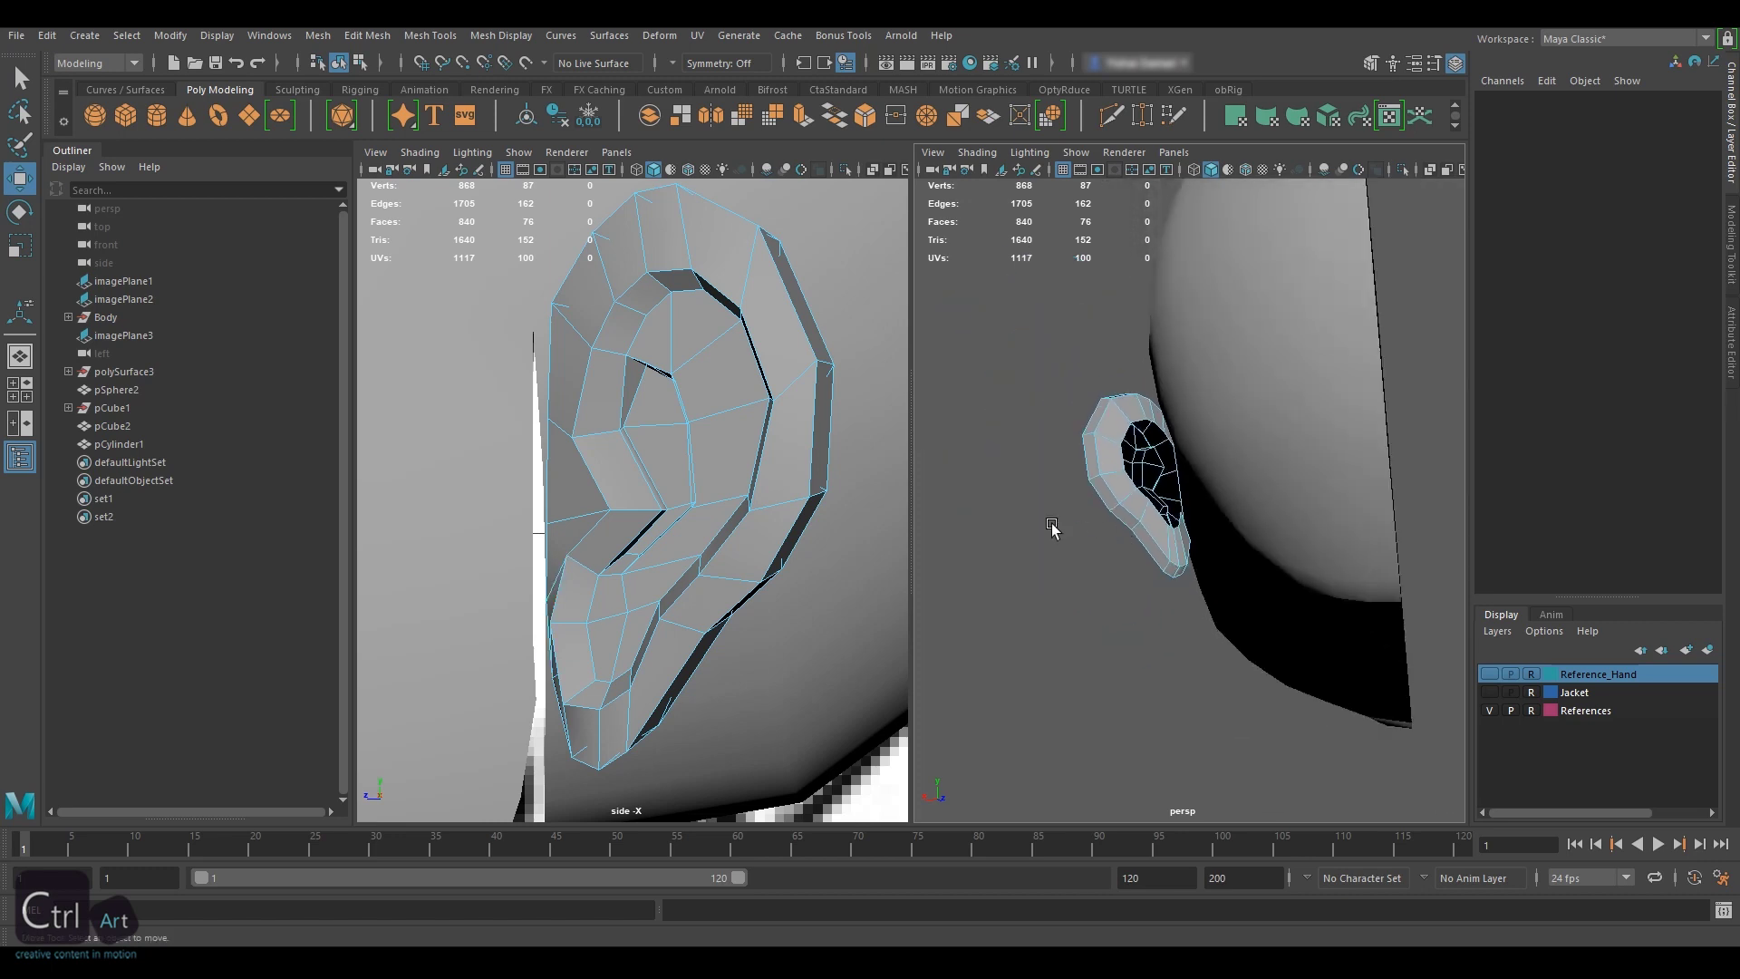
alt+drag(1104, 469, 1129, 512)
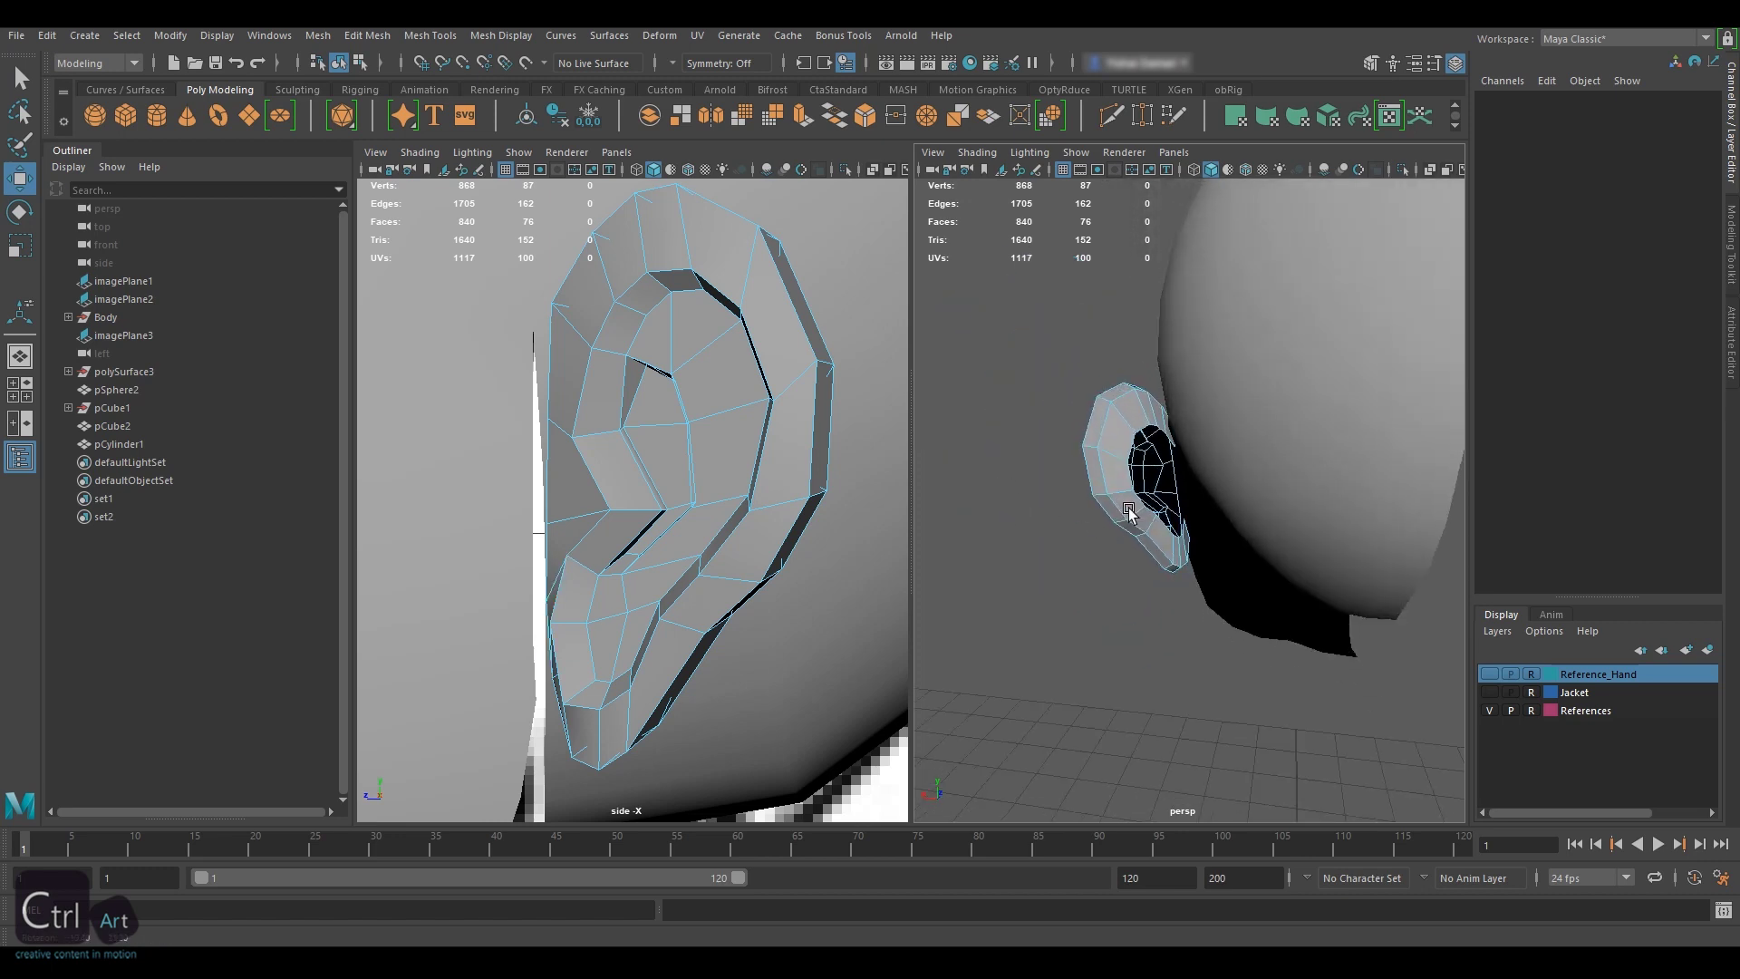
- Isolate the ear again and bridge the two facing edges across the gap in its back rim
key(F8)
click(1105, 359)
click(1135, 414)
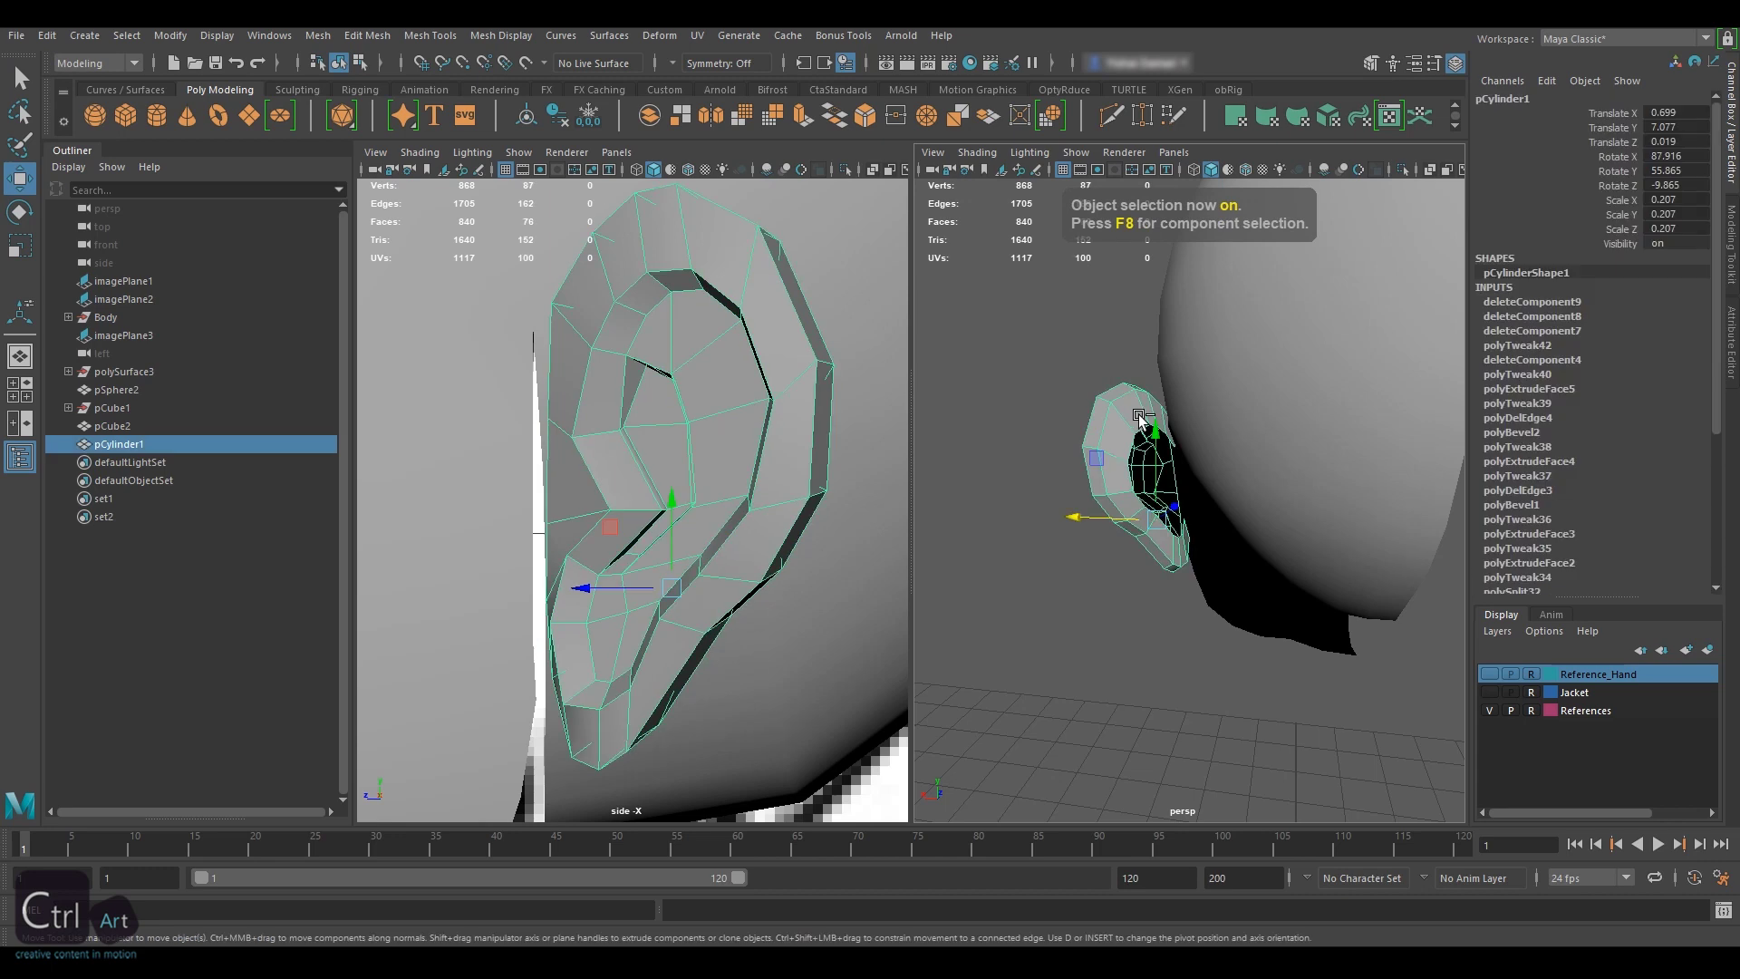
key(ctrl+1)
alt+drag(1326, 427, 1088, 420)
alt+right_drag(1087, 420, 1286, 435)
alt+drag(1286, 436, 1228, 347)
click(1228, 347)
click(1179, 399)
right_drag(1178, 399, 1142, 379)
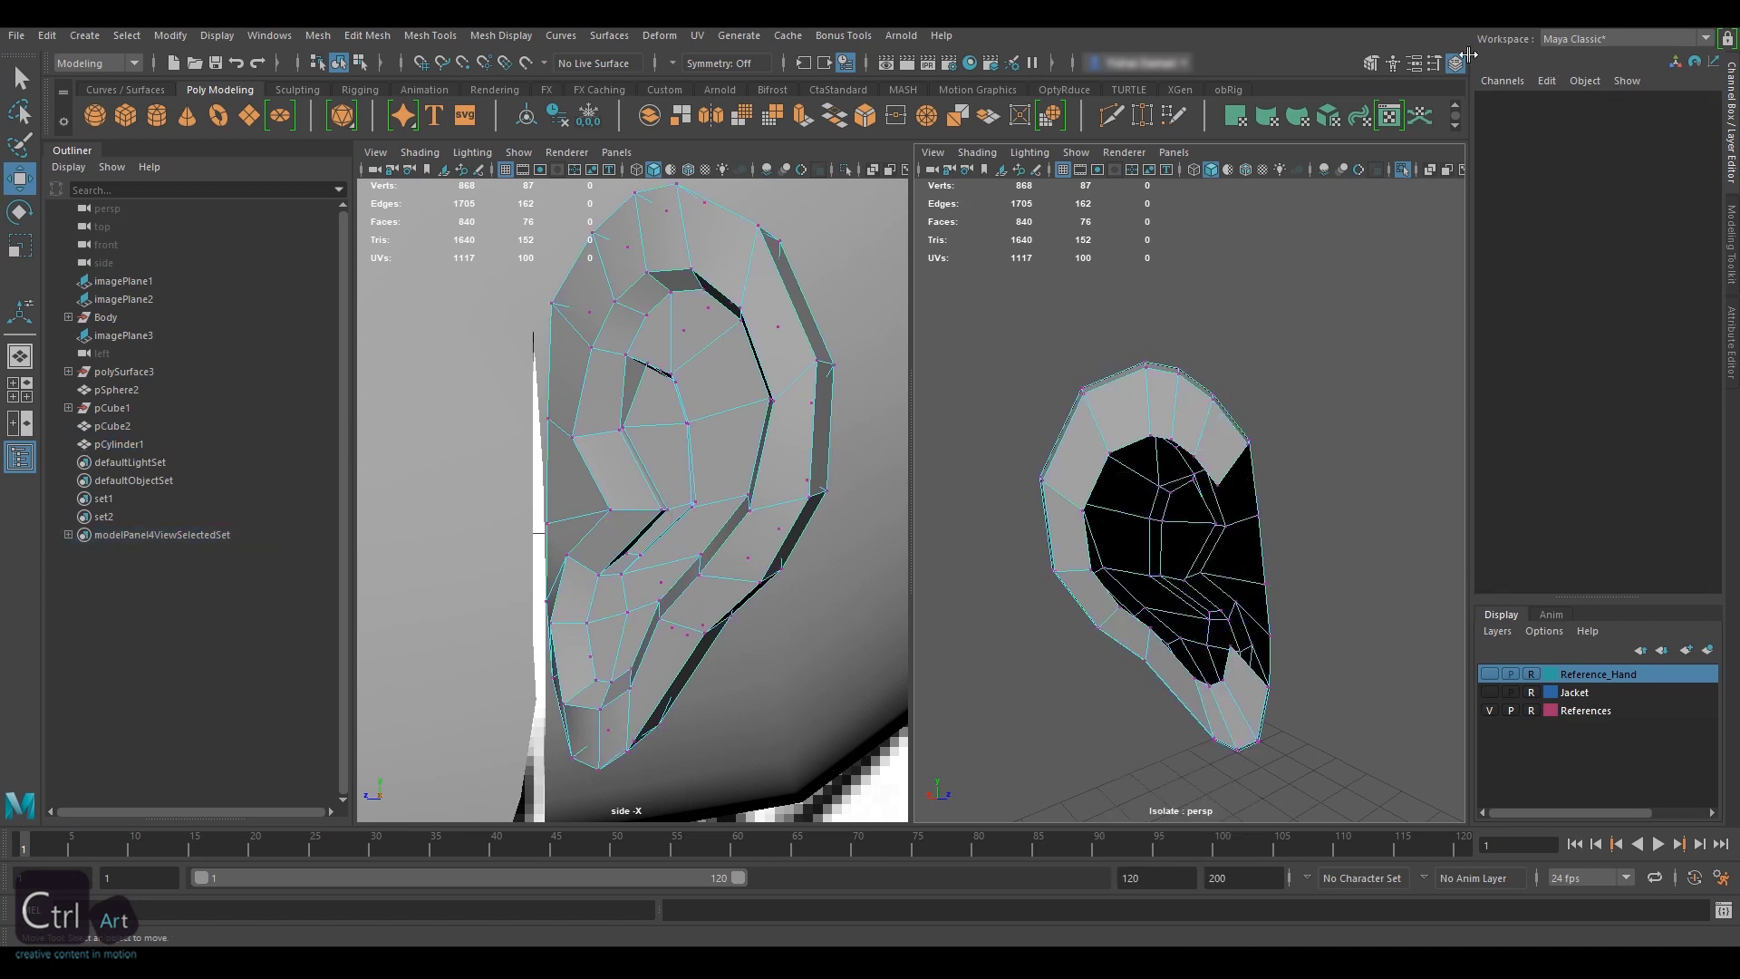
click(1371, 62)
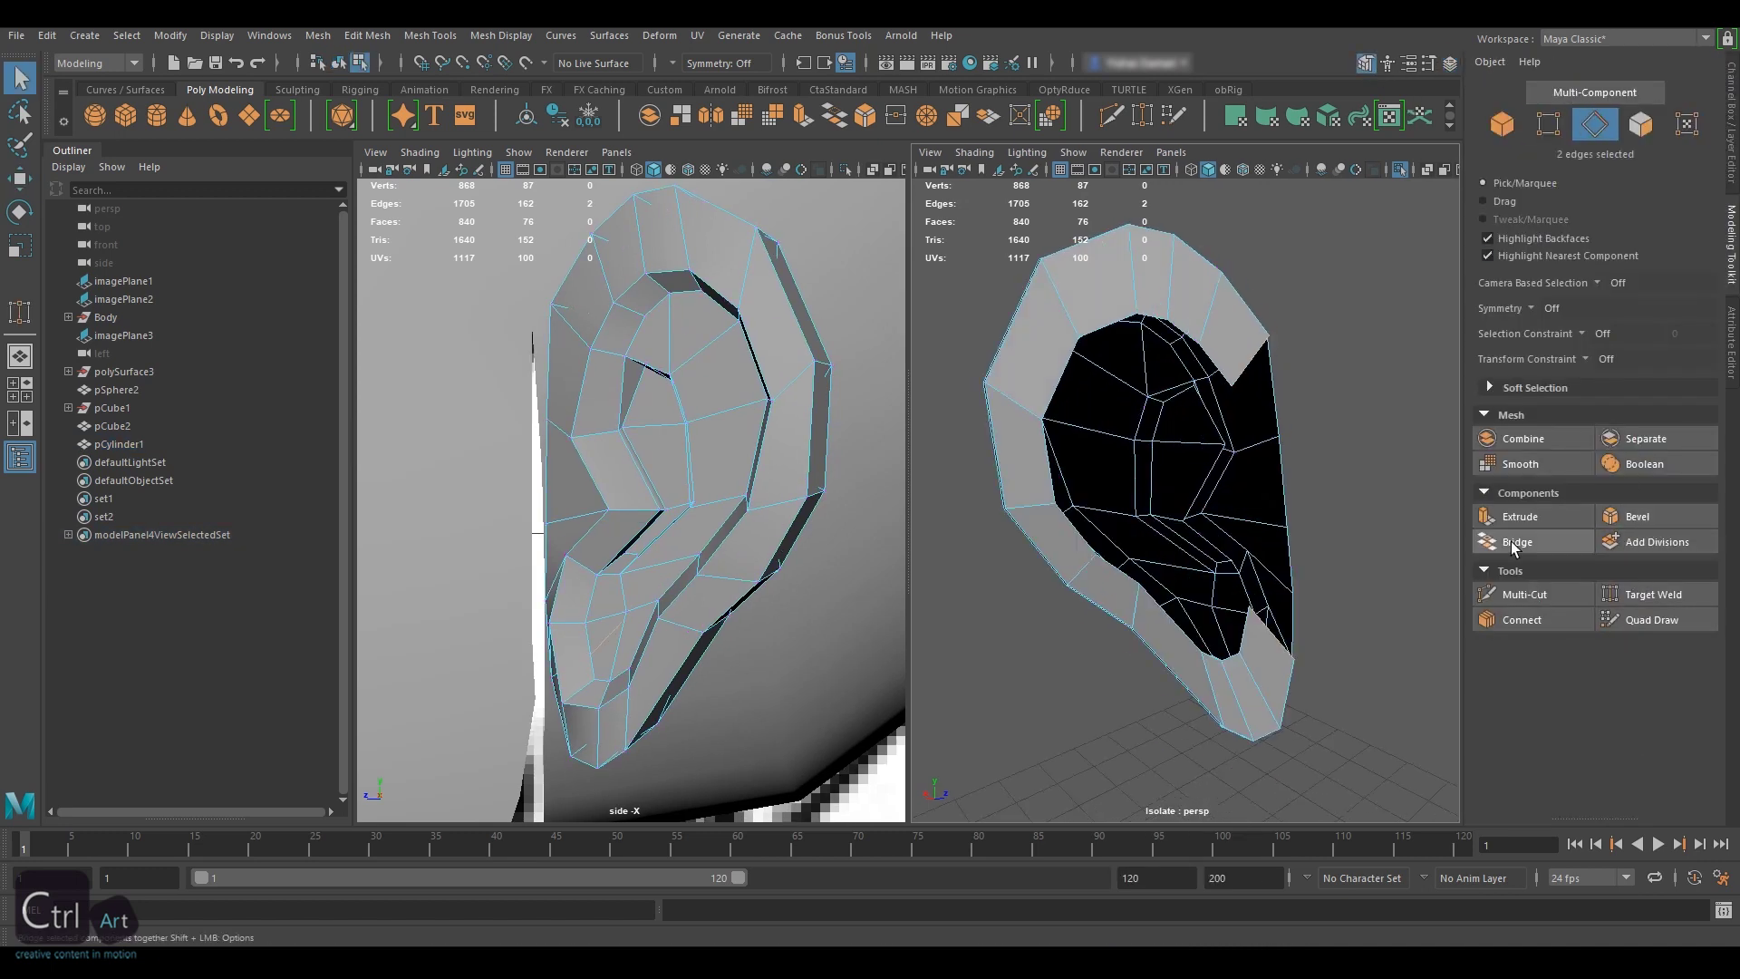
click(1514, 542)
- Target-weld vertices along the ear's back rim to simplify it and delete the surplus edges between them
double_click(1216, 370)
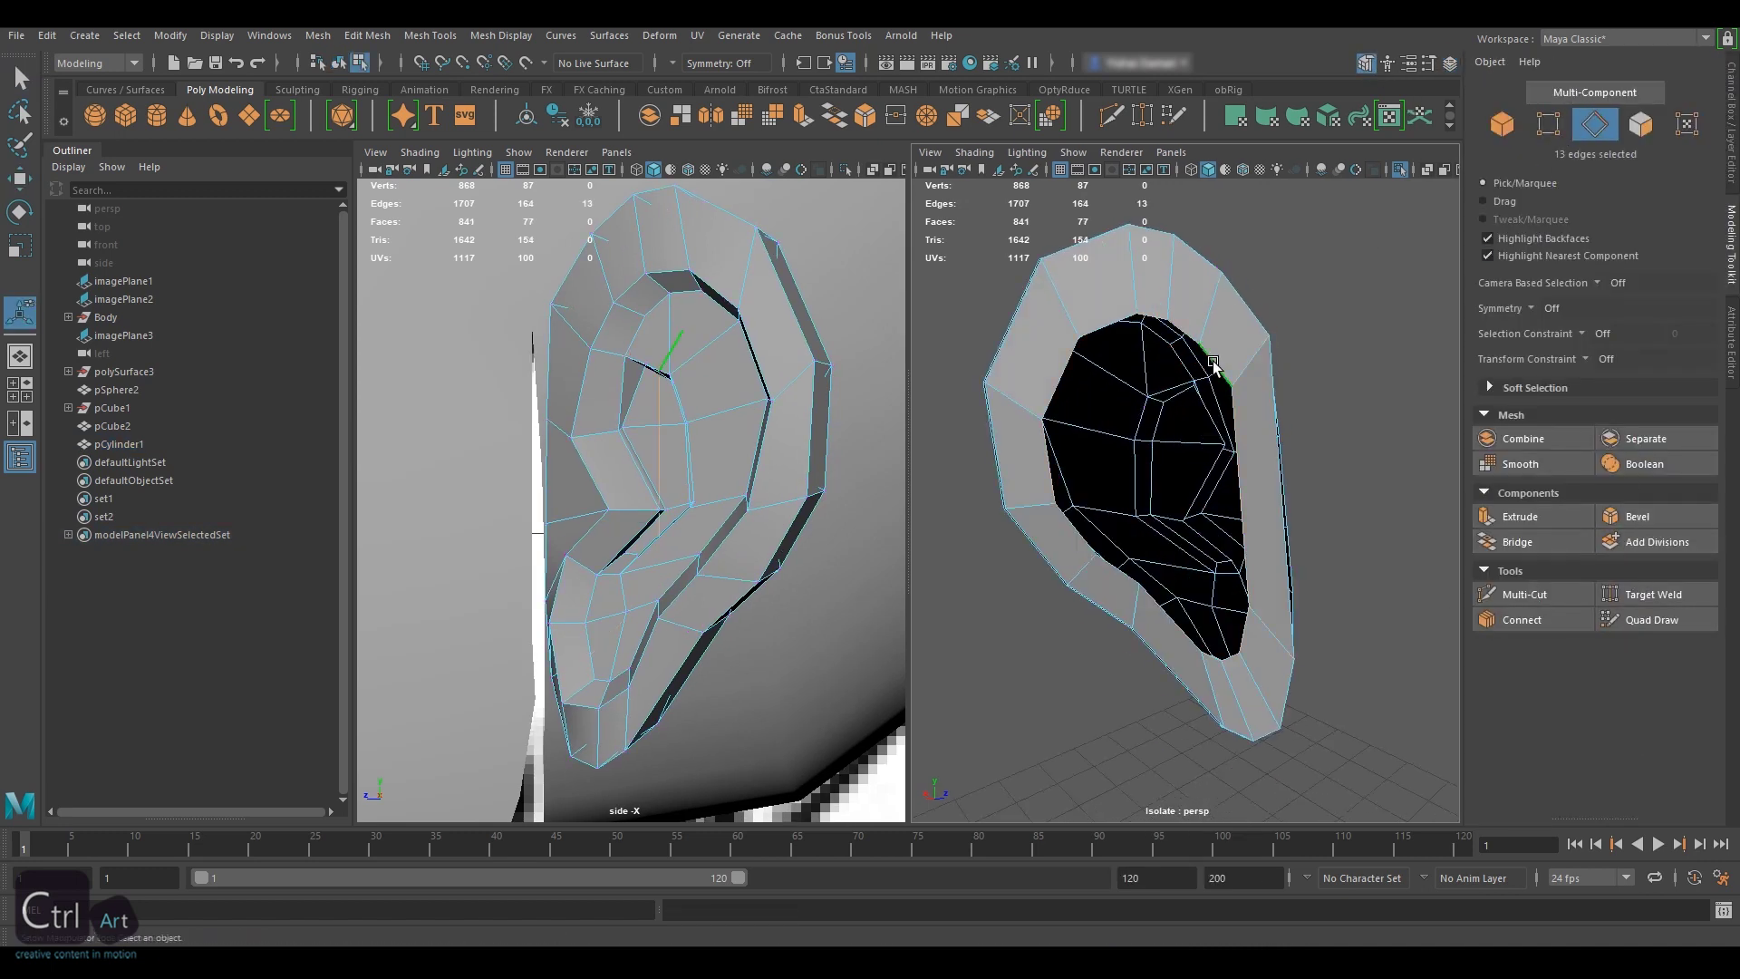
mouse_move(1201, 408)
alt+mouse_down()
mouse_move(1189, 389)
mouse_move(1243, 408)
mouse_move(1207, 382)
alt+mouse_up()
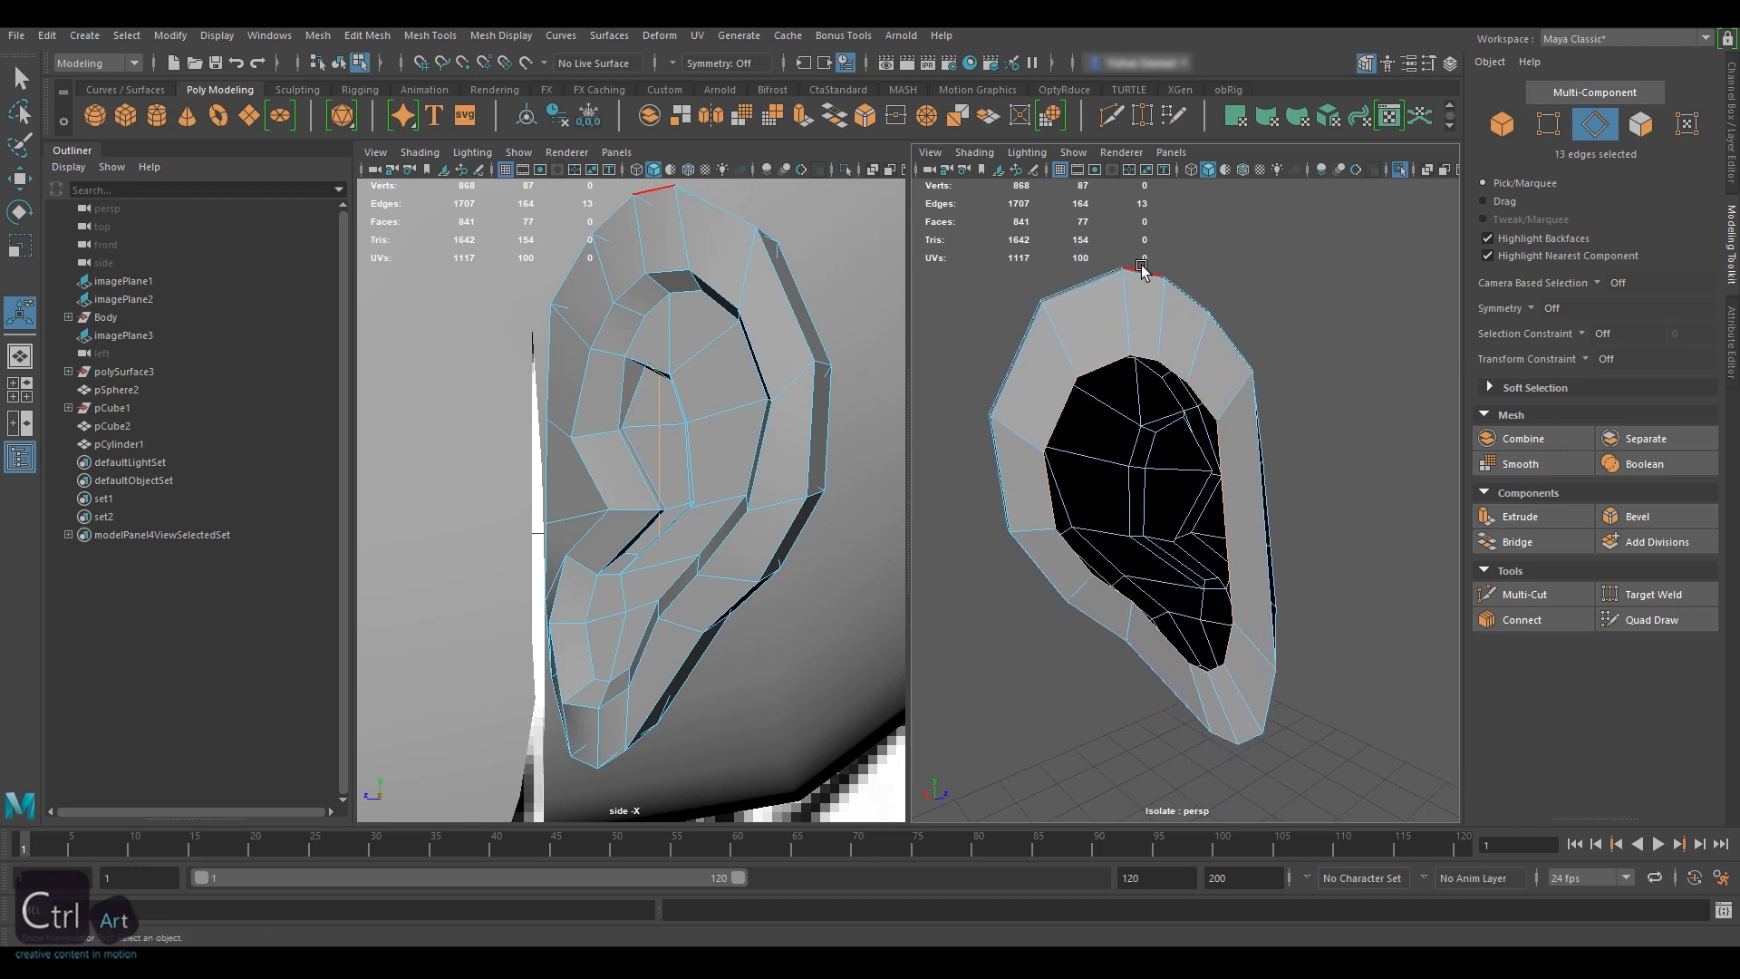
click(1618, 595)
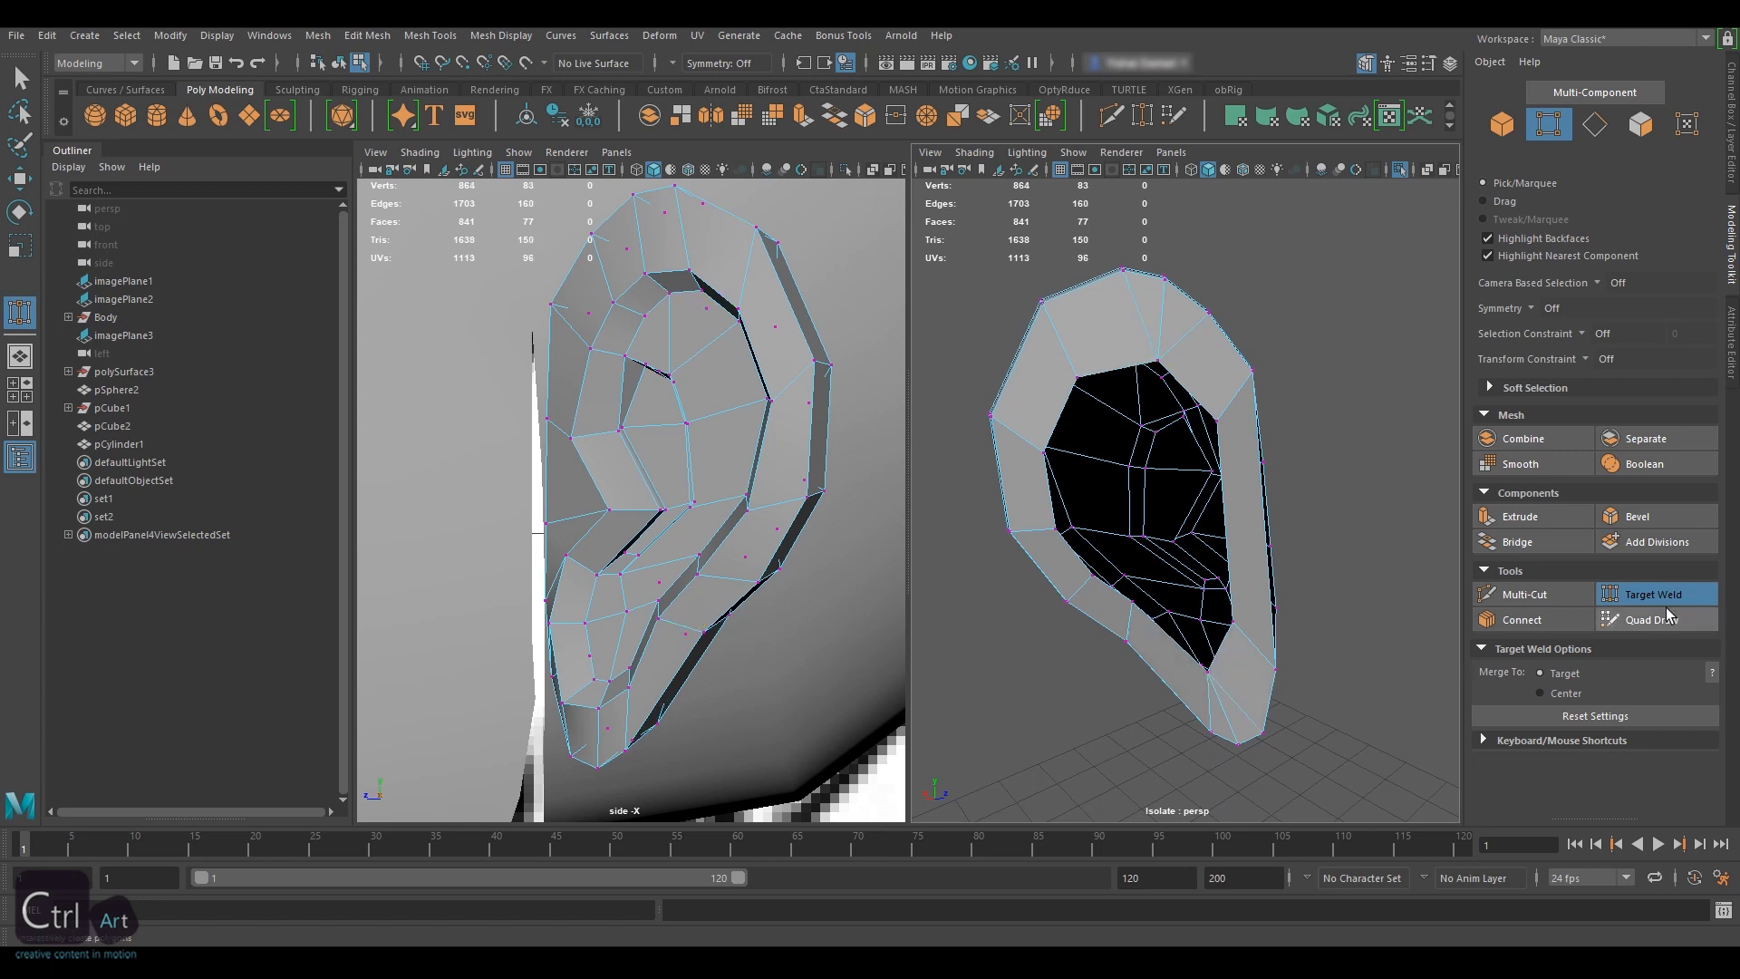
key(q)
key(Delete)
key(r)
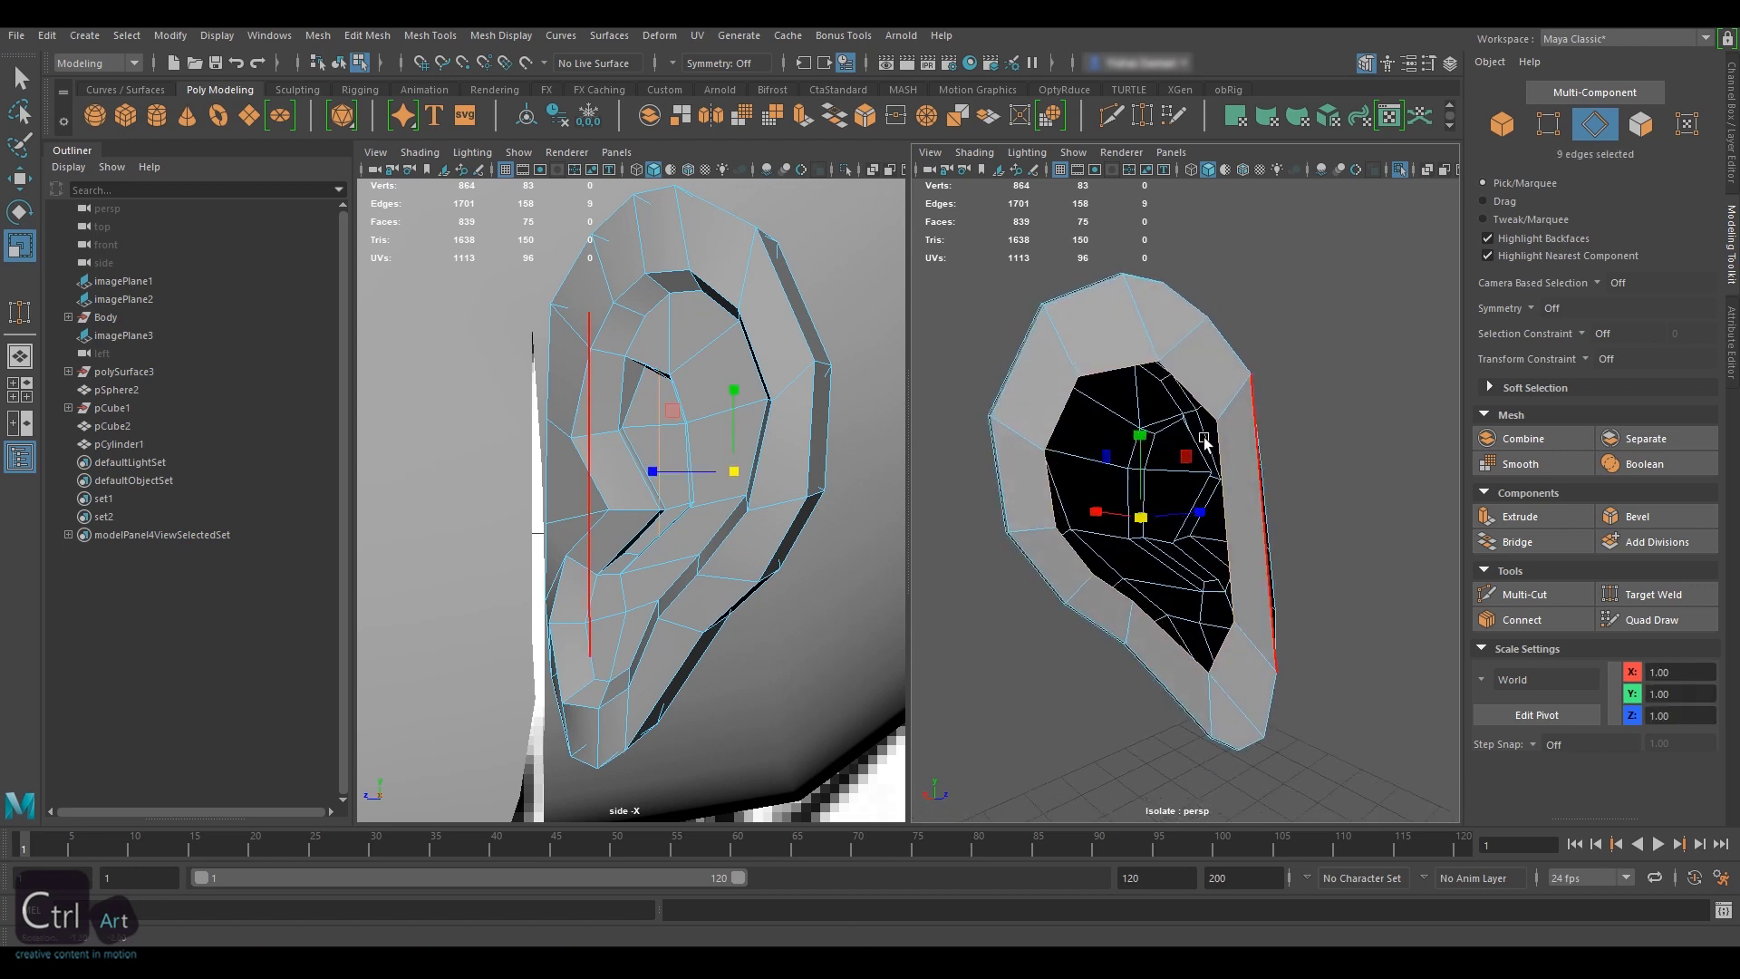
- Delete the long bridged face along the front of the ear's back rim
click(1639, 124)
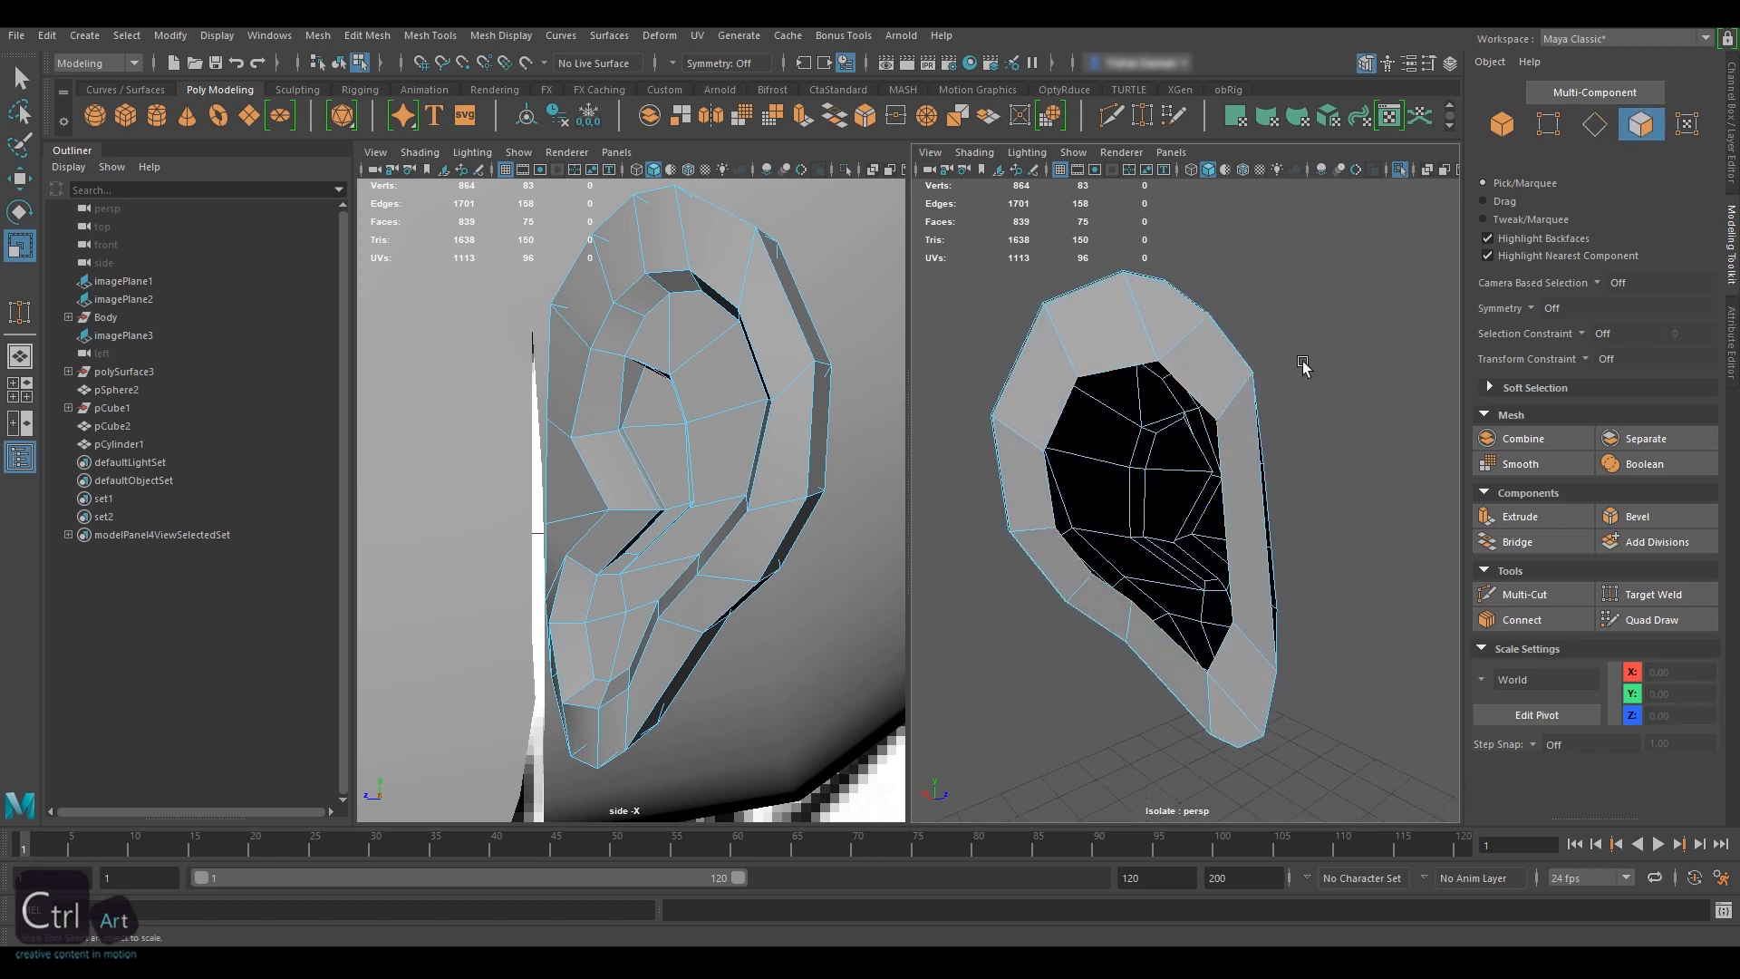
click(1242, 497)
key(Delete)
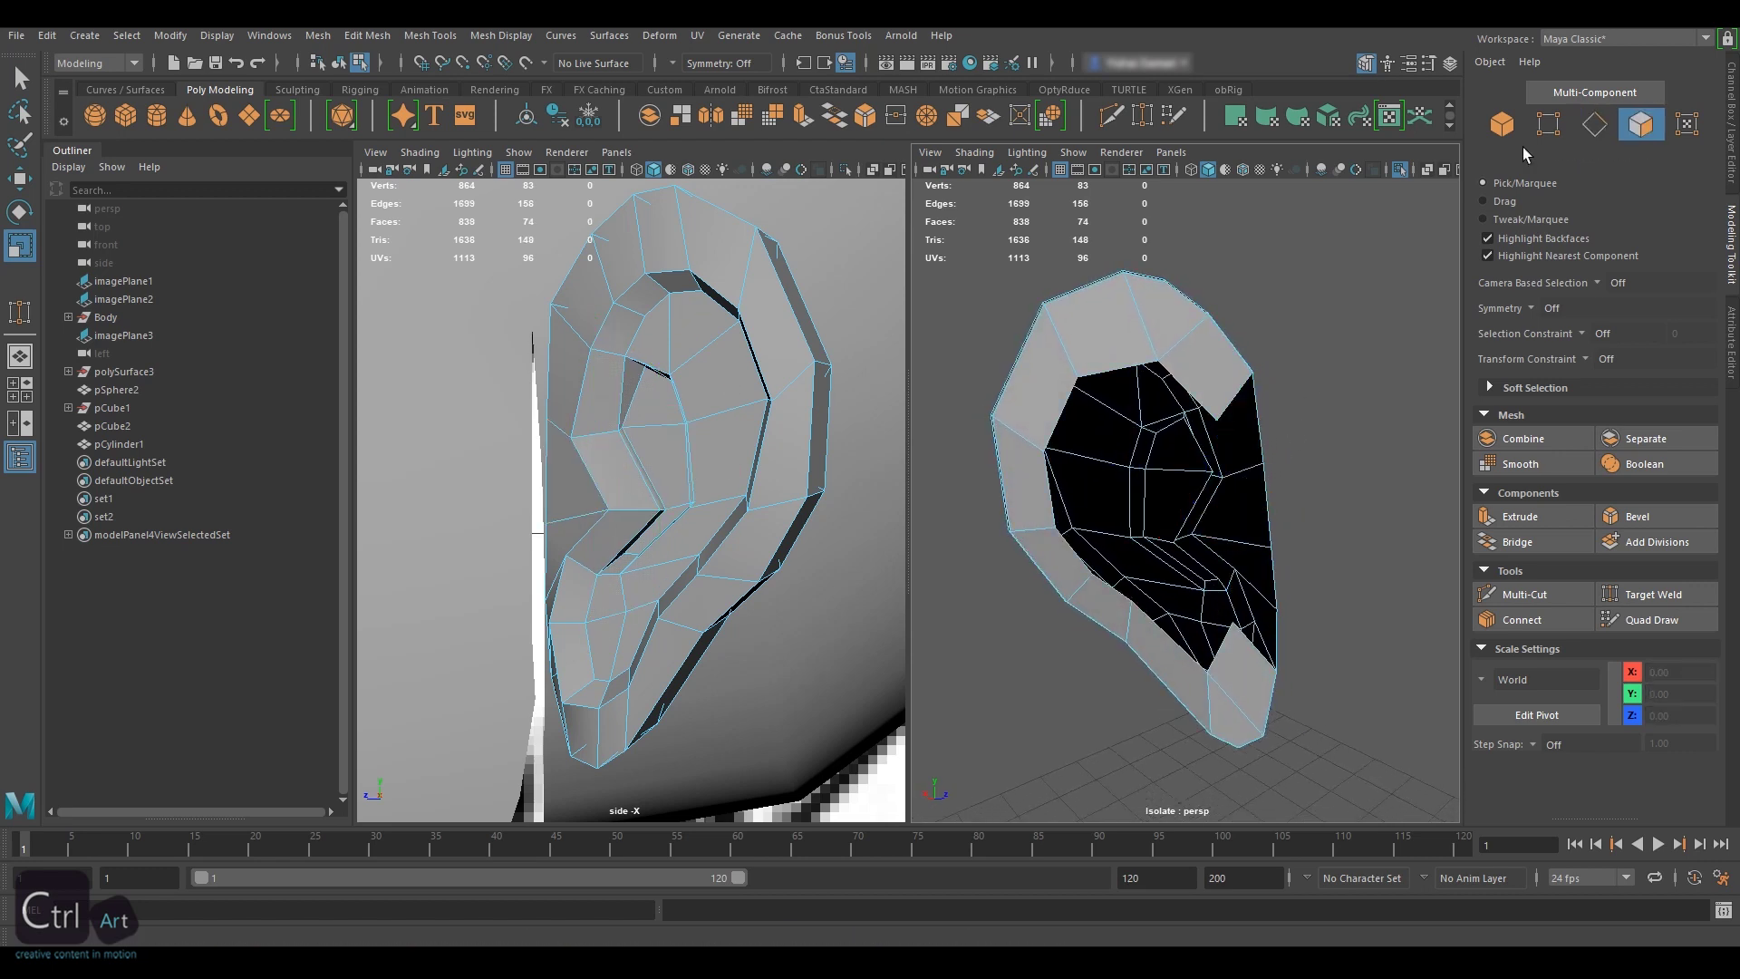
- Leave the isolated view, select the head and the ear, and combine them into one mesh
click(1504, 129)
alt+drag(1127, 446, 1202, 464)
key(ctrl+1)
alt+right_drag(1202, 464, 1287, 439)
alt+drag(1288, 442, 1075, 434)
alt+middle_drag(1075, 434, 1197, 427)
click(1197, 427)
alt+drag(1301, 431, 1251, 435)
alt+right_drag(1275, 426, 1224, 432)
shift+click(1255, 450)
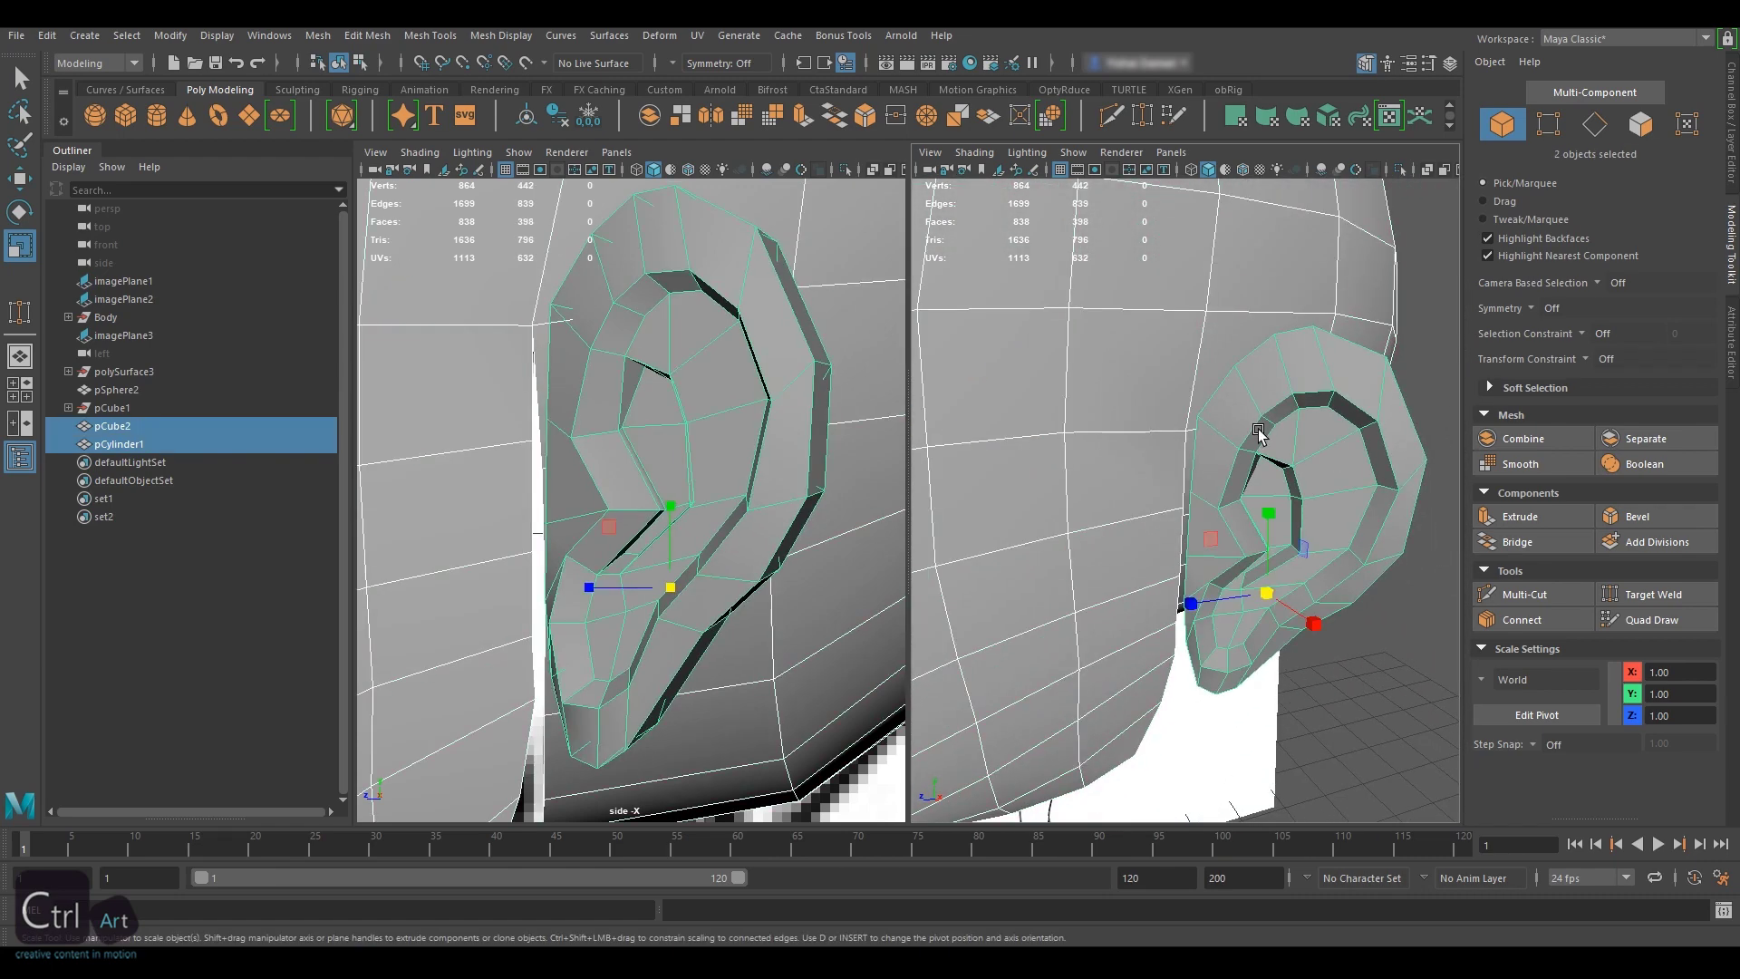
click(499, 34)
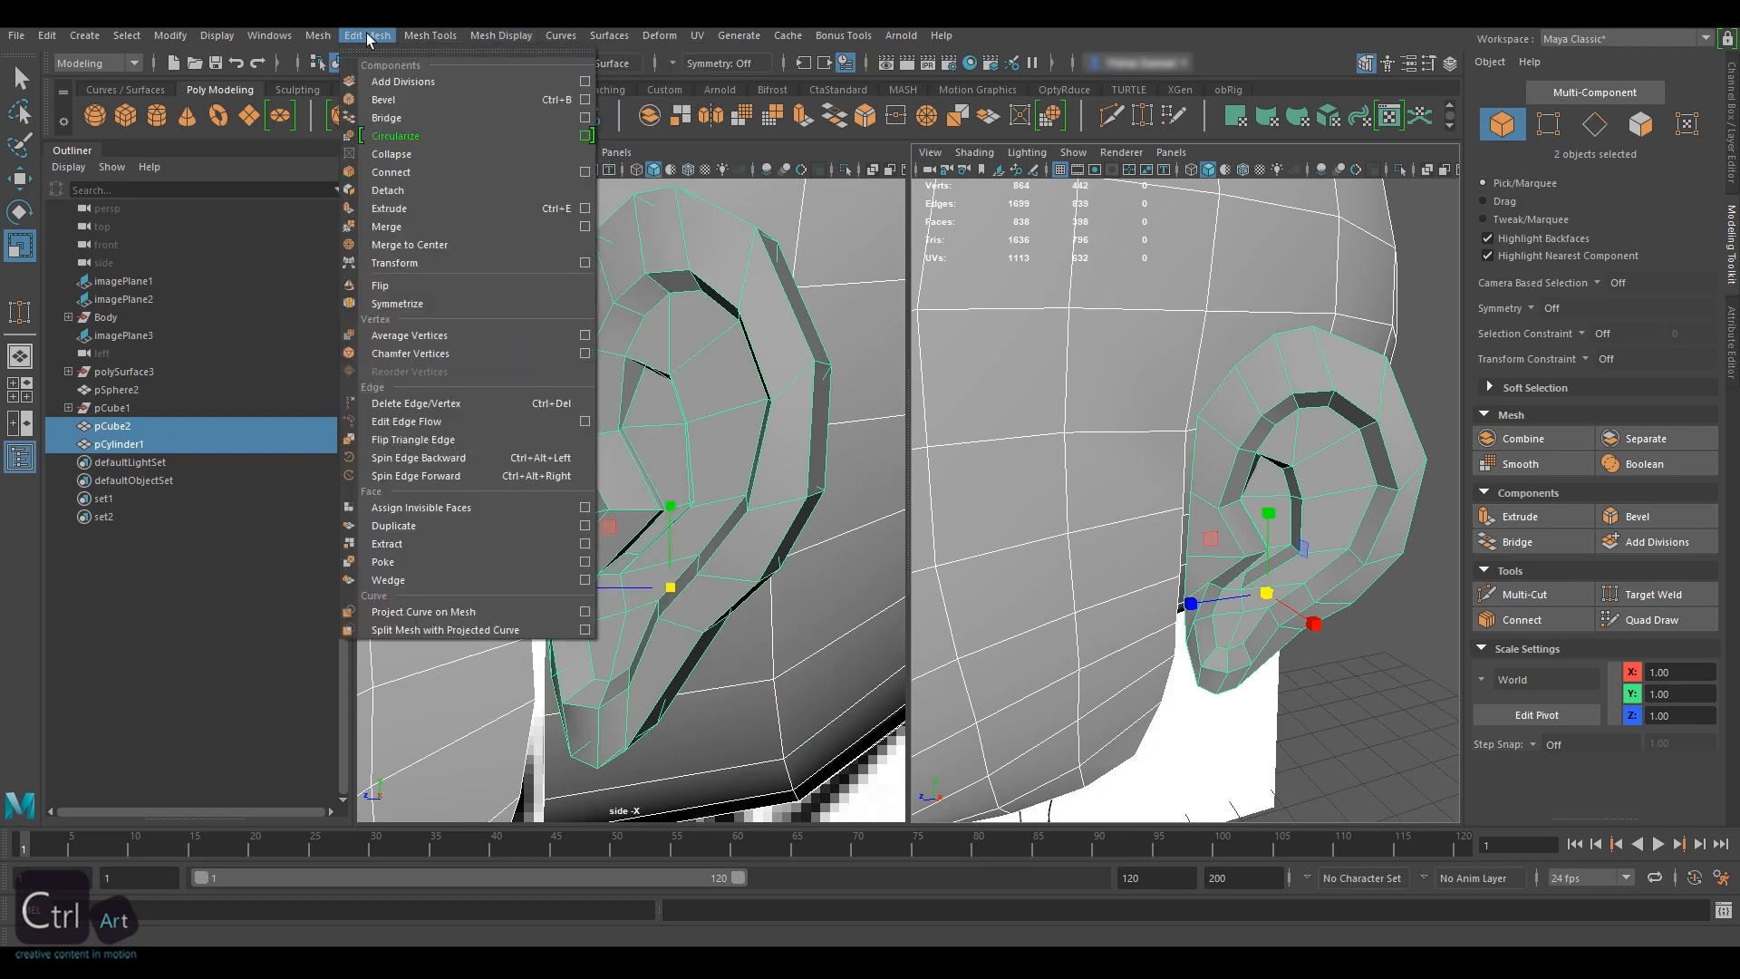
click(351, 107)
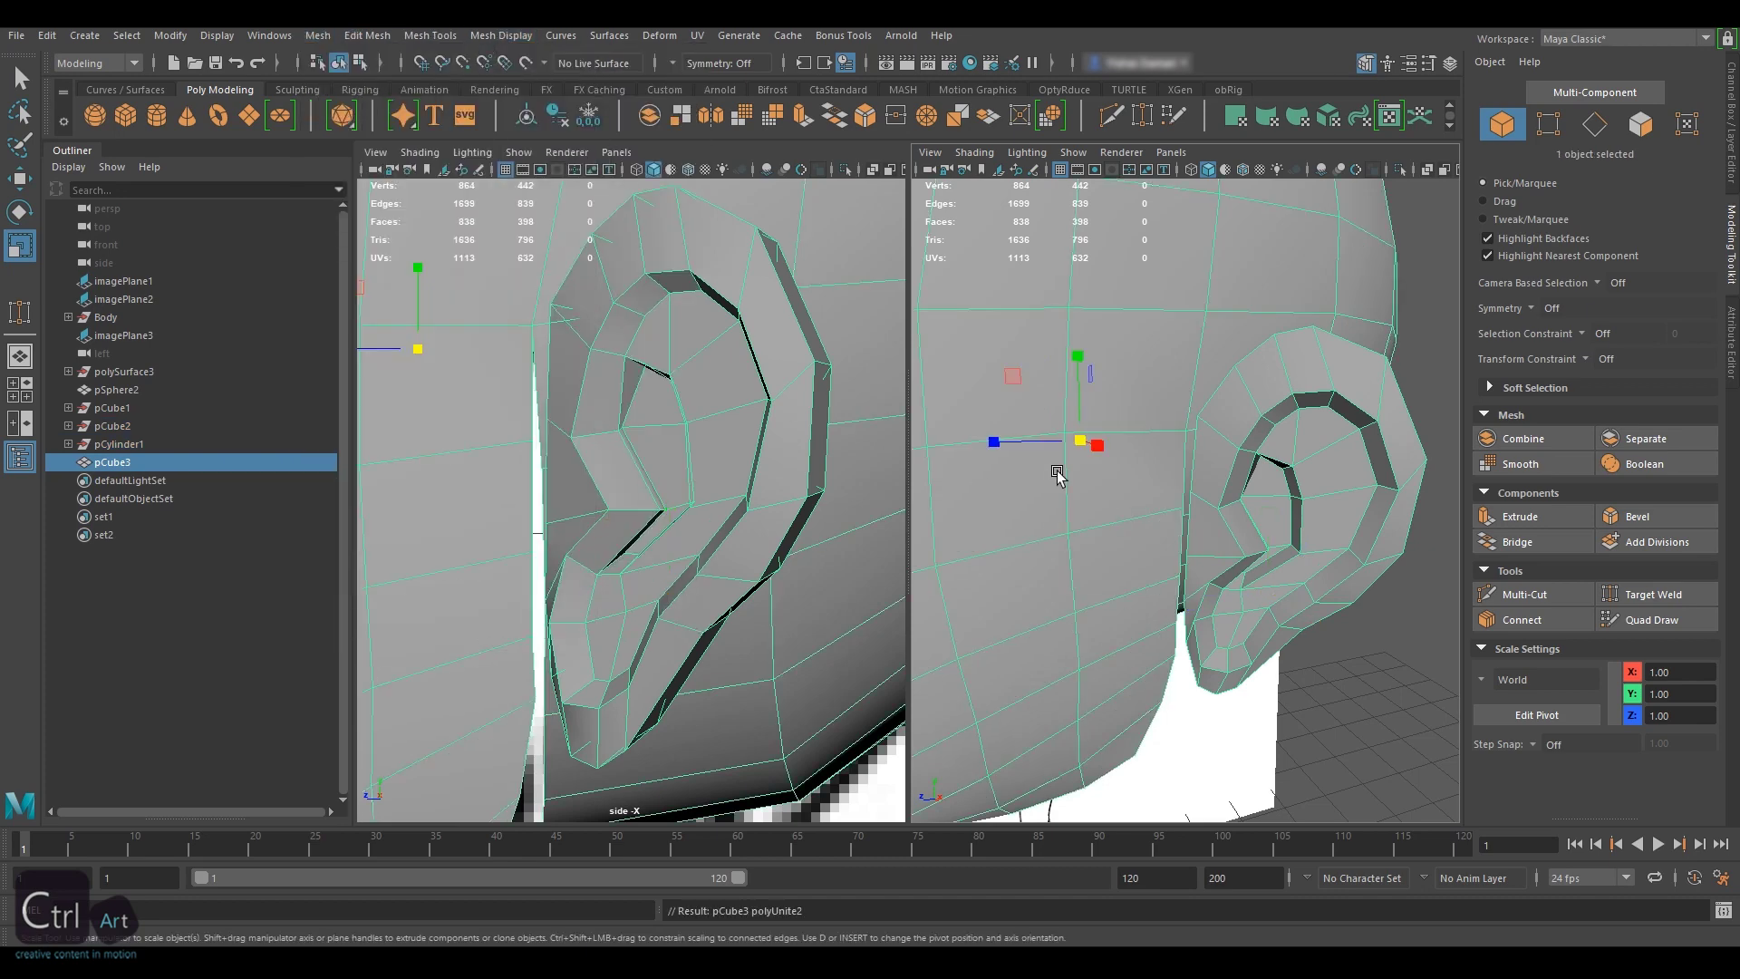
- Cut additional edges into the head mesh around the upper front of the ear using Multi-Cut
alt+right_drag(1106, 474, 1206, 453)
click(1595, 125)
click(1652, 595)
drag(1195, 408, 1179, 480)
drag(1182, 496, 1255, 390)
drag(1242, 372, 1220, 383)
drag(1249, 405, 1593, 592)
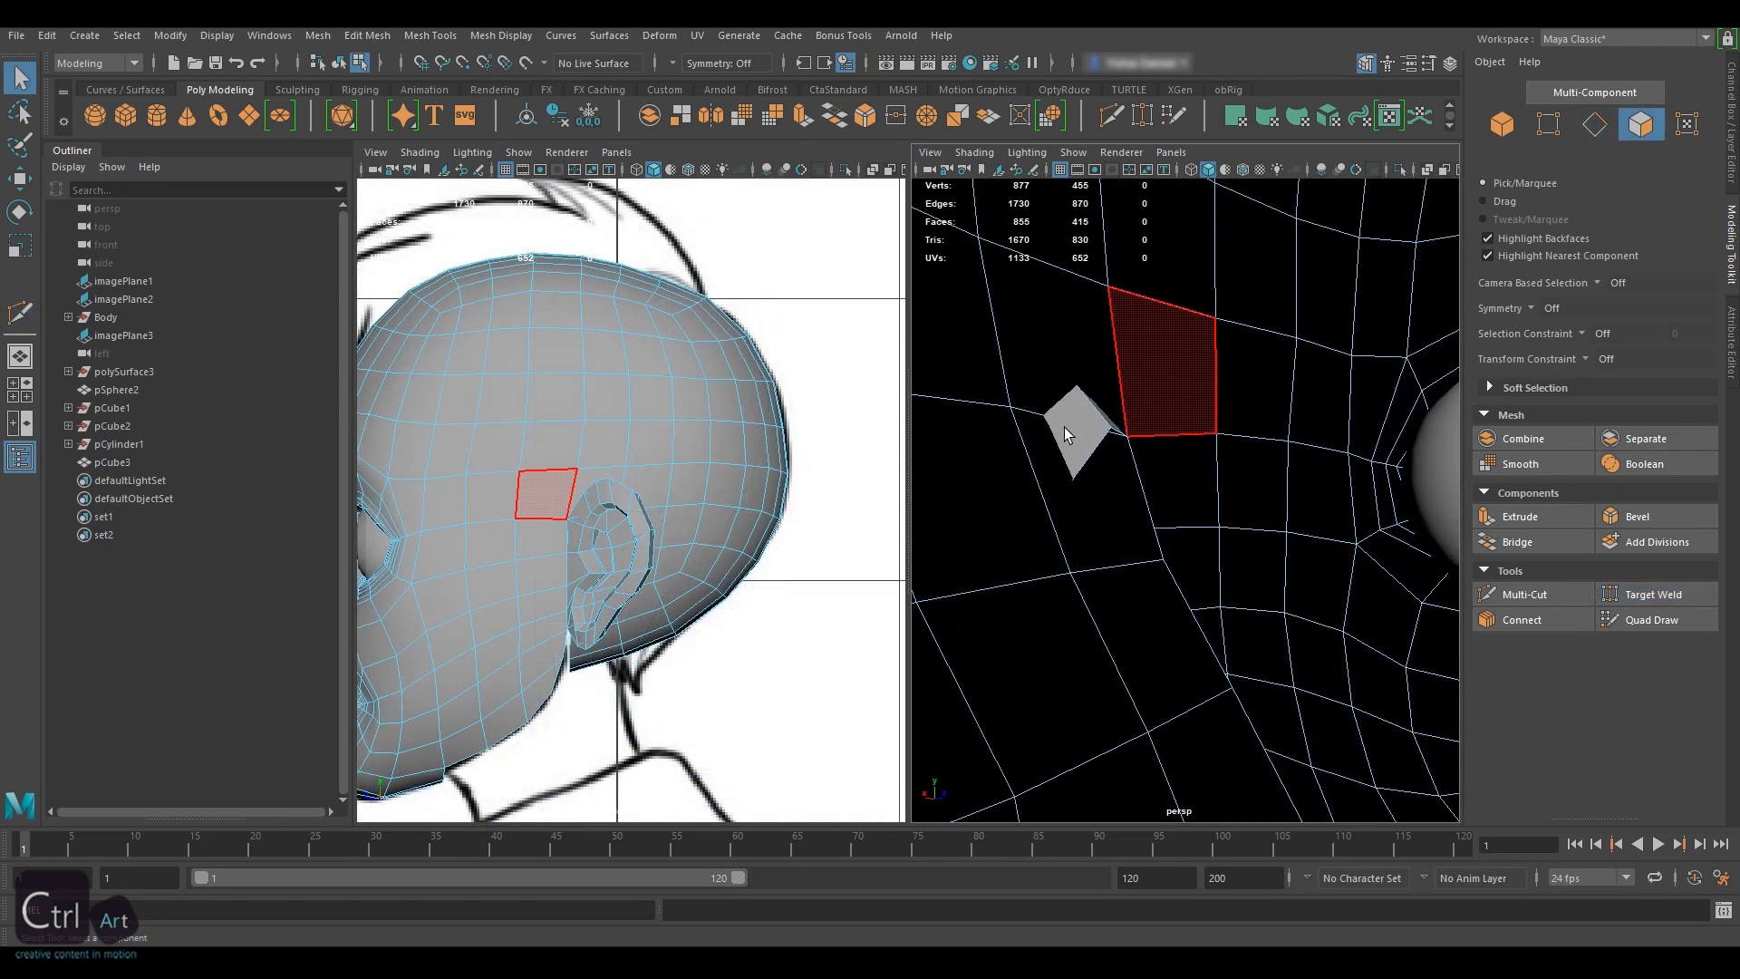
- Delete the head faces covering the upper ear opening, working from inside the head
scroll(1088, 408, up, 3)
alt+middle_drag(1114, 393, 1259, 485)
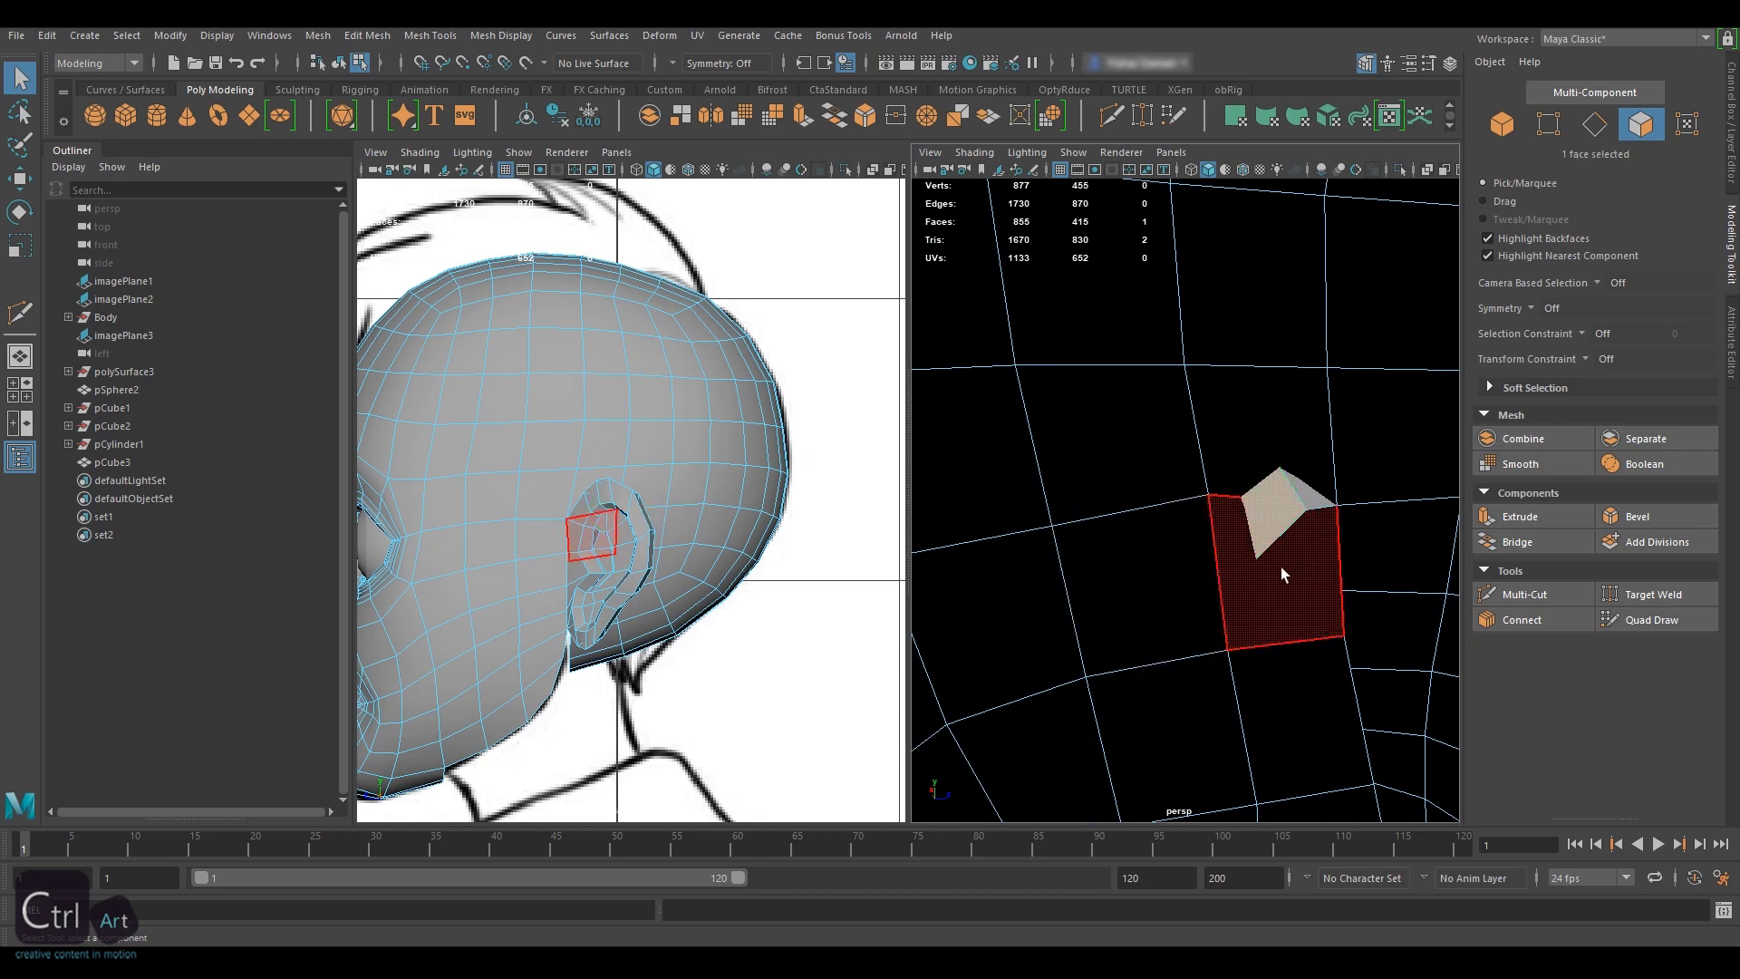
alt+drag(1245, 540, 1170, 381)
click(1104, 528)
- Slide the vertices at the top of the opening where the ear's upper rim meets the head
key(w)
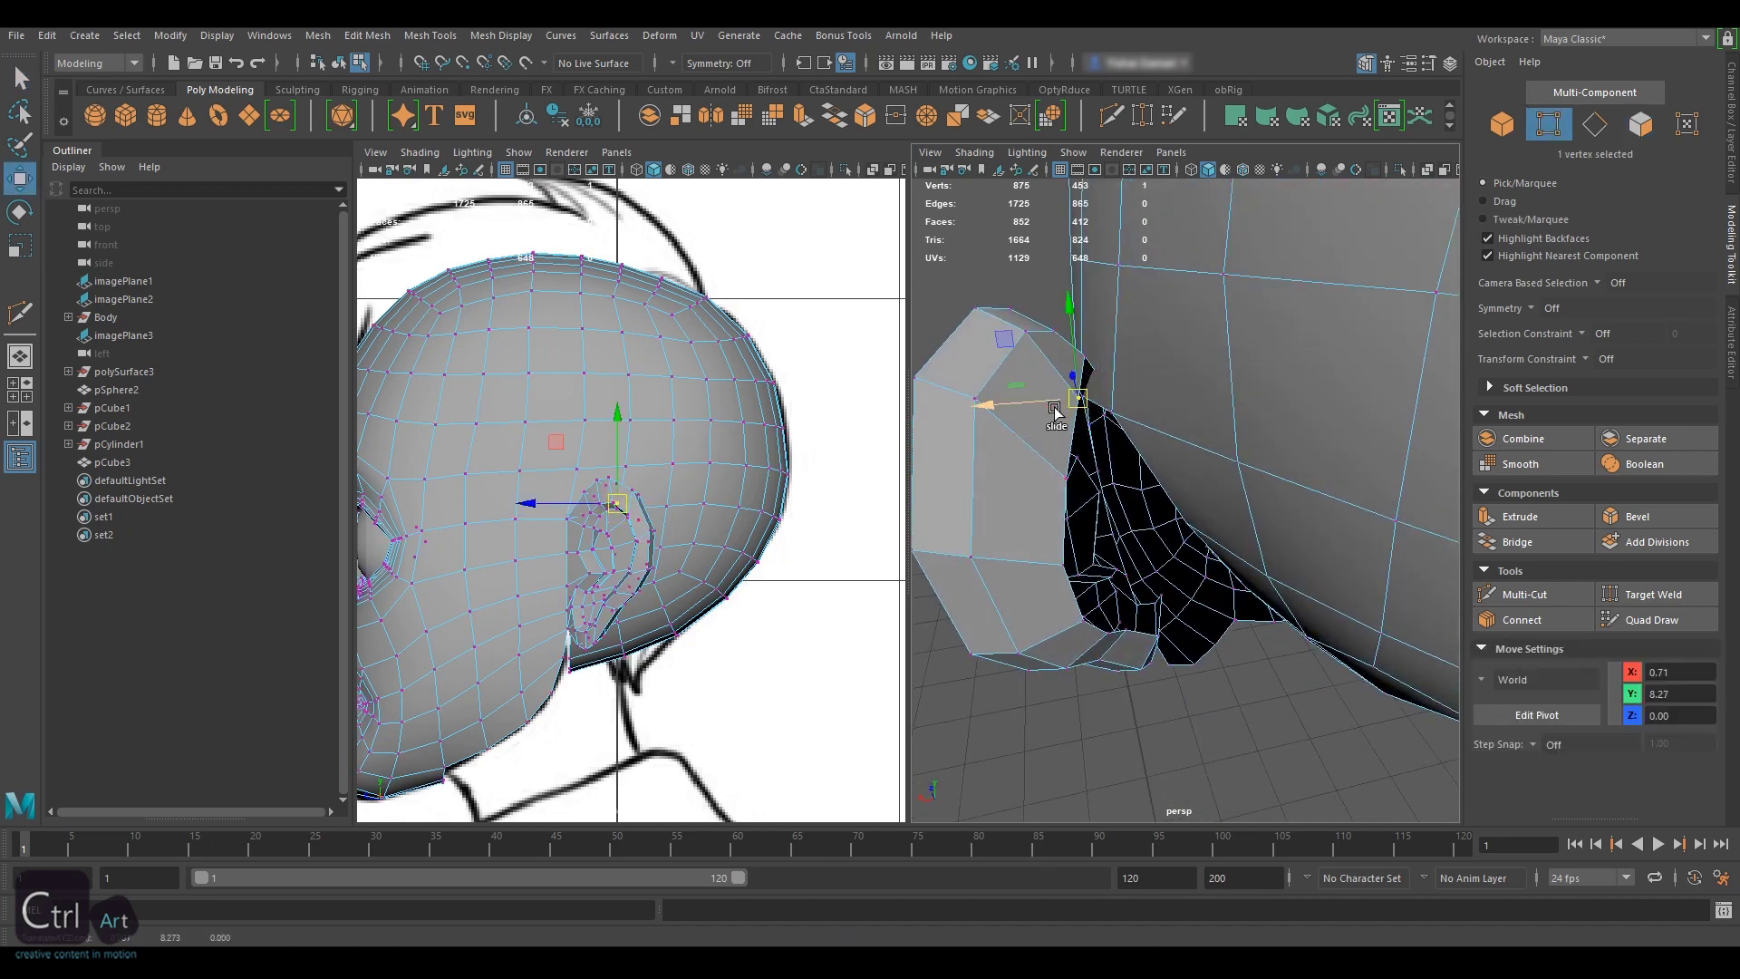
click(1062, 481)
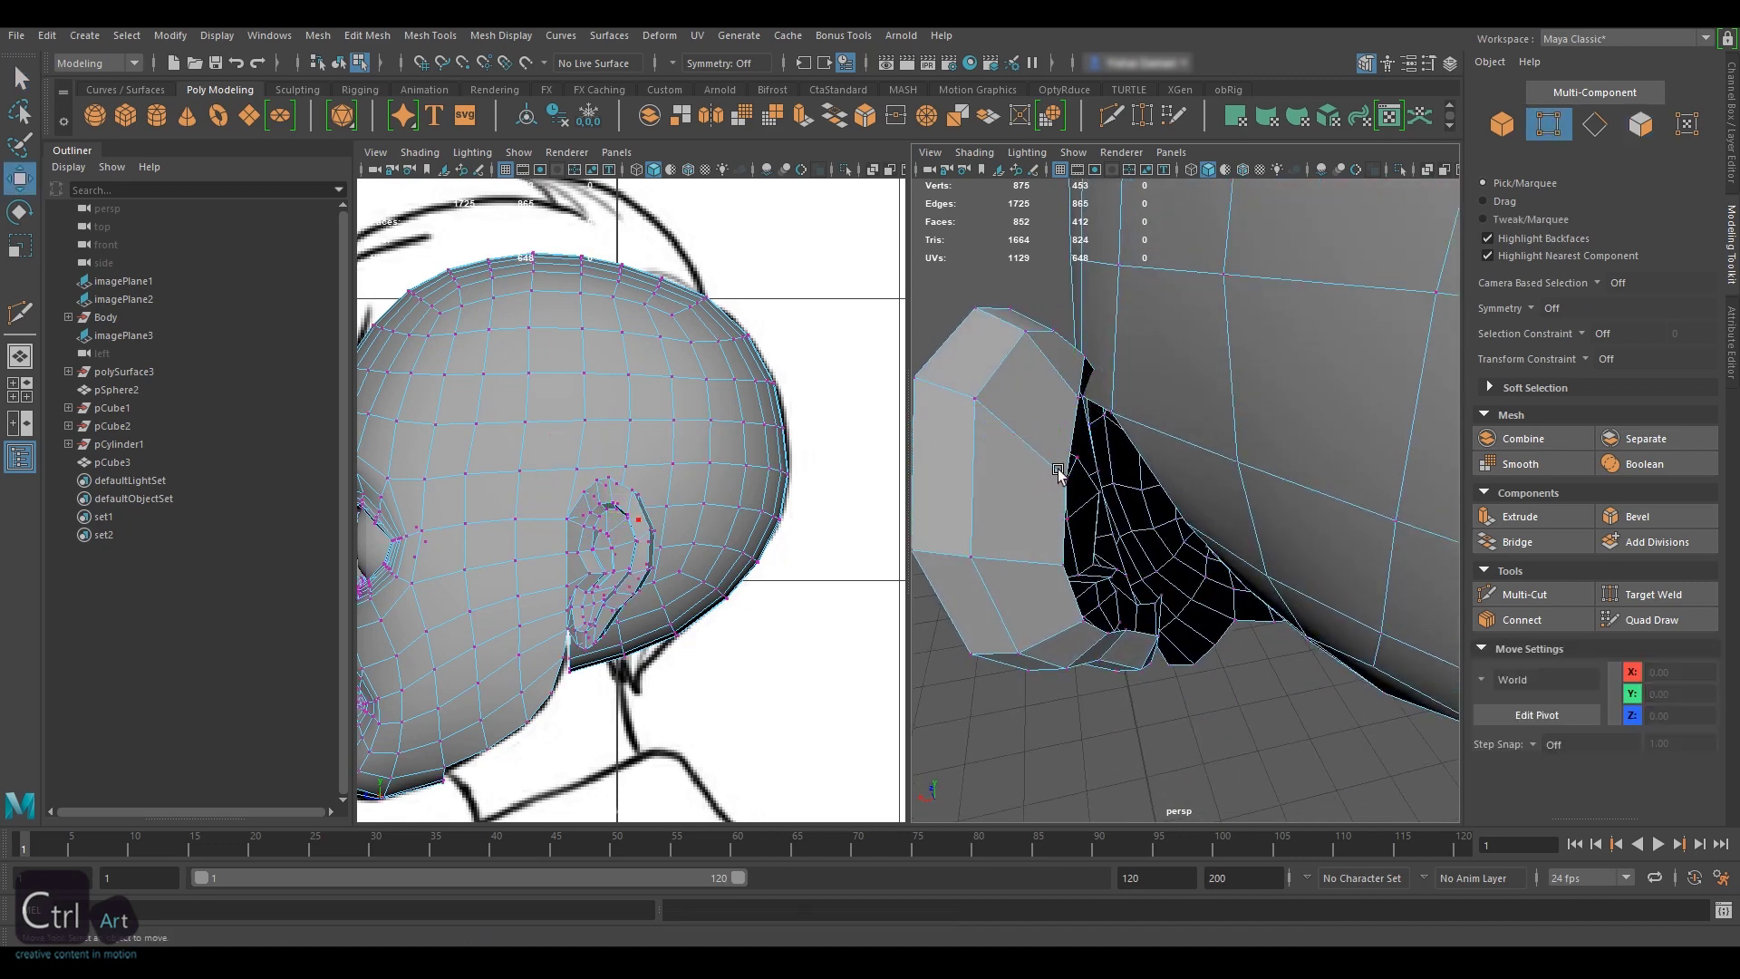
click(1059, 472)
alt+drag(1057, 471, 1255, 509)
click(1268, 496)
ctrl+shift+drag(1254, 509, 1267, 483)
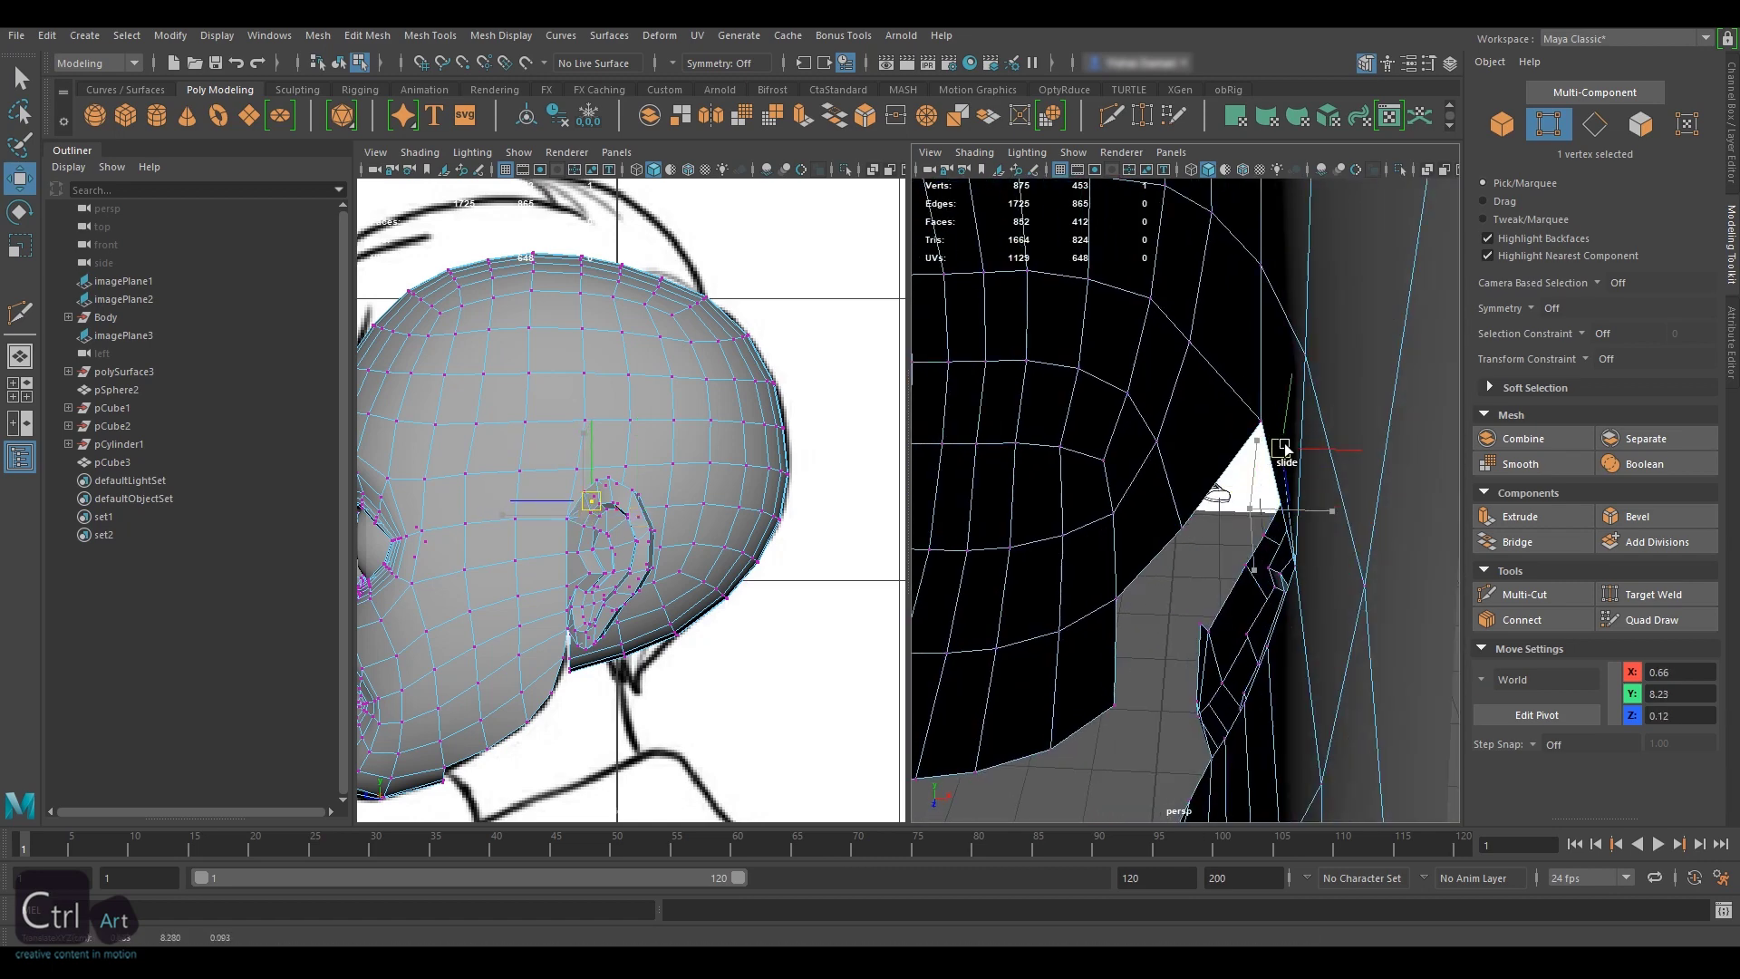
drag(1377, 453, 1379, 453)
- Delete the selected component at the top of the ear joint and bridge the opening edges there
alt+drag(1379, 452, 1233, 354)
click(1154, 467)
key(Delete)
alt+drag(1233, 517, 1255, 575)
click(1519, 543)
- Bridge an edge of the ear's upper back rim to the facing edge of the head opening
alt+drag(1269, 481, 1144, 497)
key(w)
click(1138, 464)
click(1593, 134)
click(1151, 438)
shift+click(1118, 506)
click(1520, 542)
- Cut an extra edge near the bridged face and target-weld the vertices at the upper ear joint
click(1525, 594)
ctrl+click(1113, 432)
key(q)
click(1636, 596)
key(q)
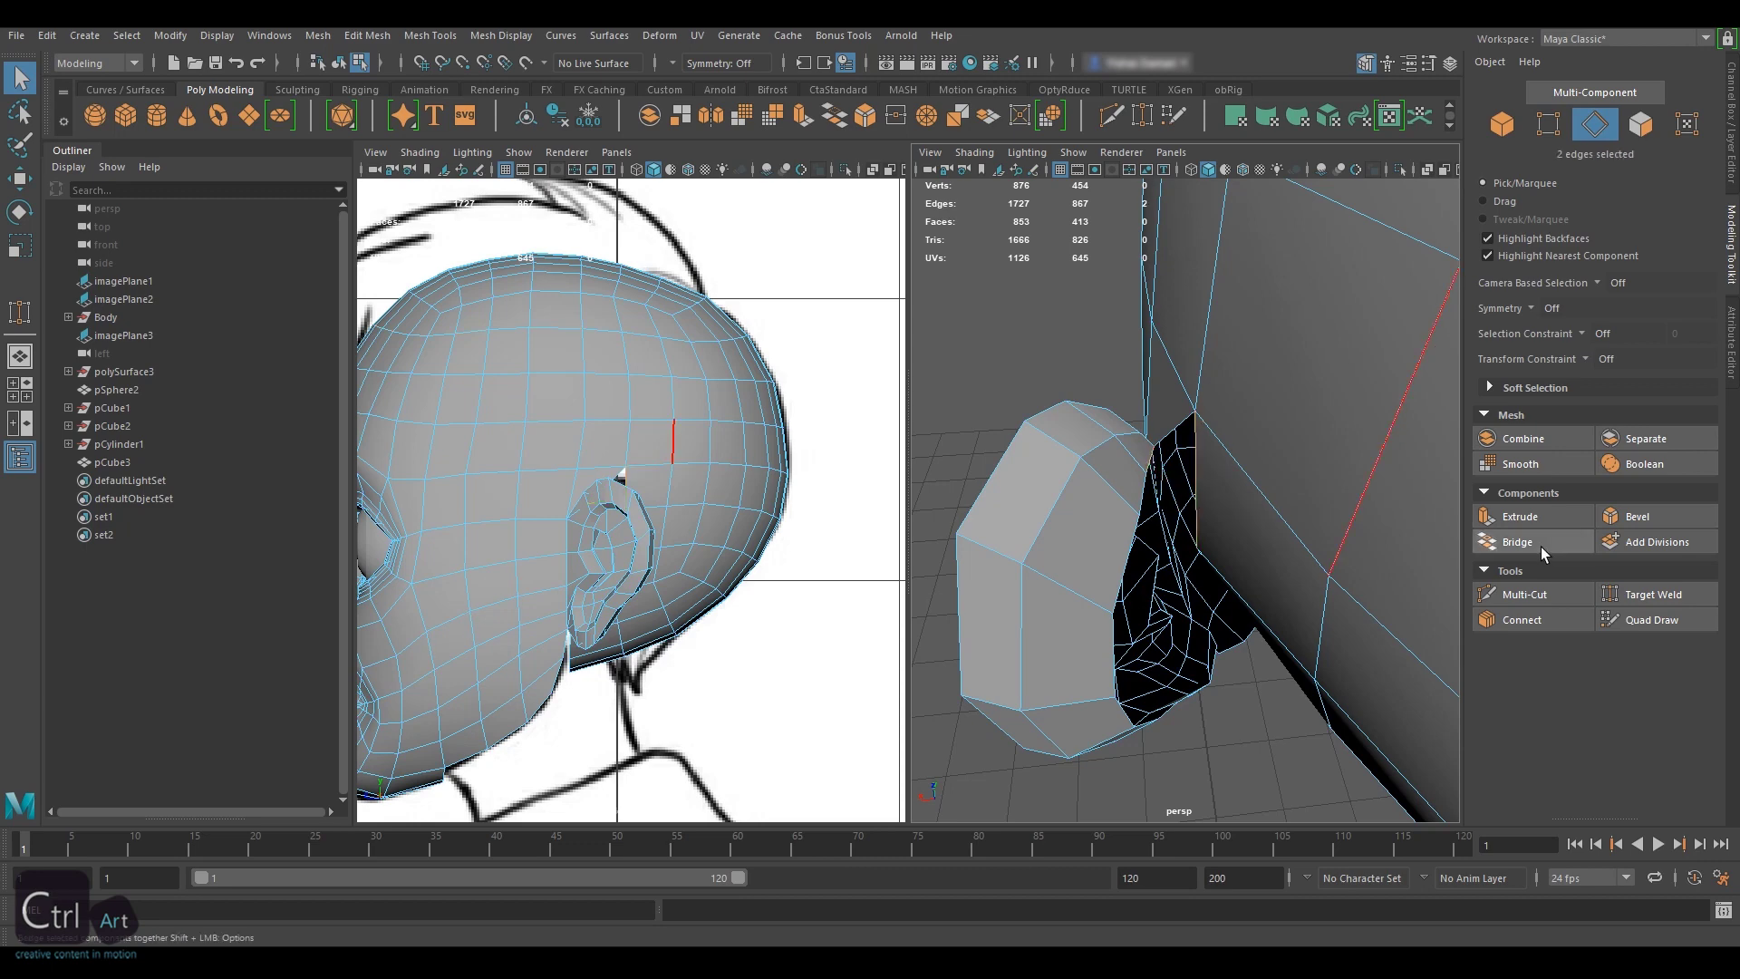
- Bridge the two selected edges behind the upper ear and shift the adjoining vertex along X
click(1541, 549)
alt+drag(1025, 481, 1066, 426)
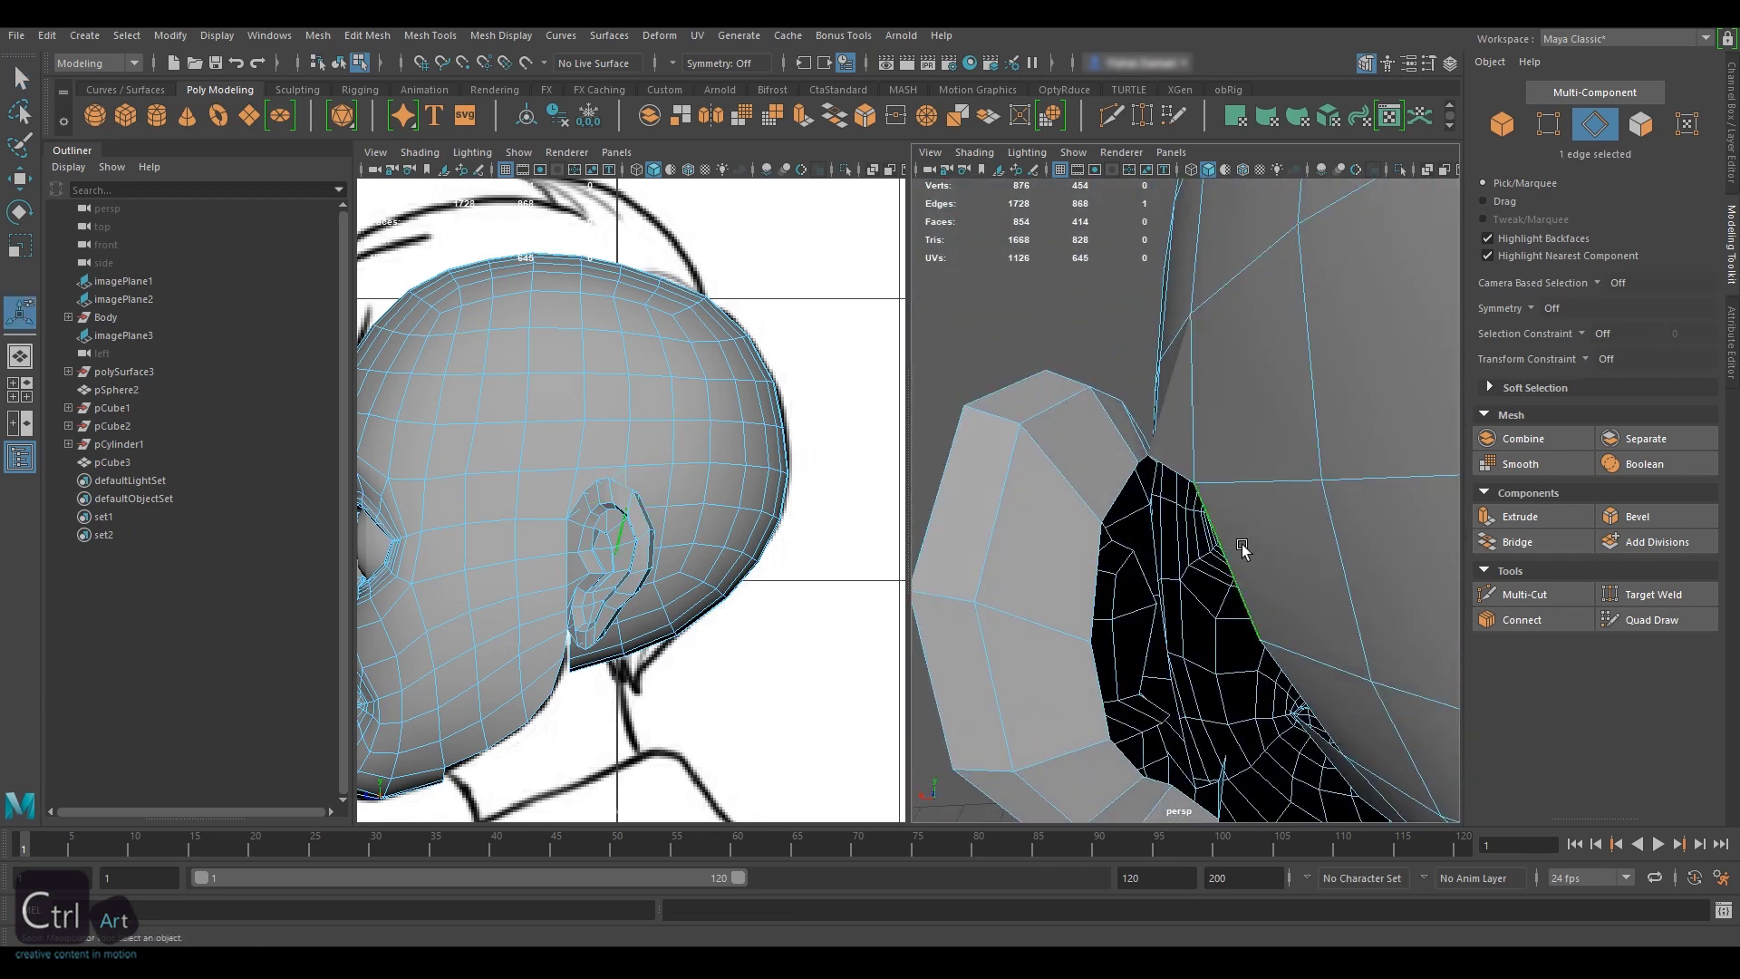
scroll(1271, 555, down, 3)
key(w)
alt+drag(1227, 569, 1247, 589)
drag(1125, 552, 1226, 548)
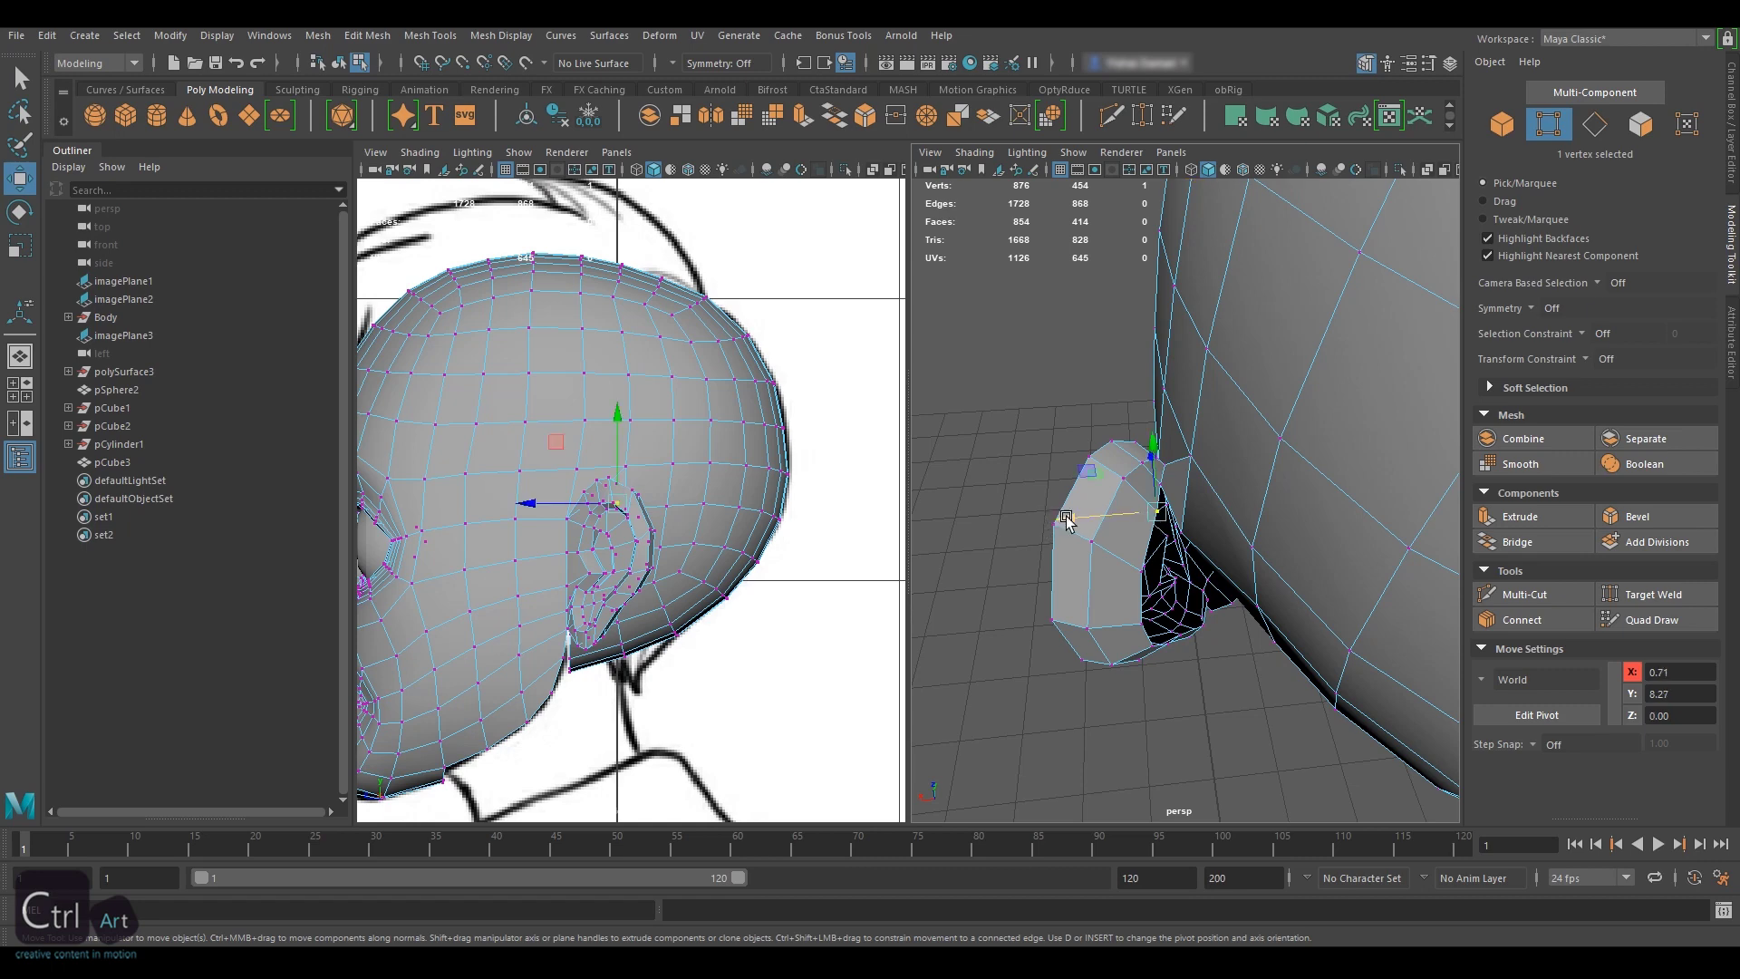
drag(1063, 520, 1061, 520)
- Bridge the next edge pair between the ear's back rim and the head opening
alt+drag(1120, 504, 1180, 485)
click(1596, 125)
click(1171, 504)
click(1518, 542)
- Move the head opening's border vertex beside the lower ear outward along X toward the ear's rim
alt+drag(1127, 602, 1170, 553)
click(1549, 126)
click(1215, 585)
click(1285, 660)
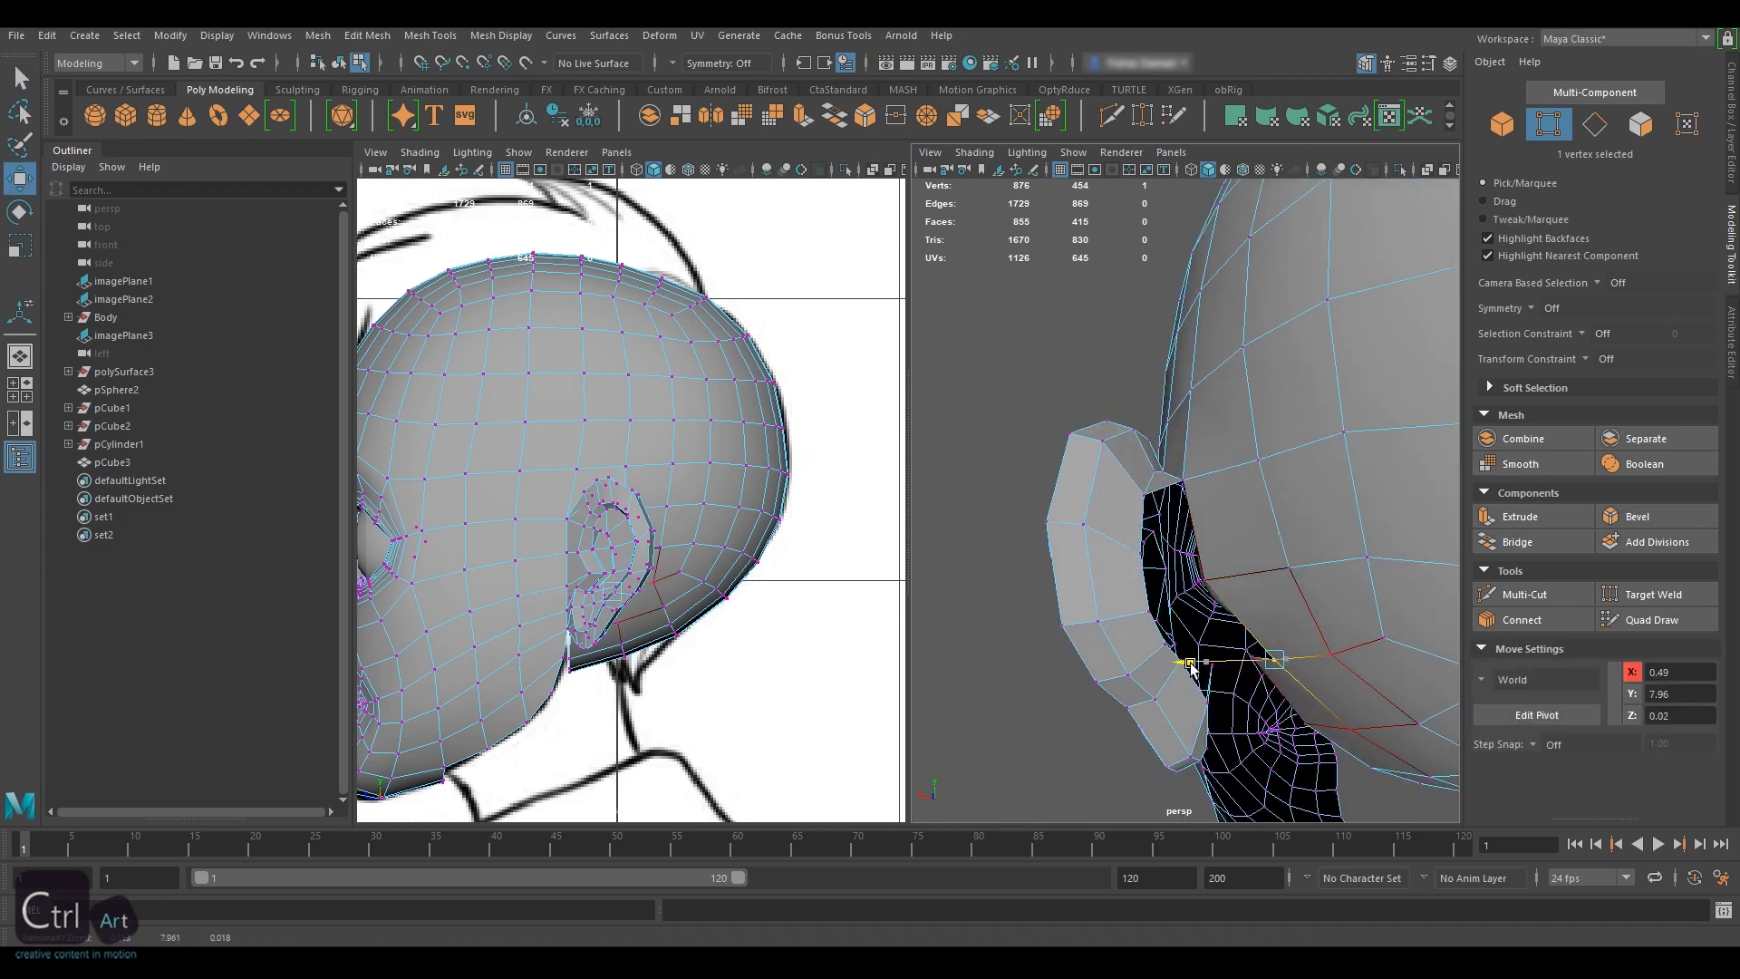
drag(1188, 668, 1167, 667)
alt+drag(1220, 675, 1291, 544)
right_drag(1117, 594, 1114, 544)
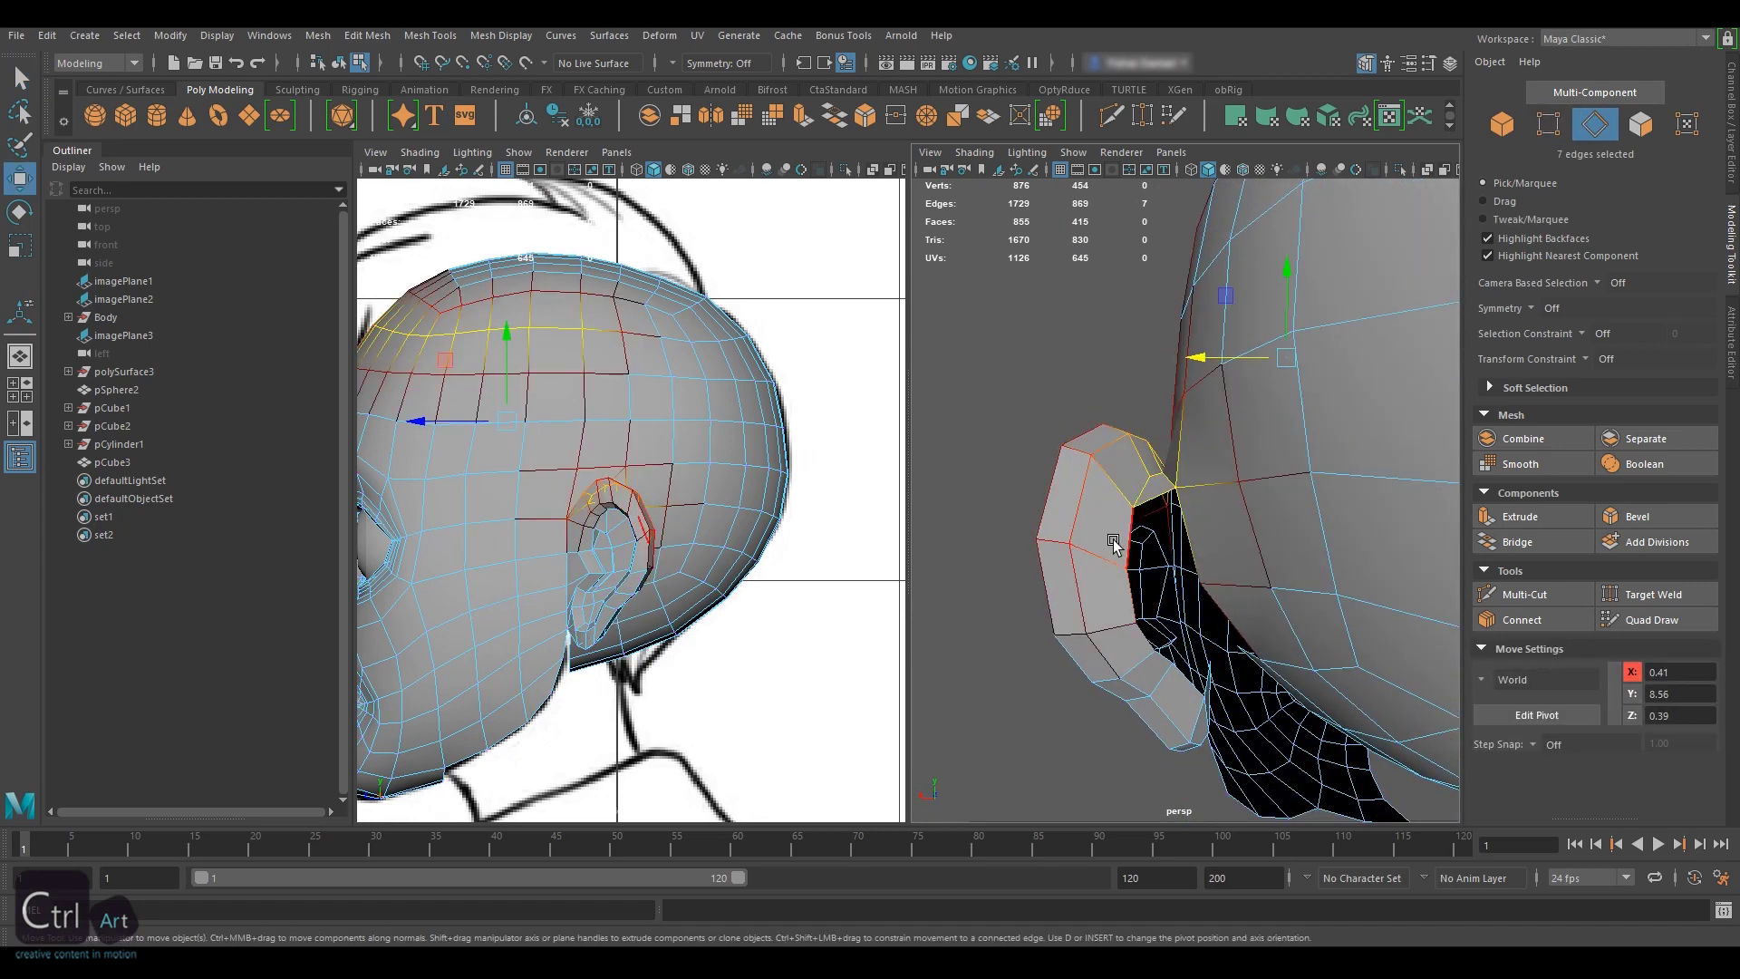
- Target-weld the loose vertices behind the upper ear to the neighbouring ear and head border vertices
click(1260, 572)
alt+drag(1249, 584, 1244, 544)
click(1244, 544)
drag(1147, 549, 1134, 478)
key(g)
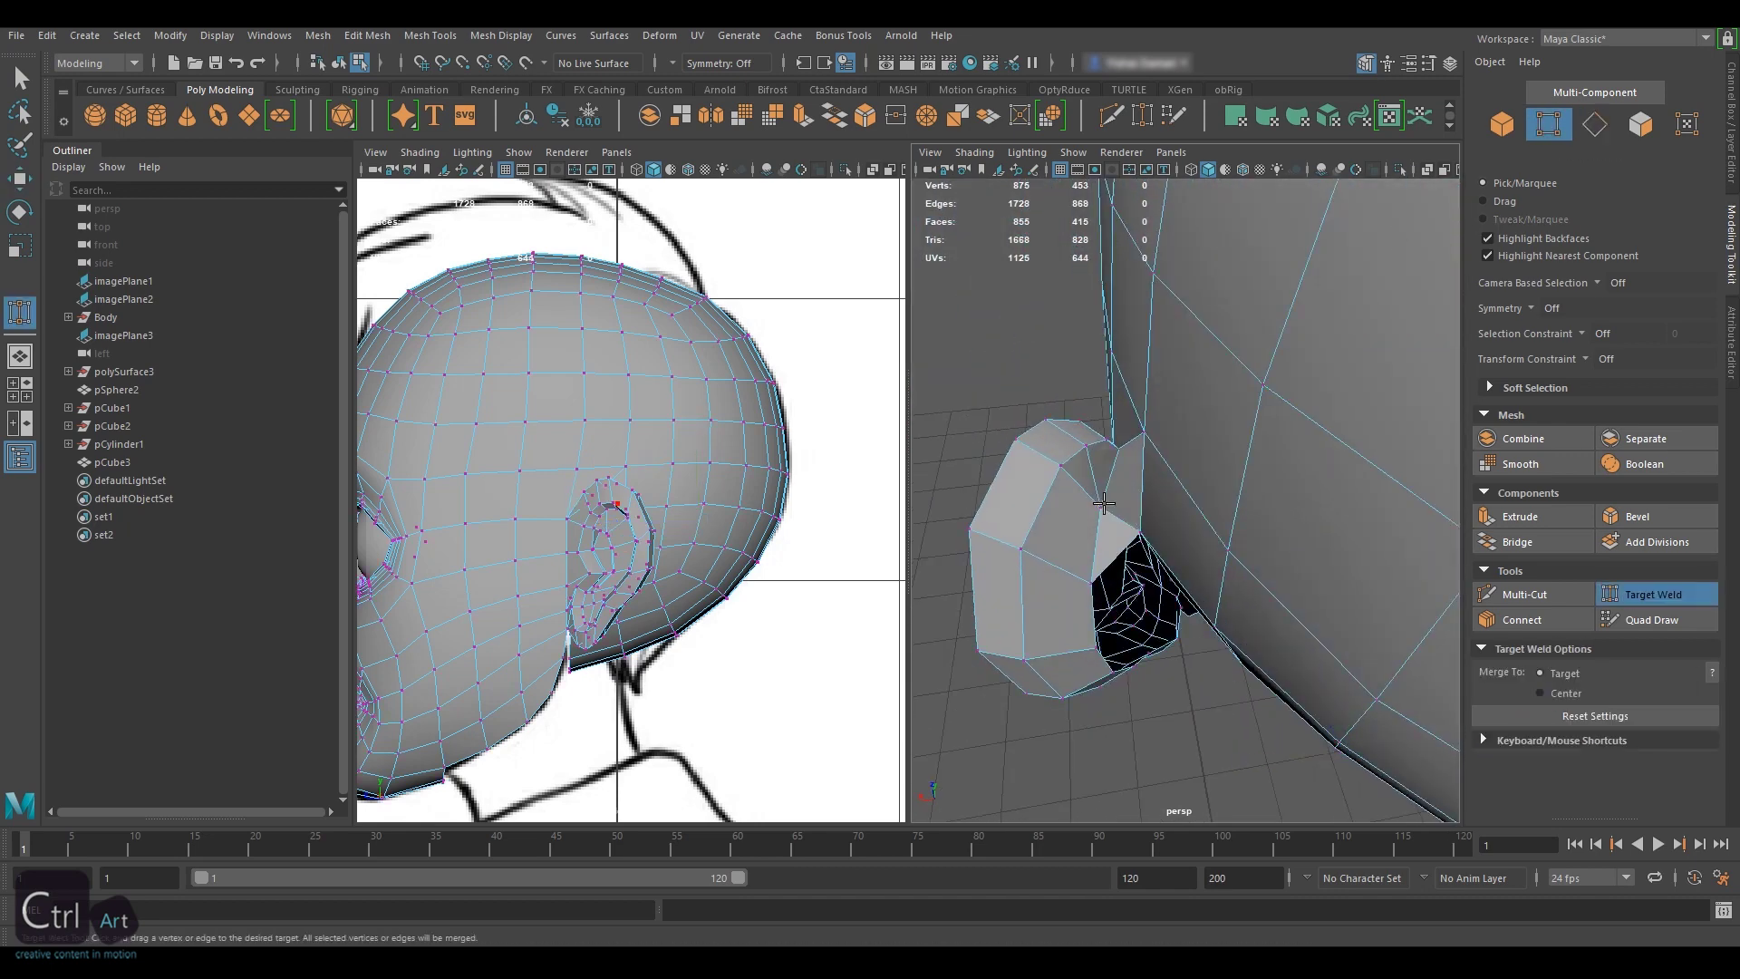
drag(1092, 581, 1101, 508)
mouse_move(1101, 510)
alt+mouse_down()
mouse_move(1138, 535)
mouse_move(1105, 514)
alt+mouse_up()
- Shift the welded vertex behind the ear along X and delete the surplus edge next to it
key(q)
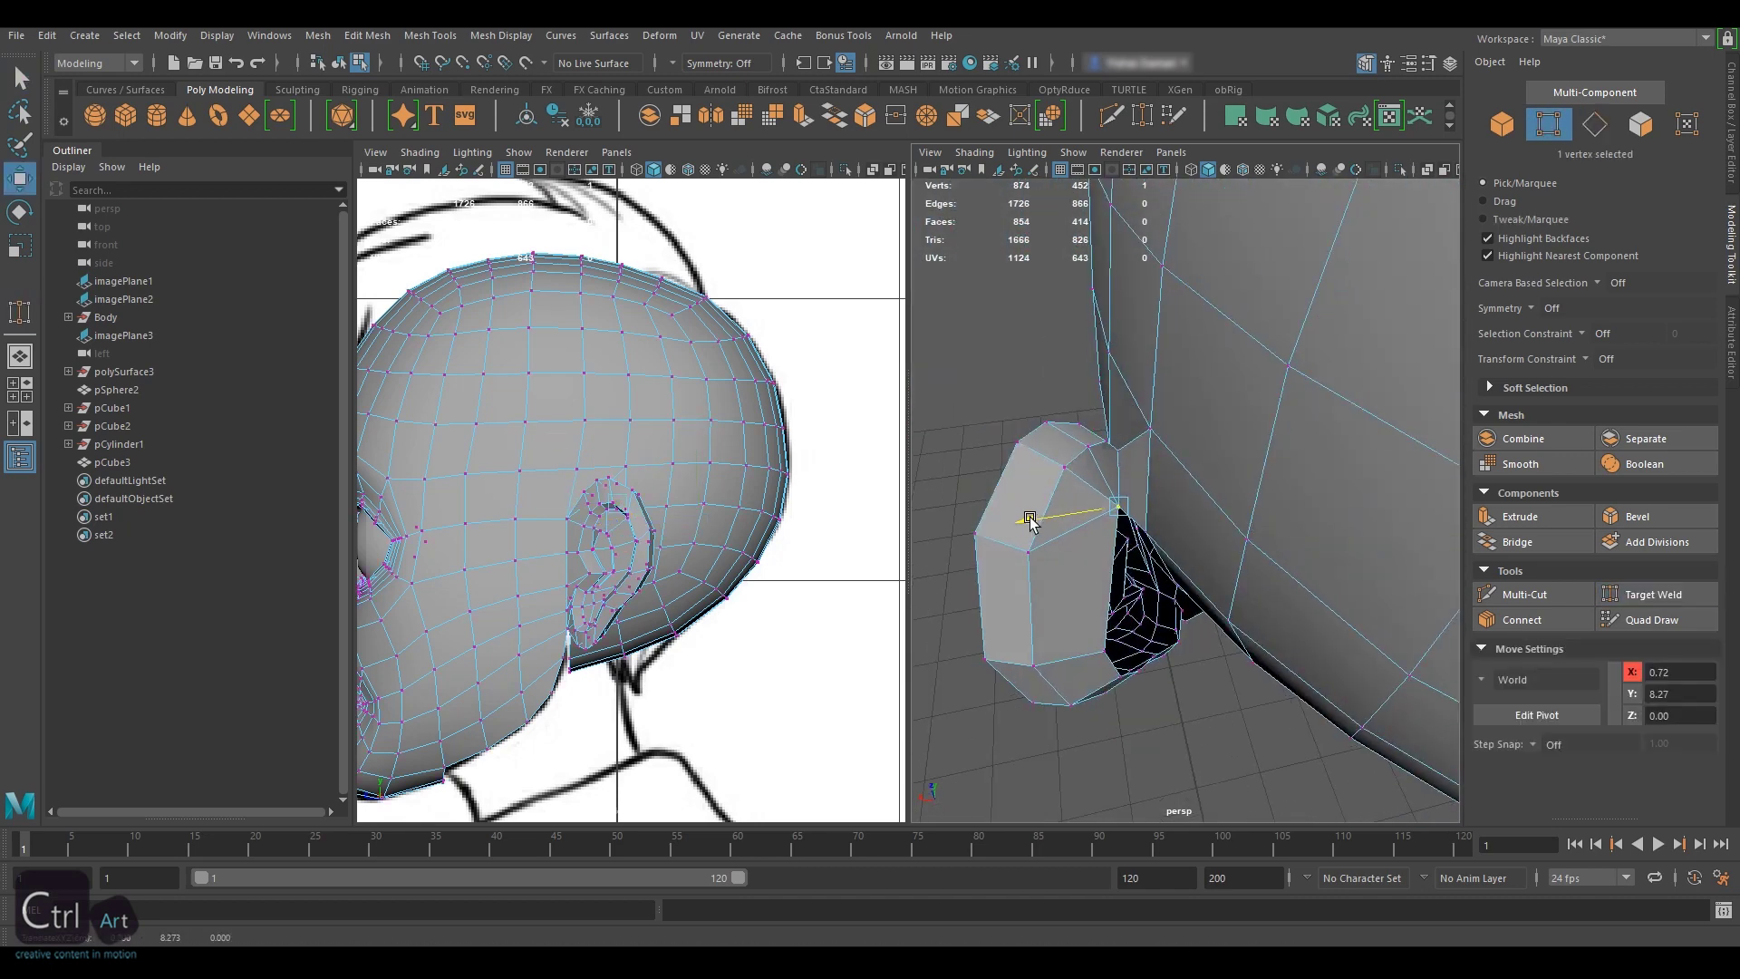
click(1189, 573)
alt+drag(1178, 562, 1224, 471)
key(ctrl+Delete)
click(1548, 125)
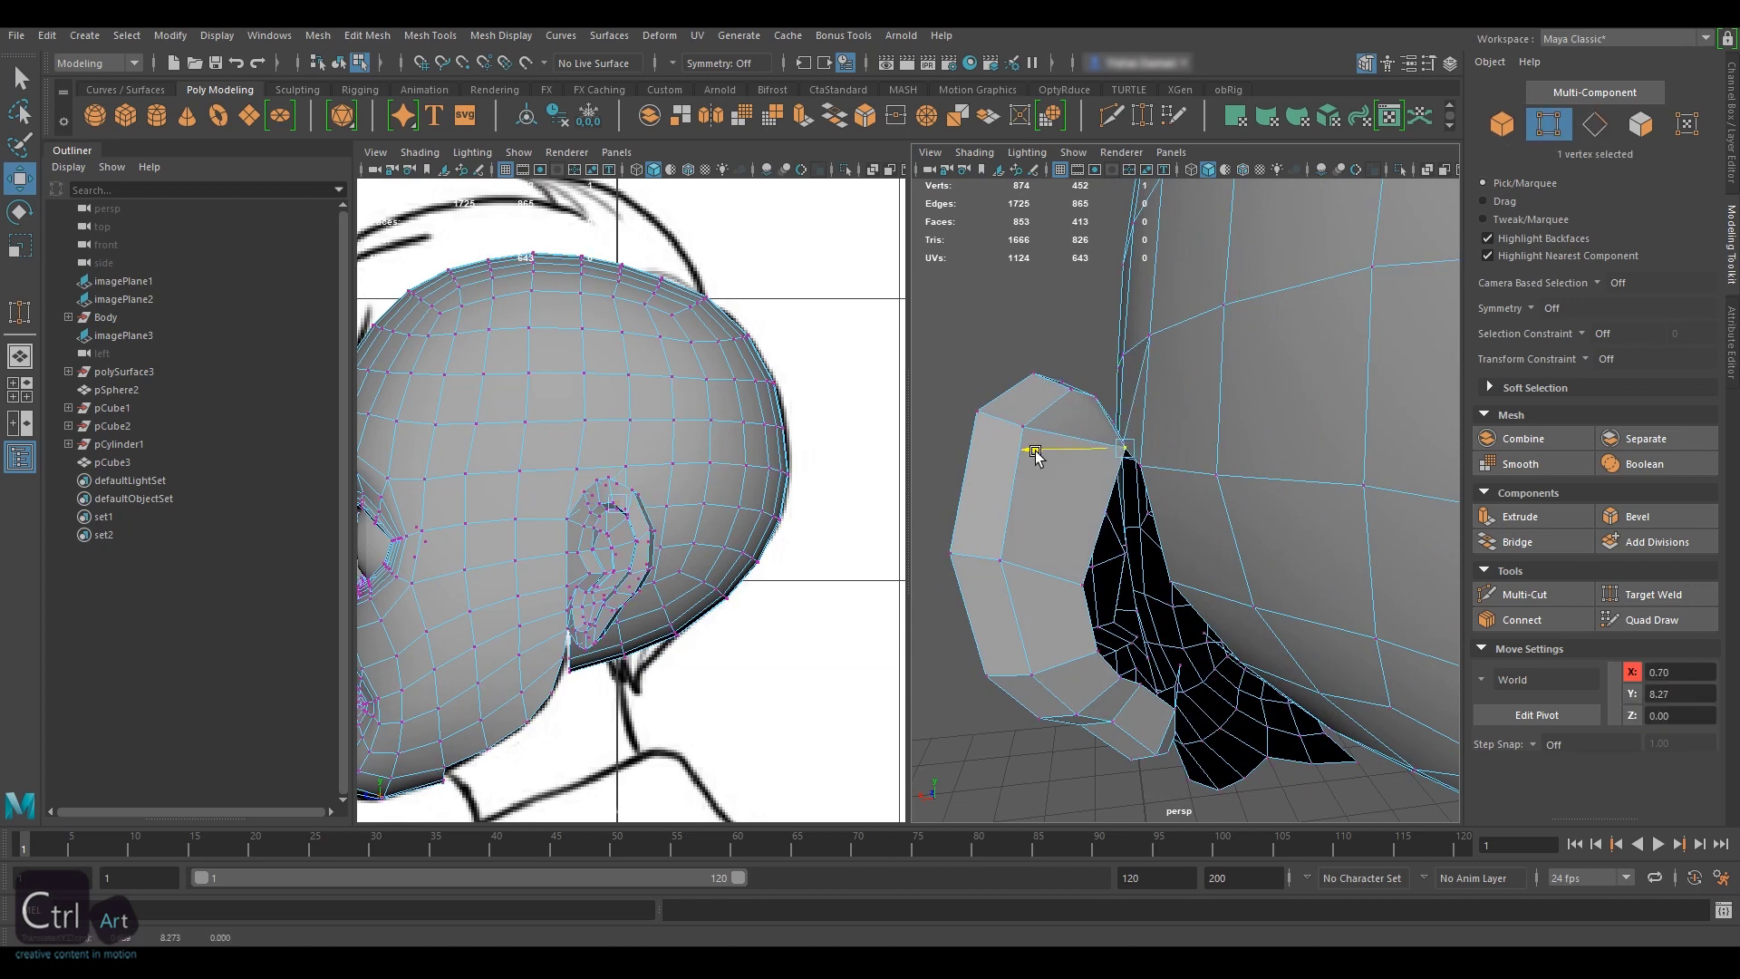
drag(1035, 451, 1032, 451)
- Bridge the next edge pairs between the ear's back rim and the head opening
alt+drag(1213, 490, 1127, 591)
click(1196, 578)
shift+click(1148, 503)
click(1519, 543)
click(1519, 541)
shift+click(1195, 548)
click(1519, 542)
- Reposition the border vertices beside the lower ear and bridge another edge pair there
click(1548, 124)
key(w)
drag(1133, 533, 1149, 532)
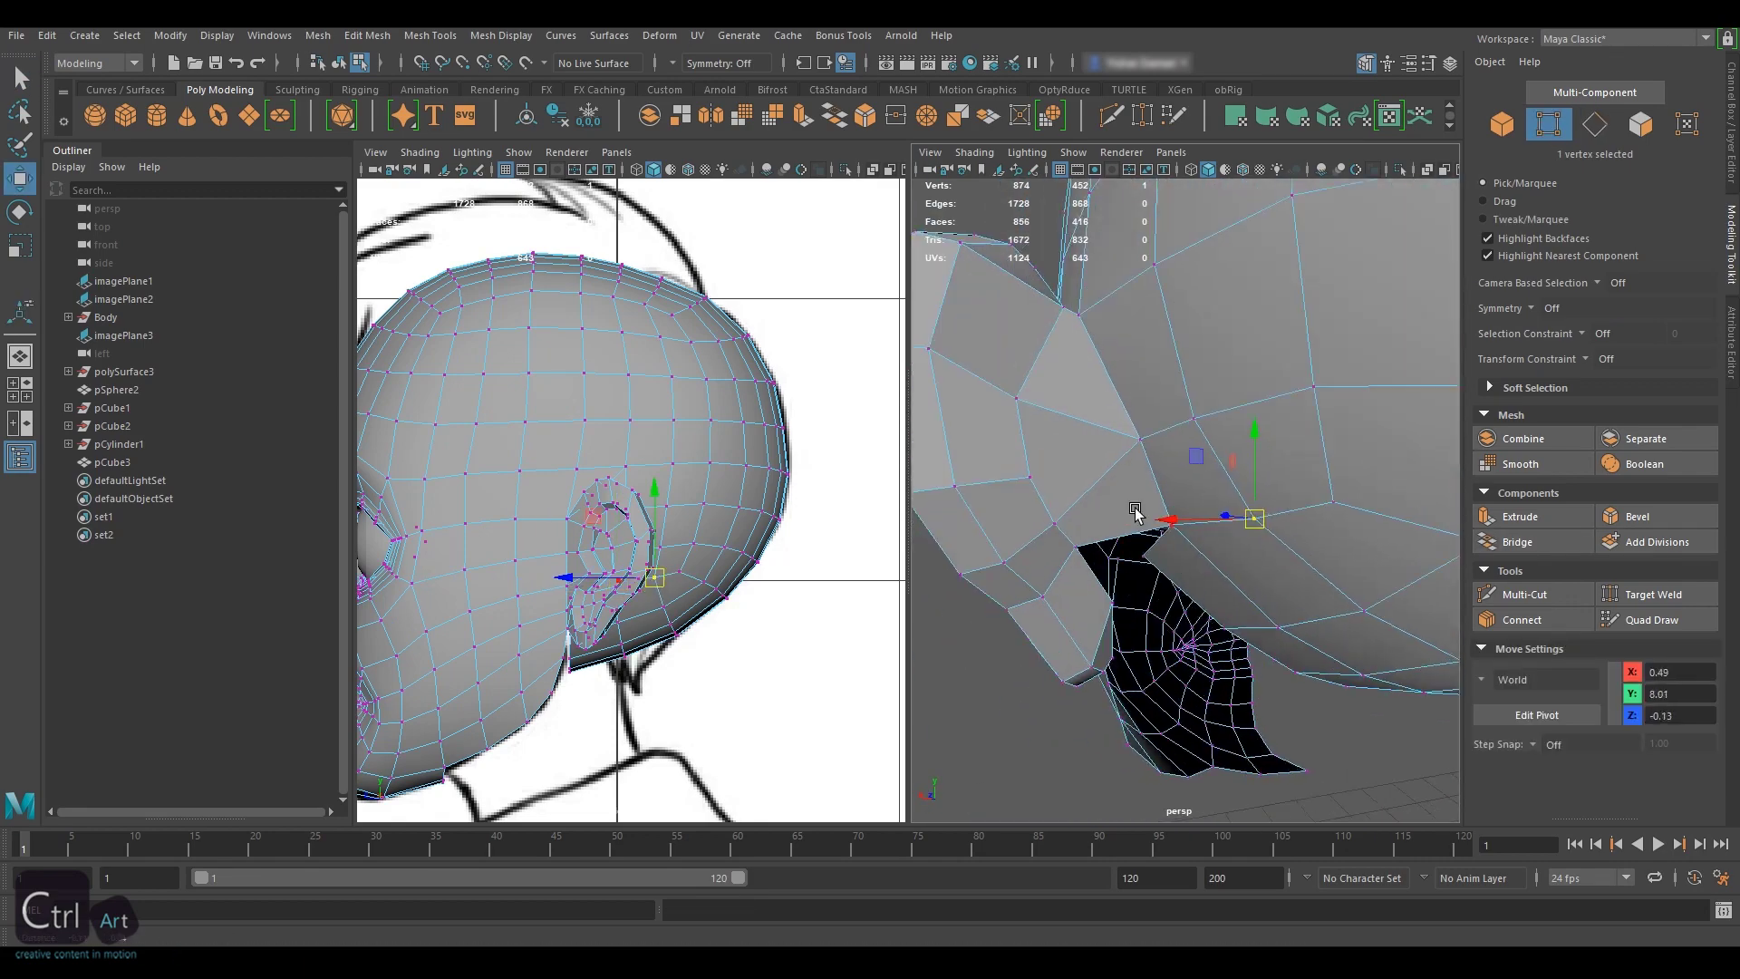
click(1595, 124)
click(1519, 542)
drag(1052, 568, 1062, 567)
alt+drag(1062, 567, 1069, 526)
drag(1258, 499, 1276, 498)
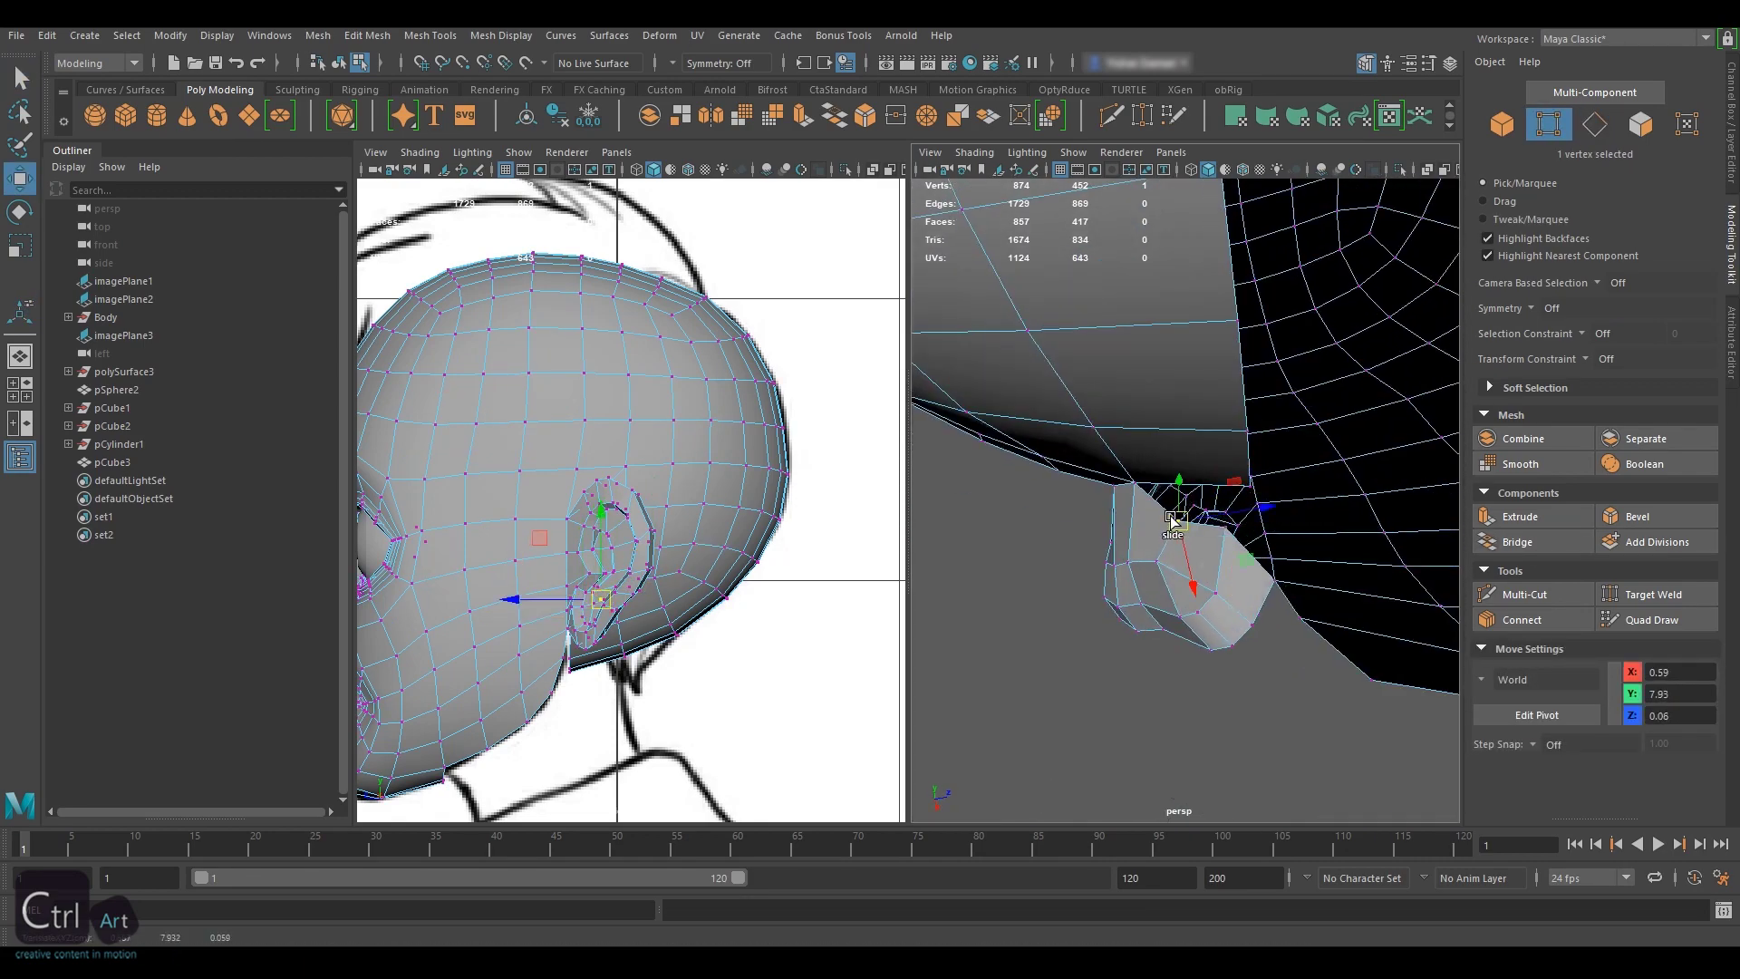
- Bridge the edge pair between the earlobe and the adjoining head border
alt+drag(1166, 533, 1260, 495)
key(F10)
click(1212, 505)
click(1519, 542)
key(F9)
click(1260, 495)
- Show the front view in wireframe and delete the three faces along the lower rear edge of the head
alt+drag(1284, 360, 1378, 389)
alt+drag(1222, 469, 1170, 426)
drag(1120, 484, 1242, 462)
drag(1267, 438, 1262, 506)
key(space)
drag(666, 542, 719, 666)
key(4)
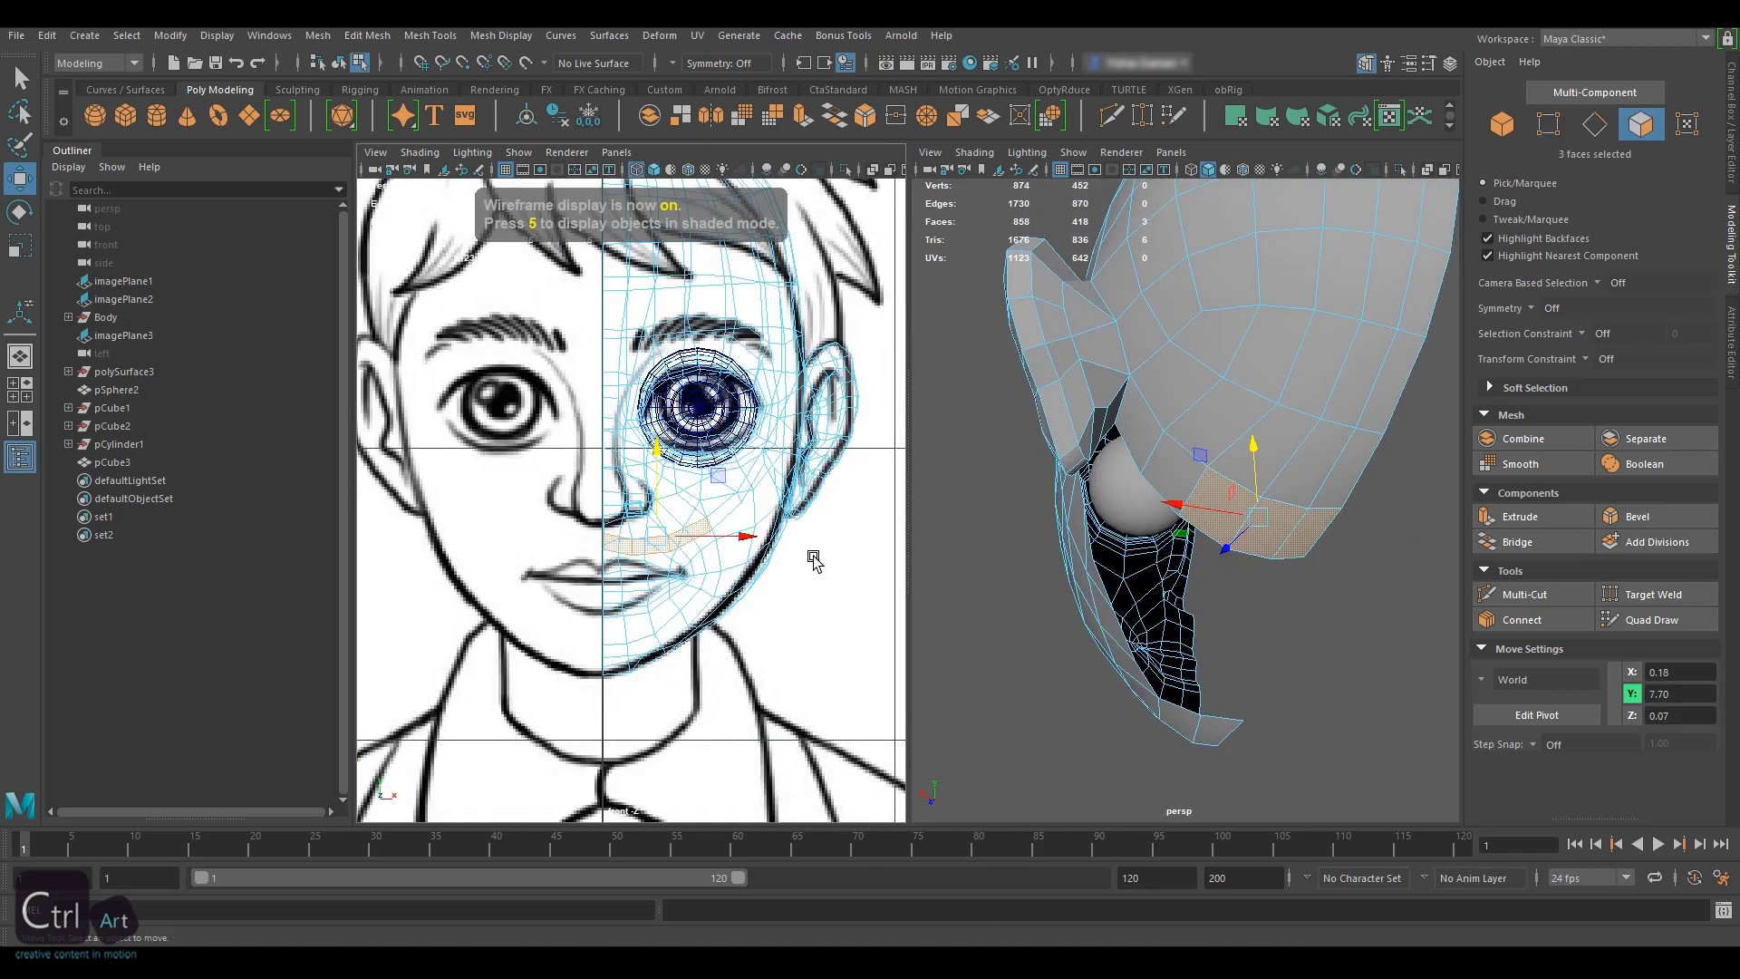
click(1595, 125)
click(1189, 478)
alt+drag(1183, 499, 1105, 506)
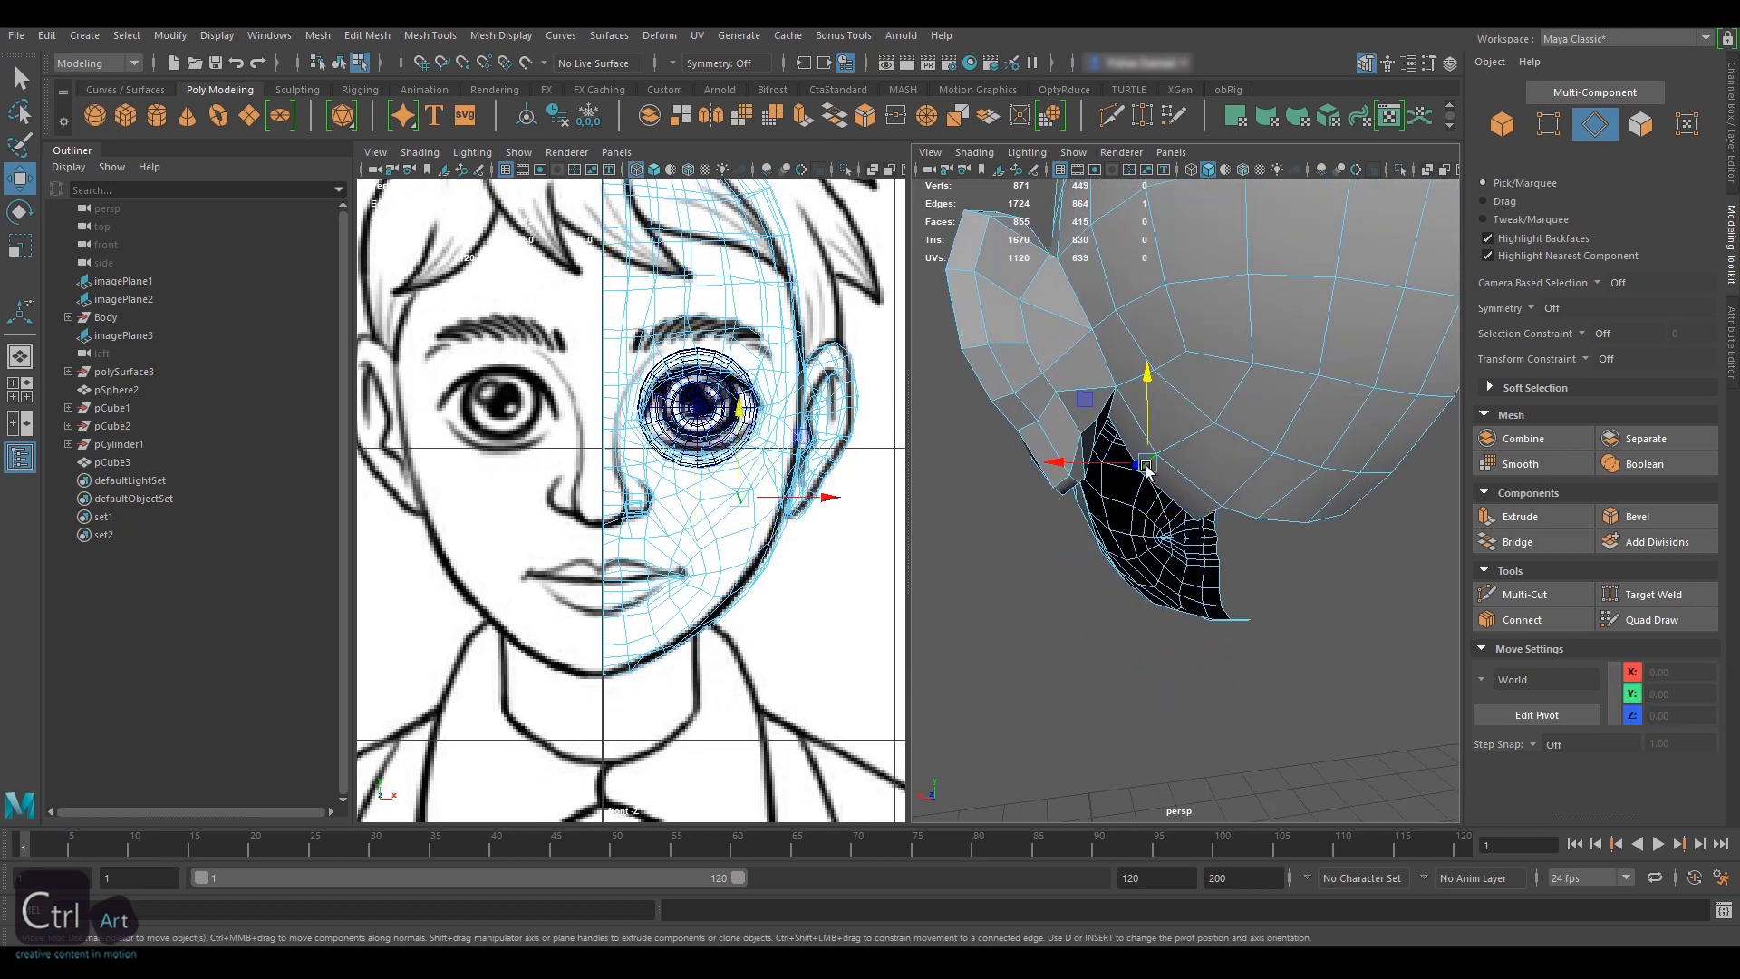
- Move the border edge below the ear outward along X and slide the centre-line vertex at the head's rear border along its edge
ctrl+shift+drag(1165, 476, 1165, 475)
alt+drag(1167, 476, 1212, 484)
drag(1067, 476, 1060, 474)
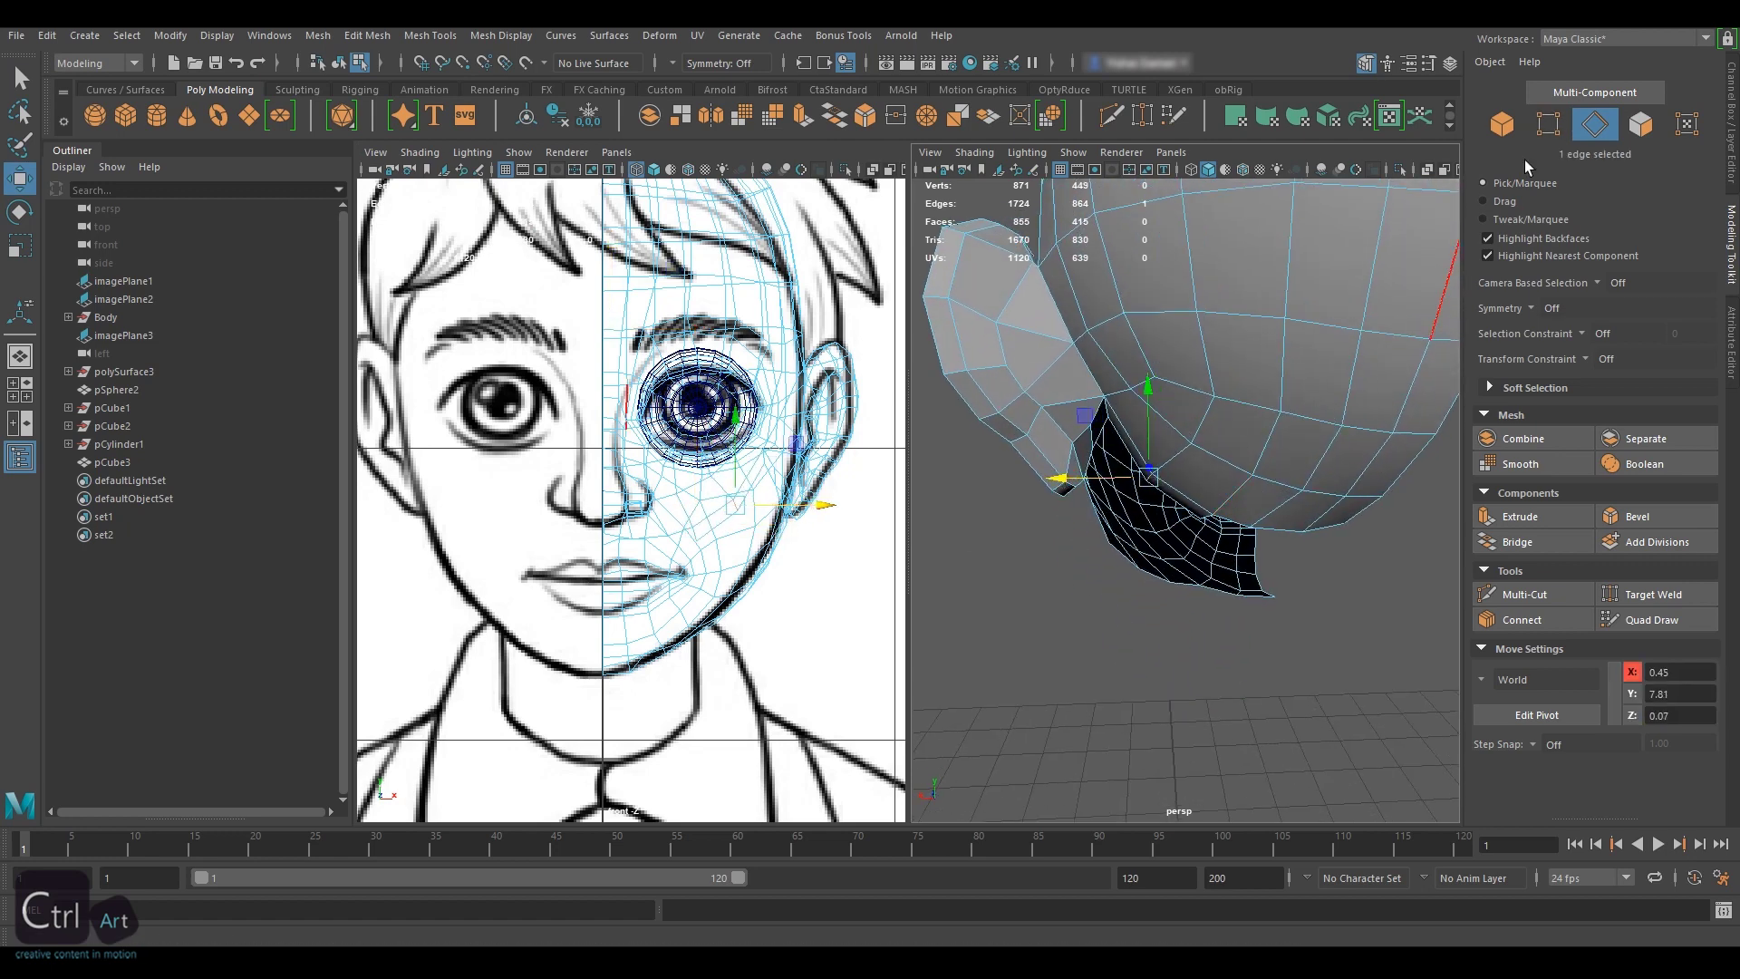
click(1548, 125)
alt+drag(1293, 449, 1270, 355)
click(1290, 444)
ctrl+shift+drag(1289, 438, 1287, 424)
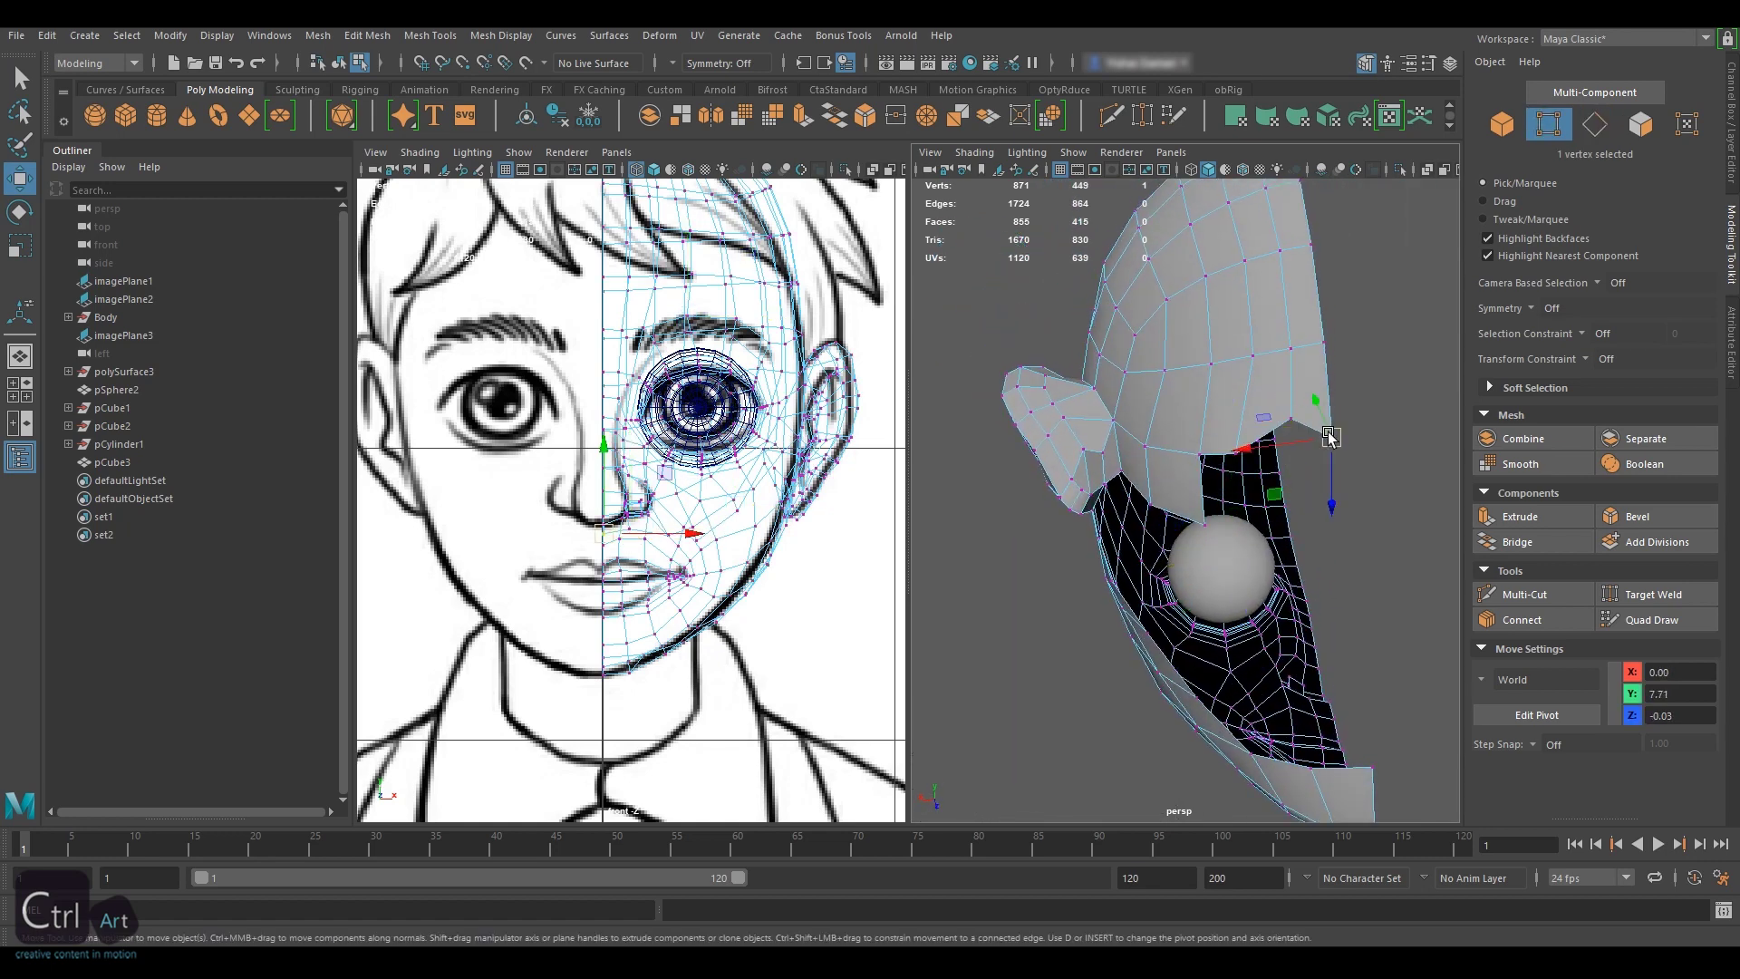
- Extrude the five border edges along the underside of the jaw and adjust the new strip
click(1503, 124)
alt+drag(1360, 426, 1174, 456)
click(1595, 125)
shift+click(1145, 525)
shift+click(1115, 588)
alt+drag(1116, 580, 1329, 408)
key(ctrl+e)
key(w)
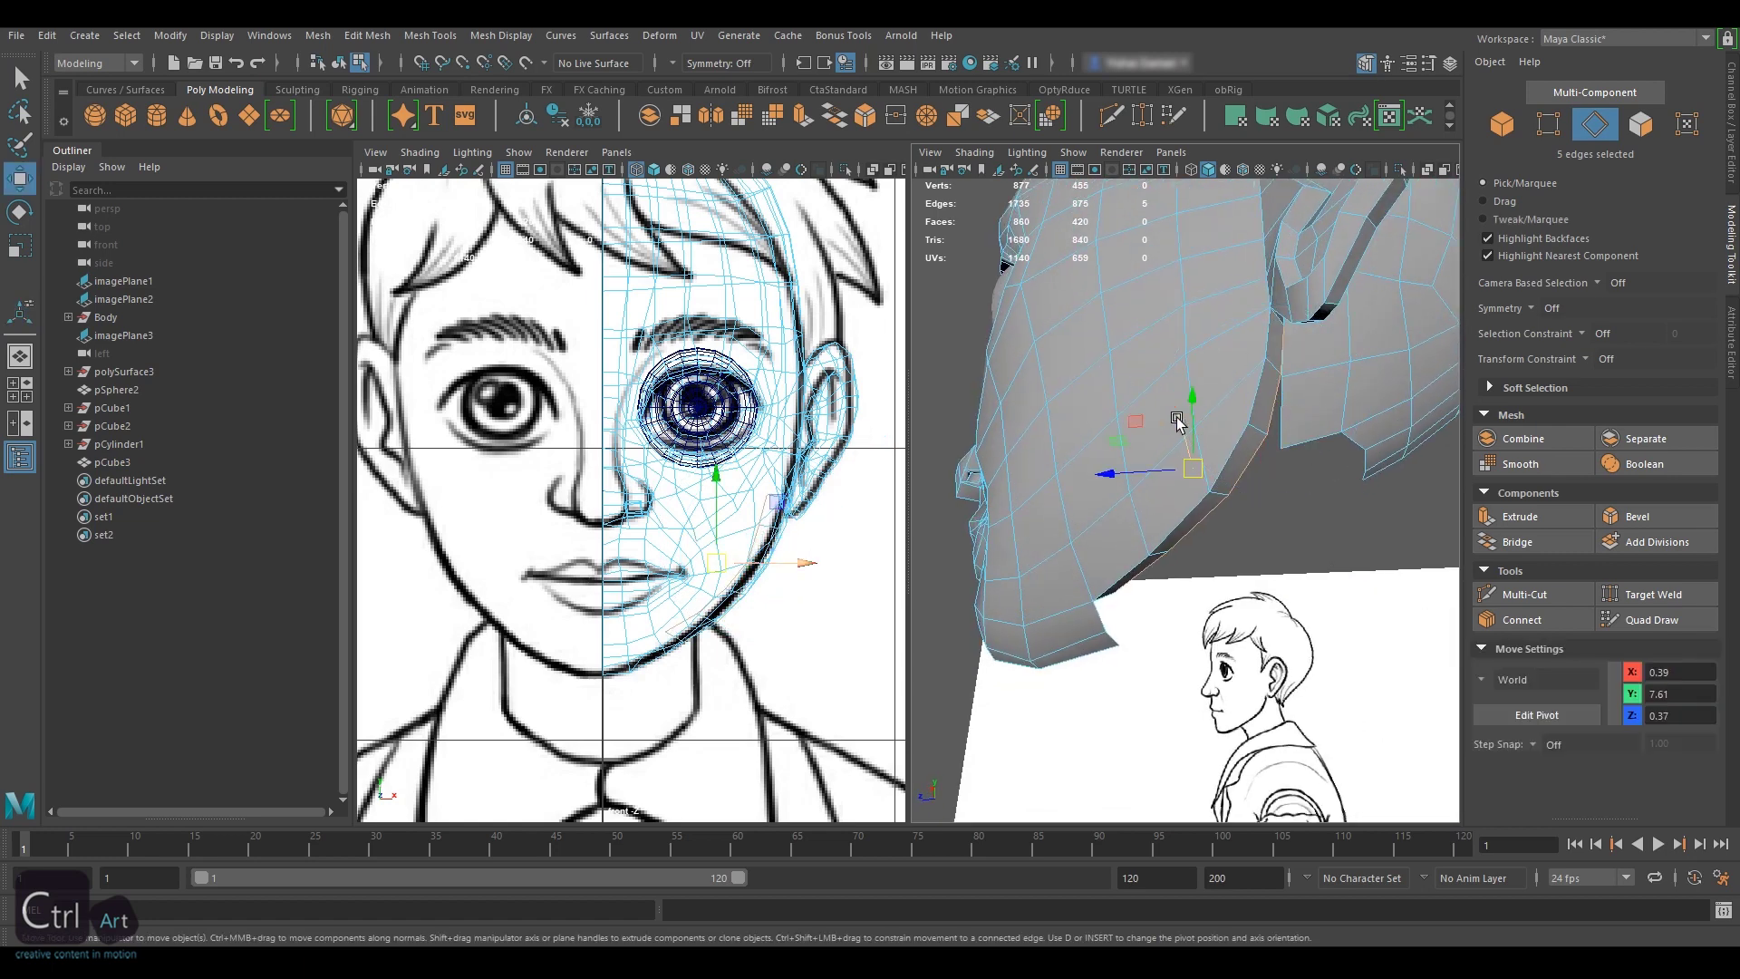
alt+drag(1188, 400, 1210, 392)
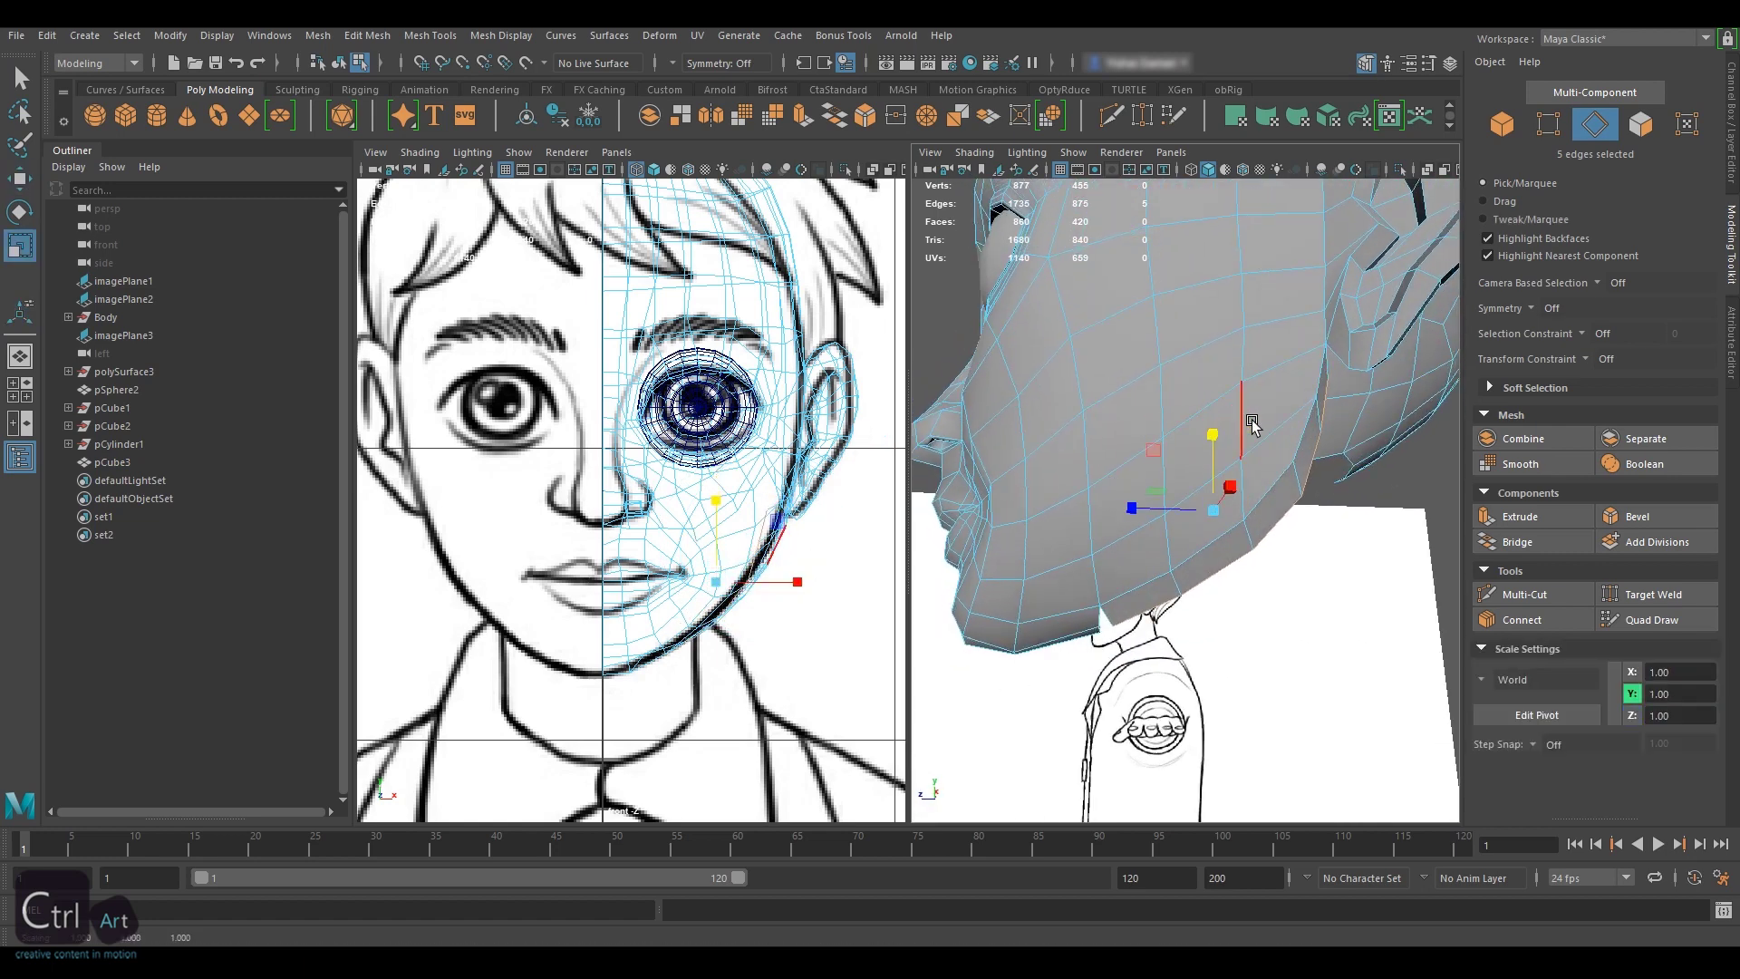
key(w)
- Target-weld the end vertices of the extruded jaw strip to the adjoining head mesh
alt+drag(1303, 422, 1035, 463)
click(1657, 595)
alt+drag(1383, 553, 1387, 589)
drag(1190, 631, 1199, 649)
alt+right_drag(1030, 489, 1228, 505)
alt+drag(1227, 505, 1188, 517)
drag(1129, 533, 1037, 493)
- Close the remaining gap between the jaw strip and the back of the head, and return to object selection
key(w)
click(1150, 508)
shift+click(1165, 453)
key(g)
click(1193, 373)
key(w)
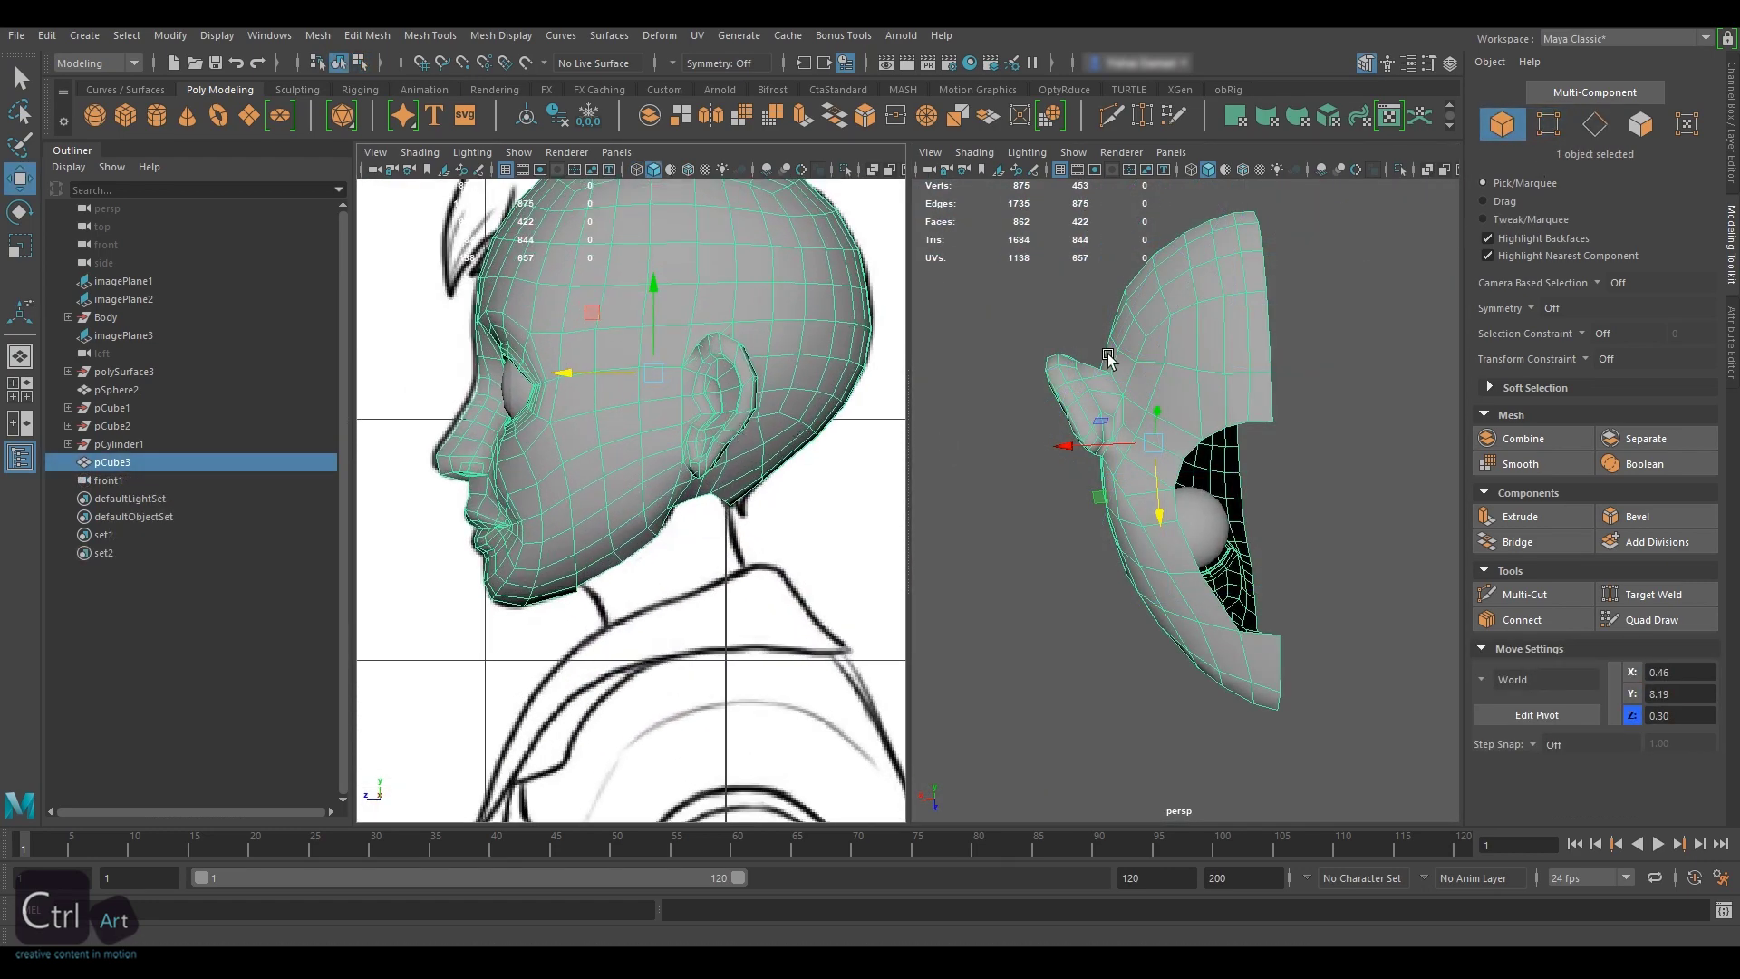
- Place the half head's pivot on the character's centre line at X 0 using the front view
alt+drag(1105, 396, 1118, 429)
key(Insert)
key(space)
drag(743, 431, 745, 491)
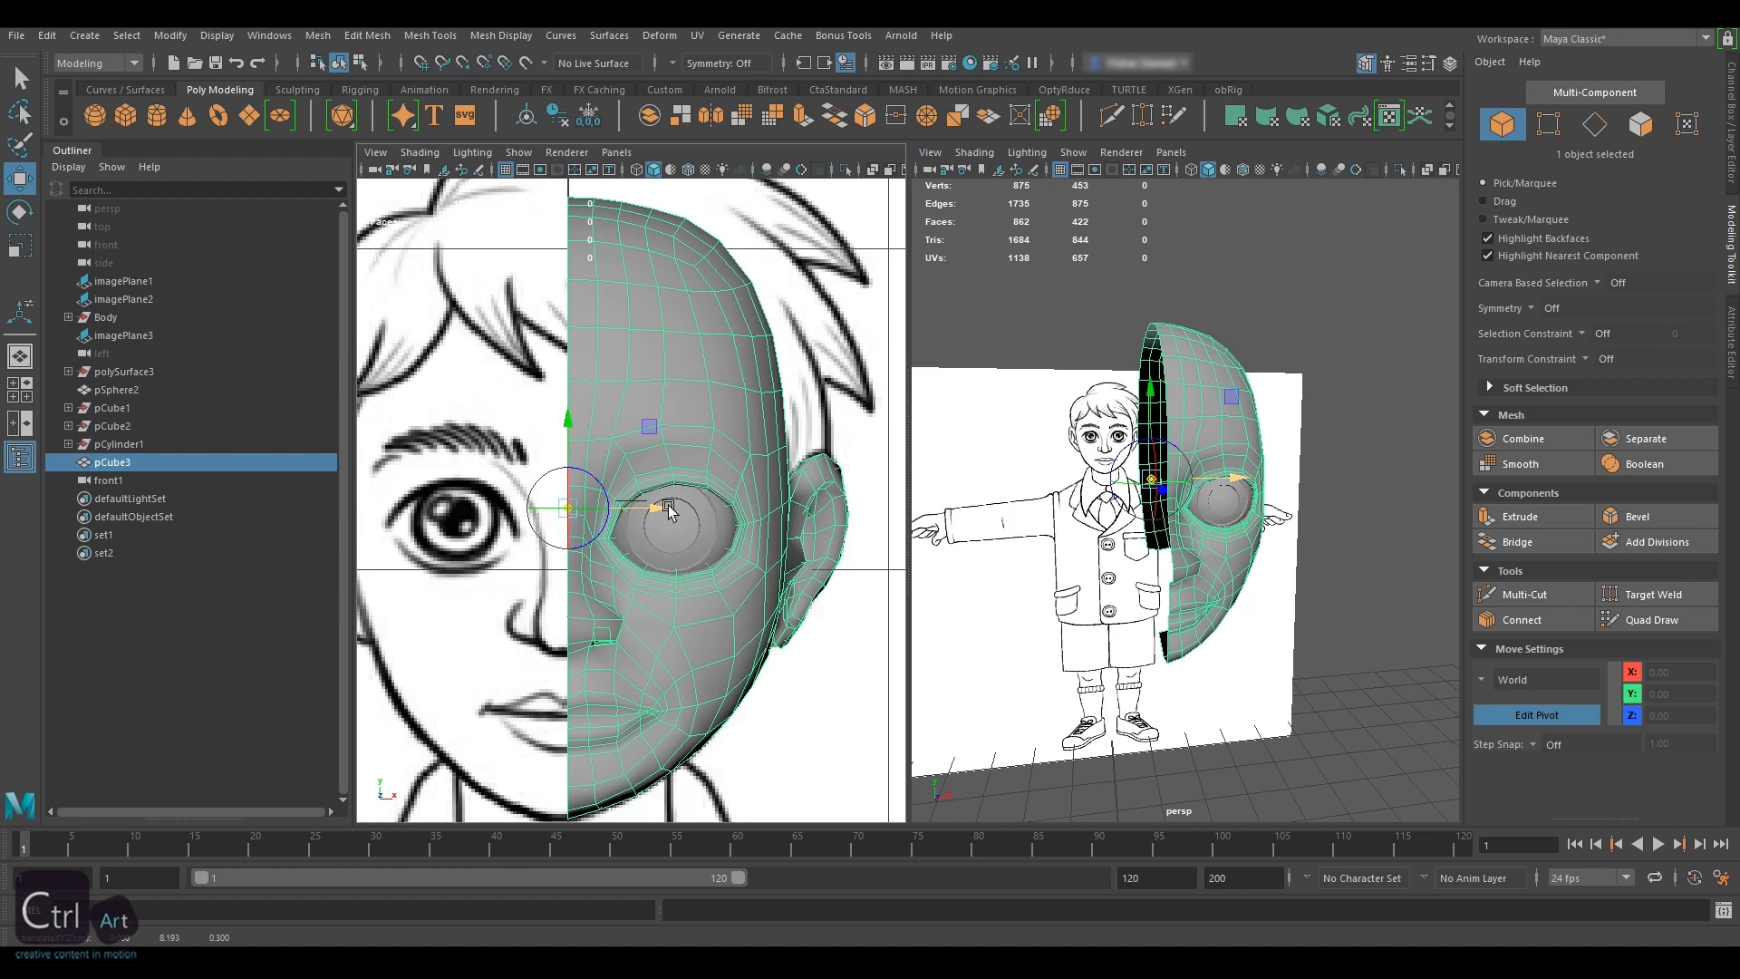
scroll(634, 510, down, 2)
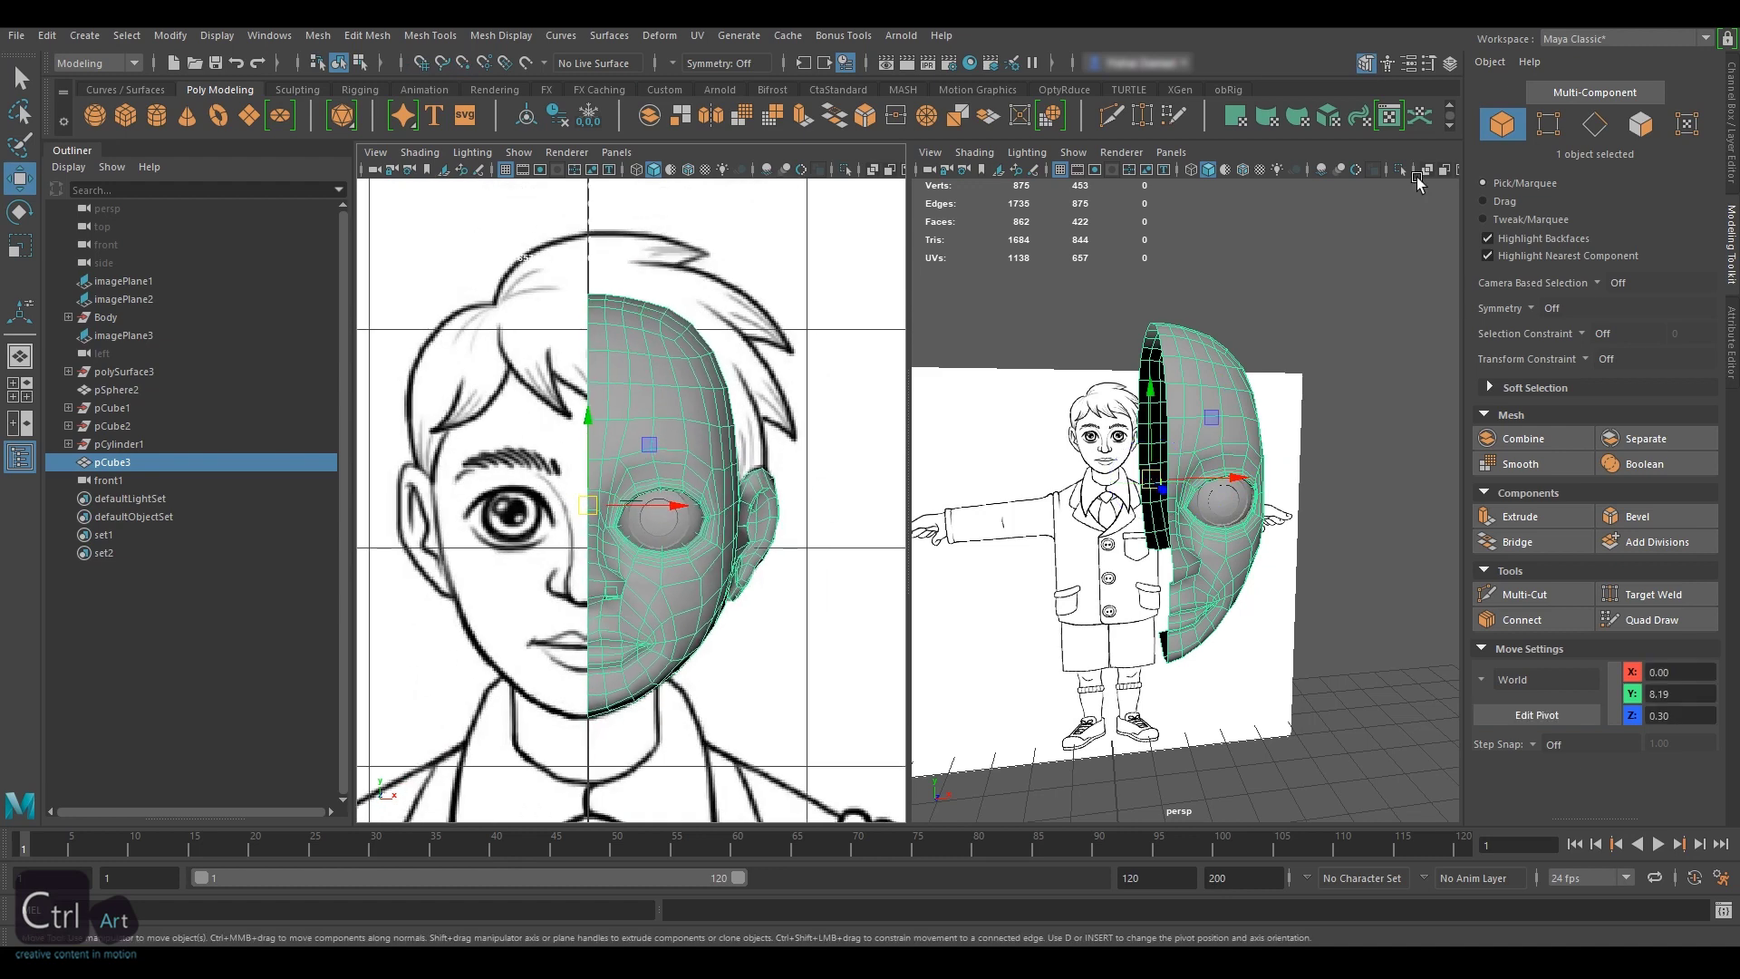
key(ctrl+a)
- Freeze the half head's transformations and delete all construction history
click(171, 35)
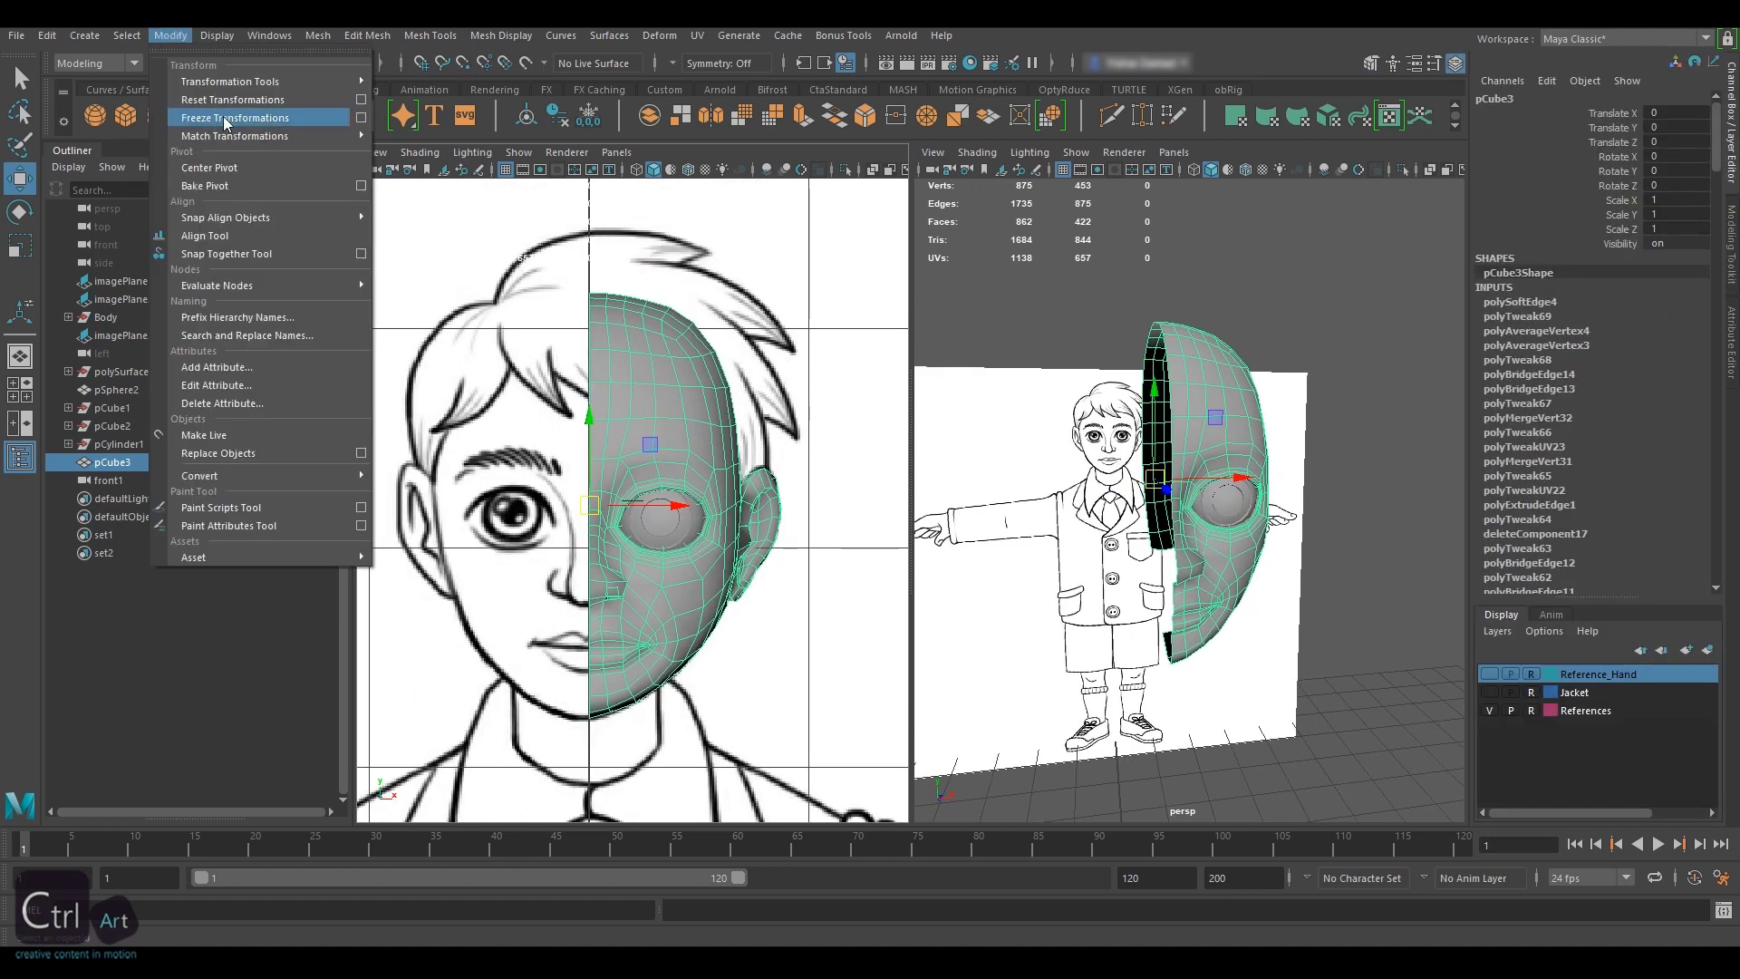
click(225, 119)
click(49, 36)
mouse_move(181, 266)
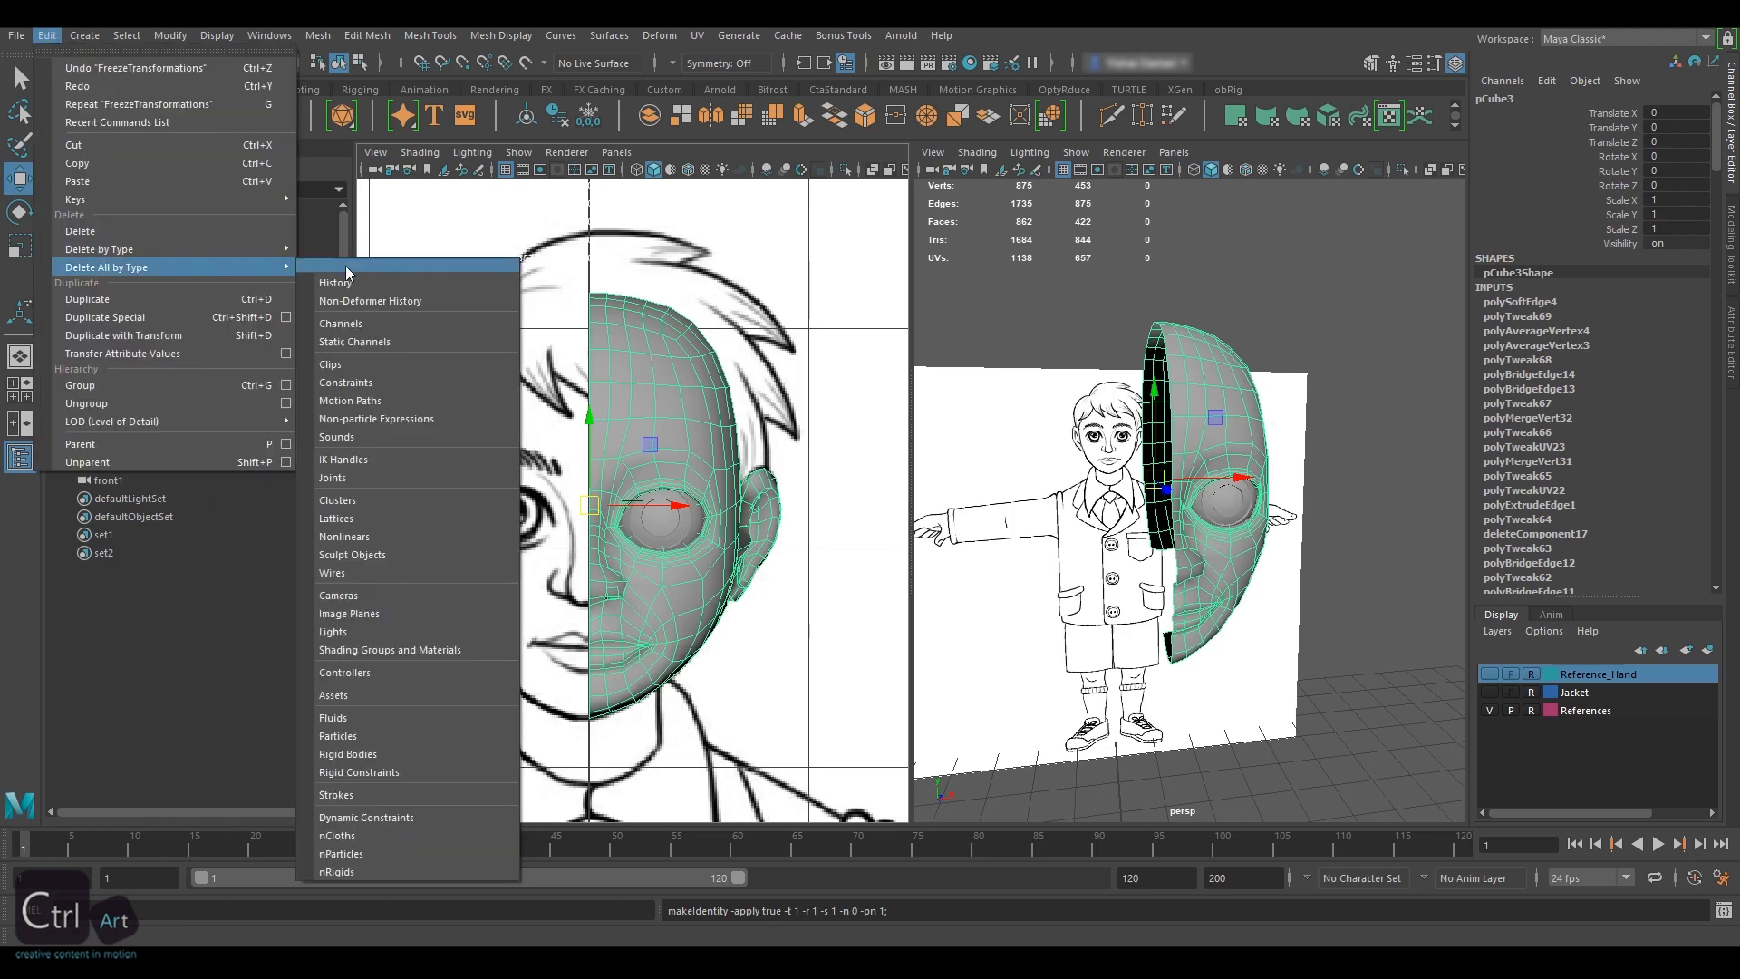
click(361, 285)
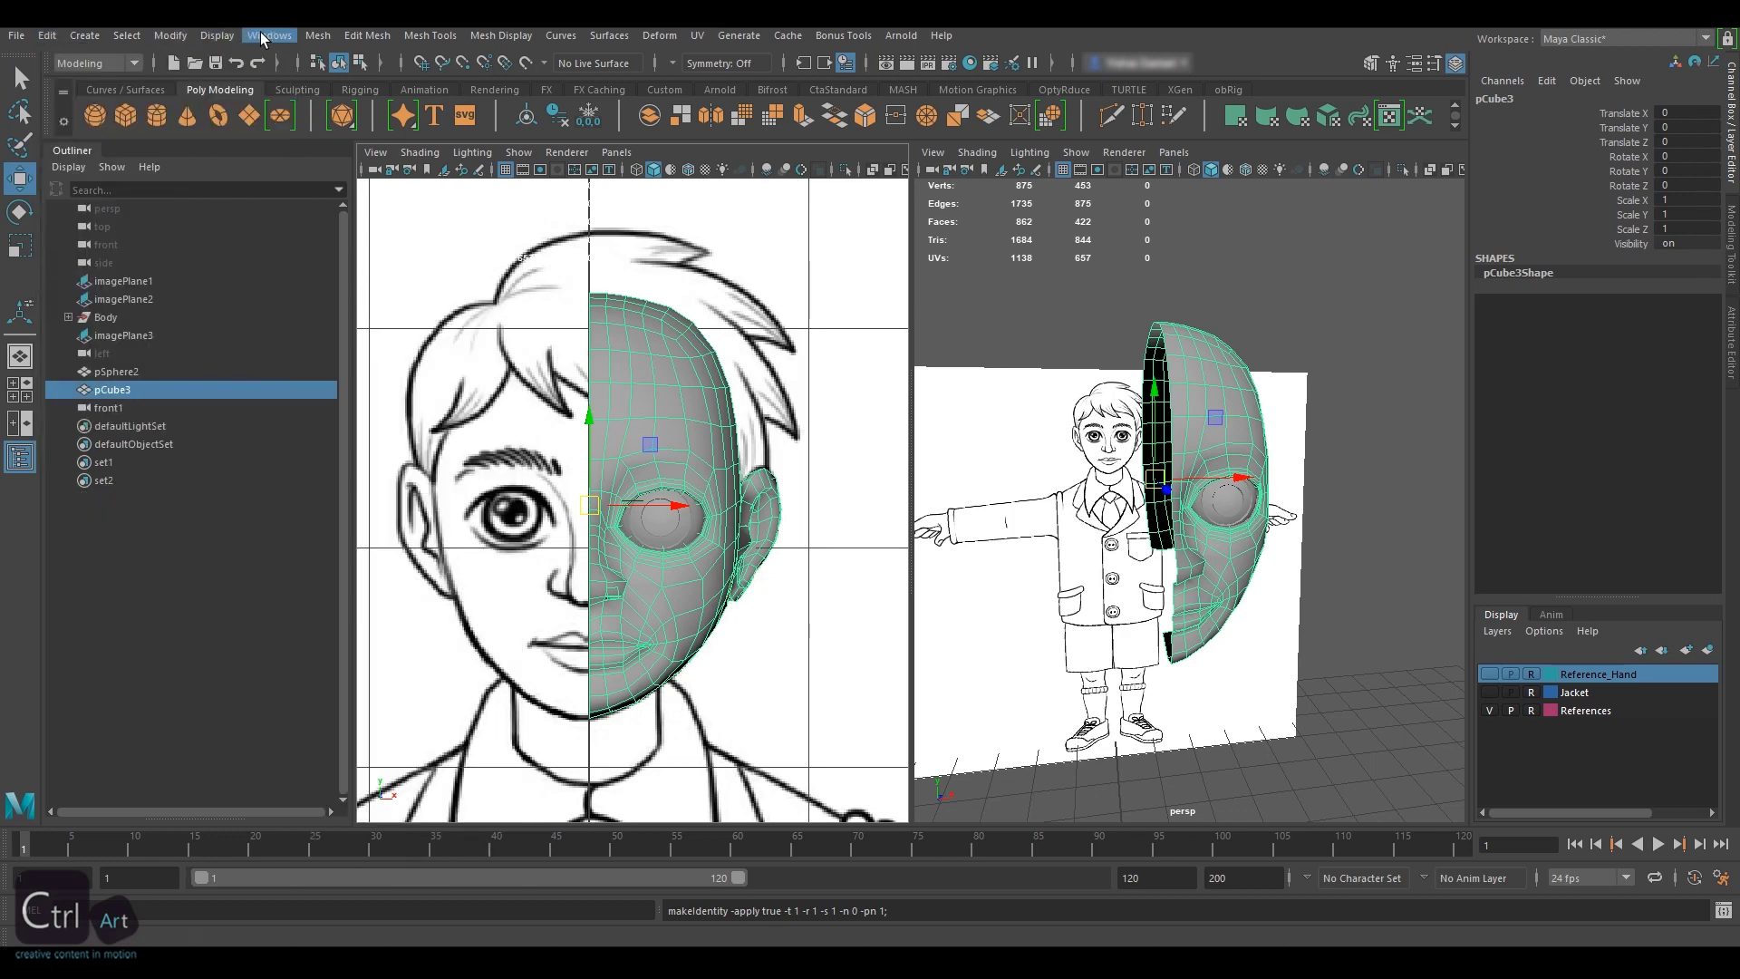
- Mirror the half head across the world X axis with default settings, combining it with the original and merging border vertices
click(319, 36)
click(486, 278)
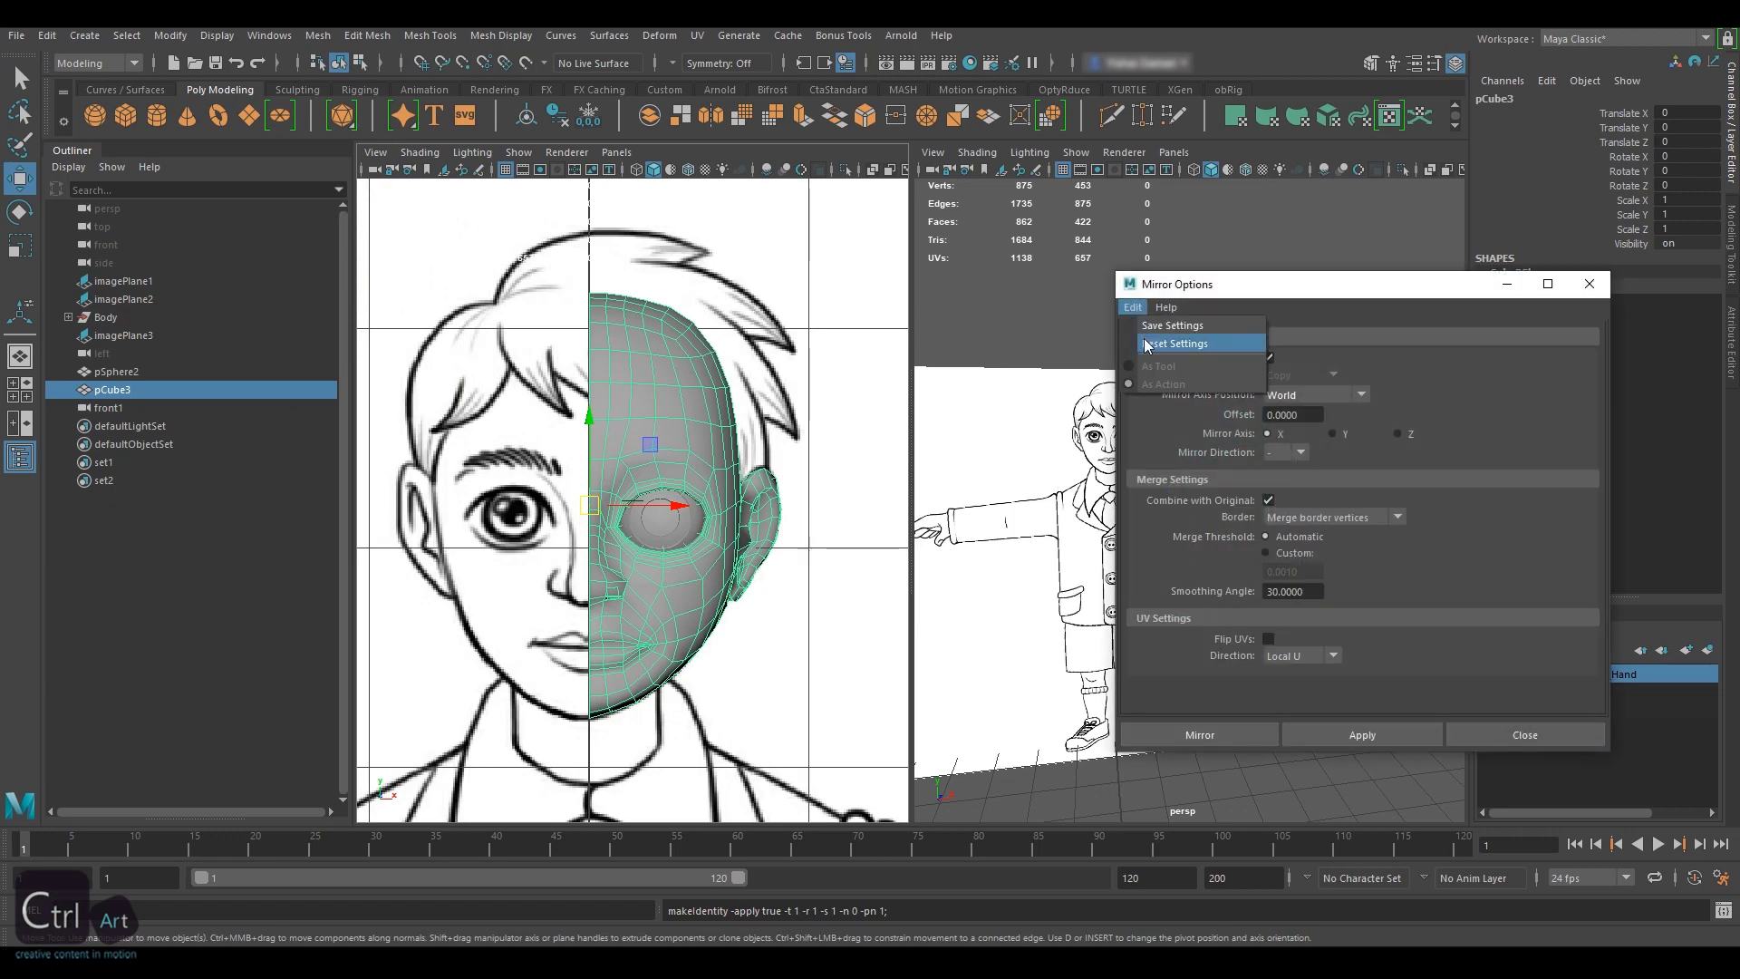
click(1378, 736)
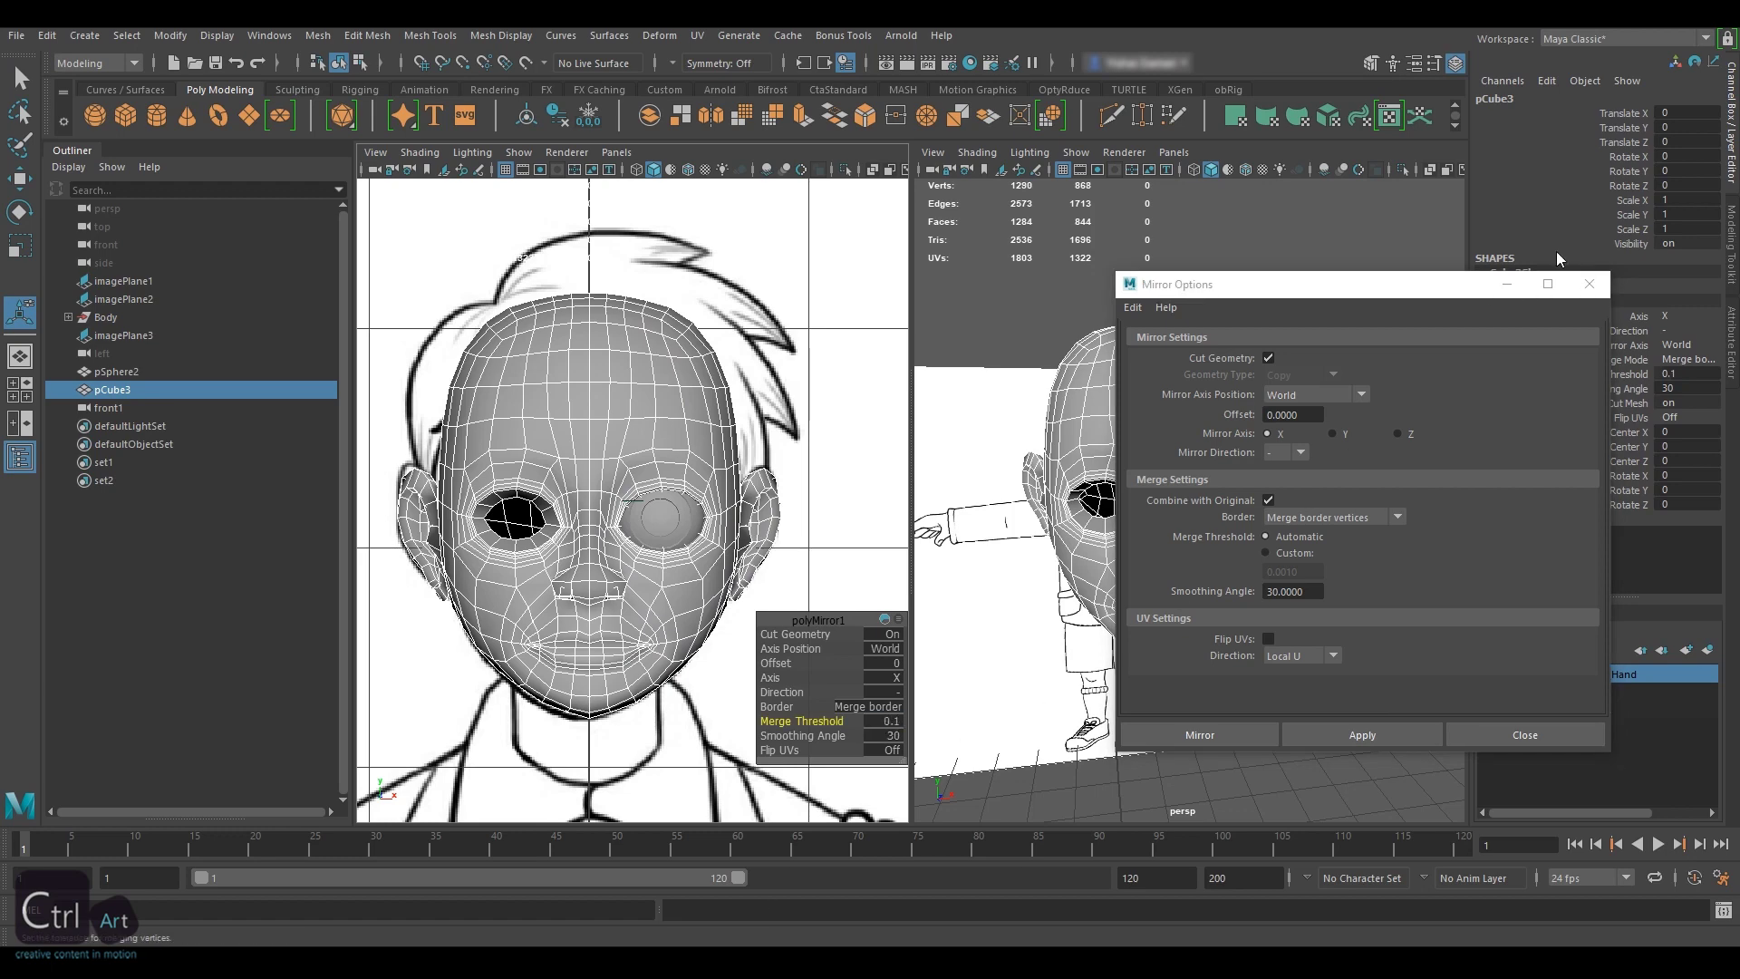
click(1592, 289)
- Select the eyeball sphere and freeze its transformations
alt+drag(1032, 490, 839, 492)
click(1220, 503)
key(w)
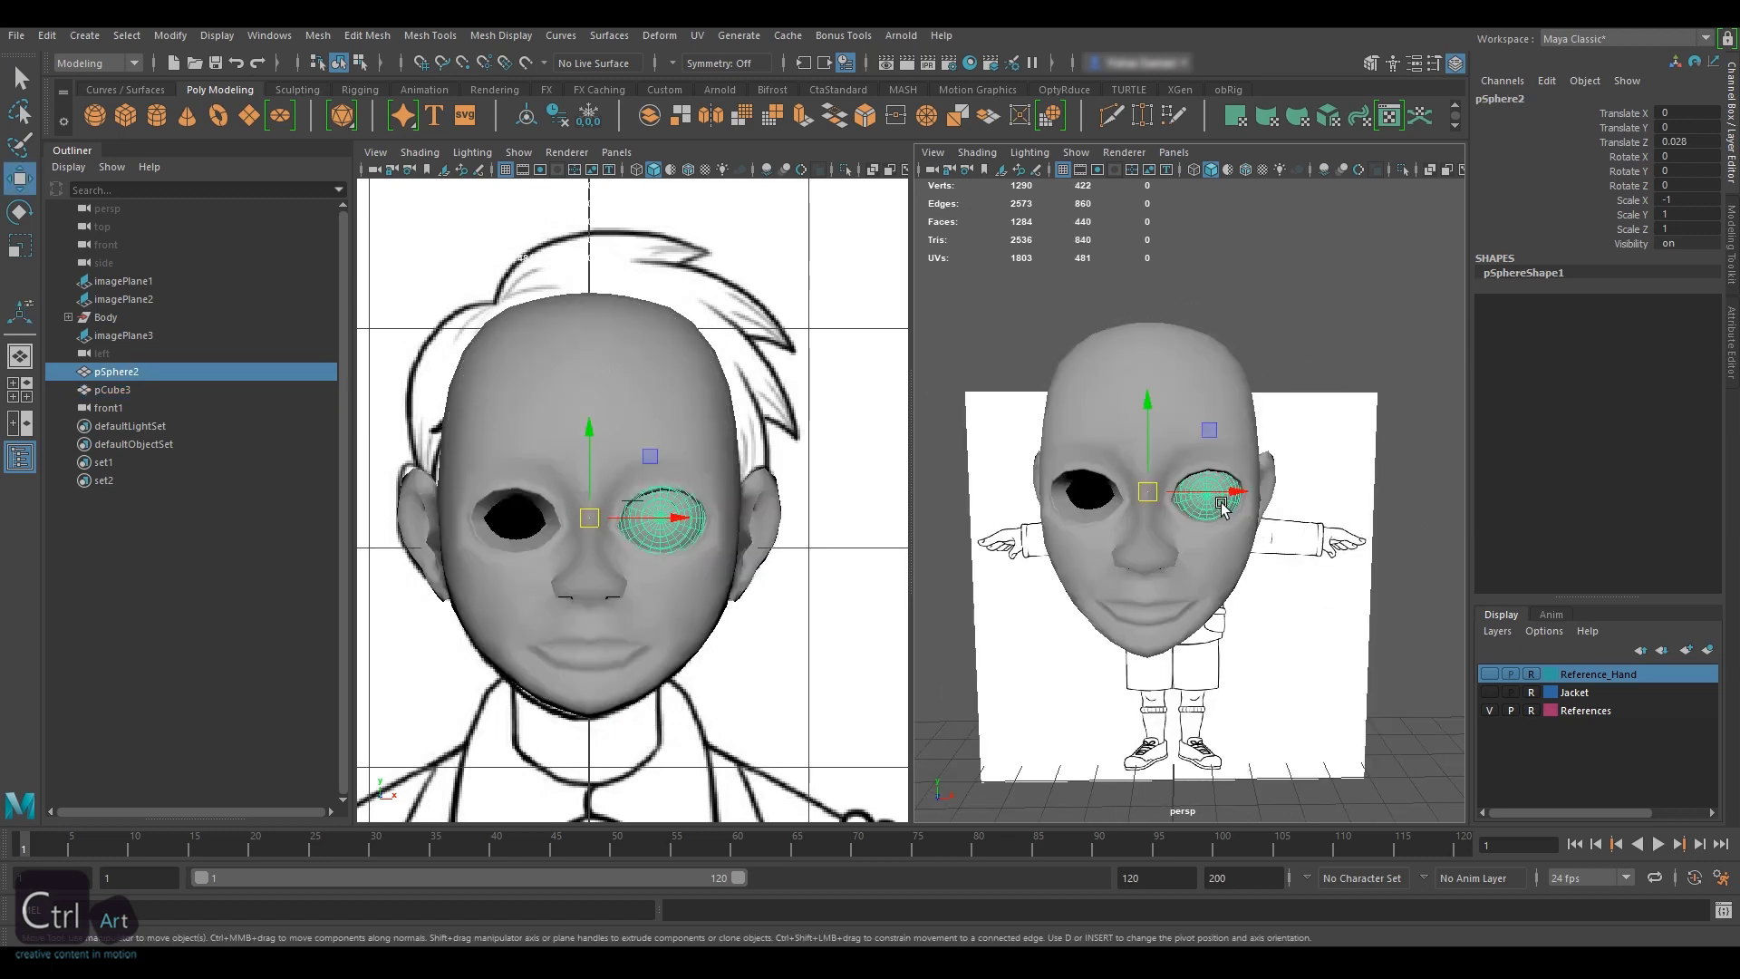
click(171, 34)
click(218, 118)
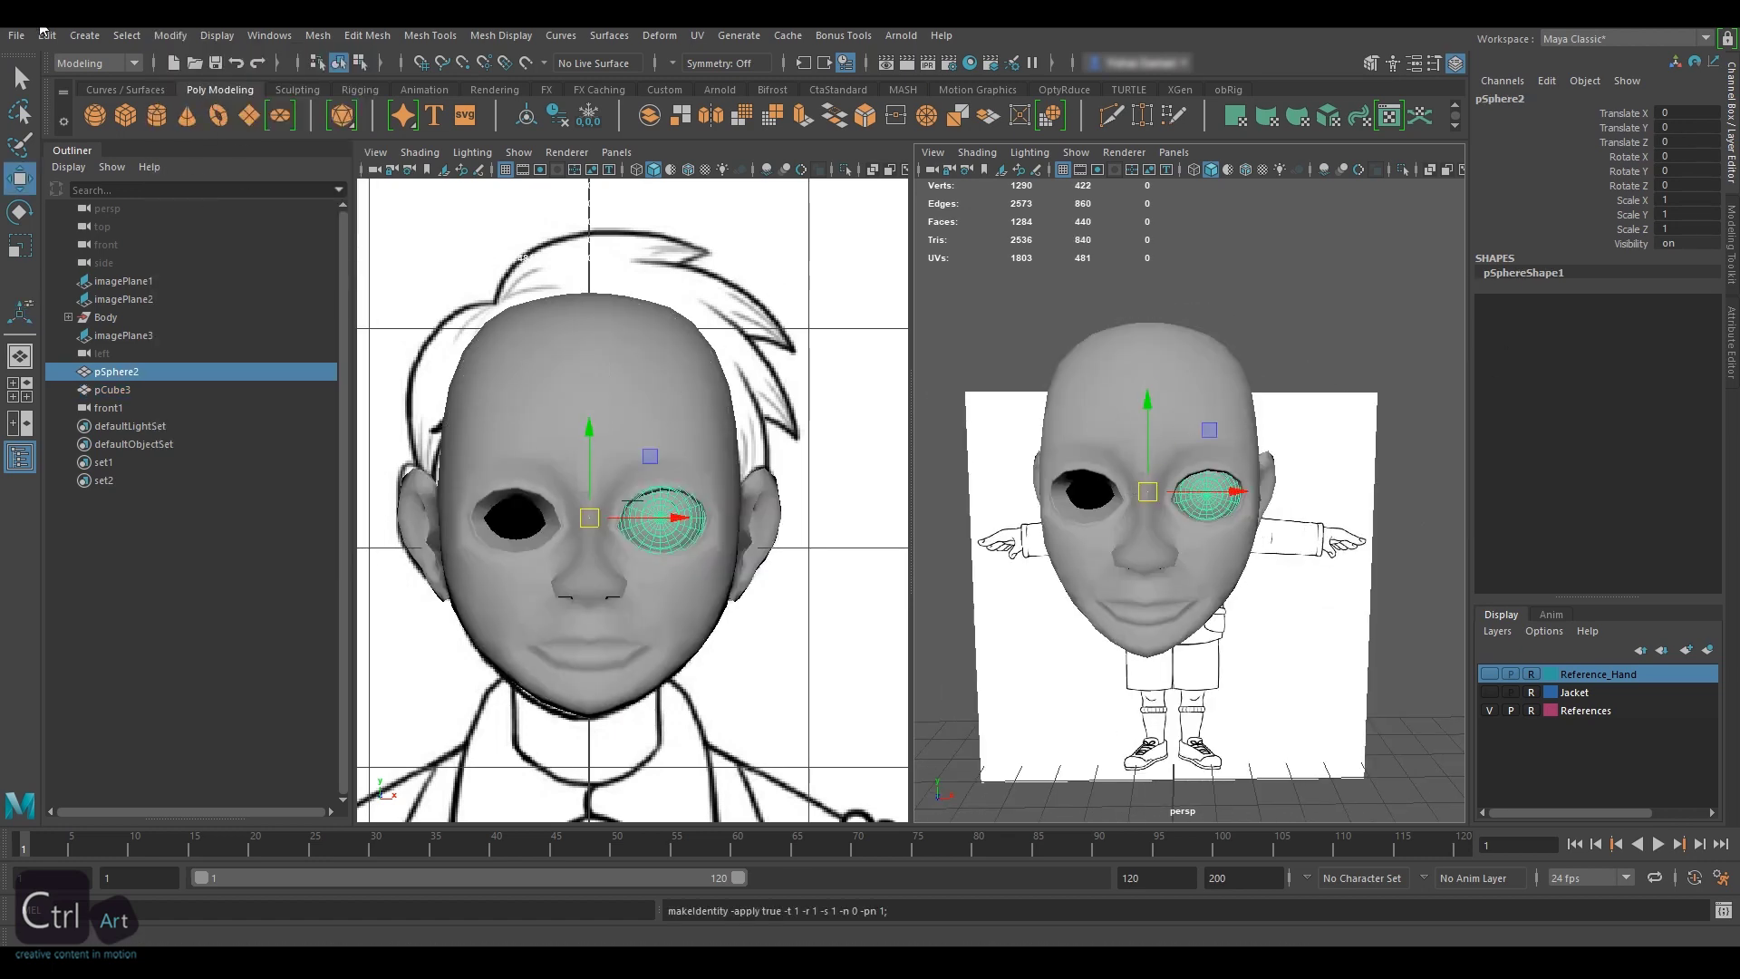
- Duplicate the eyeball as an instance with Scale X set to -1 to fill the other eye socket
click(46, 34)
click(286, 319)
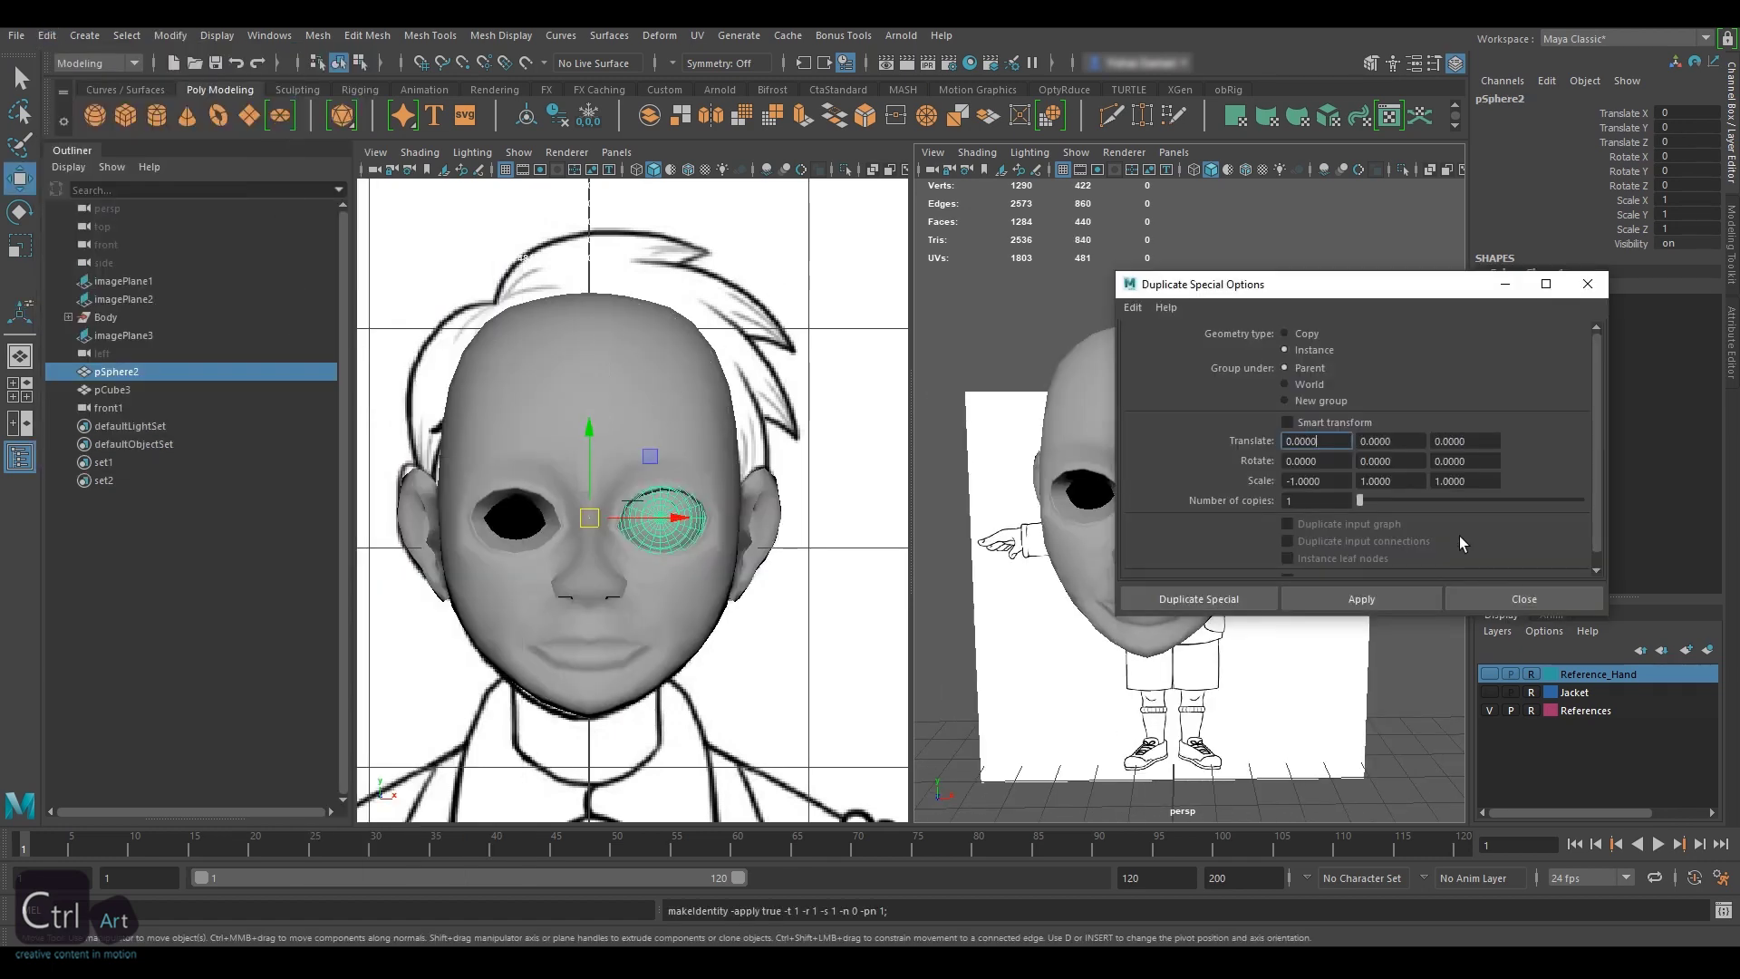
click(1356, 607)
click(1588, 284)
alt+drag(1215, 468, 1127, 489)
right_drag(1127, 489, 1124, 511)
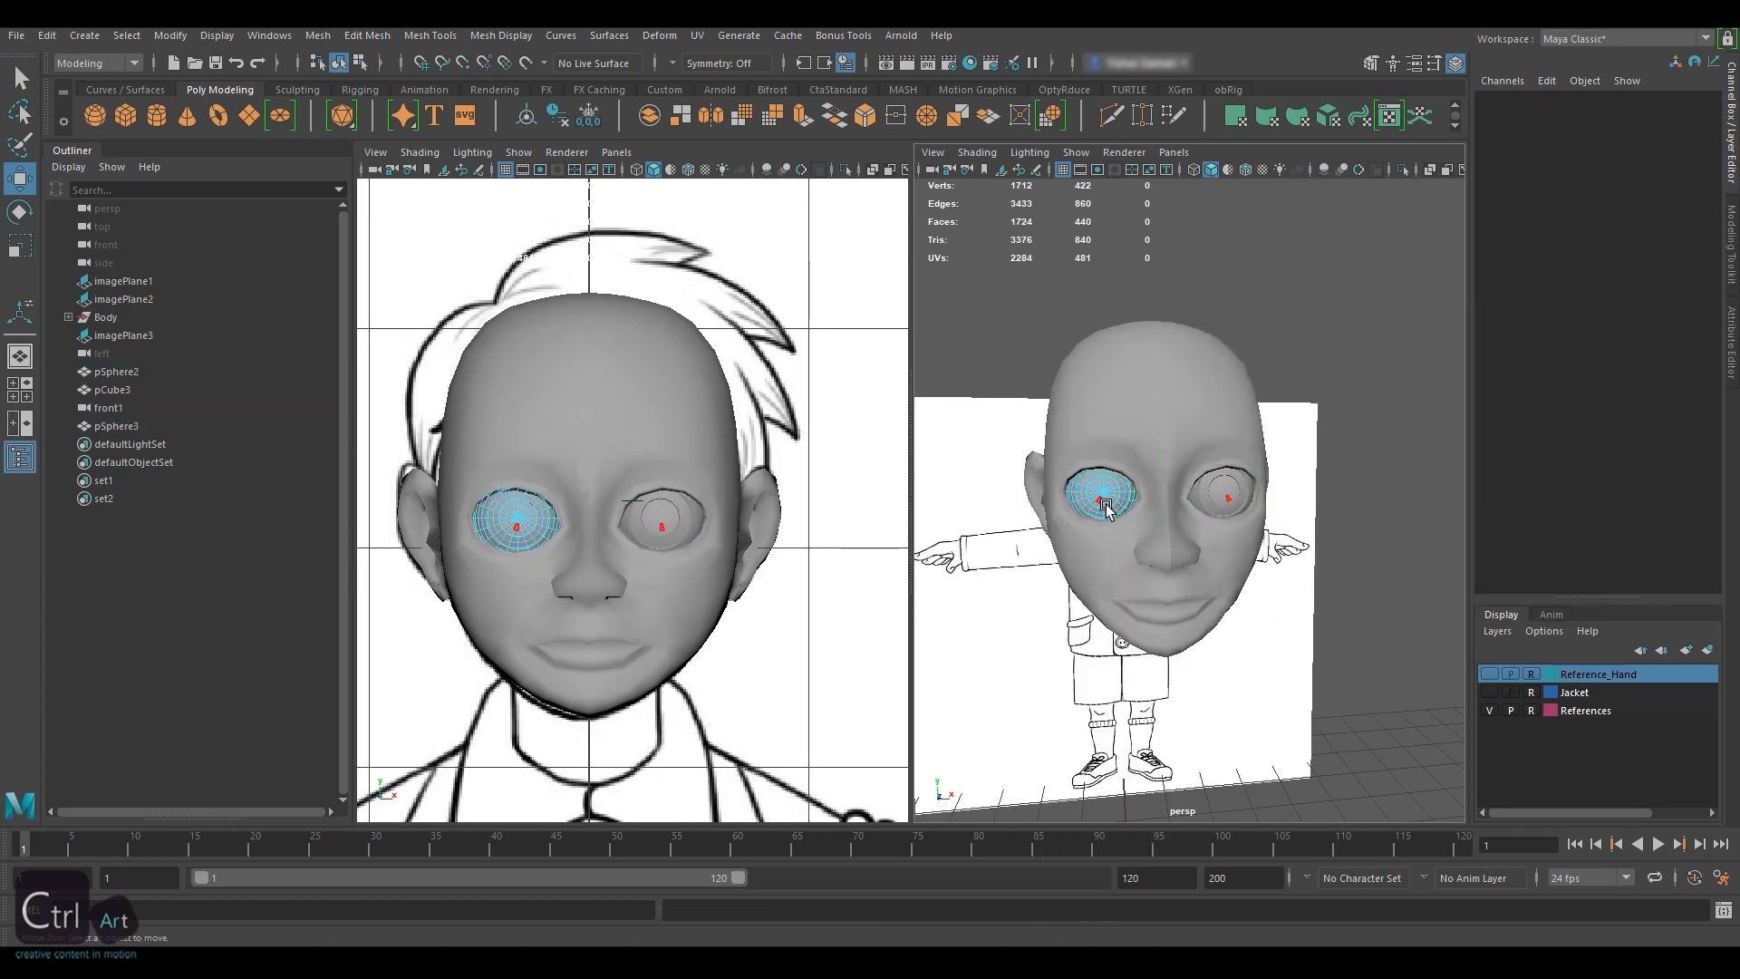
key(F8)
click(1378, 420)
- Soften all edges of the mirrored head mesh
alt+drag(1379, 420, 1162, 447)
scroll(1165, 463, up, 5)
click(1178, 559)
alt+drag(1179, 559, 1142, 544)
click(501, 34)
click(544, 137)
click(511, 36)
click(547, 194)
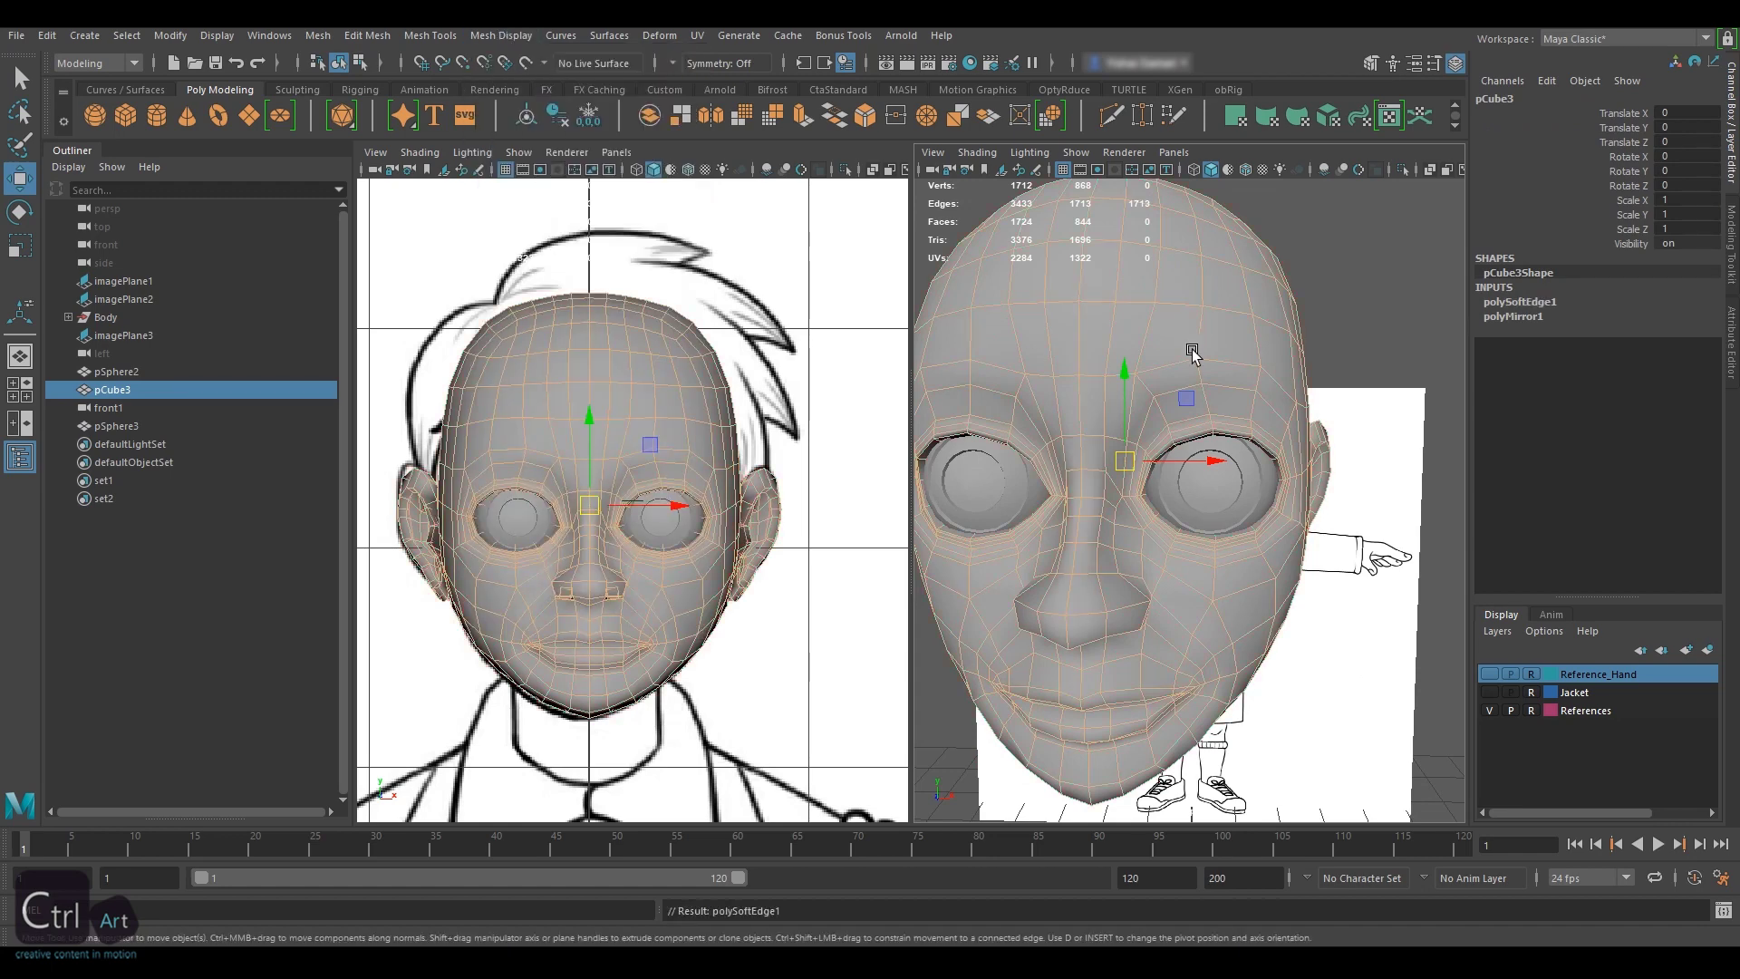
- Preview the head with smooth mesh display, inspect its shape, and restore the unsmoothed display
alt+right_drag(1194, 349, 1058, 345)
alt+drag(1058, 345, 1202, 344)
click(1311, 295)
click(1254, 345)
key(3)
alt+right_drag(1240, 351, 1265, 341)
mouse_move(1266, 341)
alt+mouse_down()
mouse_move(1219, 246)
mouse_move(1255, 341)
mouse_move(1352, 341)
mouse_move(1285, 340)
mouse_move(1300, 346)
alt+mouse_up()
key(1)
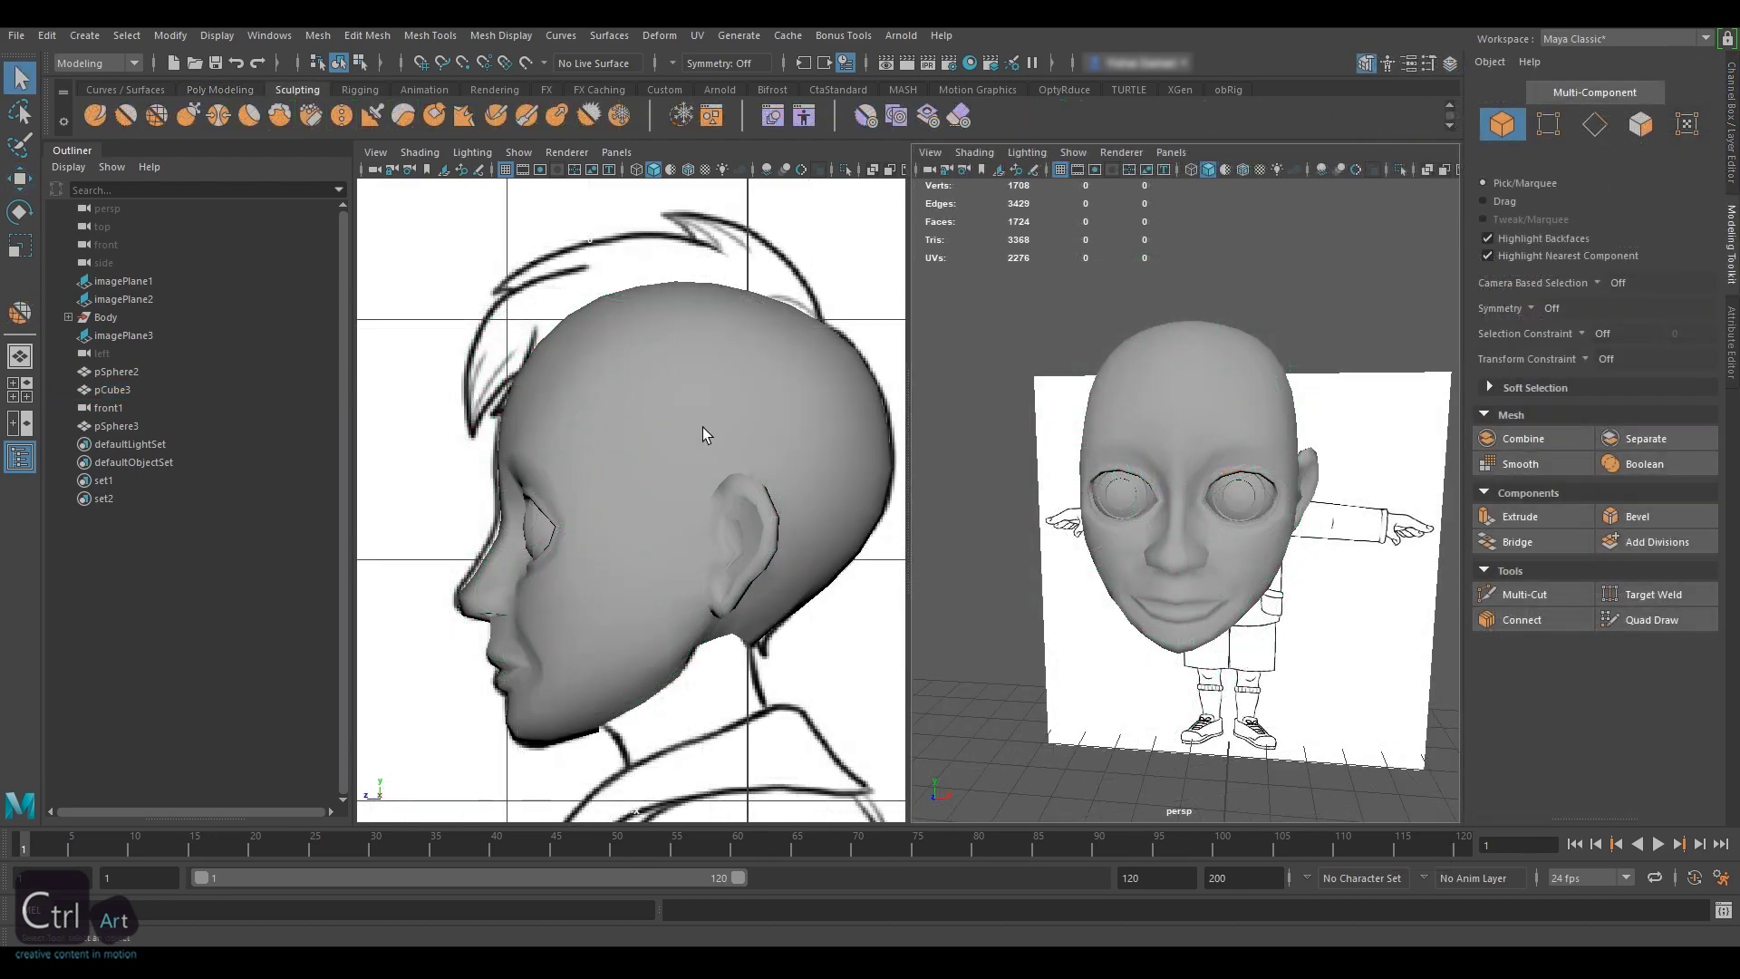
- Make the Jacket display layer visible and bring the head's neck opening into view above the collar
click(793, 477)
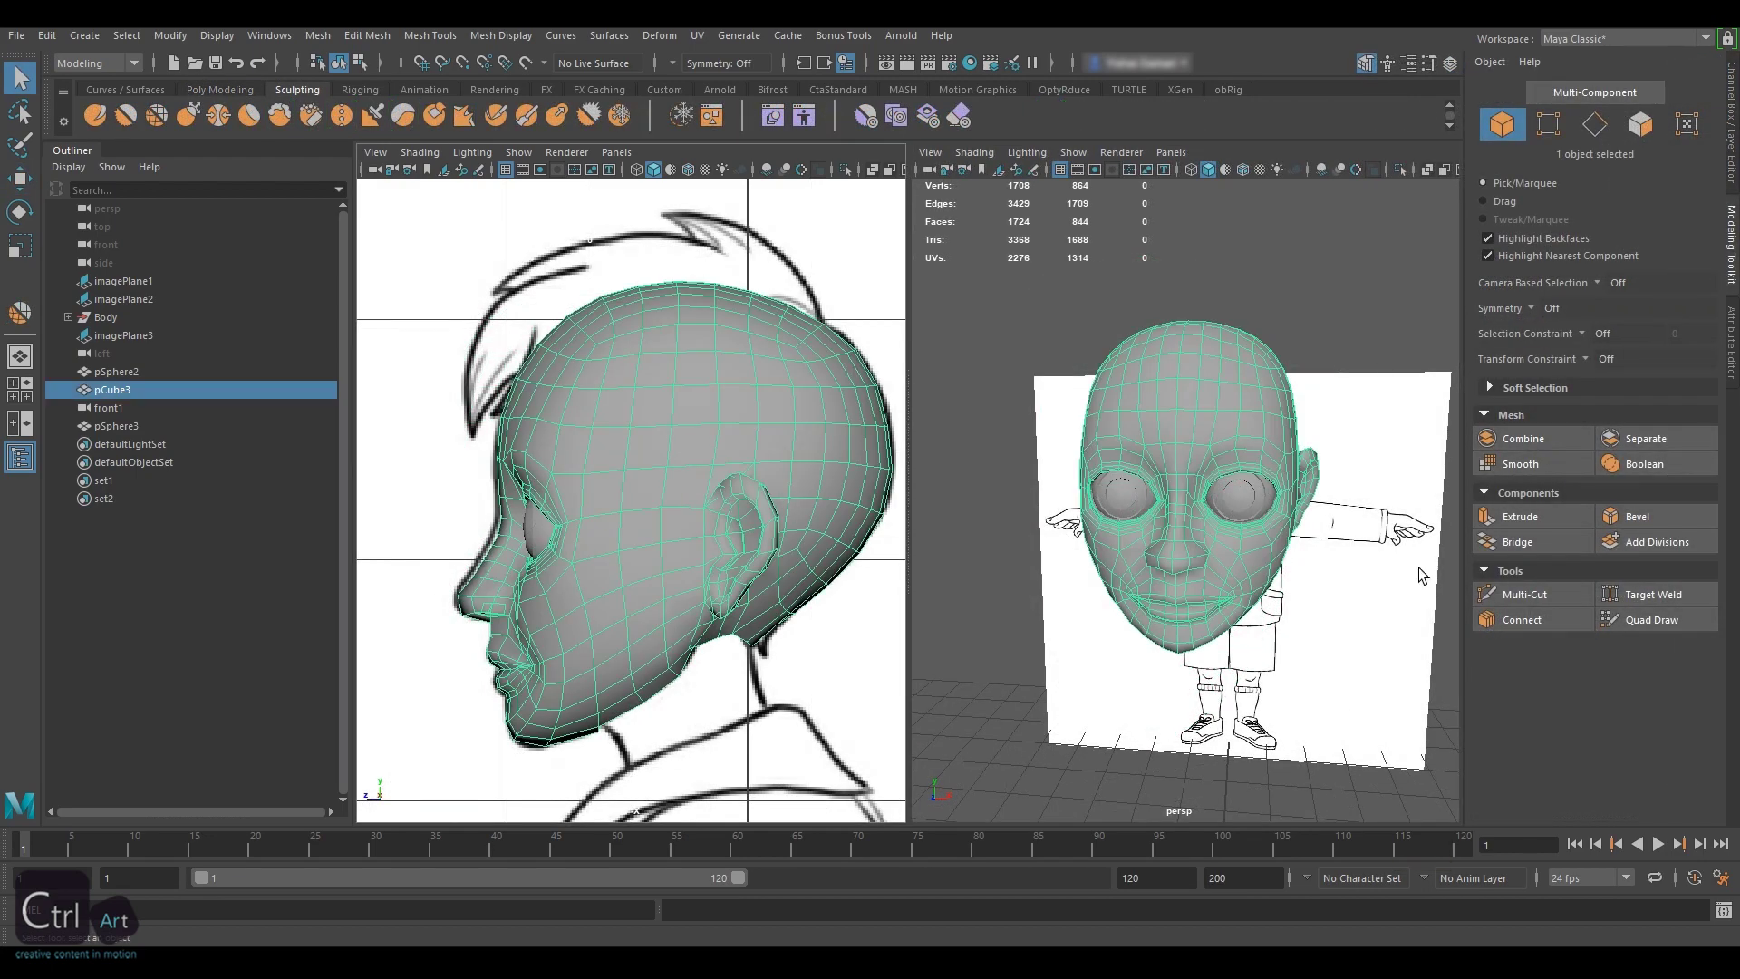
click(1448, 64)
click(1491, 692)
alt+drag(1278, 663, 979, 639)
alt+right_drag(979, 639, 1288, 656)
alt+drag(1287, 656, 1229, 637)
- Adjust the vertices around the neck opening on the underside of the head
right_drag(1395, 489, 1307, 494)
click(1182, 605)
key(w)
drag(1179, 529, 1179, 533)
alt+right_drag(1368, 626, 1270, 634)
alt+drag(1006, 633, 1206, 662)
click(1076, 672)
- Check the border edge loop around the head's neck opening
right_drag(1360, 489, 1361, 443)
alt+drag(1387, 512, 1285, 526)
double_click(1254, 580)
alt+drag(1124, 625, 1244, 624)
click(1204, 609)
- Make the Jacket layer selectable and select the edge loop around the top of the body mesh's neck
key(F8)
click(1530, 694)
click(1273, 600)
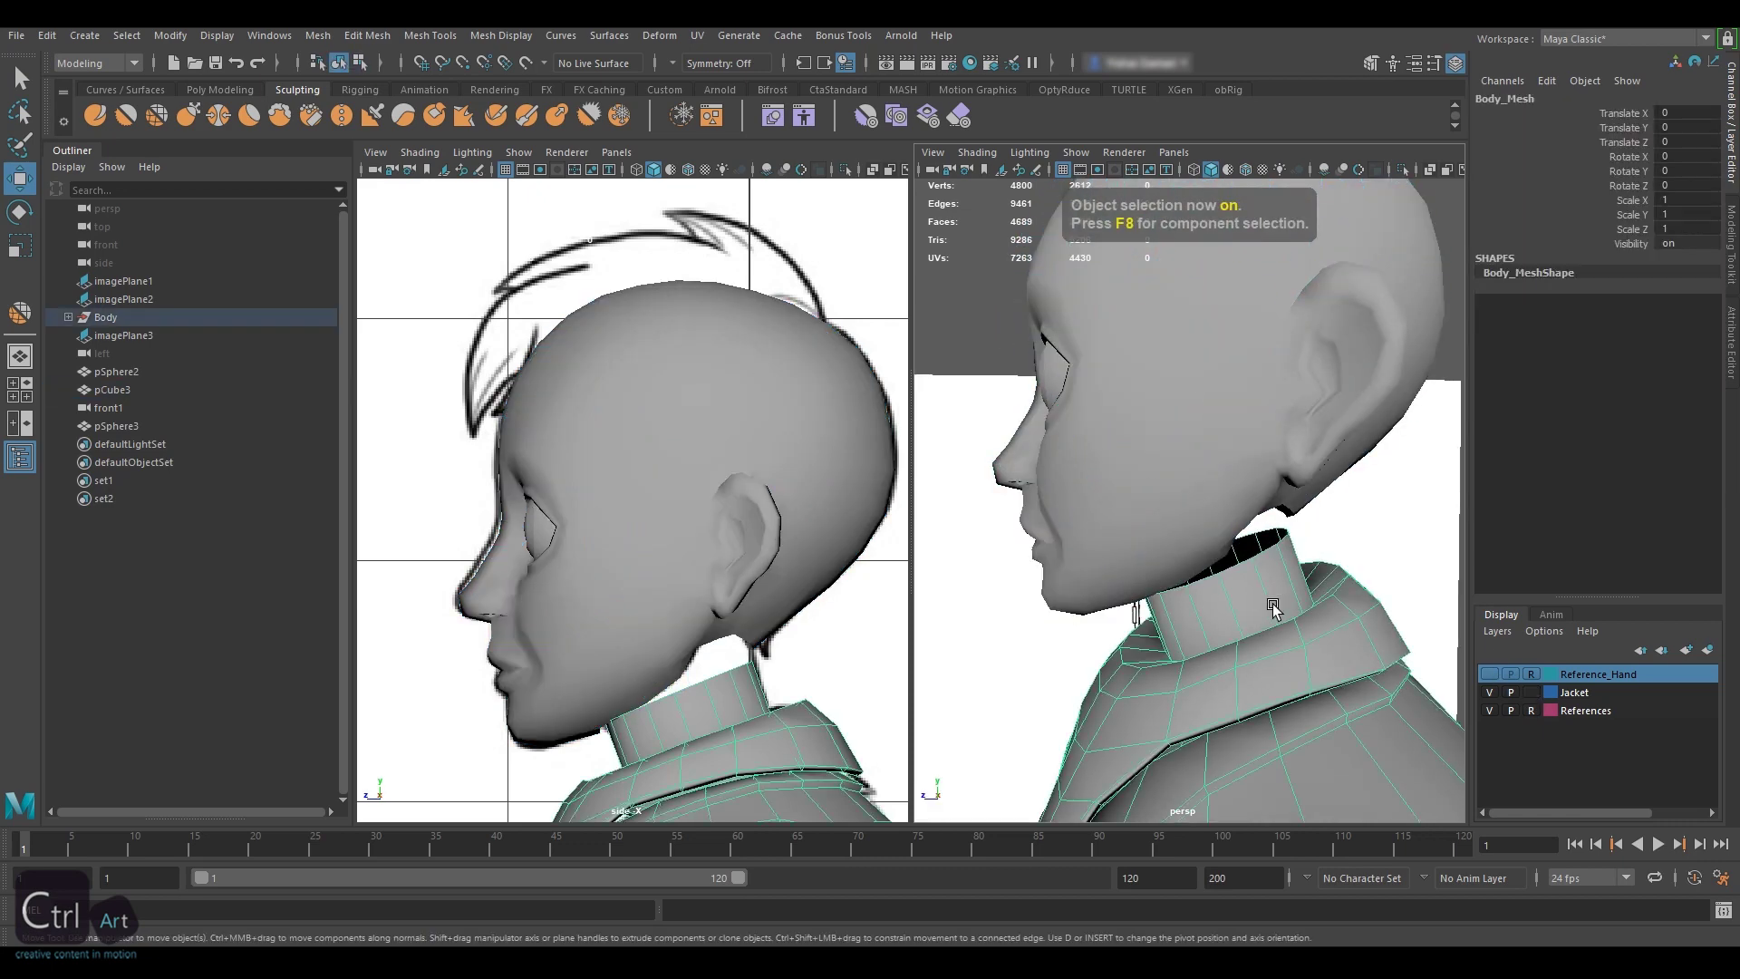
right_drag(1262, 555, 1269, 448)
click(1264, 552)
key(F8)
click(1279, 494)
alt+drag(1280, 507, 1202, 534)
right_drag(1201, 517, 1201, 453)
double_click(1202, 515)
alt+drag(1219, 518, 1157, 464)
- Isolate the head and target-weld a surplus vertex at the rear border of the neck opening
key(F8)
key(ctrl+1)
alt+right_drag(1158, 464, 1215, 528)
alt+drag(1216, 528, 1219, 490)
right_drag(1401, 489, 1299, 480)
drag(1134, 471, 1143, 482)
alt+middle_drag(1144, 481, 1173, 508)
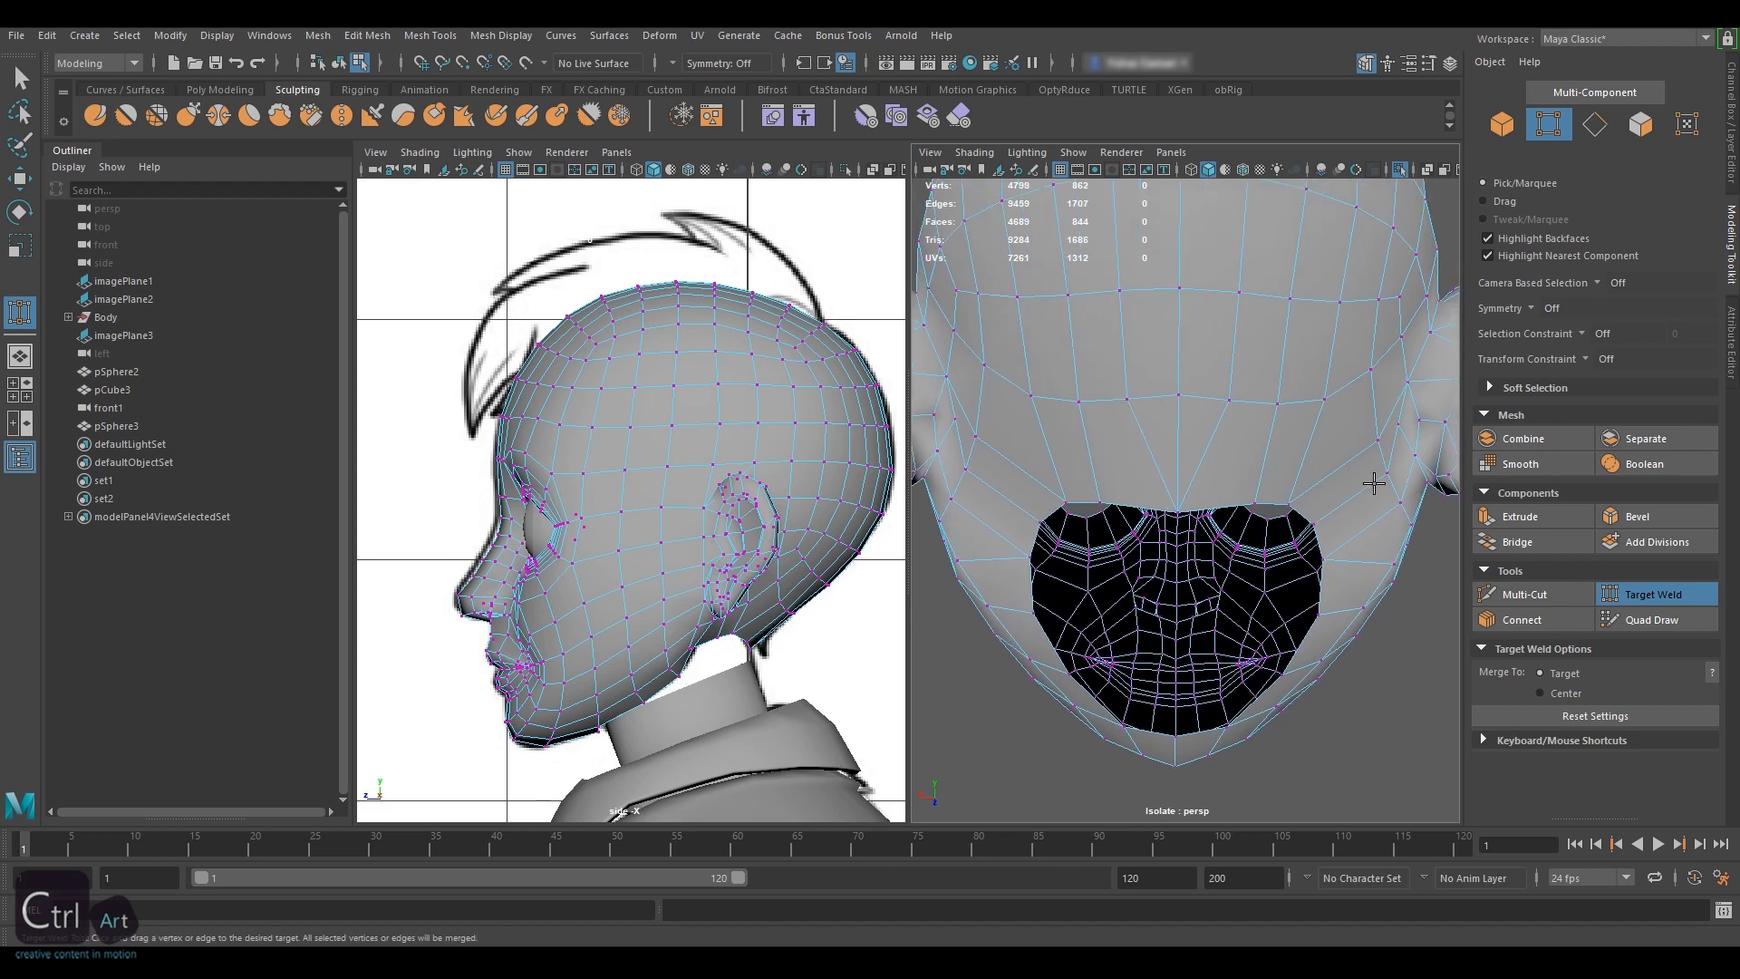
- Delete a surplus edge on the back of the head above the rear border of the neck opening
key(q)
click(1179, 396)
key(w)
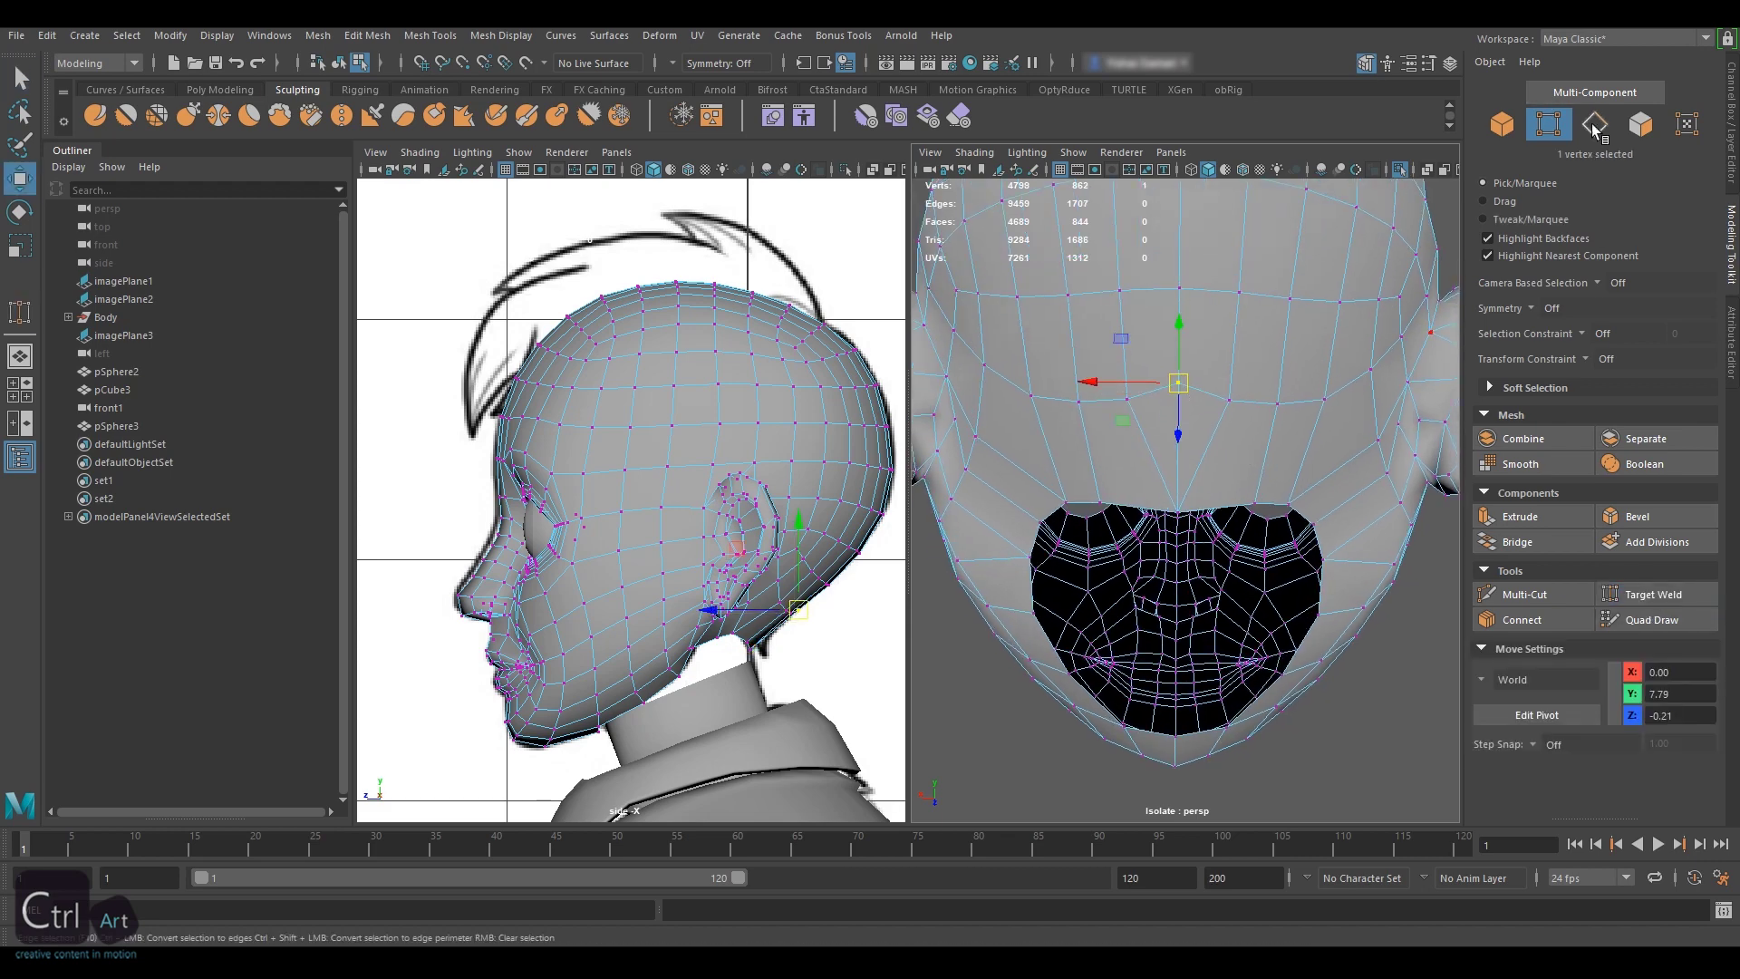
click(1596, 124)
alt+drag(1291, 526, 1038, 515)
key(Delete)
- Enable Object X symmetry and adjust the vertices along the rear border of the head's neck opening
key(F9)
click(1548, 310)
click(1231, 443)
key(F10)
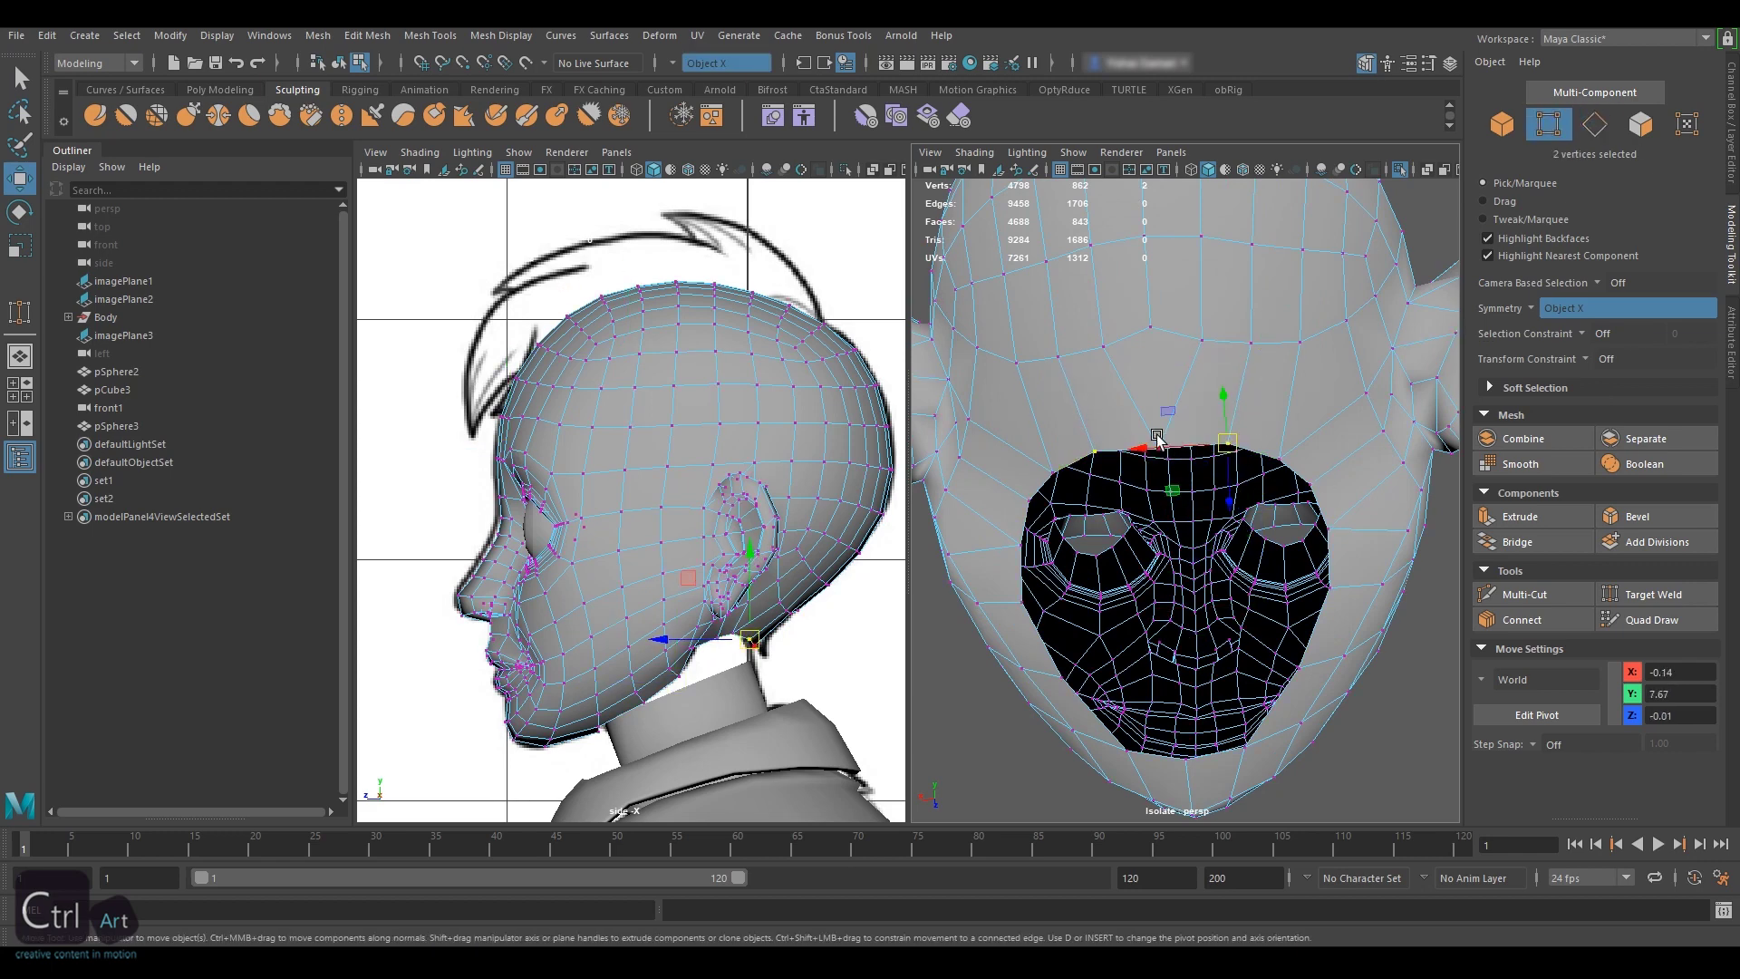
click(1157, 442)
drag(1165, 515, 1164, 506)
scroll(1164, 507, down, 5)
alt+drag(1115, 439, 1273, 466)
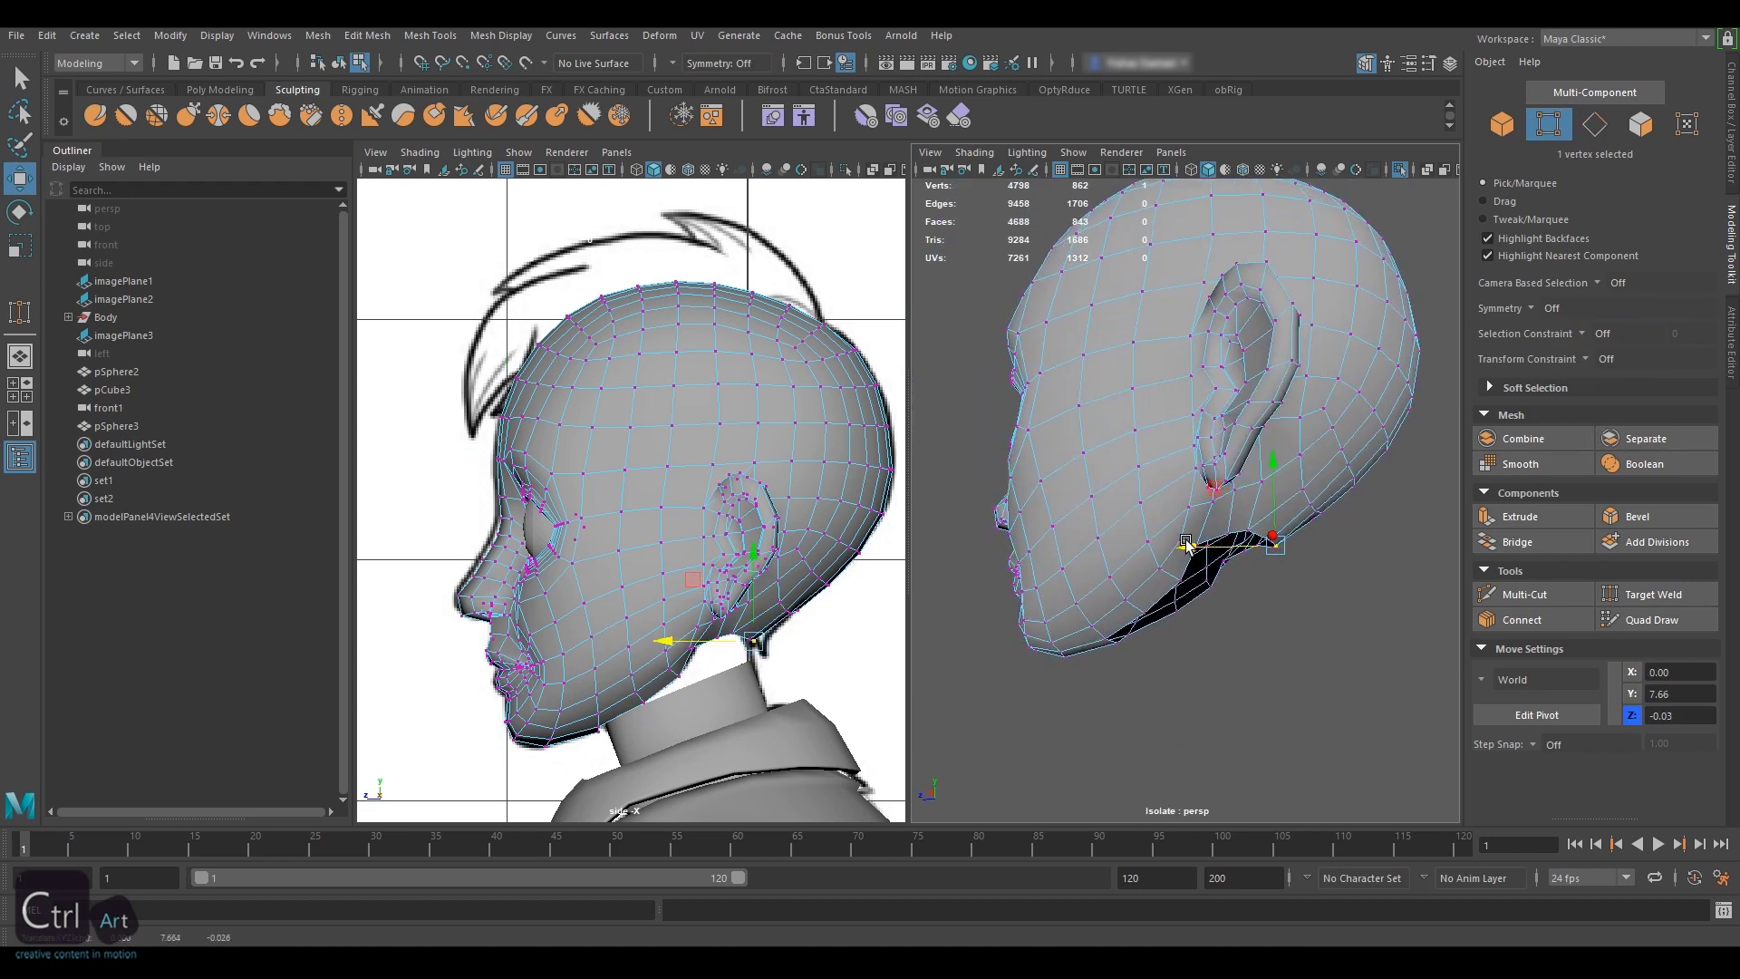
- Exit isolation and move the edge loop at the top of the body's neck toward the head opening
right_drag(1426, 363, 1432, 358)
key(ctrl+1)
alt+drag(1239, 517, 1215, 553)
click(1205, 587)
right_drag(1204, 585, 1198, 505)
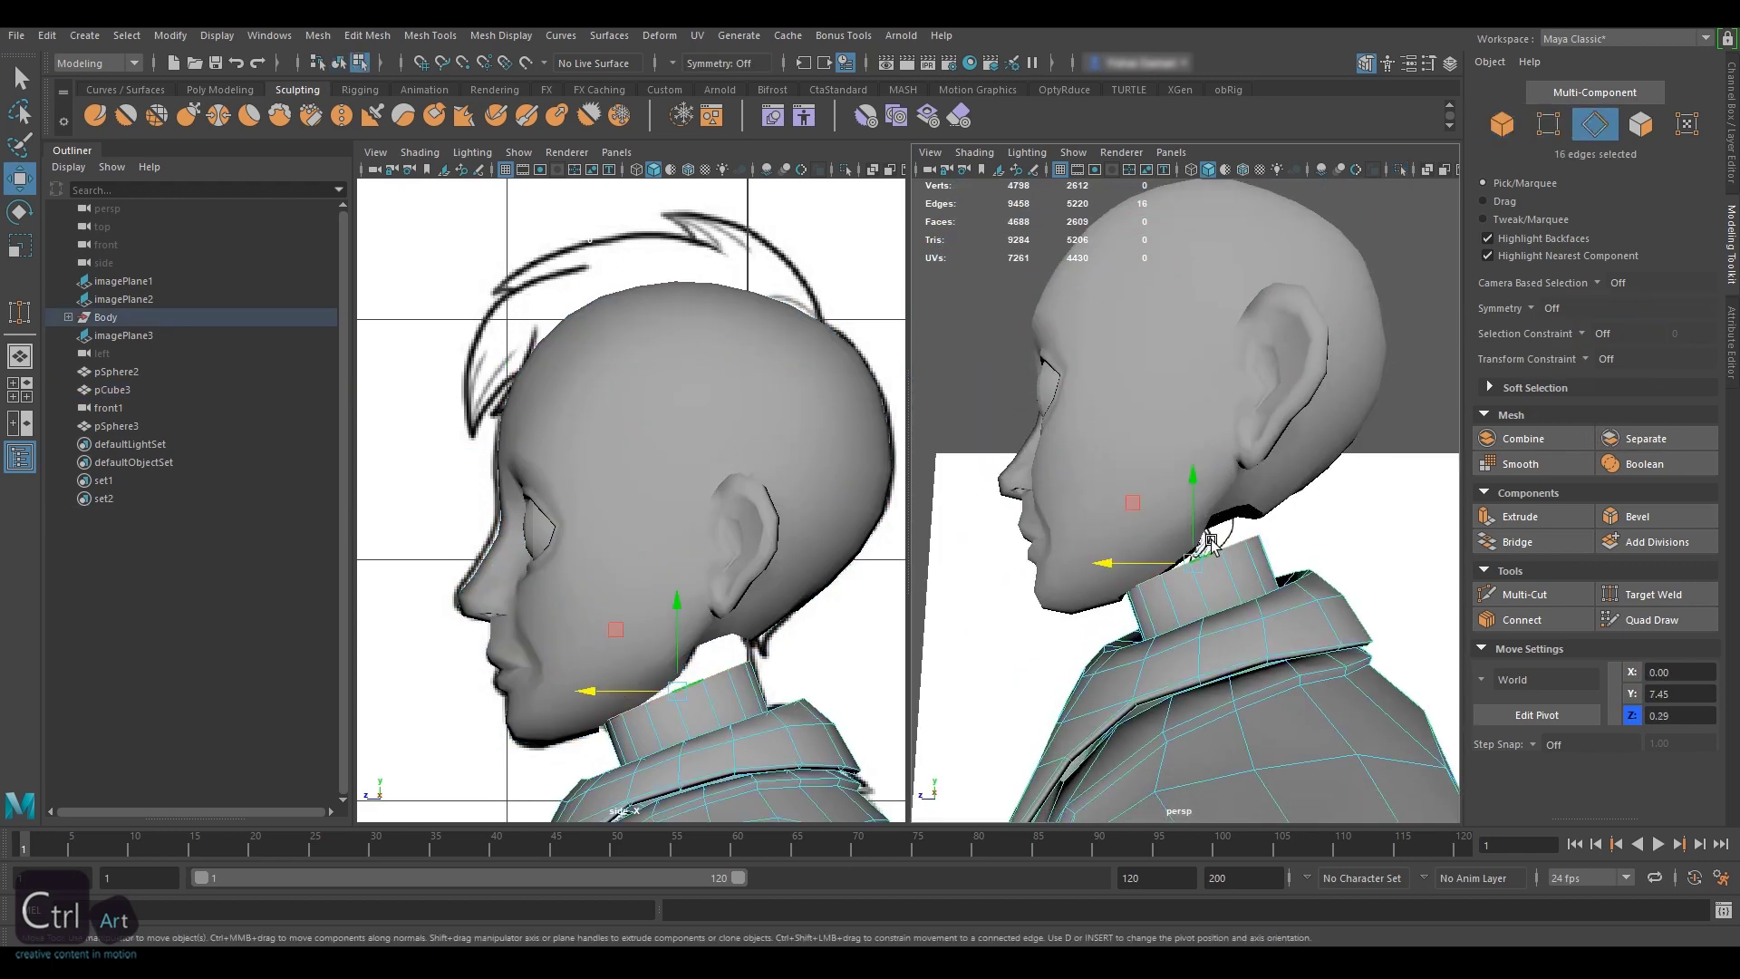
drag(1178, 559, 1224, 537)
drag(1192, 554, 1191, 486)
- Select the head and body meshes and combine them into one object
alt+drag(1337, 489, 1155, 497)
click(1496, 127)
click(1070, 535)
alt+drag(1070, 540, 1237, 598)
shift+click(1236, 597)
click(307, 37)
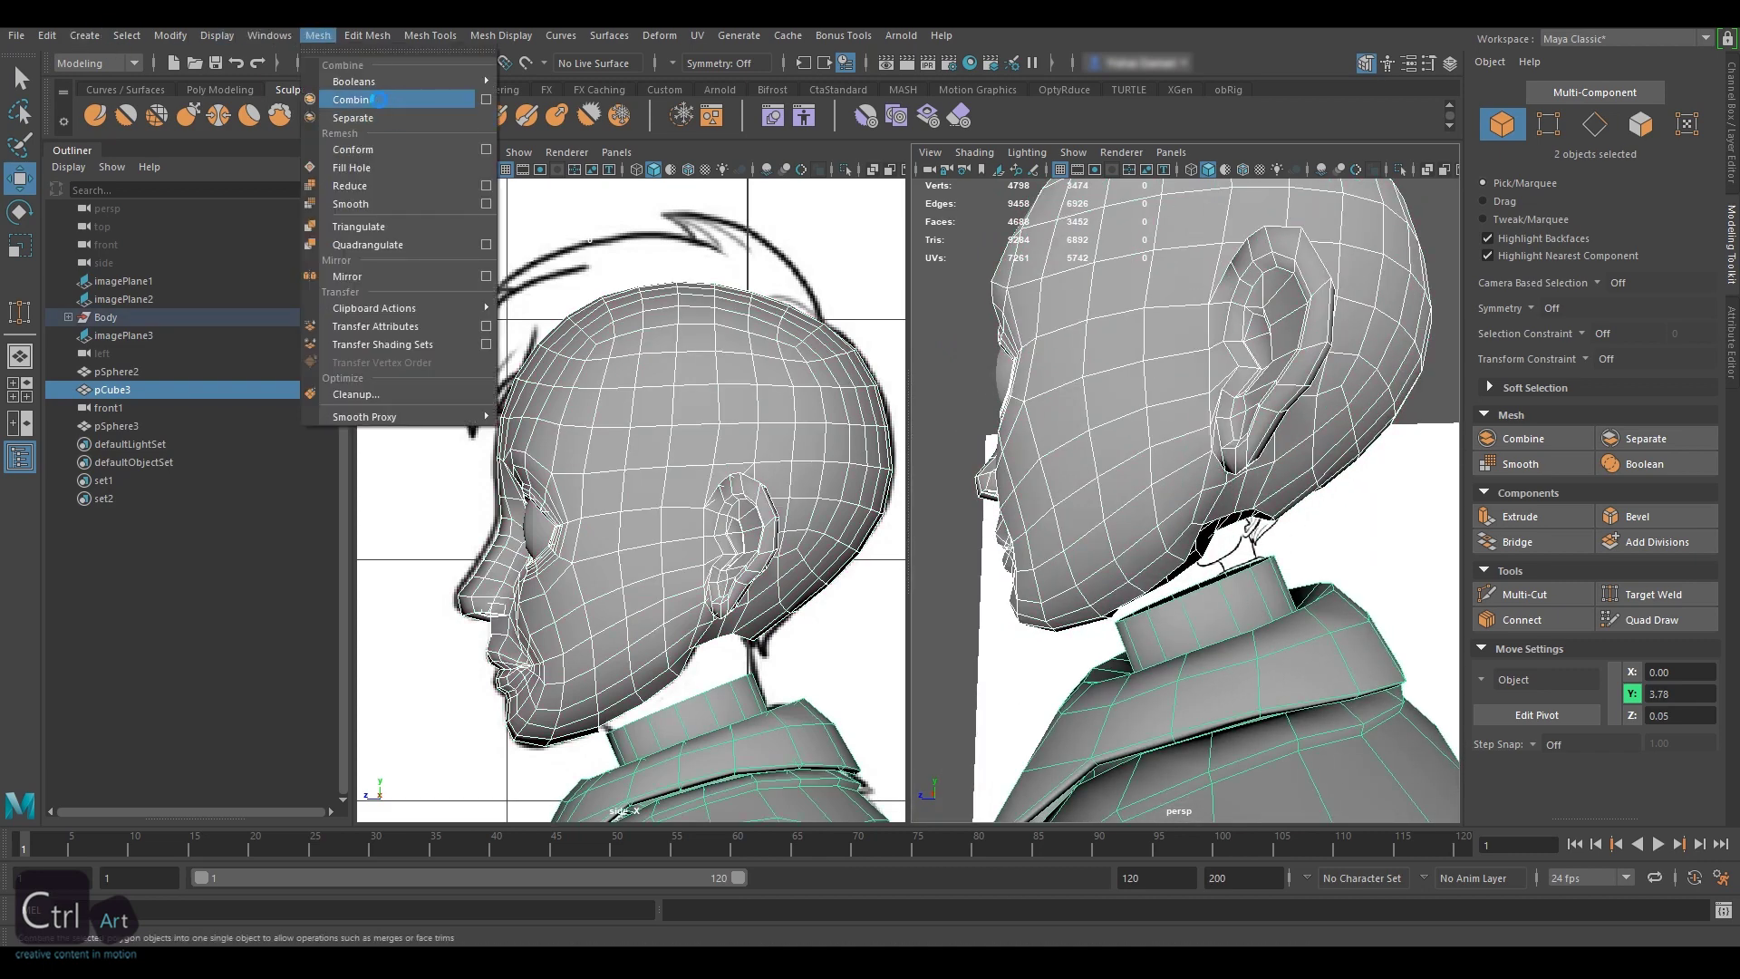
click(379, 100)
- Bridge the head's neck-opening border to the edge loop around the top of the body's neck
alt+drag(1333, 393, 1097, 381)
click(1591, 127)
double_click(1190, 569)
shift+double_click(1198, 513)
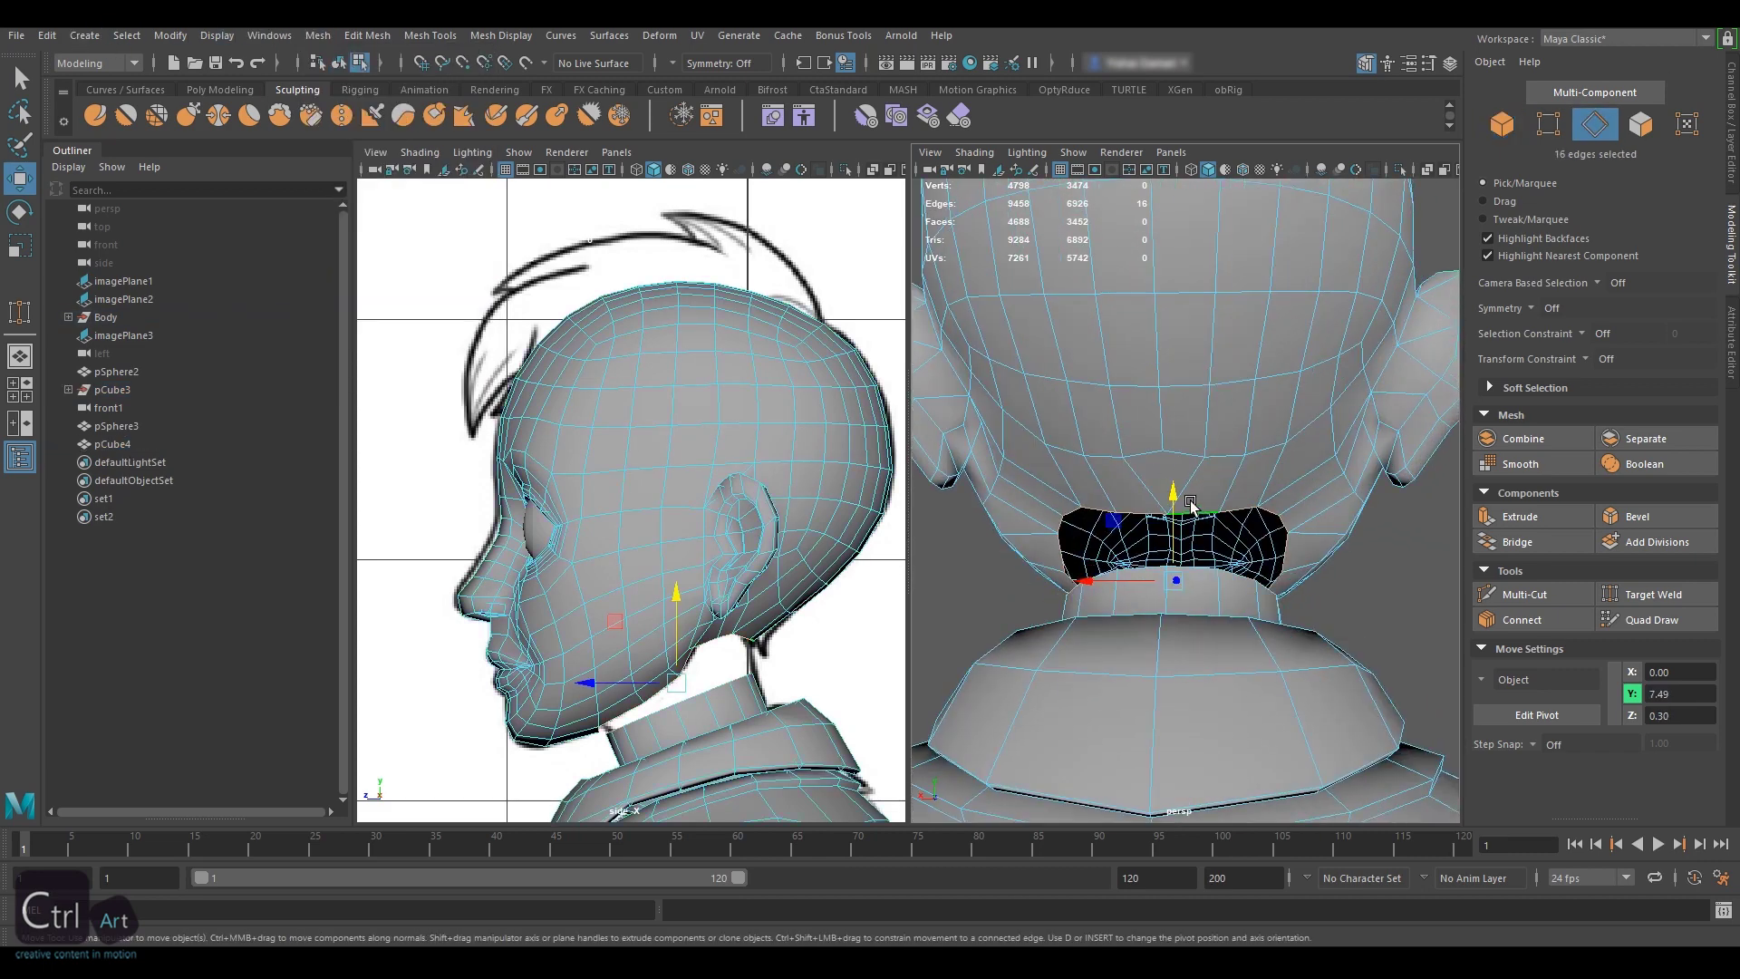
click(1512, 541)
alt+drag(1215, 454, 1314, 524)
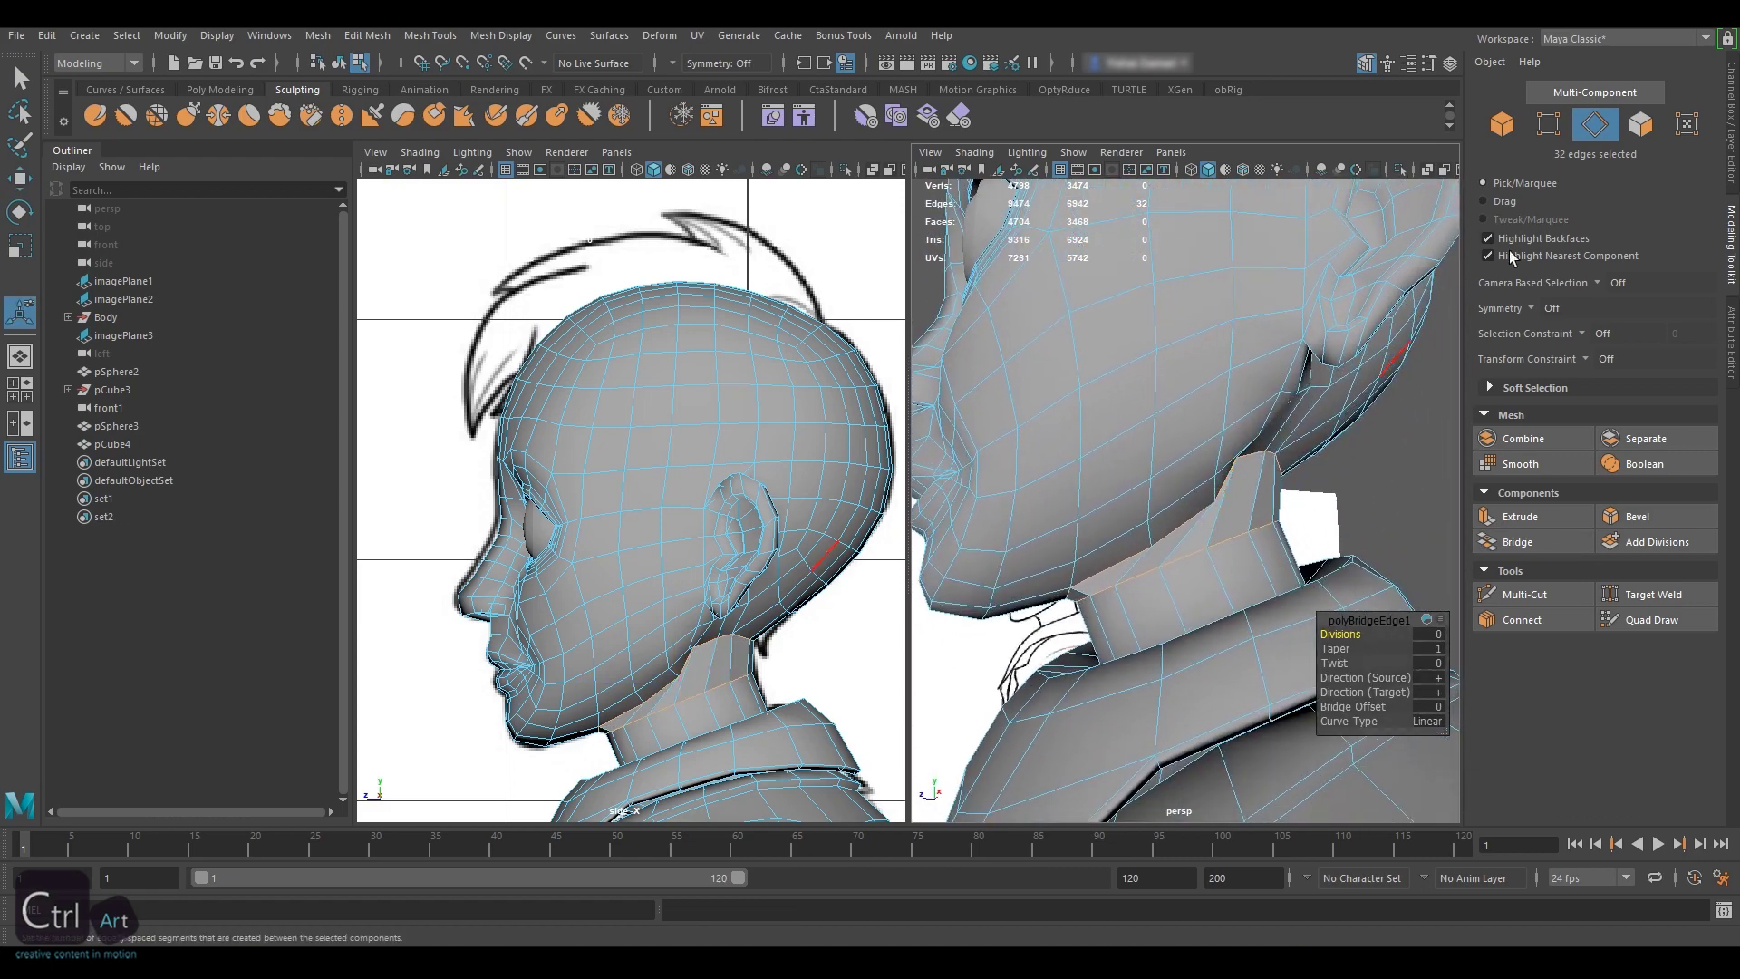
- Adjust the vertices along the front and side of the neck joint with Object X symmetry
click(1548, 123)
click(1551, 308)
click(1559, 359)
click(1117, 587)
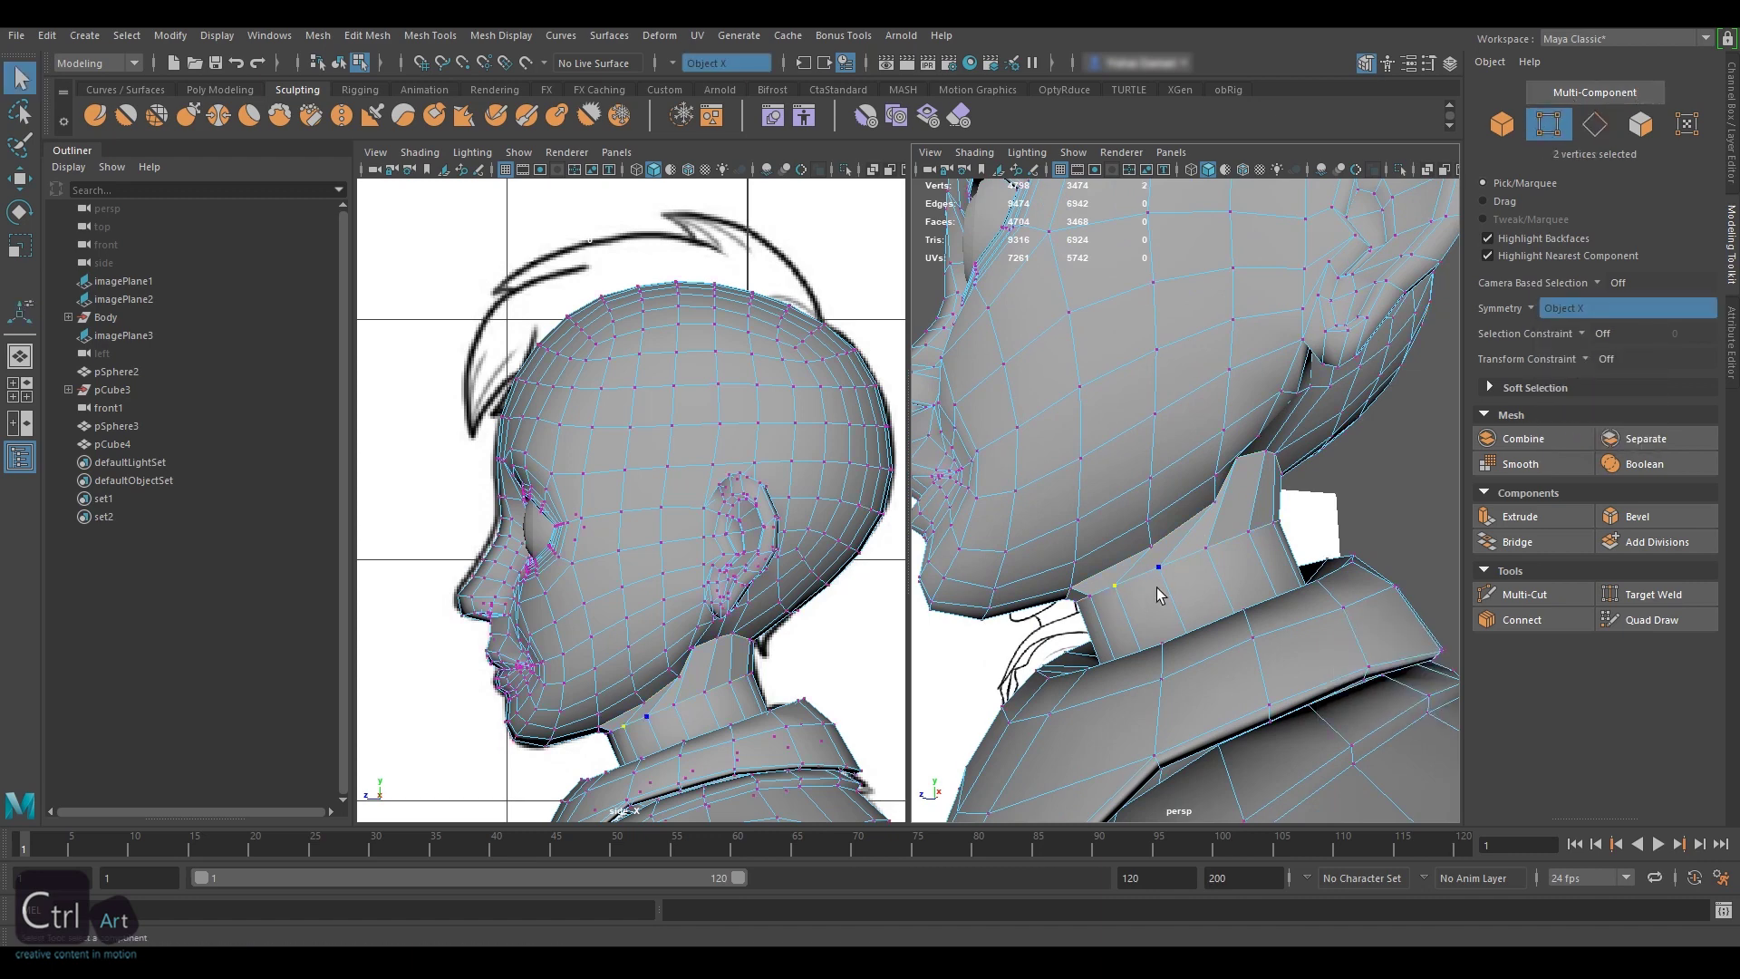
key(w)
scroll(1125, 591, up, 3)
drag(1095, 612, 1121, 559)
click(1151, 591)
click(1209, 562)
click(1170, 553)
click(1092, 557)
alt+drag(1201, 548, 974, 523)
mouse_move(1147, 557)
ctrl+shift+mouse_down()
mouse_move(1263, 607)
mouse_move(1242, 599)
mouse_move(1251, 572)
mouse_move(1139, 579)
ctrl+shift+mouse_up()
- Insert an edge loop around the bridged section of the neck with the Multi-Cut tool
click(1596, 125)
click(1524, 594)
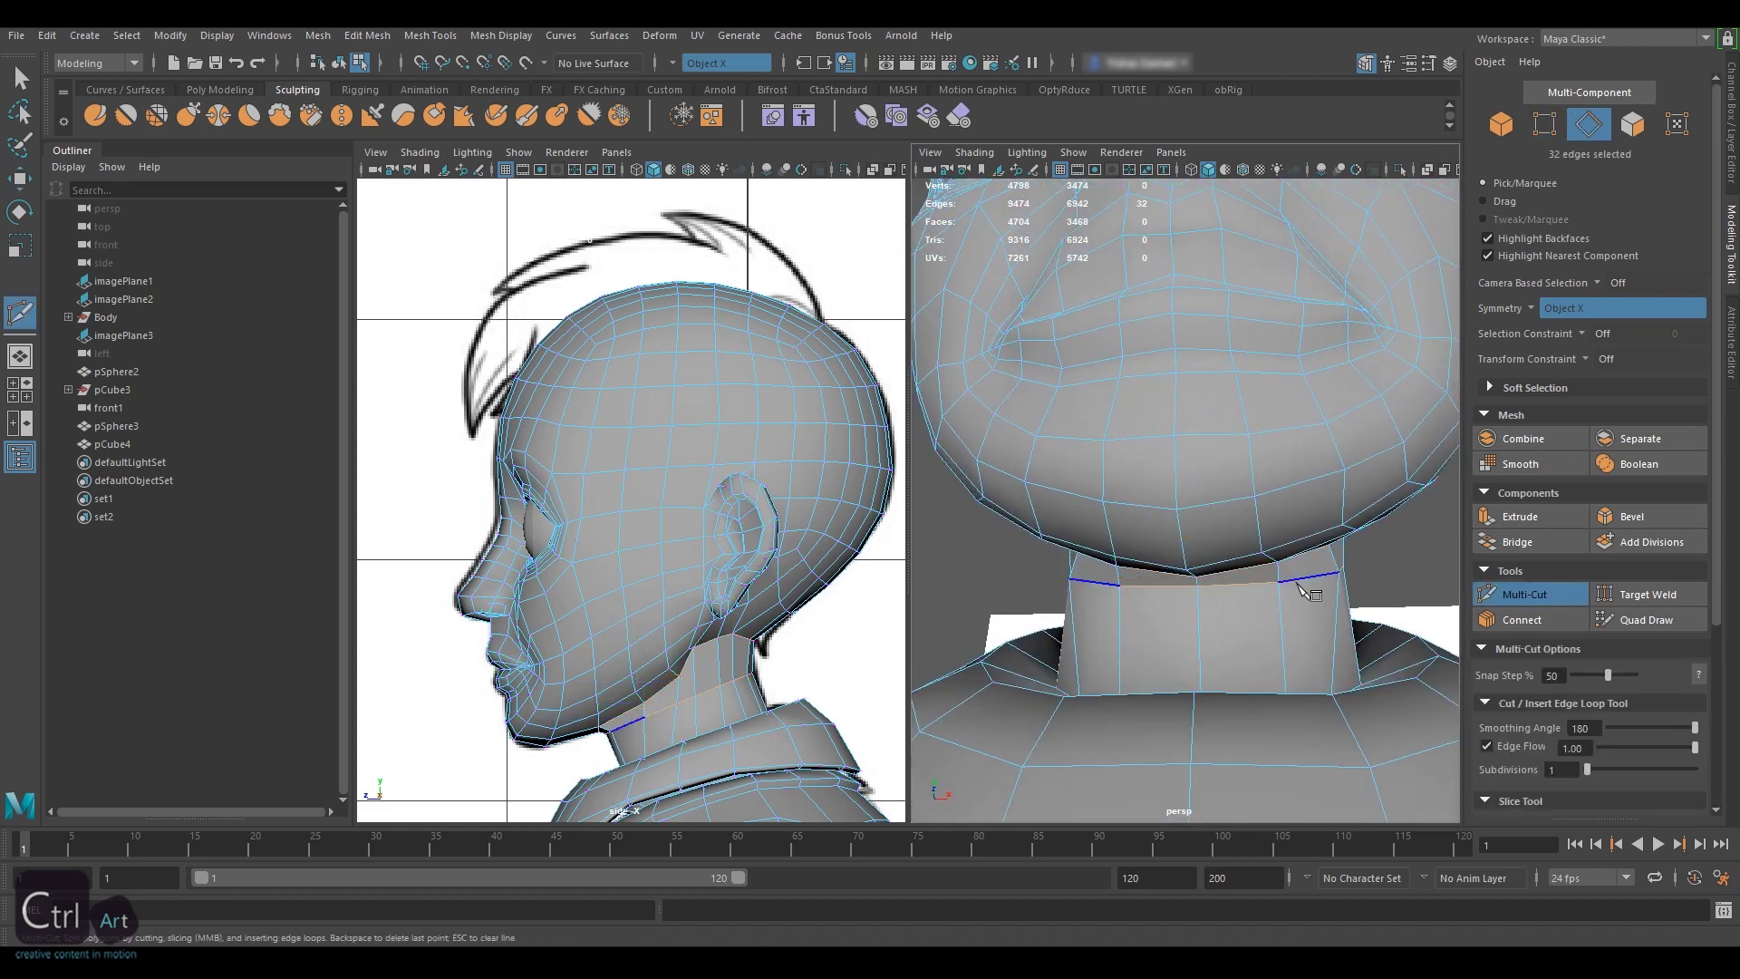
alt+drag(1351, 549, 947, 562)
ctrl+click(1150, 511)
- Adjust the vertices where the neck meets the underside of the jaw
key(q)
alt+drag(1101, 485, 1315, 472)
click(1548, 124)
click(1209, 552)
alt+right_drag(1201, 551, 1263, 571)
key(w)
click(1256, 589)
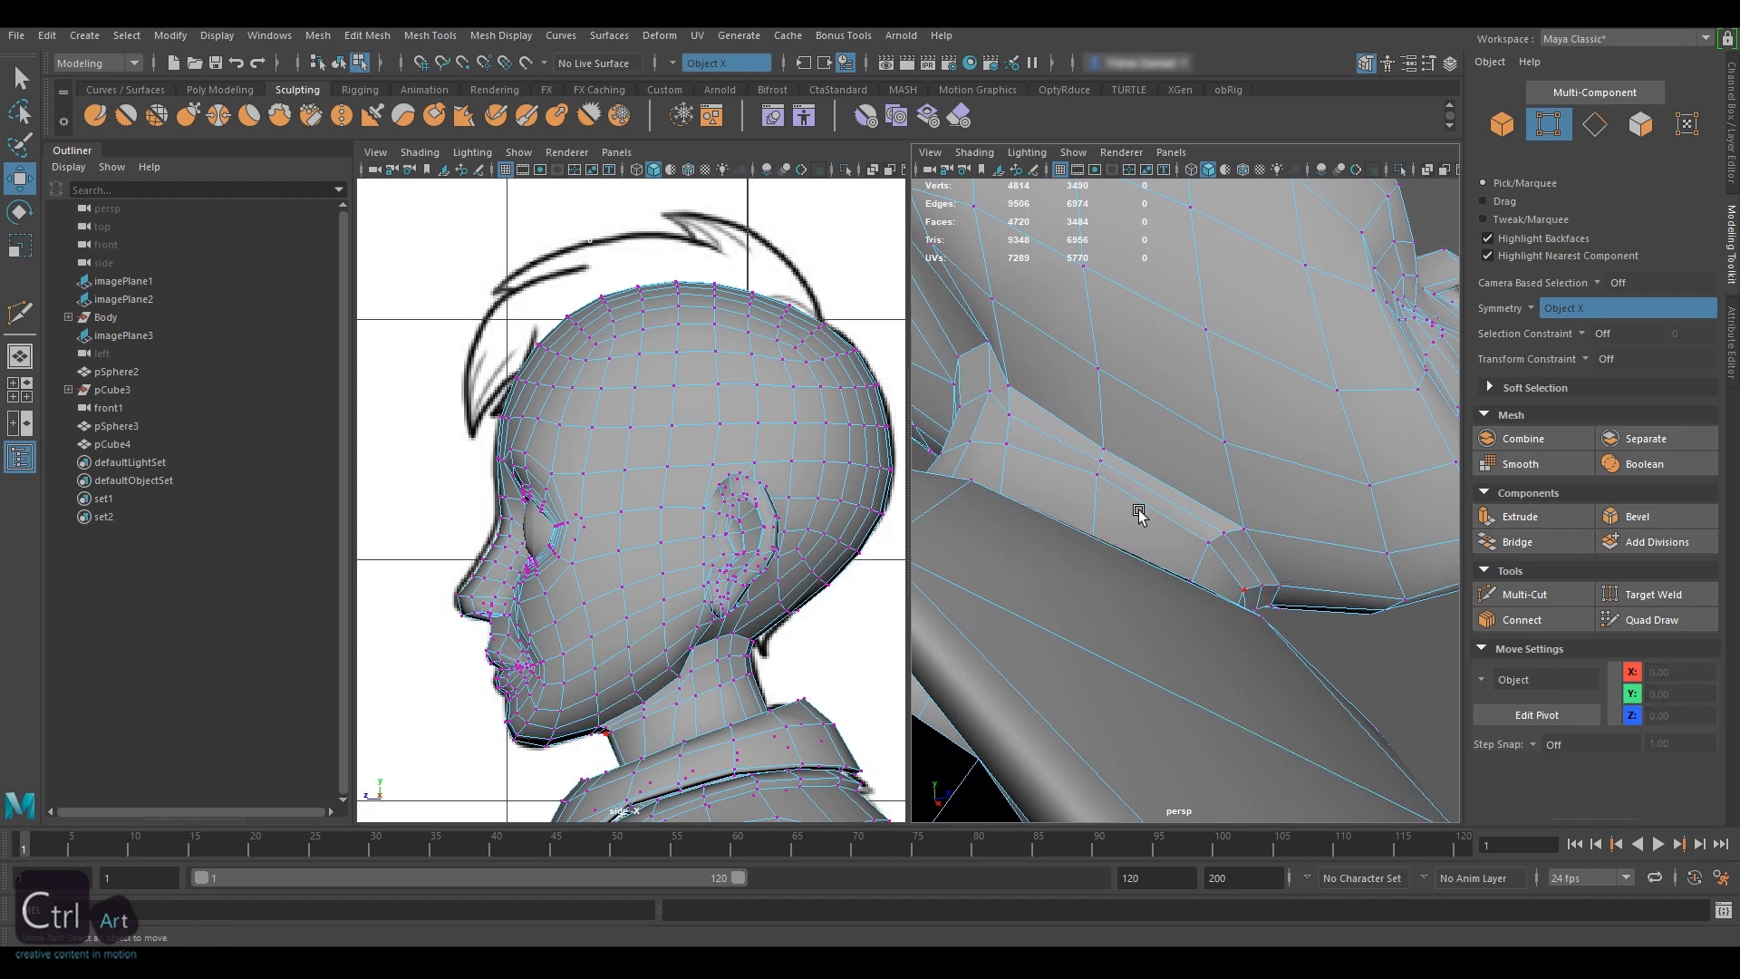
alt+drag(1146, 508, 1220, 471)
- Scale the neck edges with soft selection in the side view, undo the last adjustment, and turn symmetry off
click(1595, 124)
key(space)
drag(653, 587, 654, 635)
key(4)
alt+middle_drag(686, 587, 686, 540)
key(r)
key(b)
drag(1210, 473, 1151, 475)
drag(785, 520, 796, 520)
key(ctrl+z)
click(1531, 308)
click(1561, 318)
- Examine the joined character alongside the reference drawings, from the full figure to the head and torso
scroll(1178, 508, down, 5)
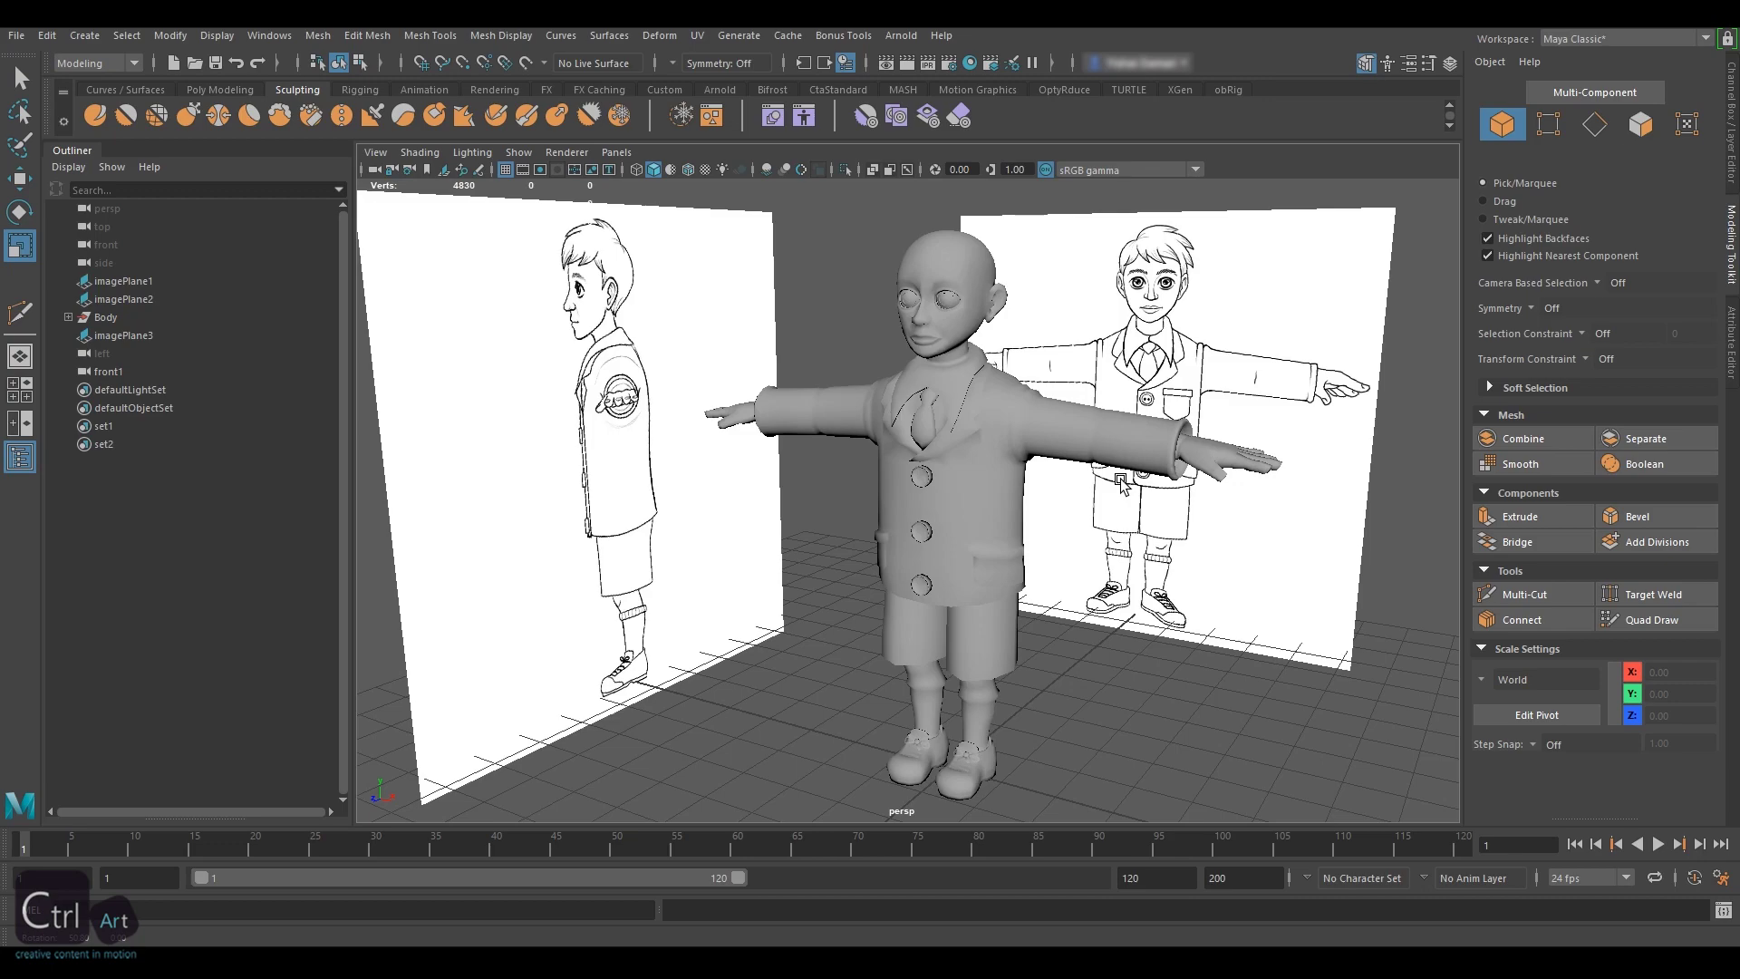
alt+drag(1122, 480, 1252, 479)
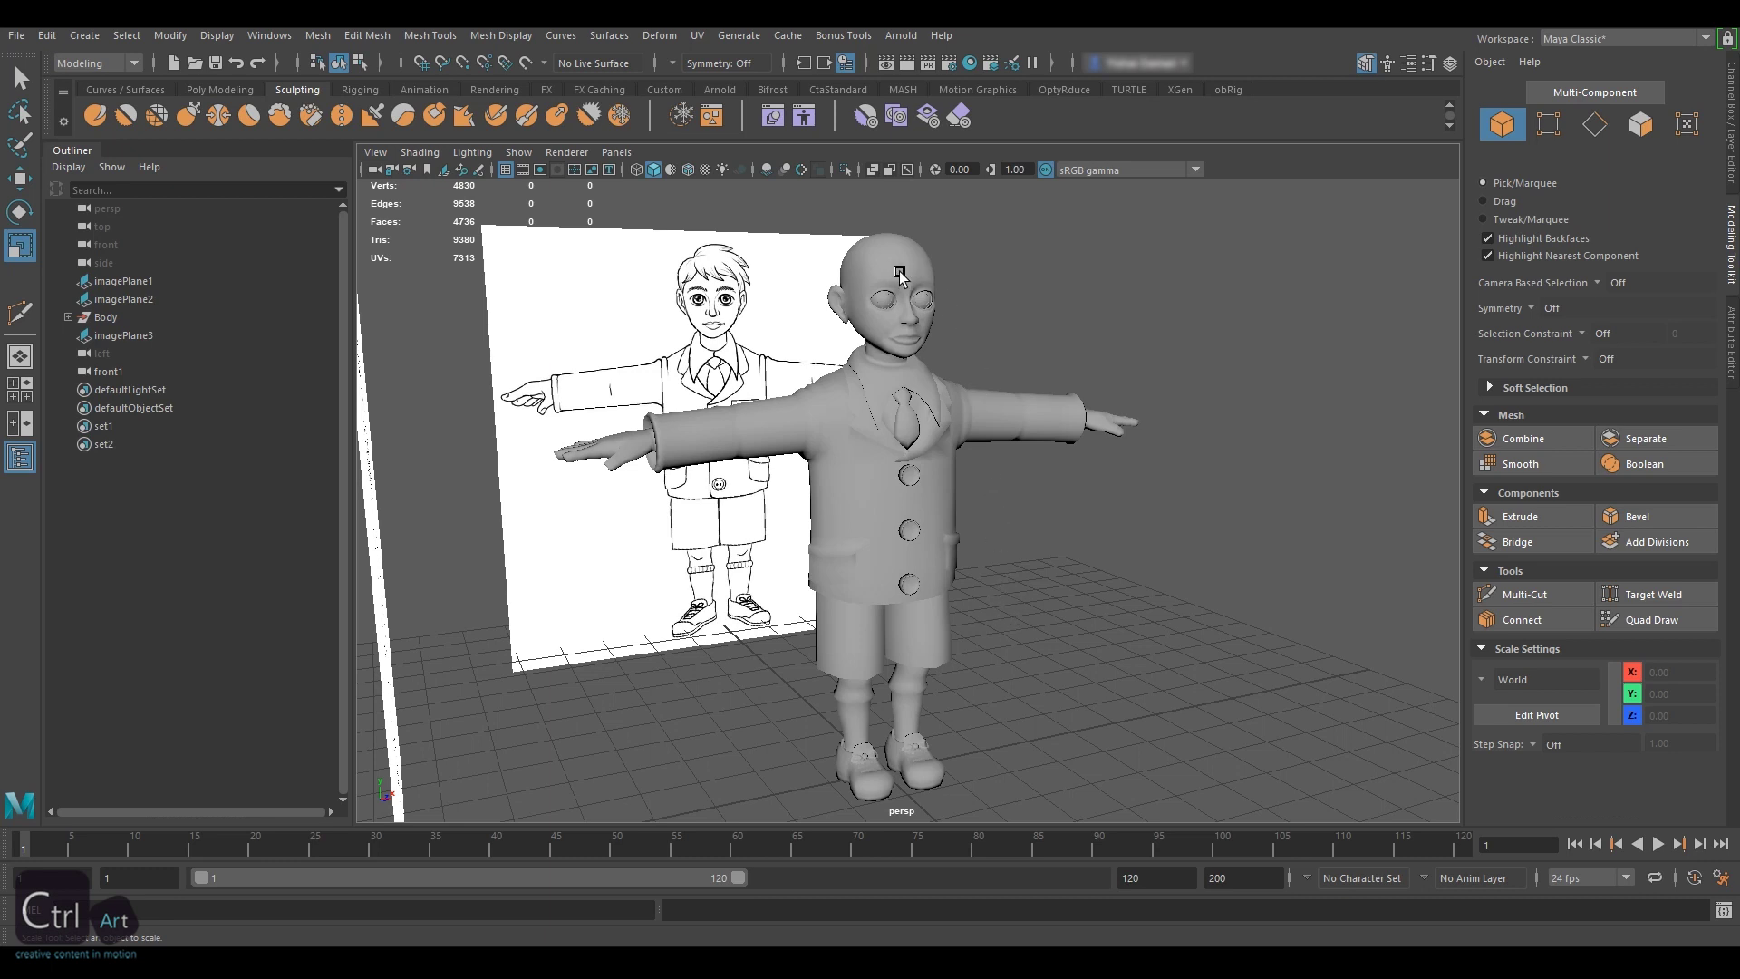
alt+middle_drag(899, 272, 892, 359)
alt+right_drag(714, 372, 1008, 377)
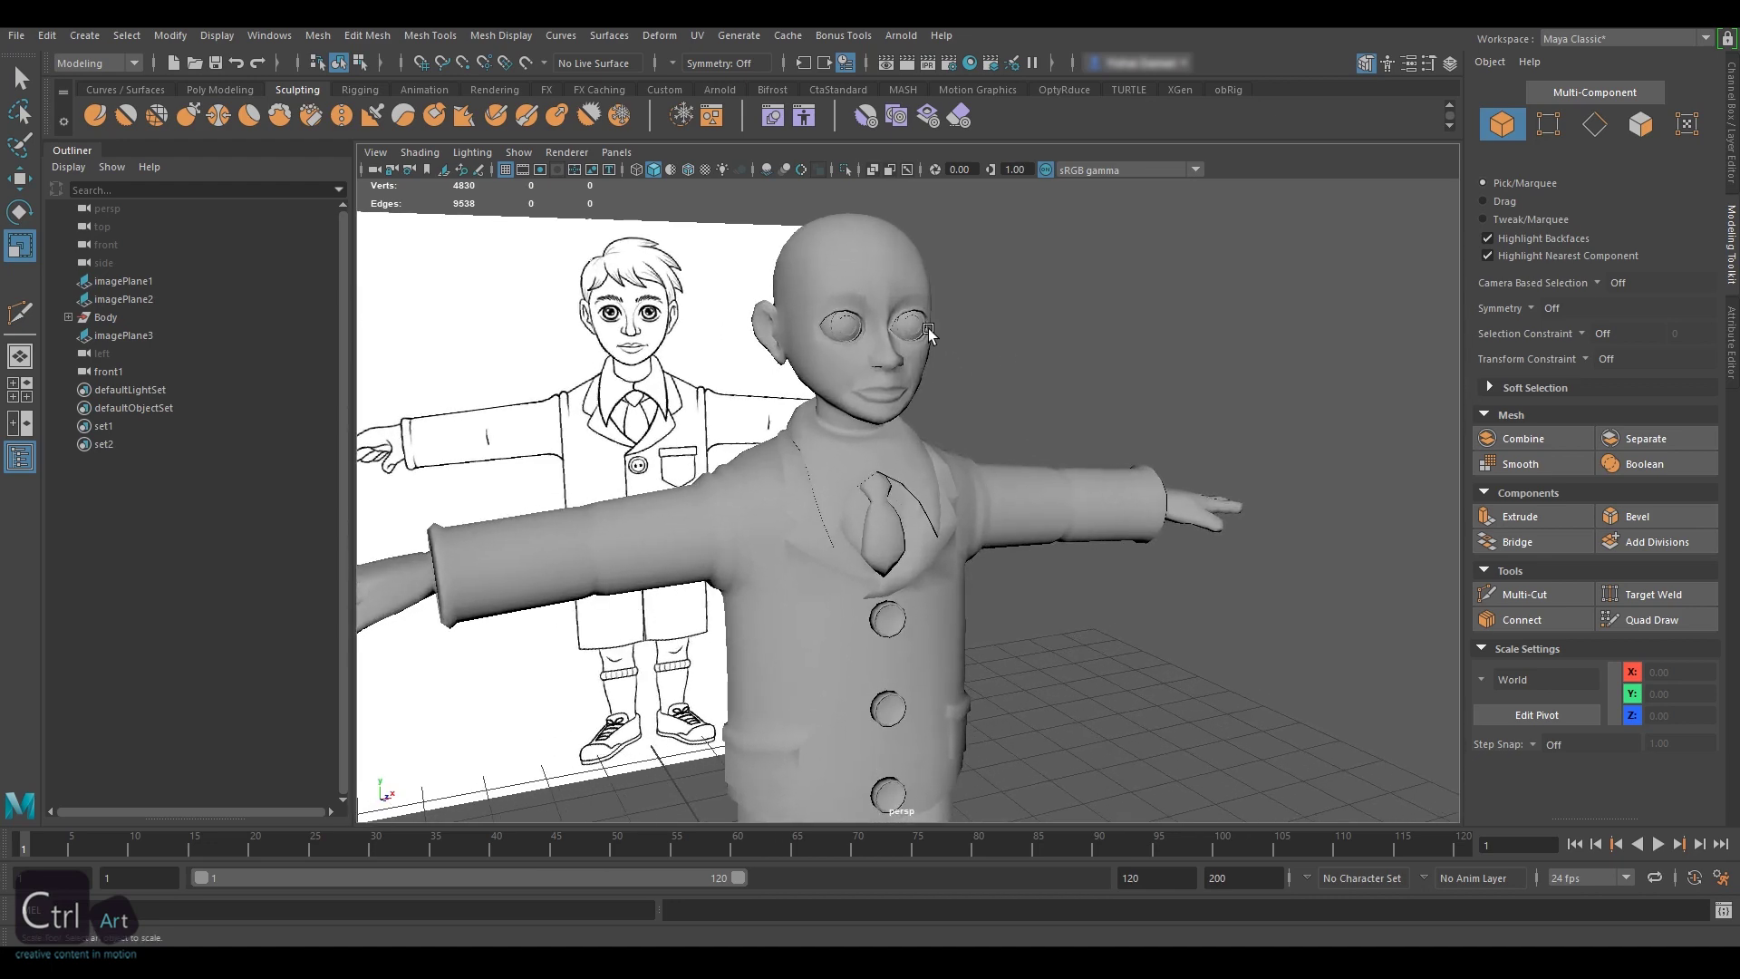